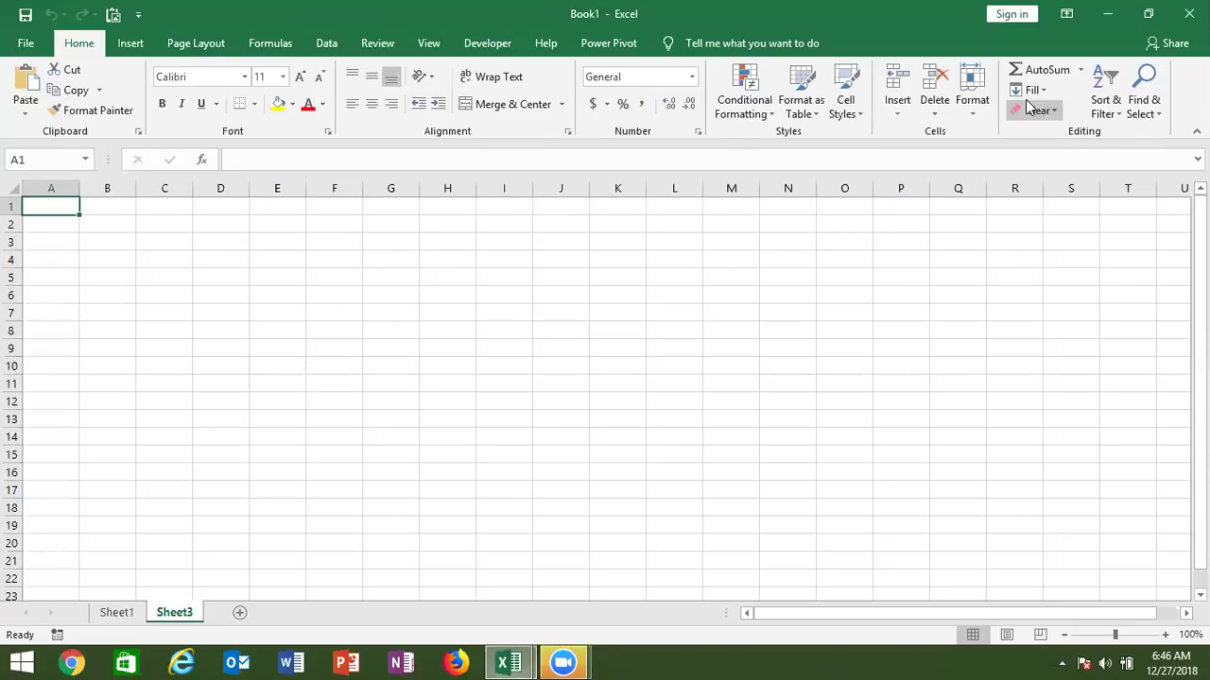
# Quit Excel without saving, relaunch it declining the default-program prompt, and open a maximized Blank workbook
pyautogui.click(1189, 14)
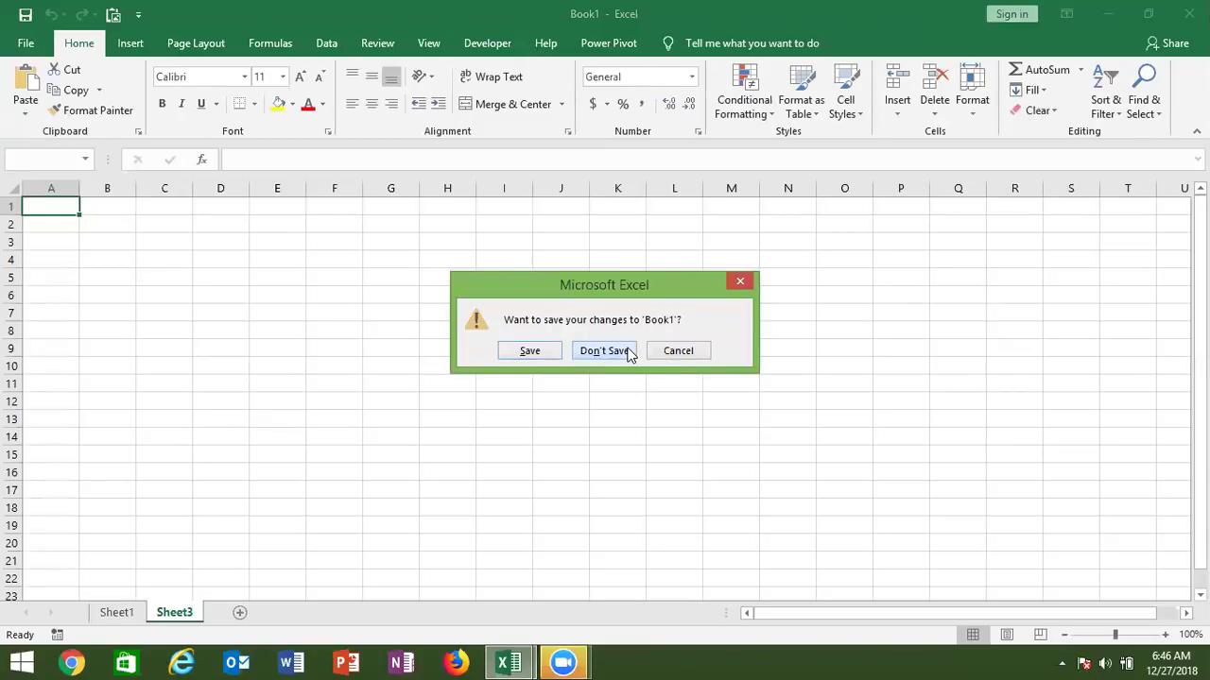
pyautogui.click(605, 351)
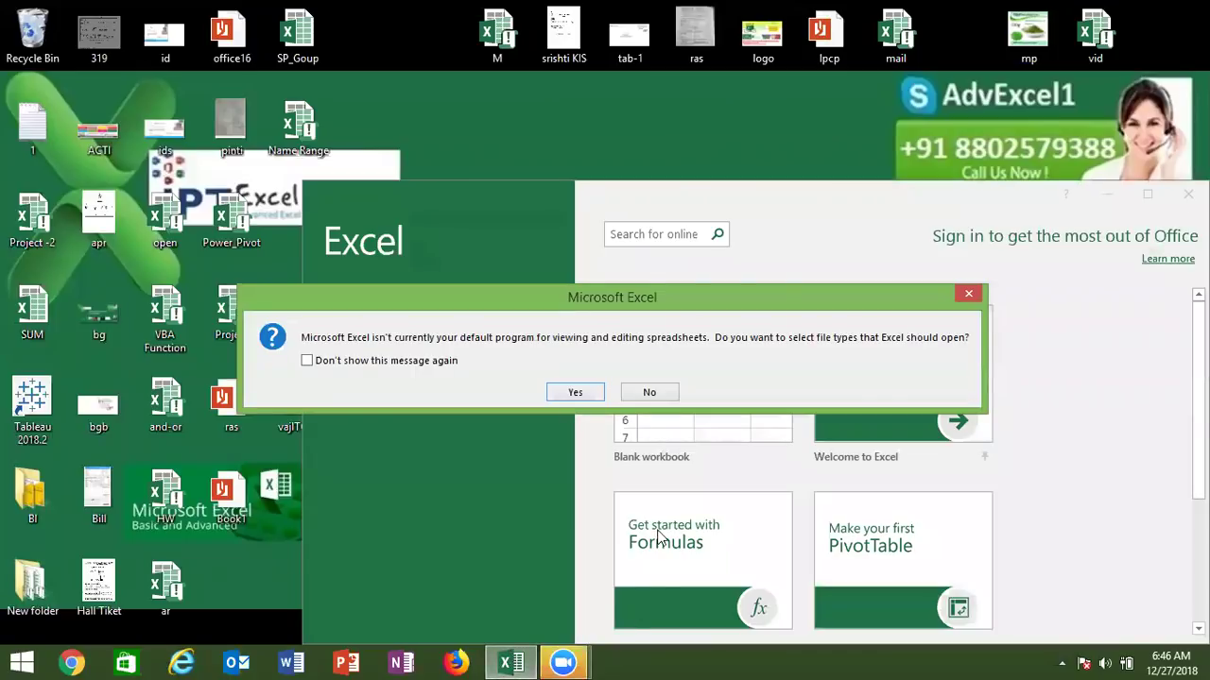
pyautogui.click(651, 394)
pyautogui.click(688, 393)
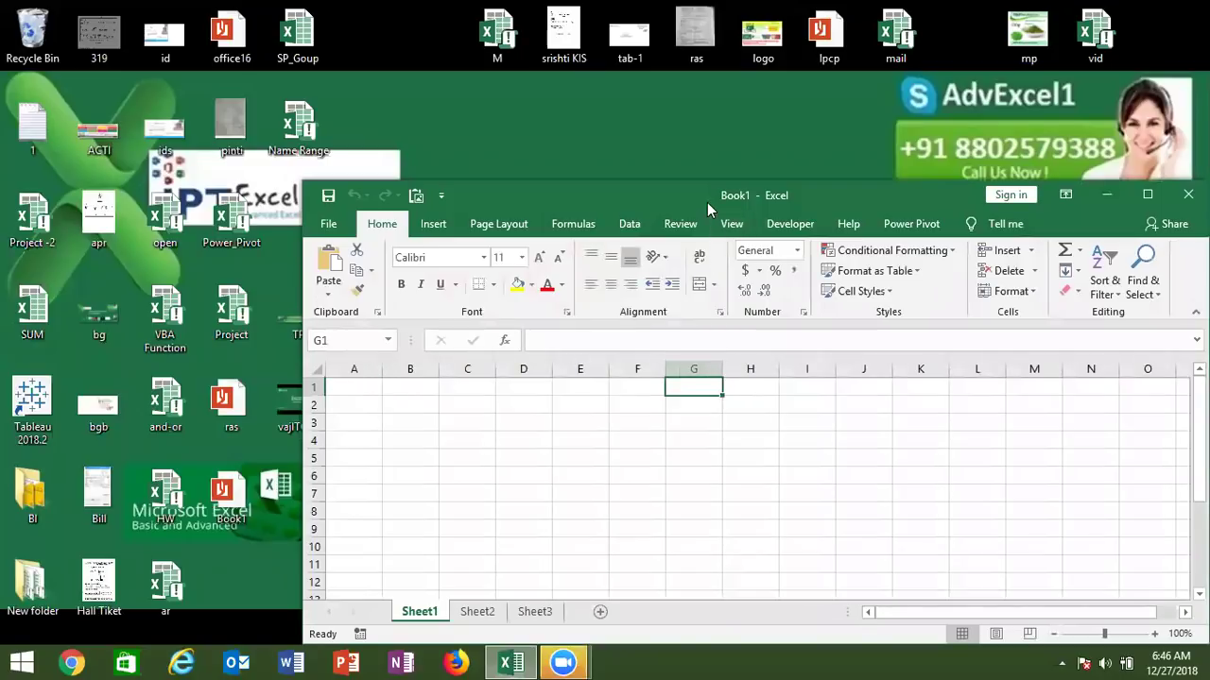
pyautogui.doubleClick(707, 202)
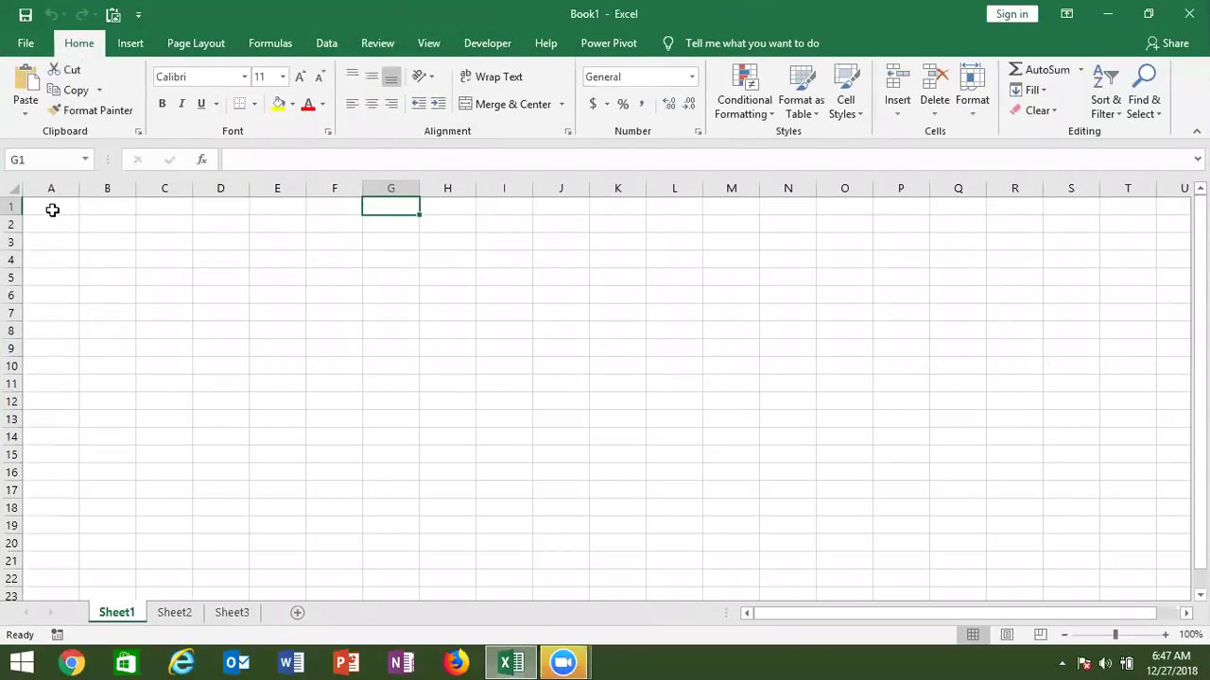
# Select cell A1 and show the Data tab's Get External Data source list
pyautogui.click(52, 209)
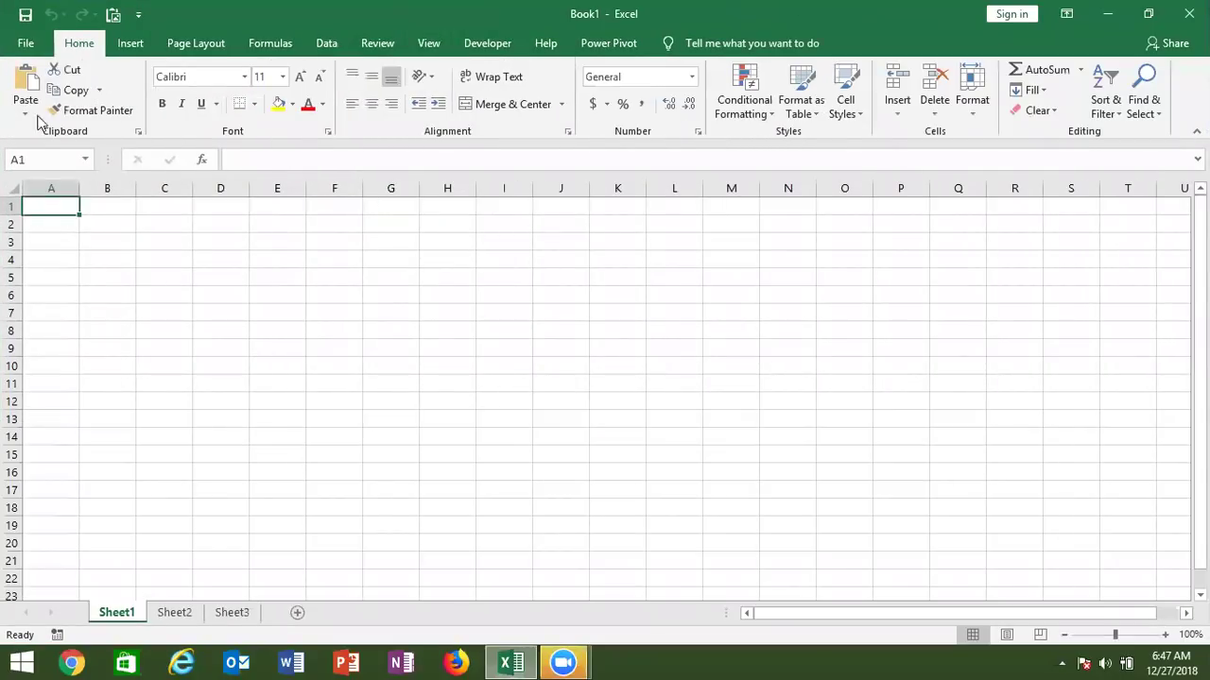
pyautogui.click(325, 43)
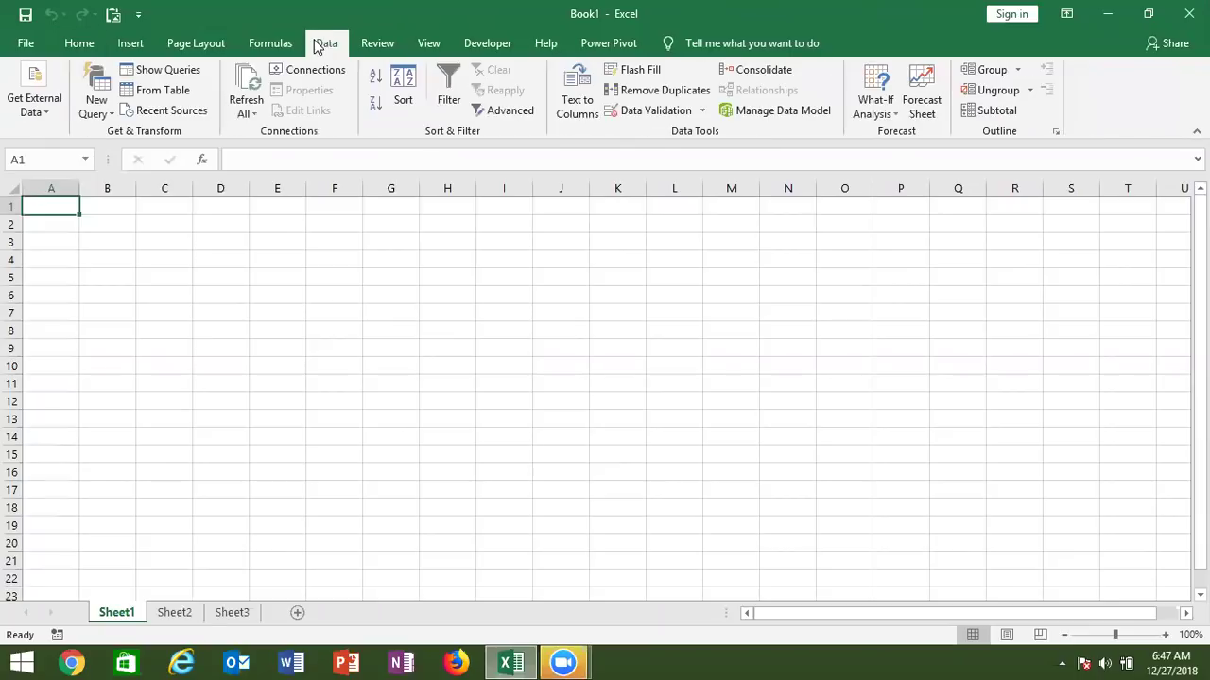
pyautogui.click(37, 114)
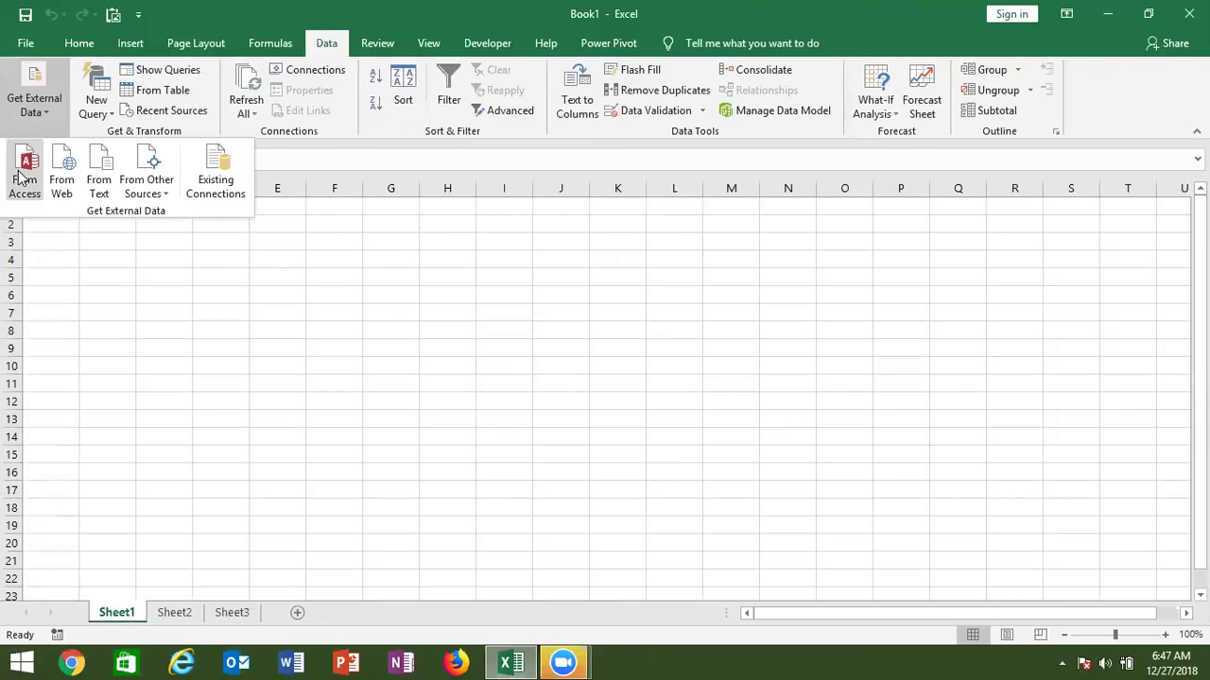
pyautogui.click(28, 196)
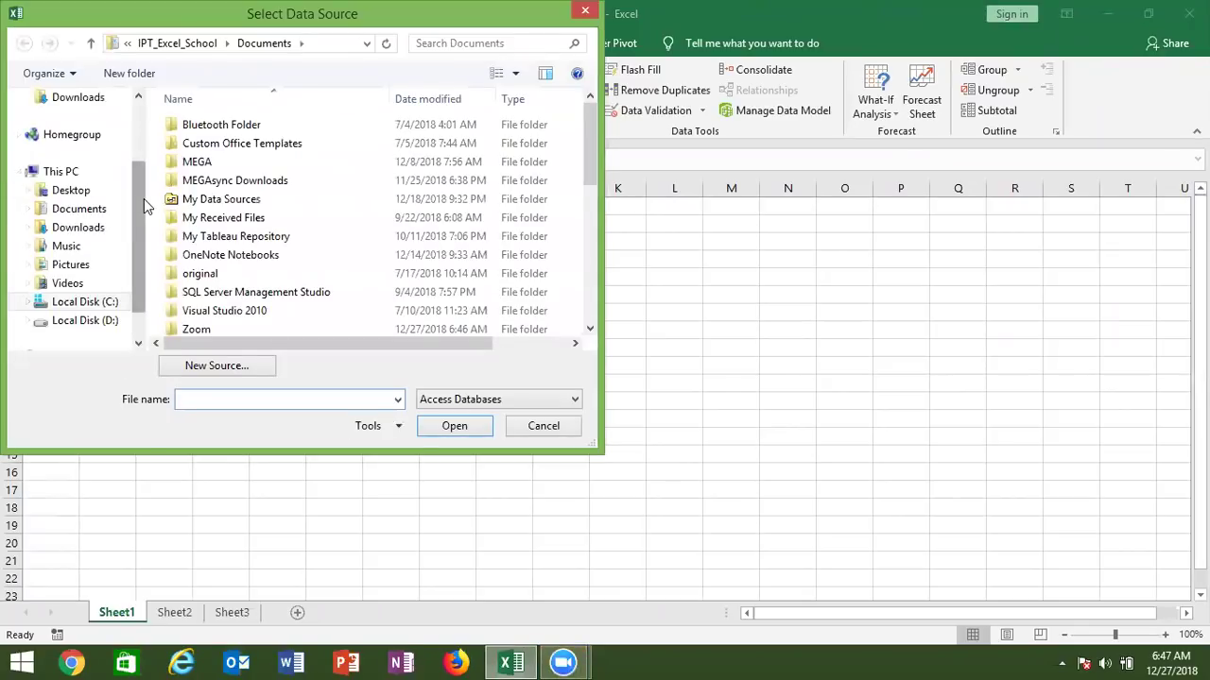
pyautogui.click(83, 192)
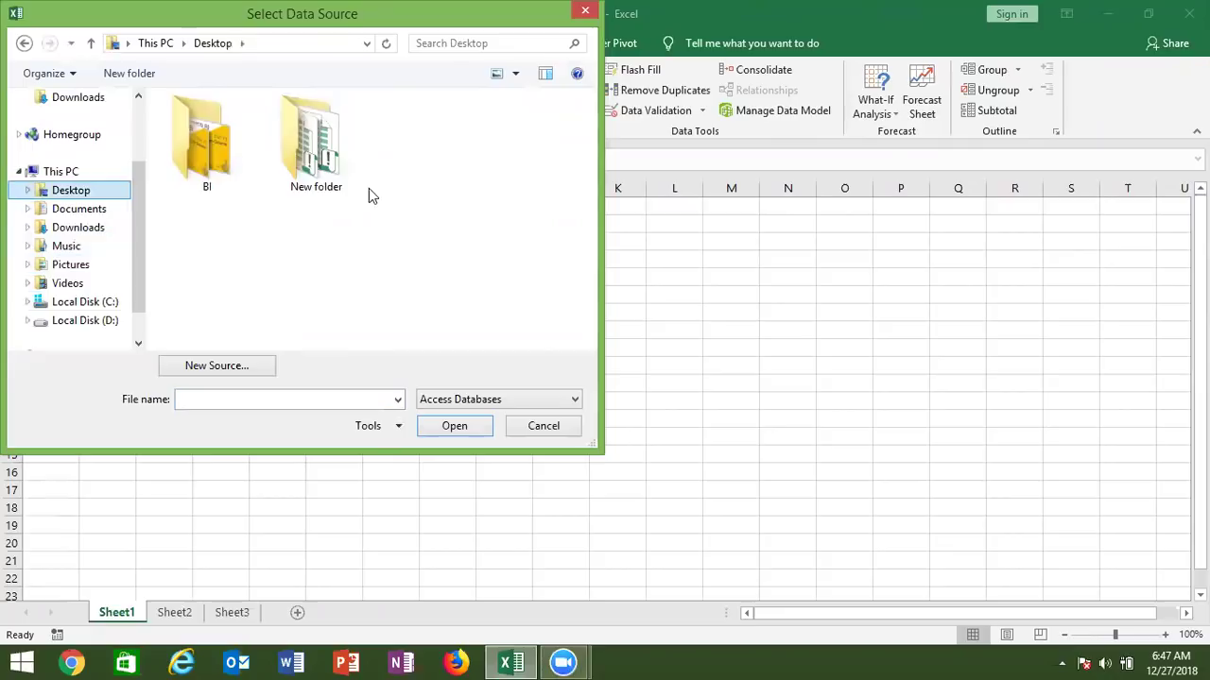
pyautogui.click(428, 401)
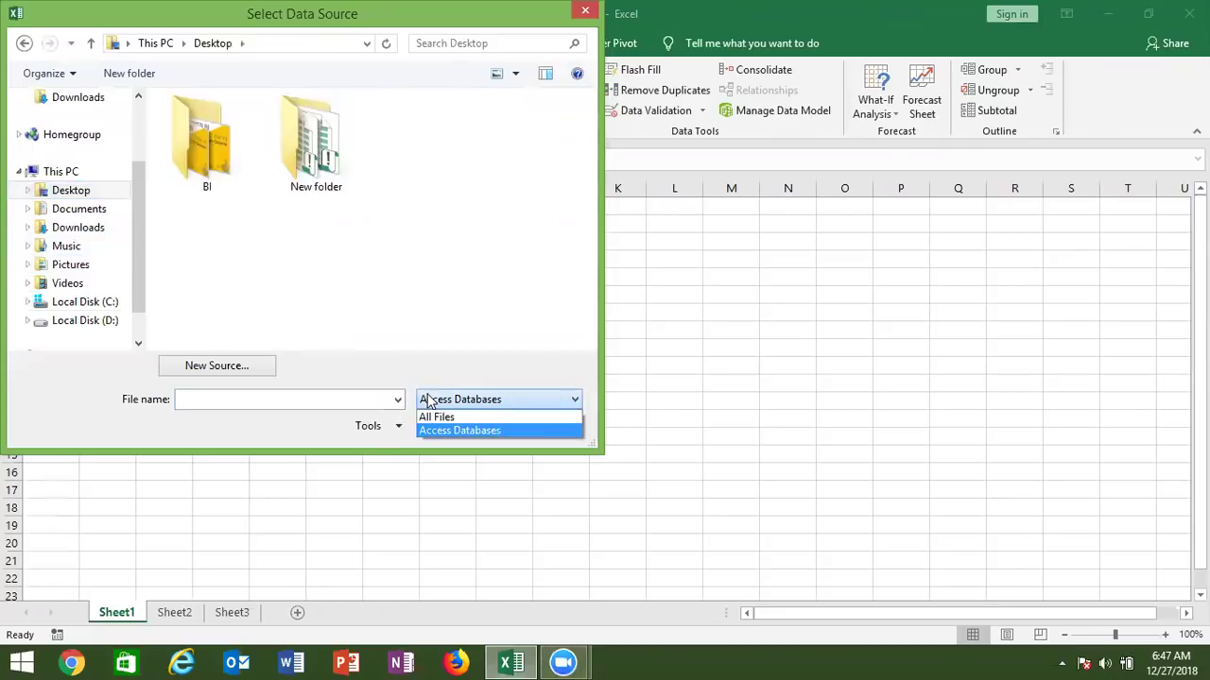
pyautogui.click(440, 412)
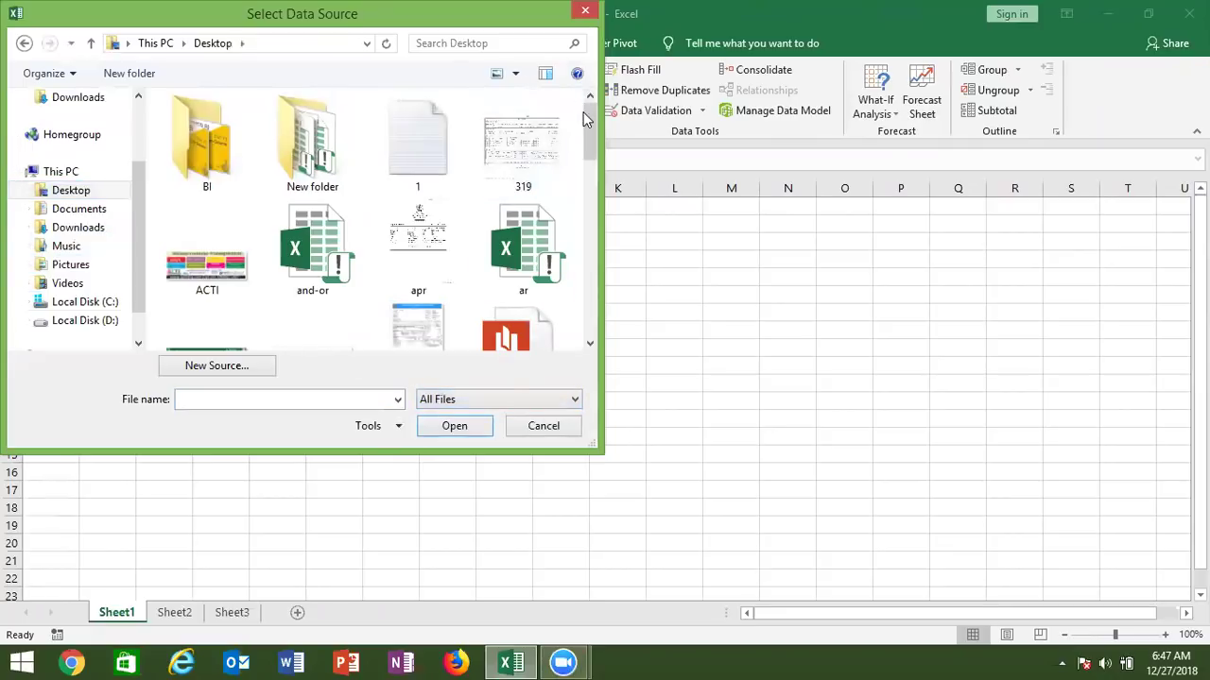
pyautogui.moveTo(592, 124); pyautogui.dragTo(592, 276)
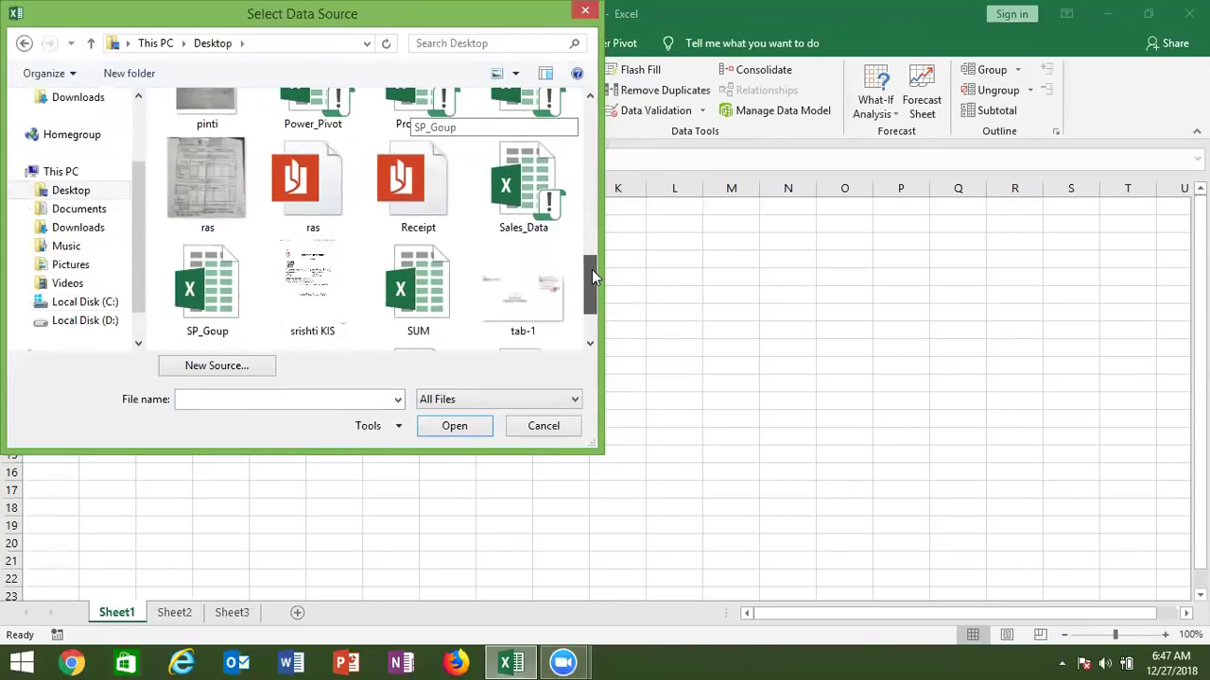
pyautogui.click(524, 189)
pyautogui.click(469, 427)
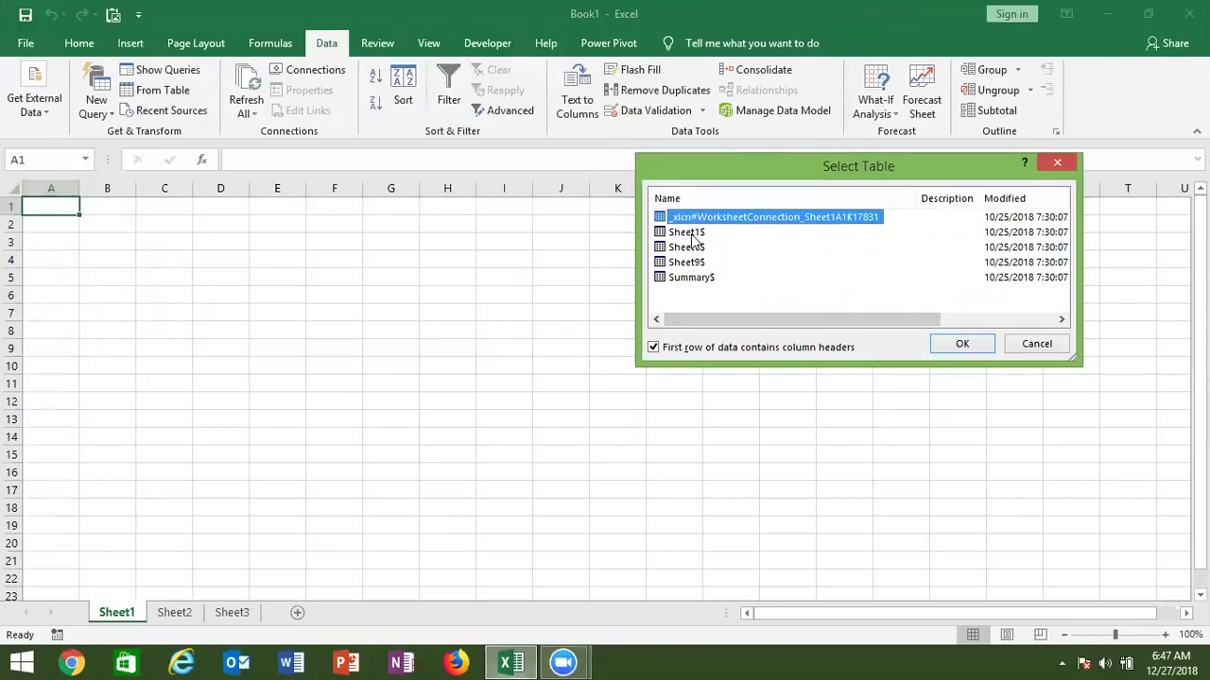
pyautogui.doubleClick(686, 233)
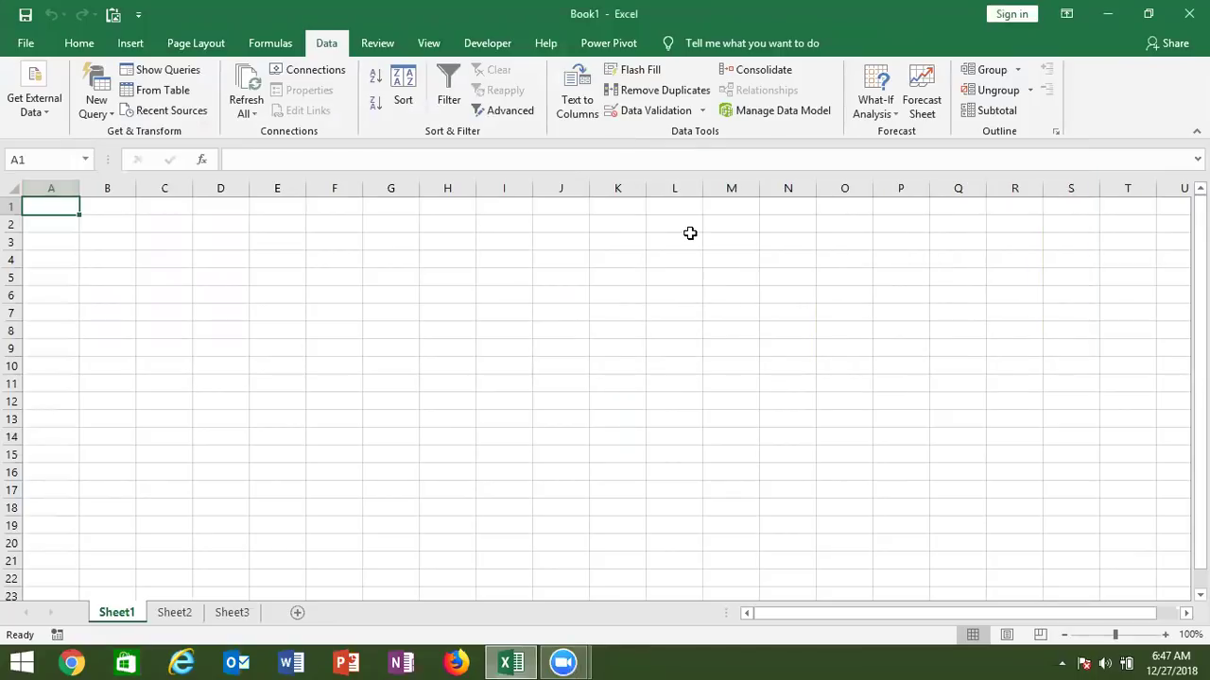
# Start a From Microsoft Query import using the Excel Files* data source
pyautogui.click(51, 106)
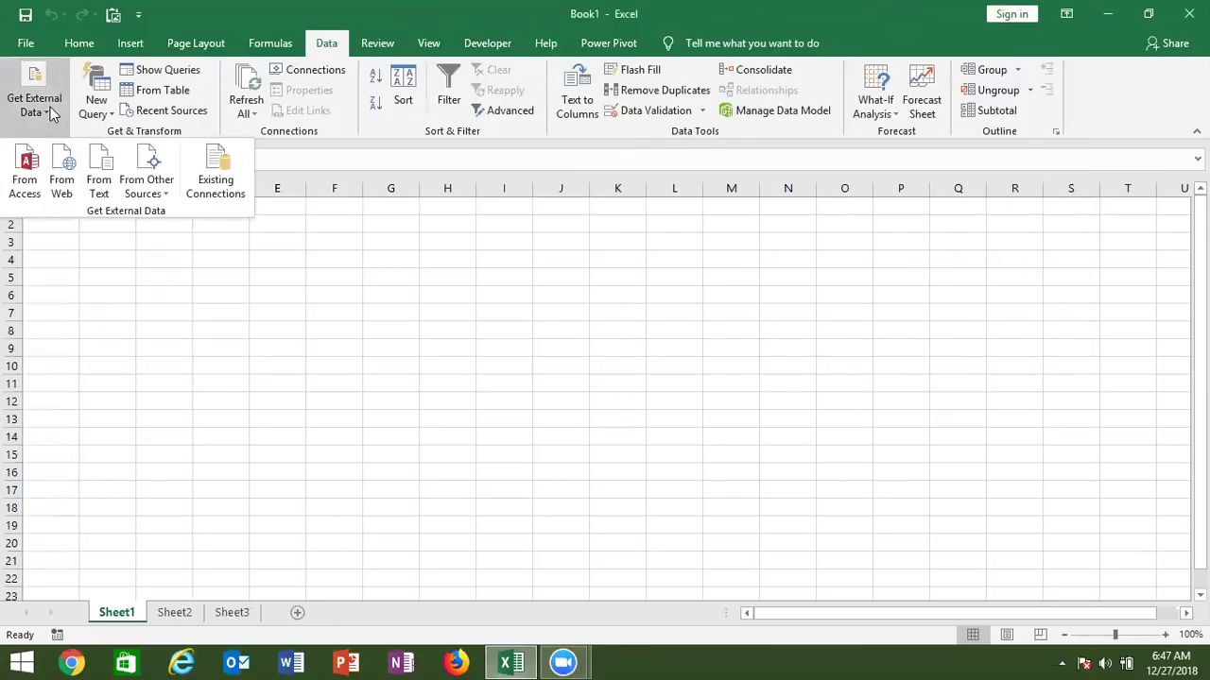
pyautogui.click(146, 184)
pyautogui.click(194, 439)
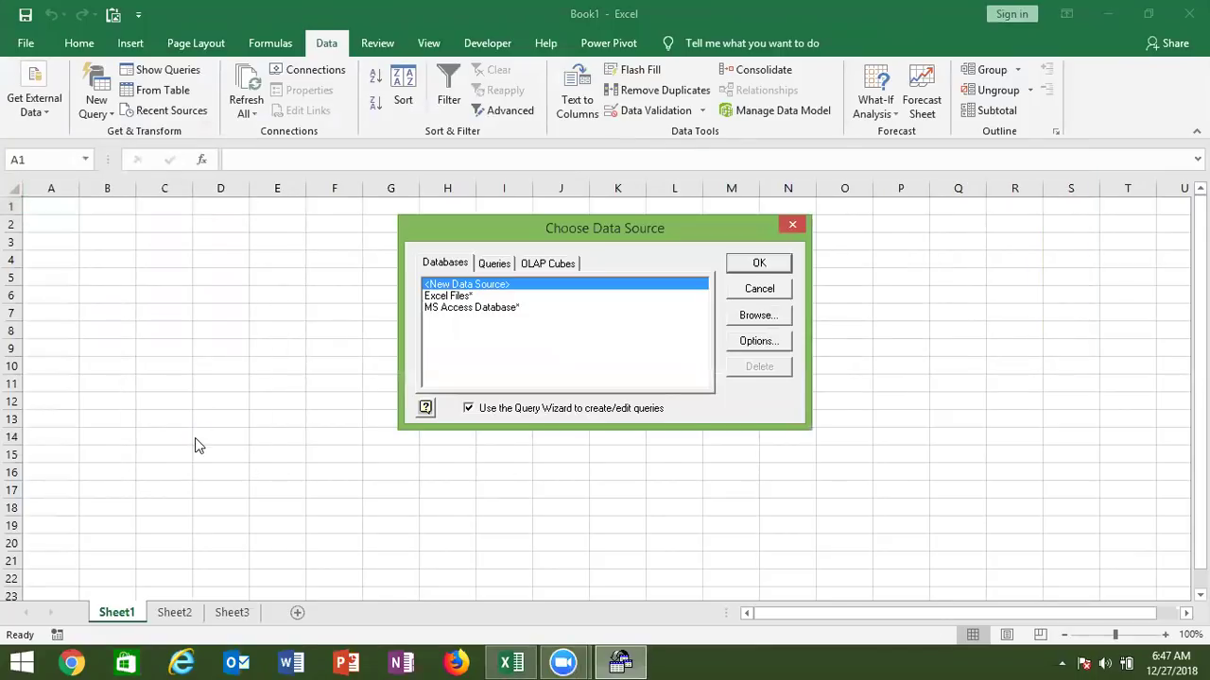
pyautogui.click(454, 295)
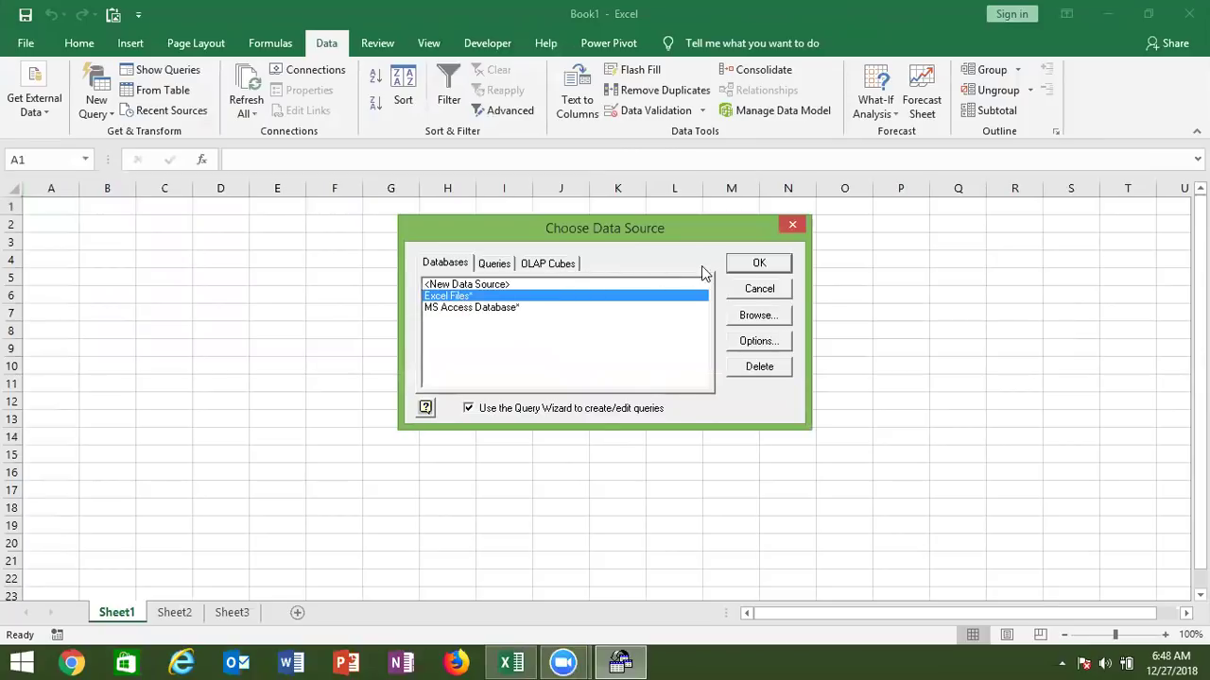
pyautogui.click(743, 270)
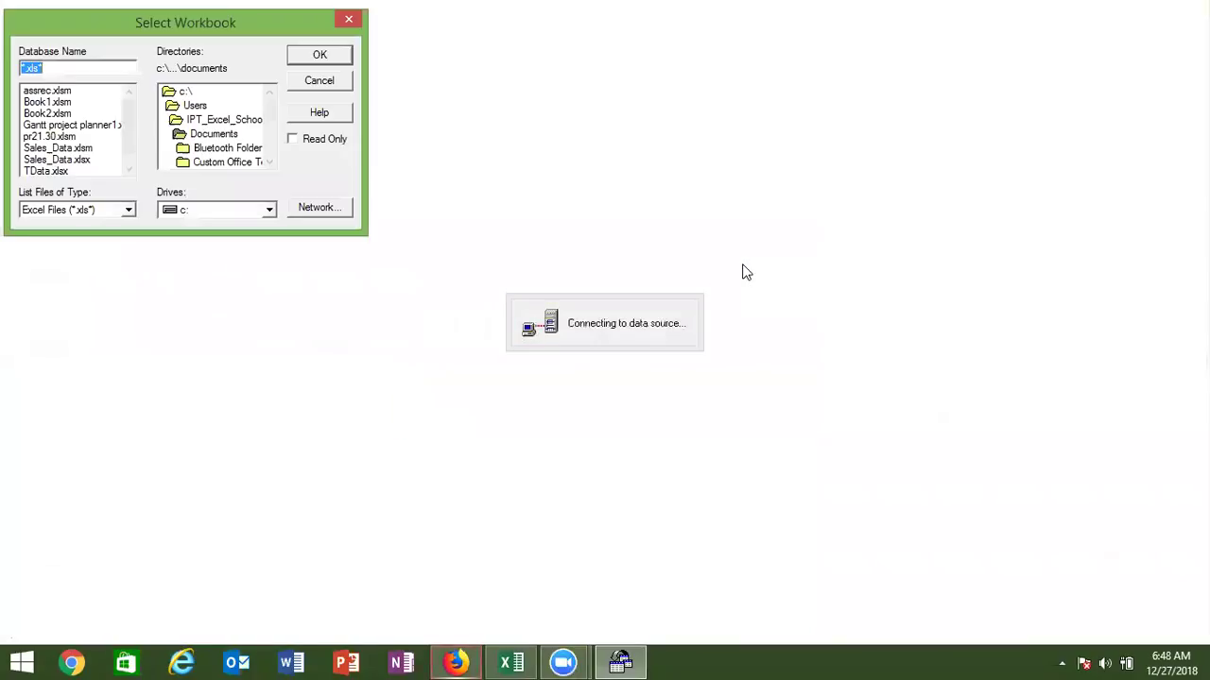
# Browse to the Desktop, dismiss the Firefox popup, and pick Sales_Data.xlsm as the source
pyautogui.doubleClick(193, 121)
pyautogui.doubleClick(198, 149)
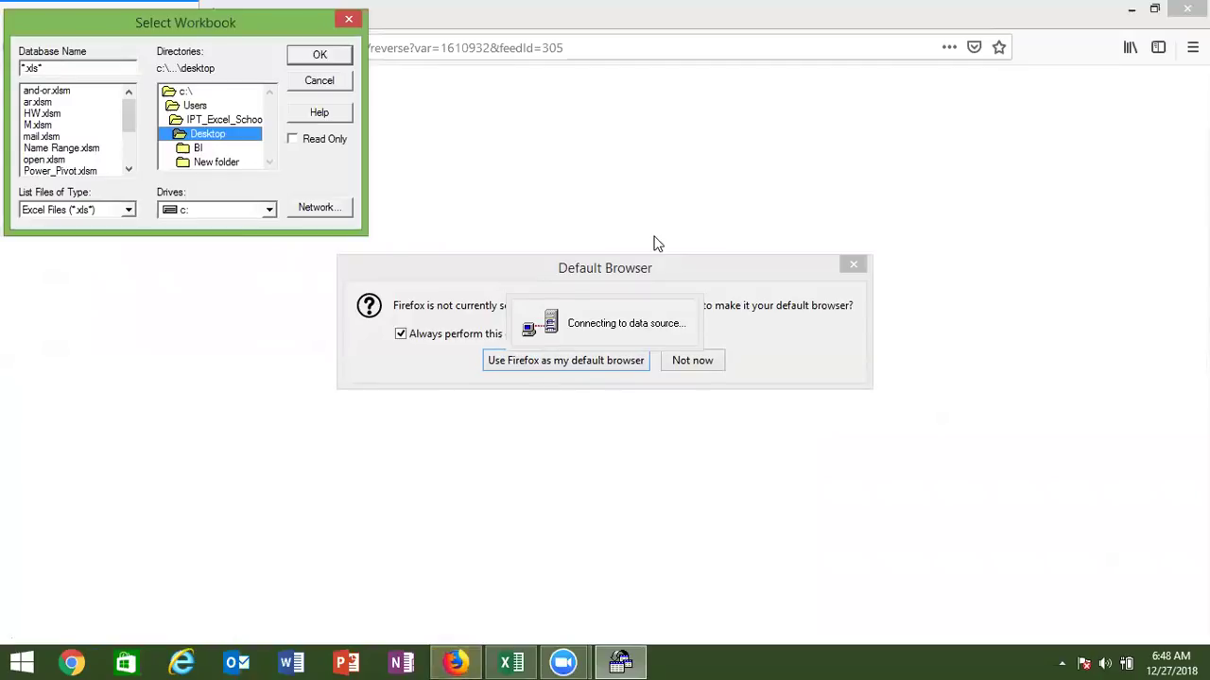
pyautogui.click(695, 366)
pyautogui.click(695, 367)
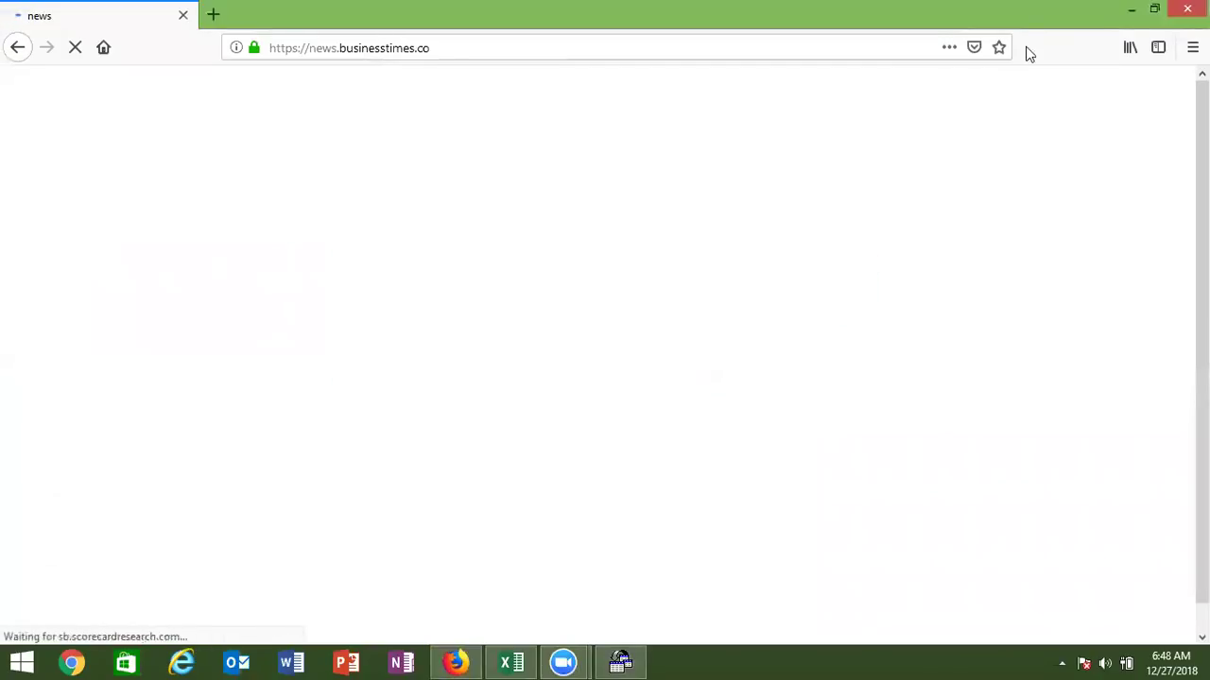
pyautogui.click(1187, 9)
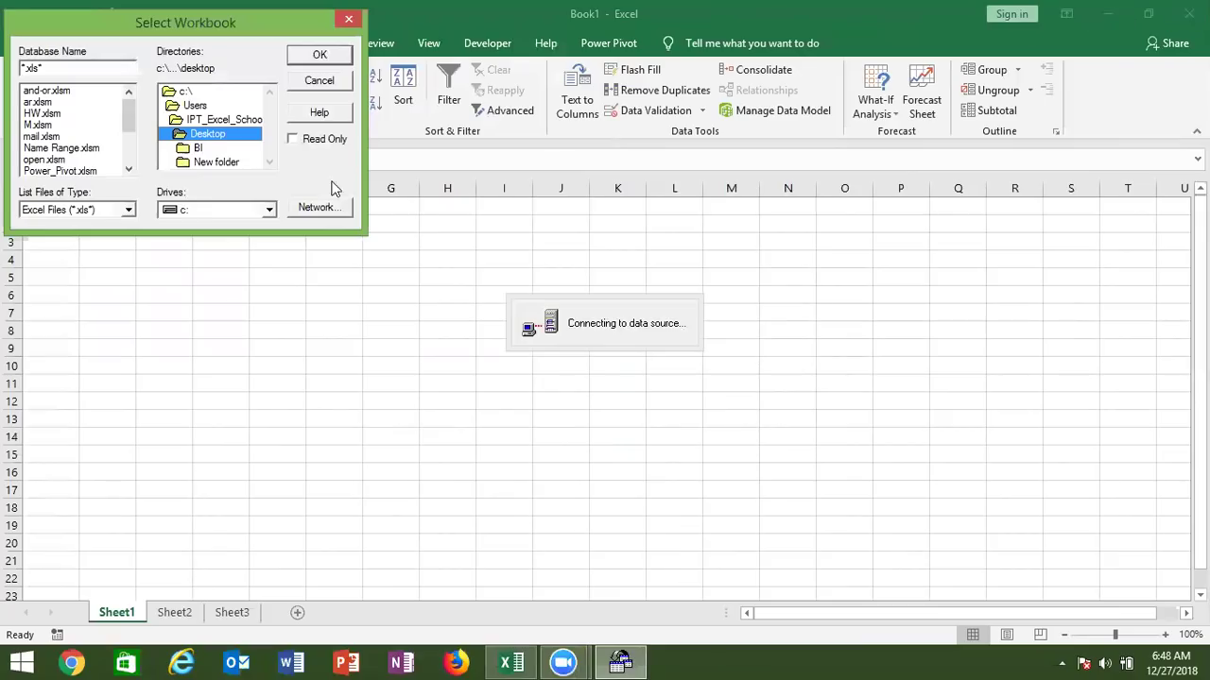
pyautogui.moveTo(134, 132); pyautogui.dragTo(126, 167)
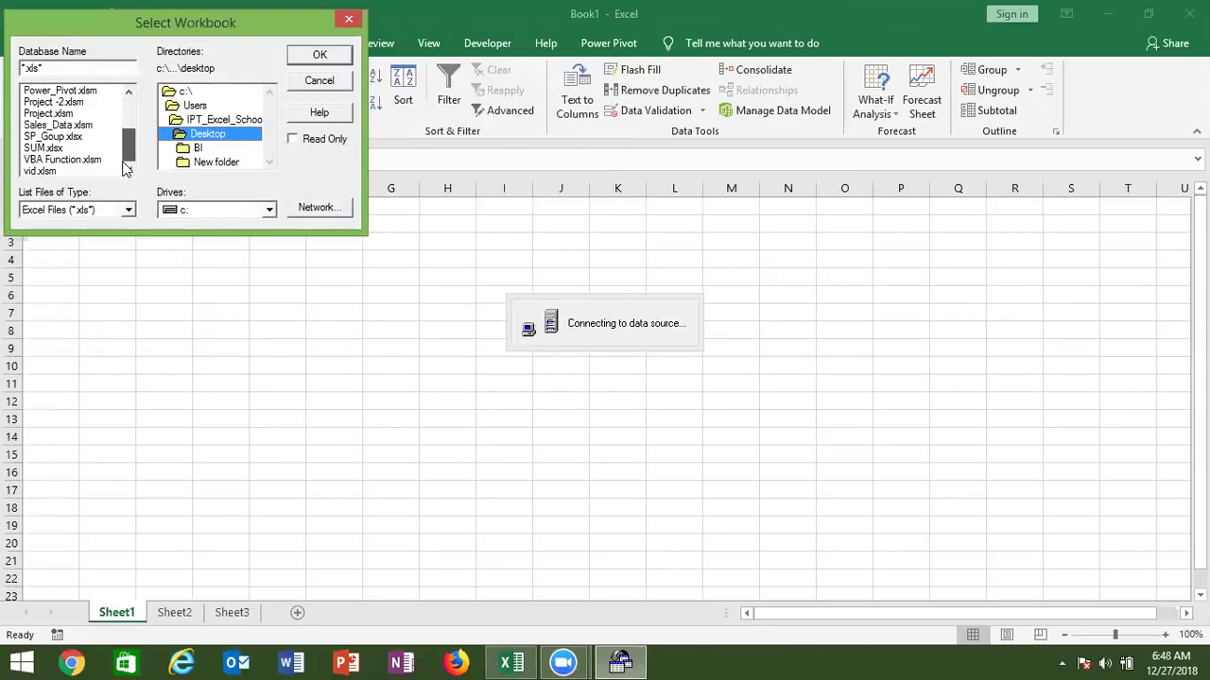
pyautogui.click(56, 124)
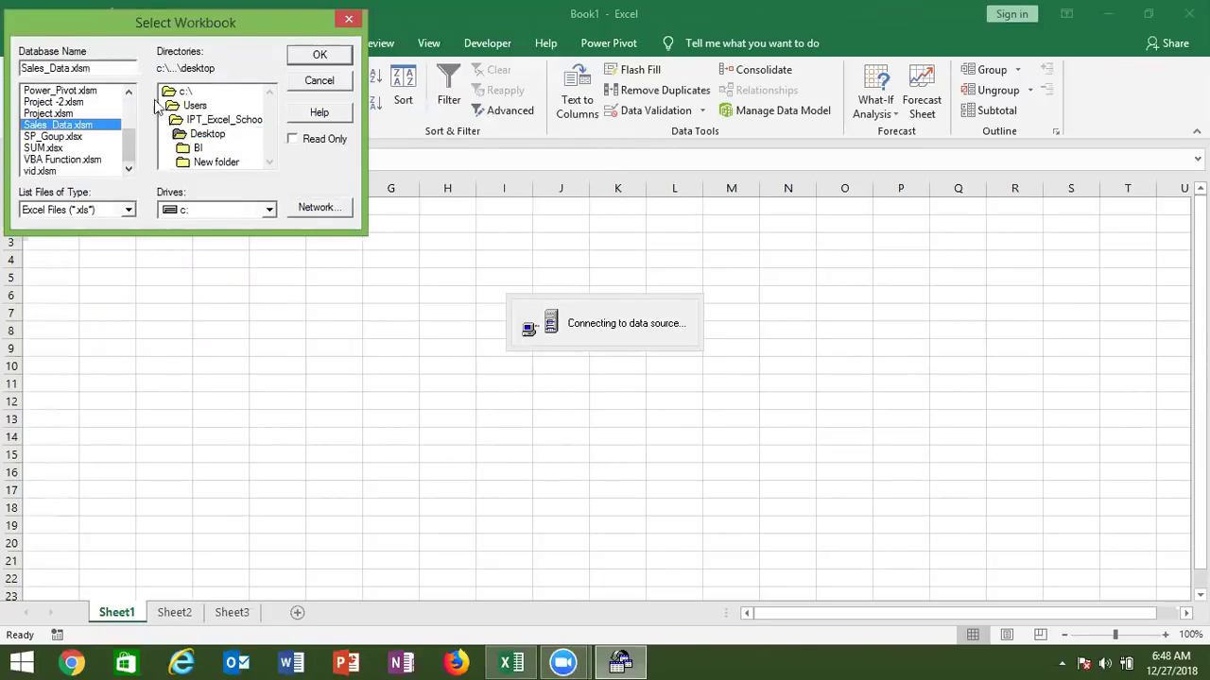
pyautogui.click(321, 54)
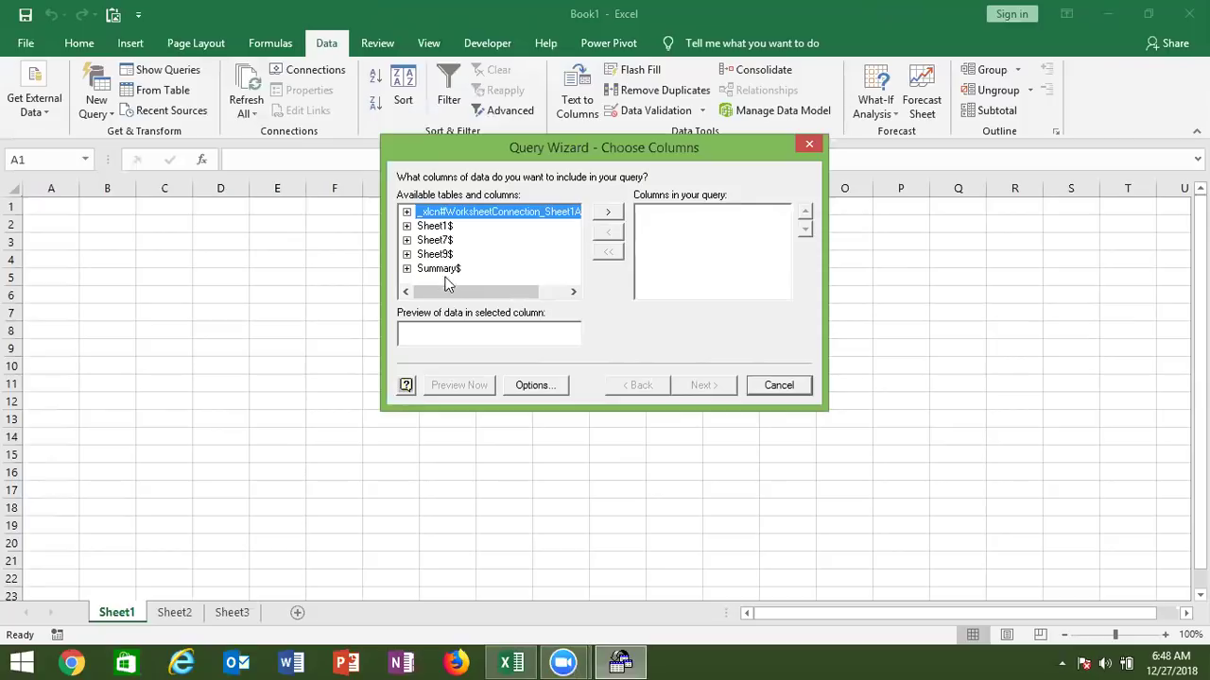
# Add all columns of the Sheet1$ table to the query
pyautogui.click(519, 387)
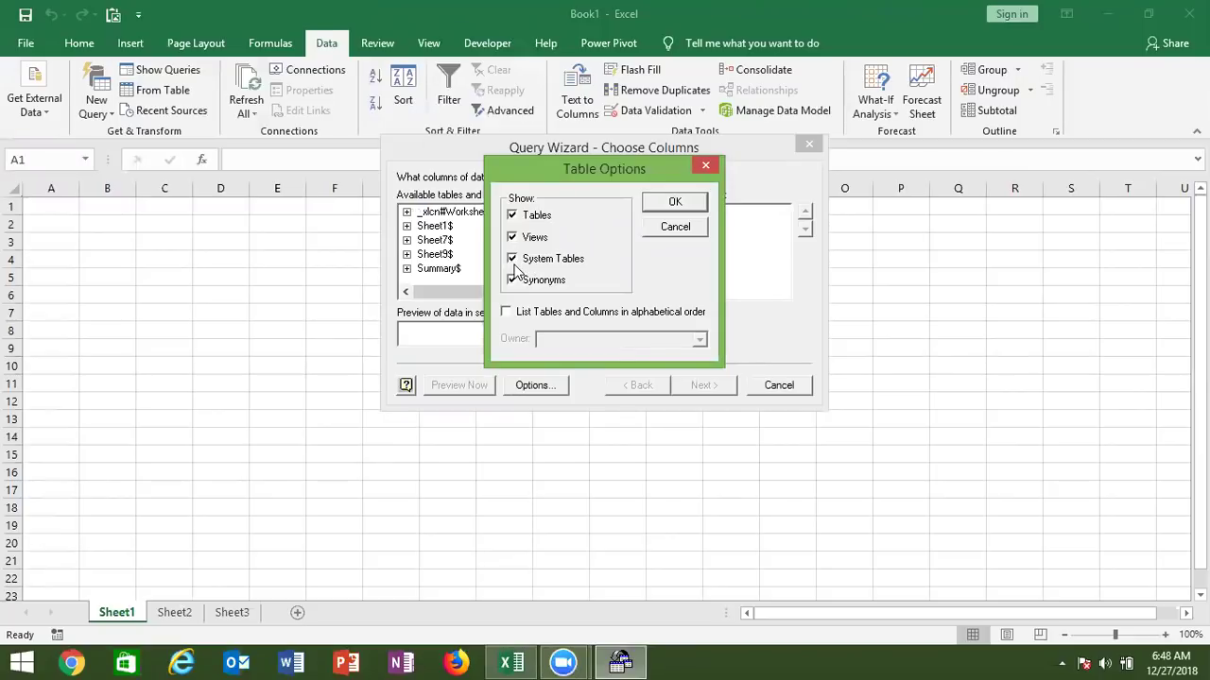
pyautogui.click(676, 204)
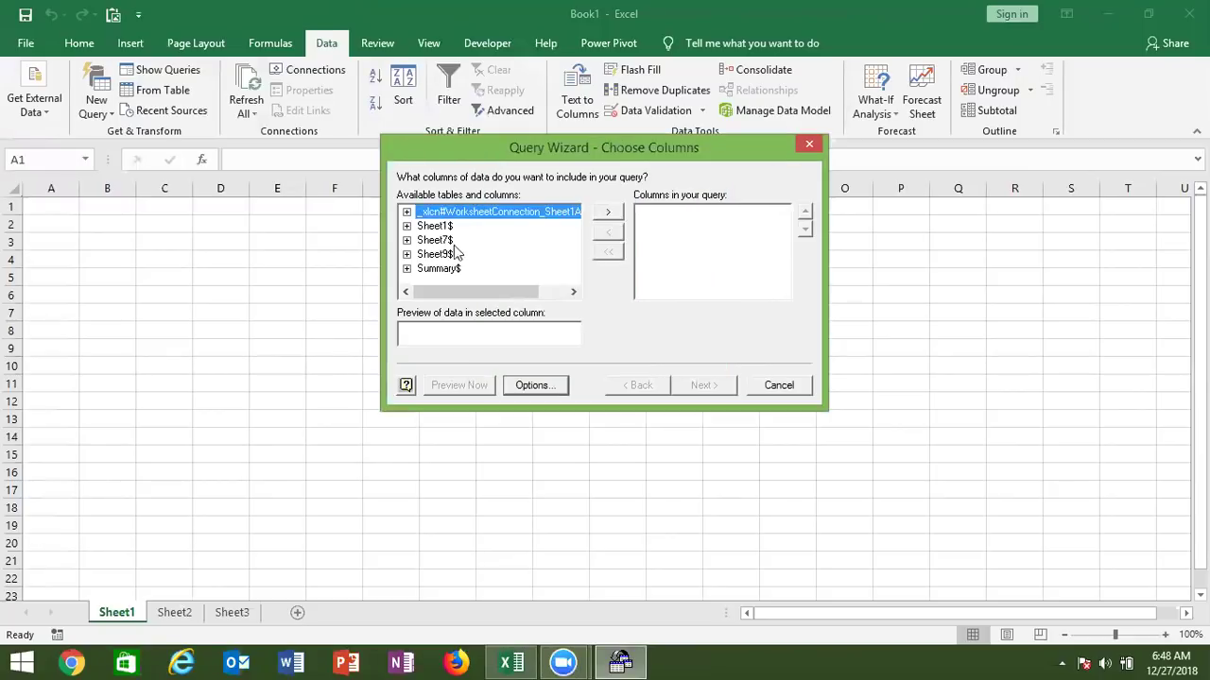
pyautogui.click(410, 226)
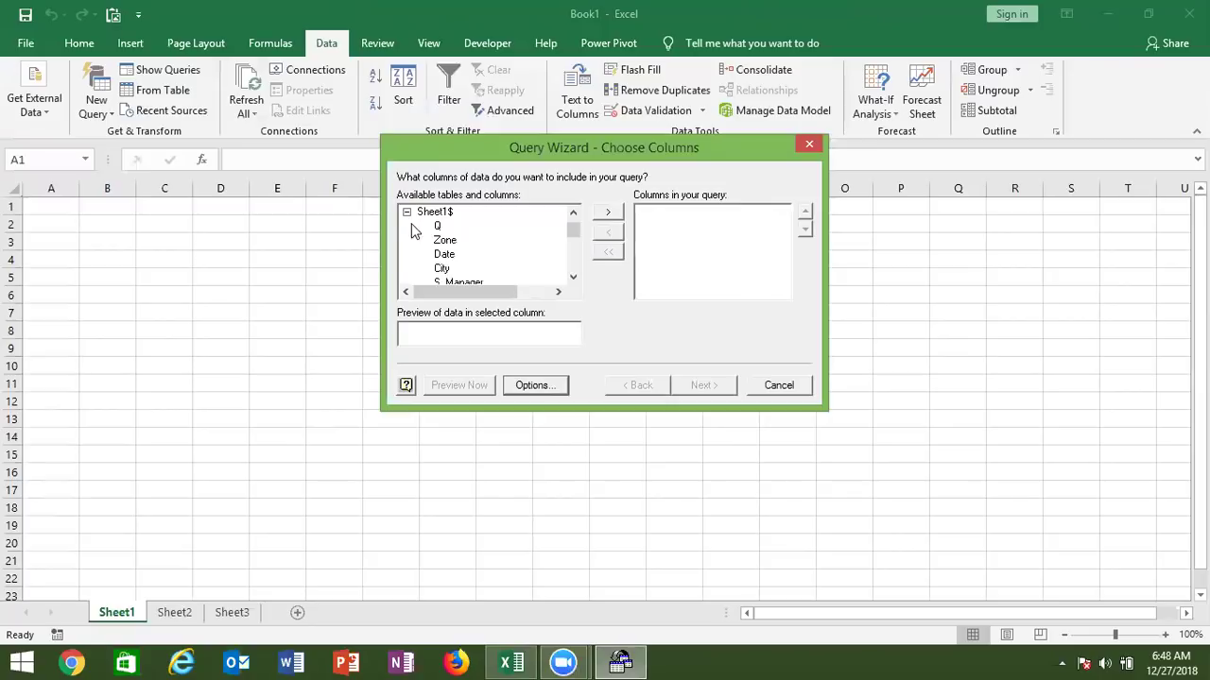
pyautogui.click(408, 221)
pyautogui.click(408, 224)
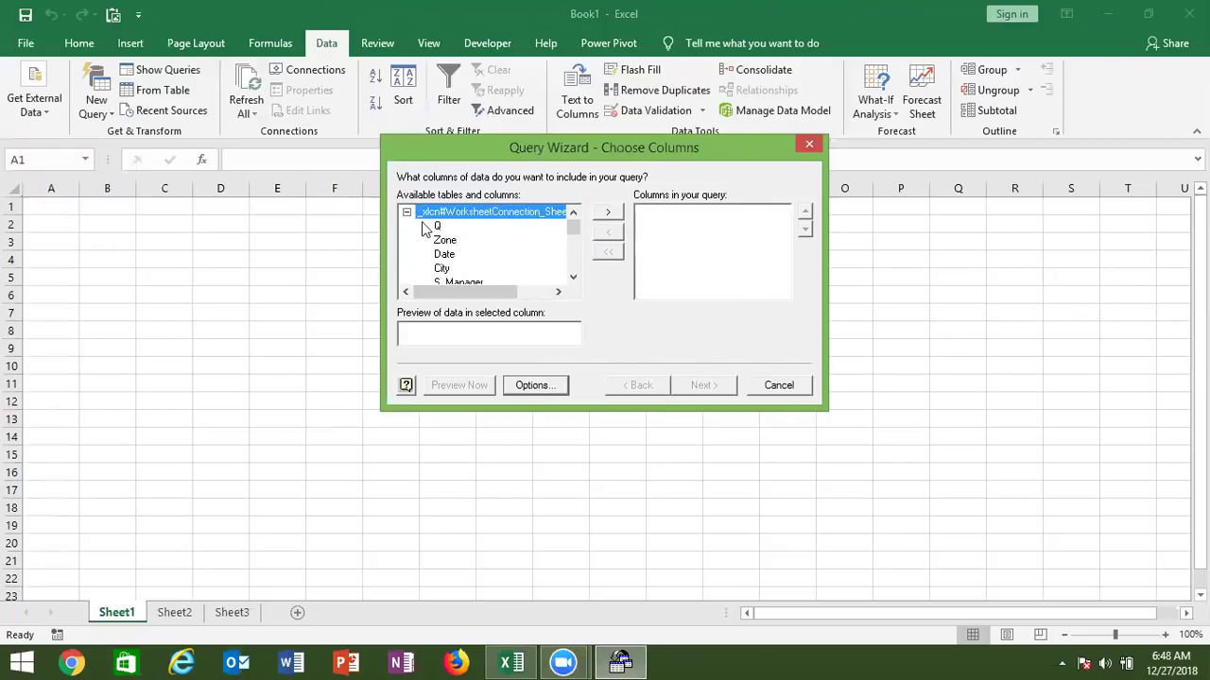
pyautogui.click(407, 226)
pyautogui.click(433, 226)
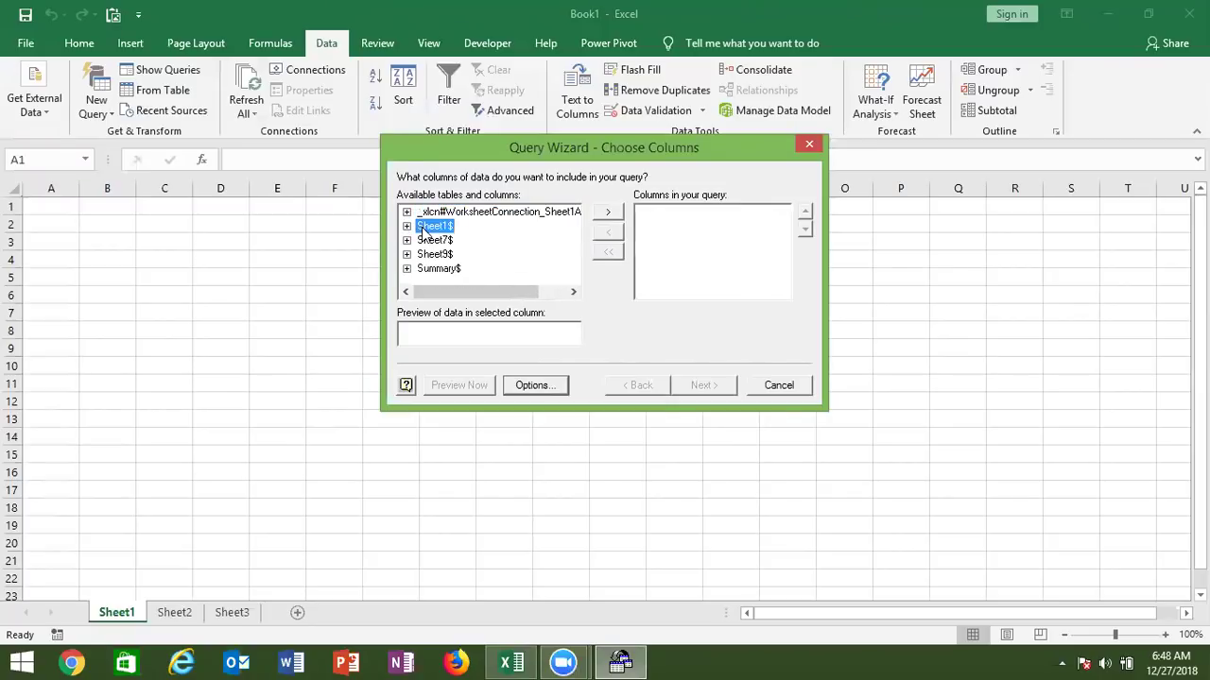
pyautogui.click(606, 212)
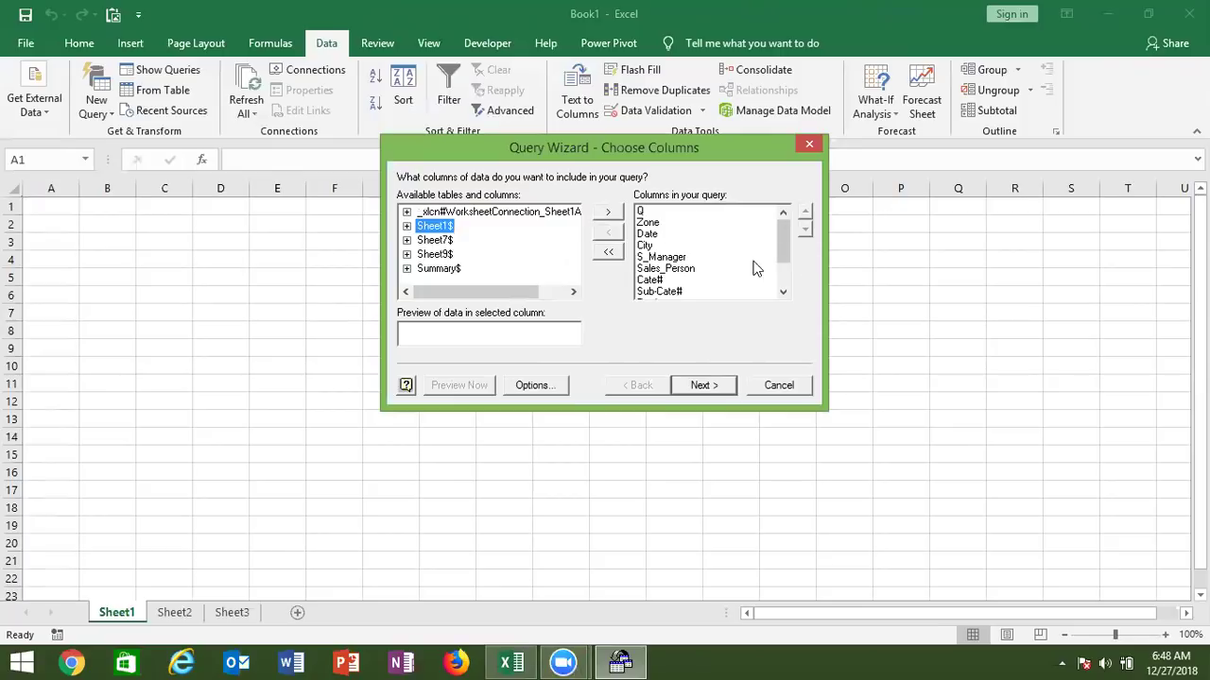
pyautogui.click(783, 294)
pyautogui.doubleClick(783, 294)
pyautogui.click(784, 294)
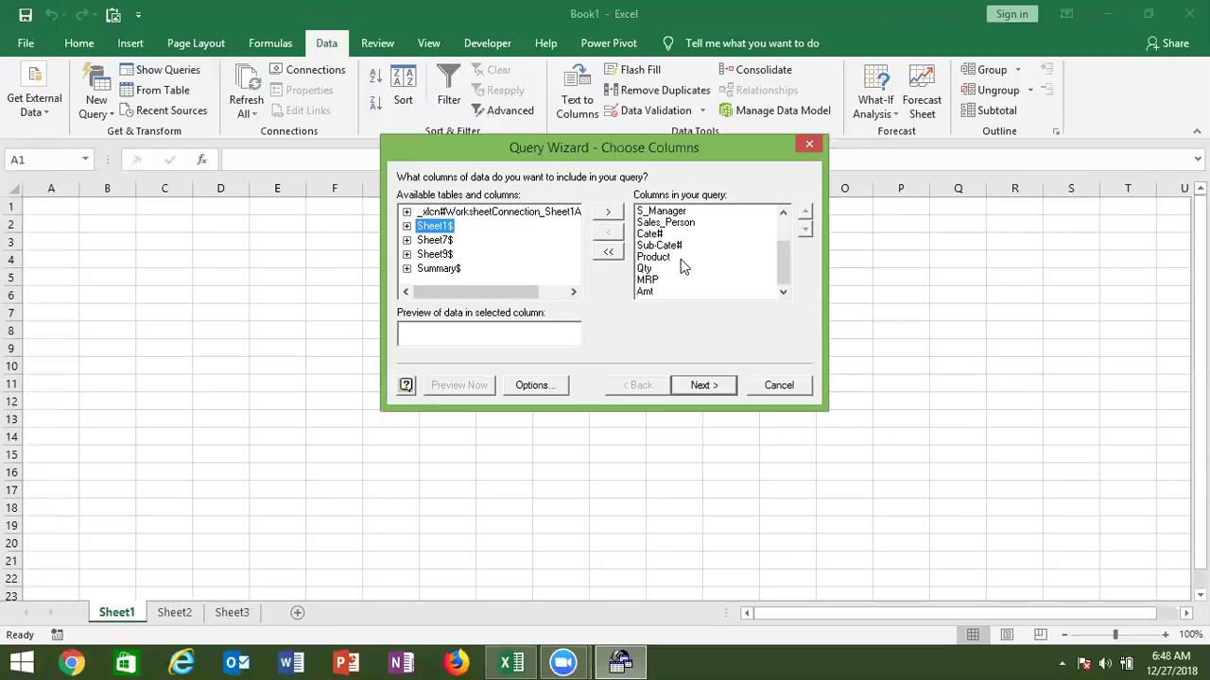
# Skip Filter Data and Sort Order and finish into Microsoft Query for editing
pyautogui.click(703, 385)
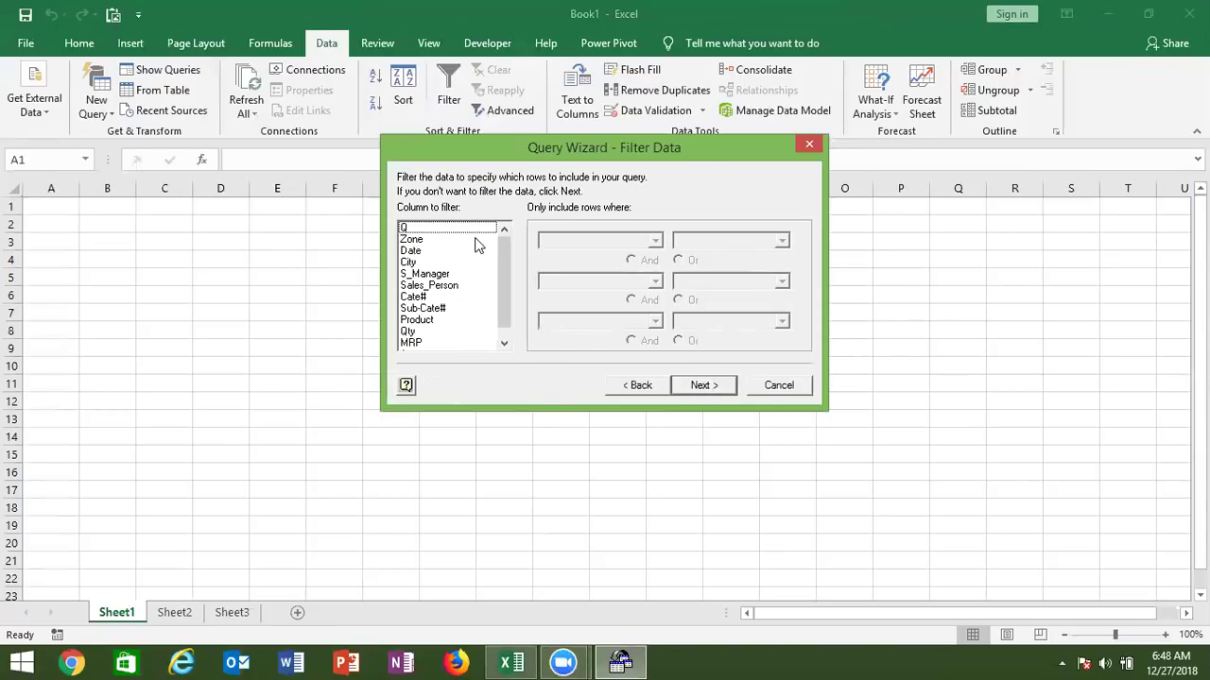
pyautogui.click(721, 390)
pyautogui.click(721, 388)
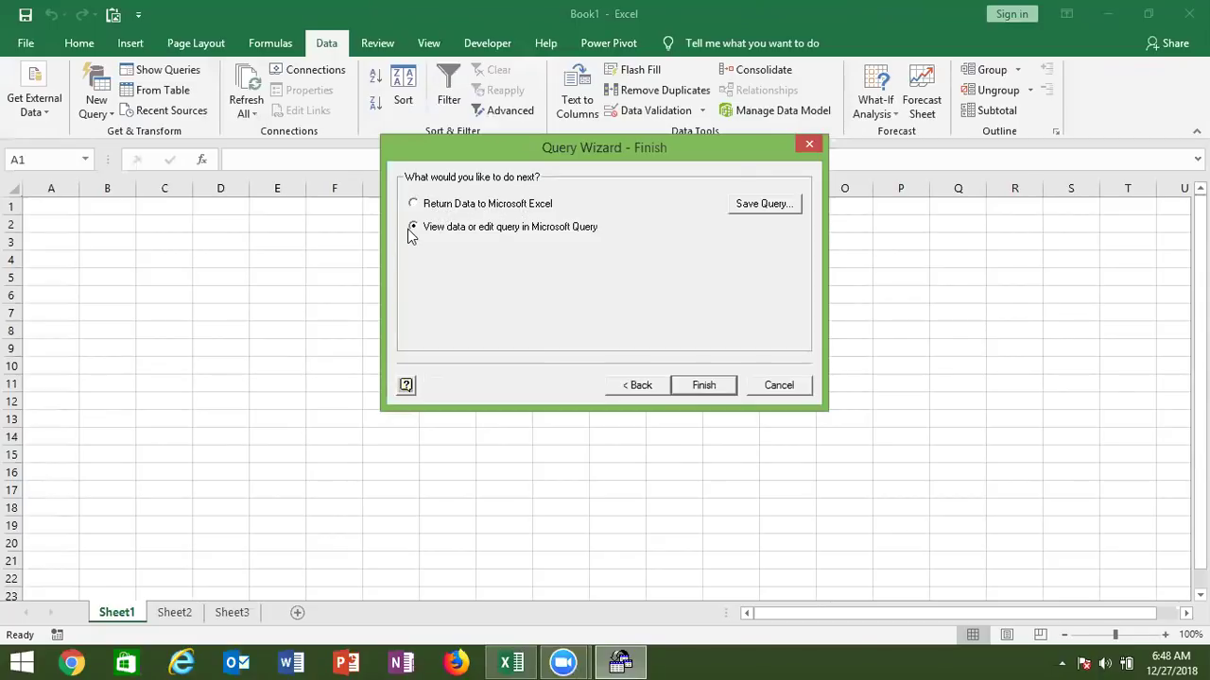
pyautogui.click(701, 393)
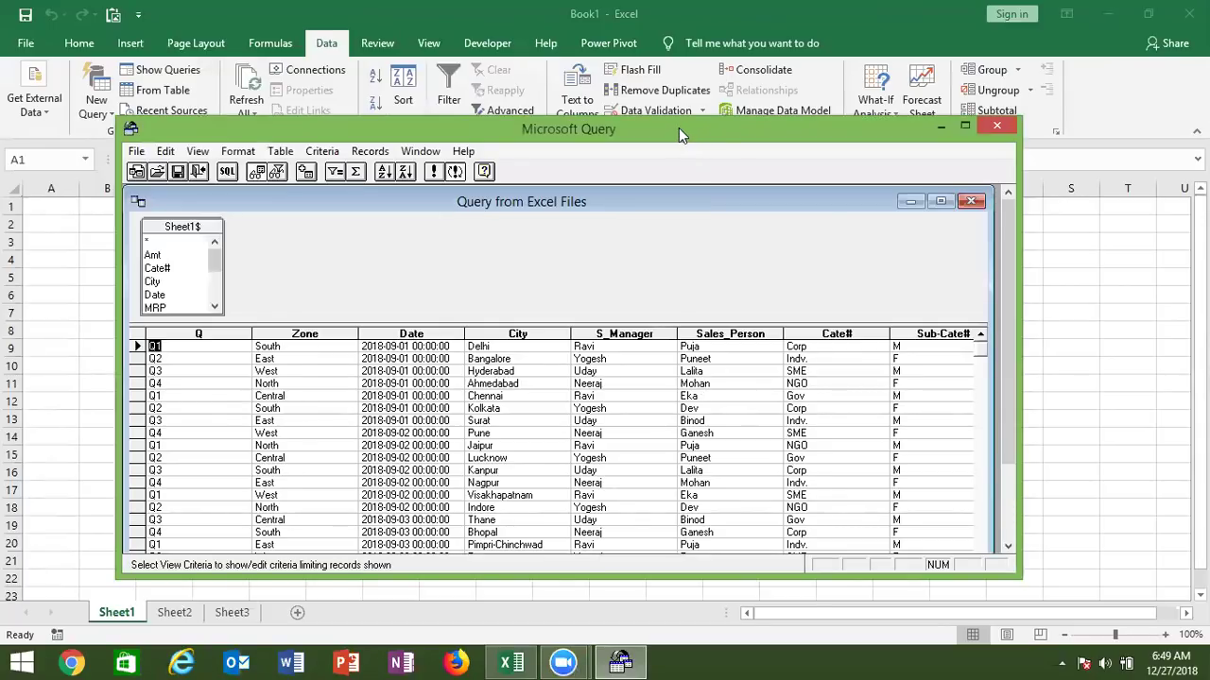
# Enlarge the Microsoft Query window and replace the SQL statement with 'Select * from Sheet'
pyautogui.moveTo(670, 118); pyautogui.dragTo(625, 55)
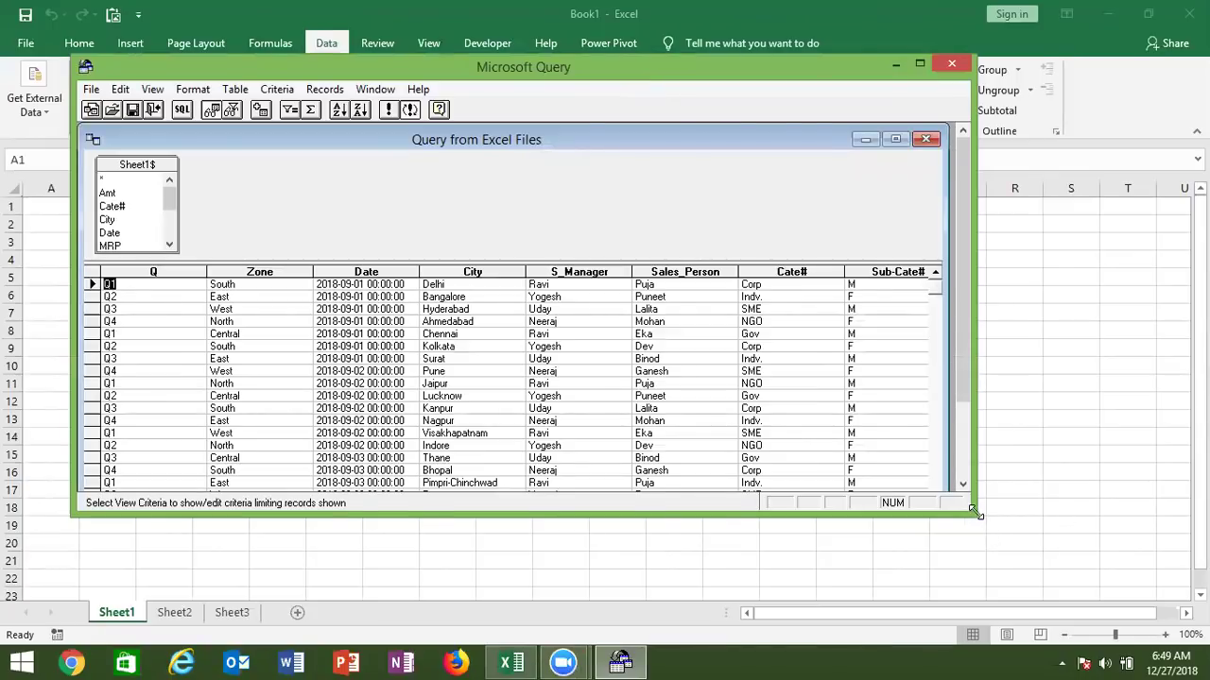
pyautogui.moveTo(976, 511); pyautogui.dragTo(1040, 558)
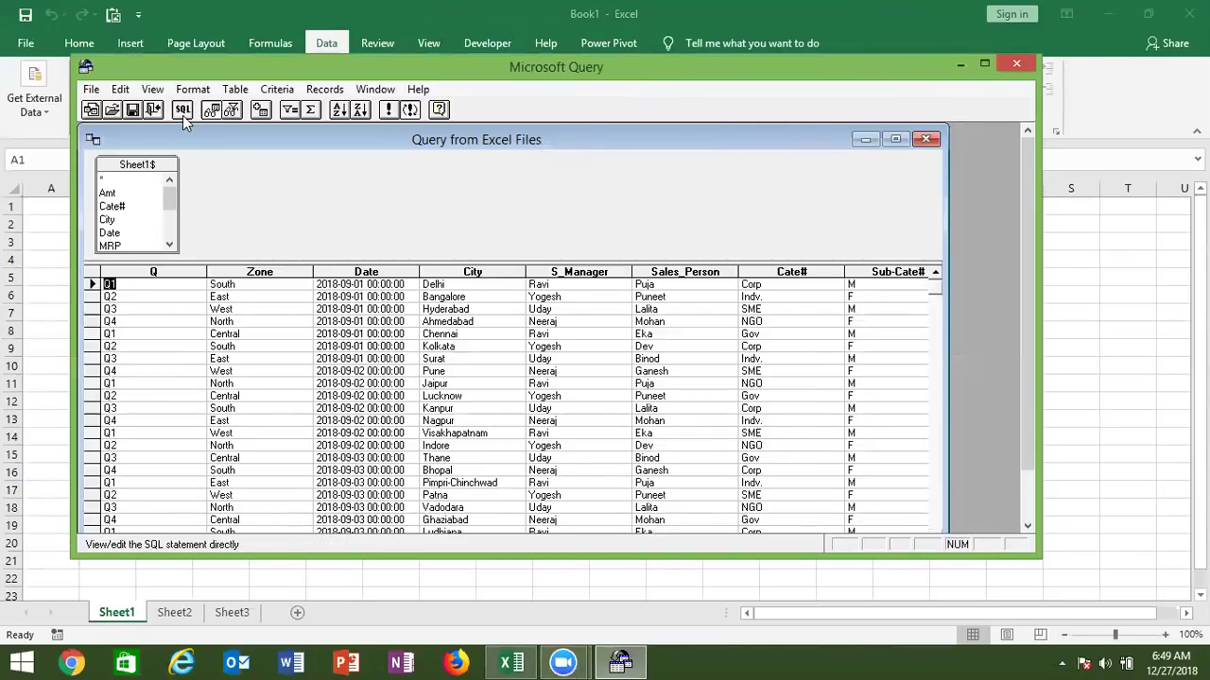
pyautogui.click(183, 109)
pyautogui.moveTo(569, 298); pyautogui.dragTo(424, 235)
pyautogui.hotkey('ctrl', 'a')
pyautogui.press('Delete')
pyautogui.write('Select *')
pyautogui.press('BackSpace')
pyautogui.write('from ')
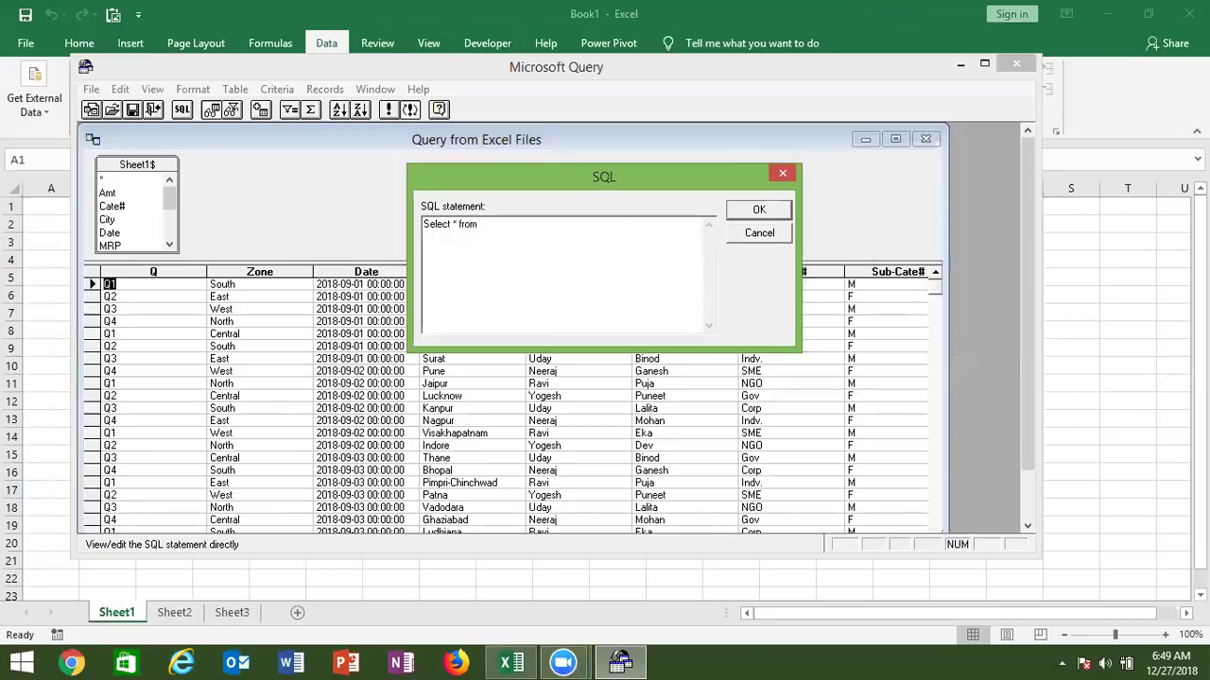
pyautogui.write('Sheet')
# Apply the SQL statement, then replace the SELECT column list with *
pyautogui.click(758, 211)
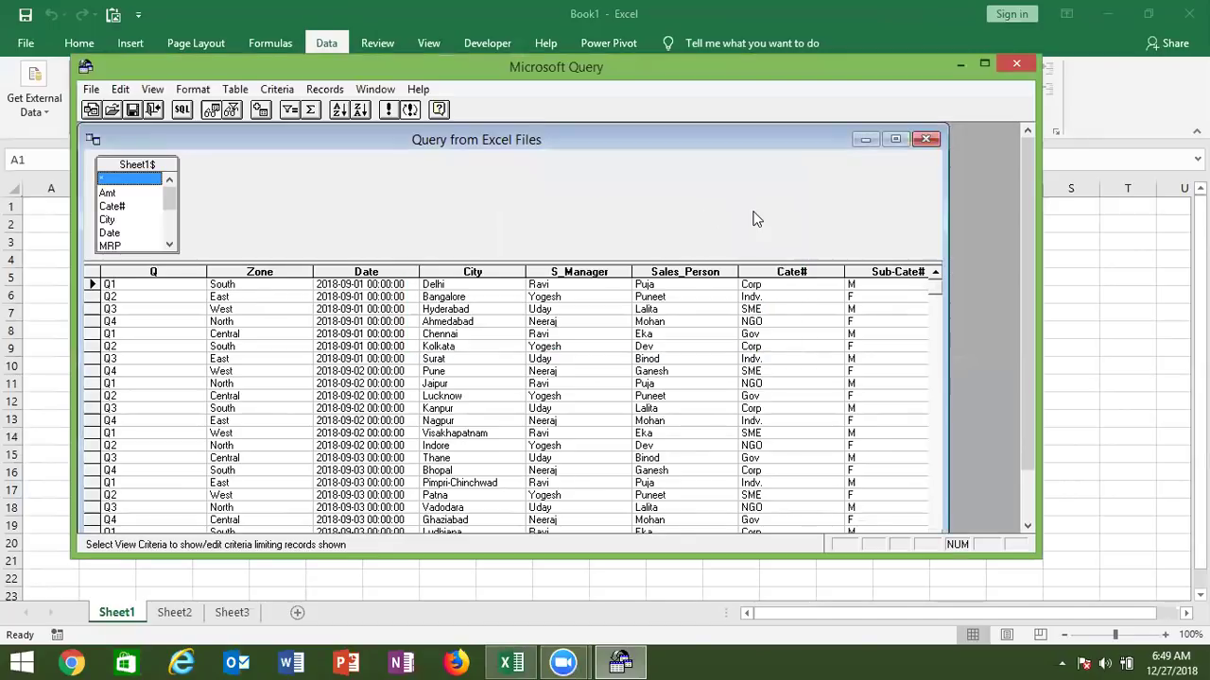
pyautogui.click(361, 346)
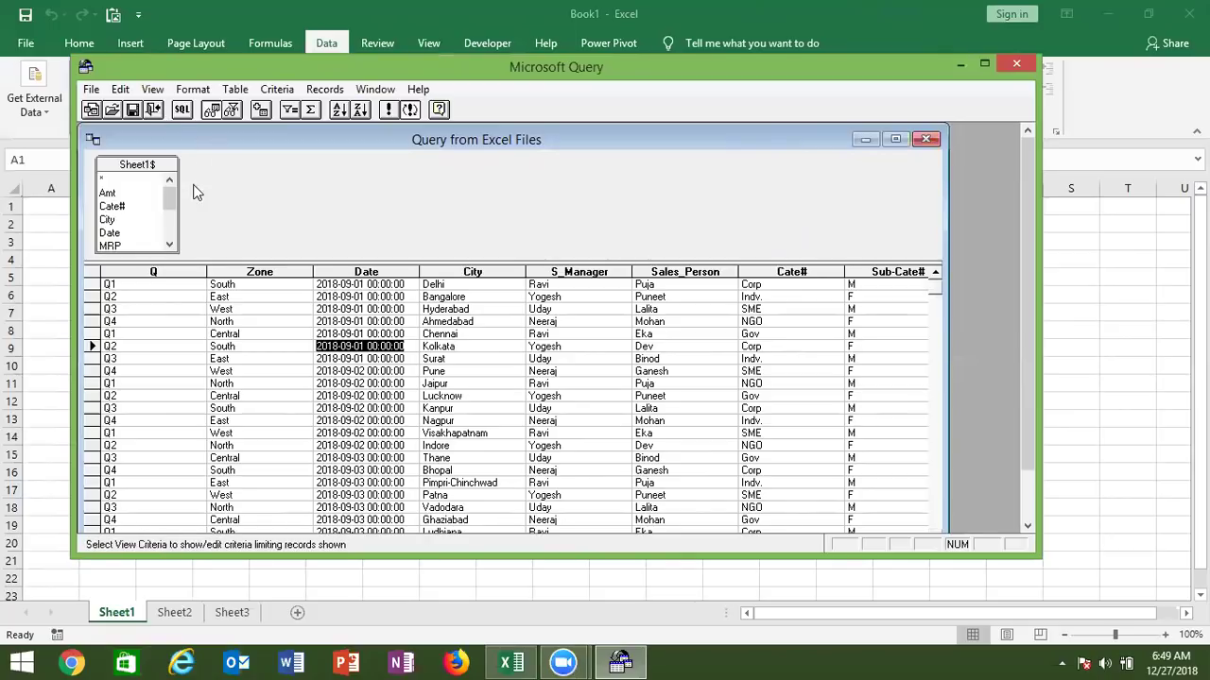
pyautogui.click(184, 111)
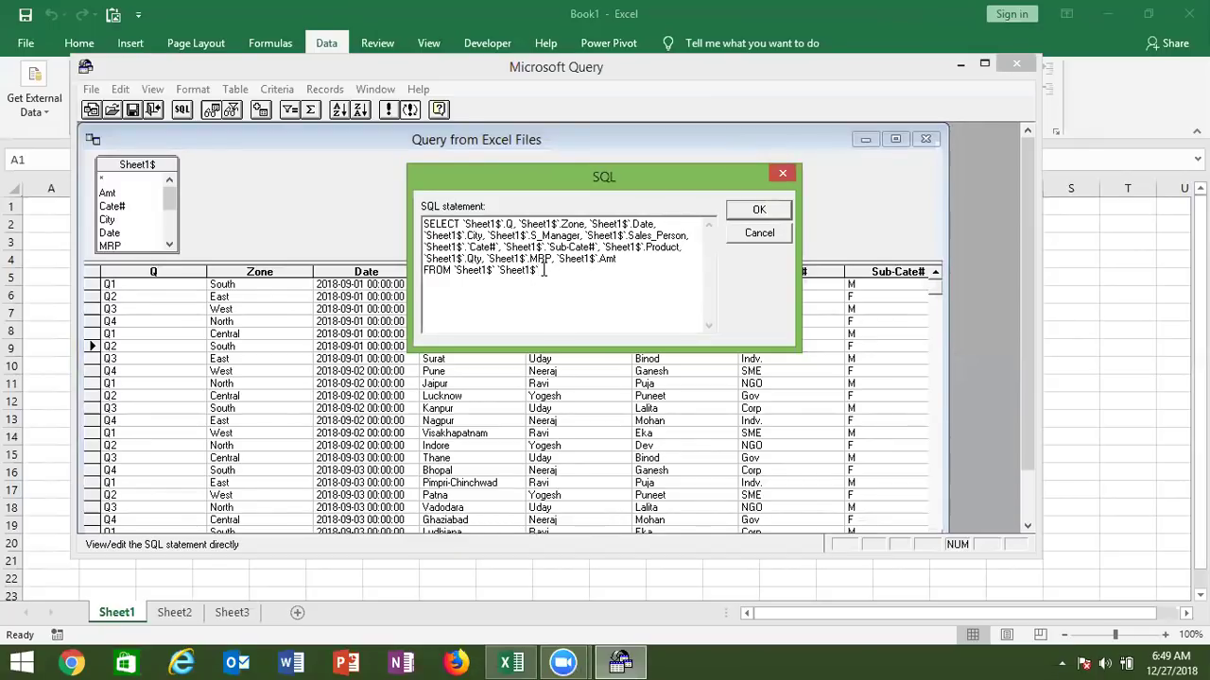
pyautogui.moveTo(622, 258); pyautogui.dragTo(463, 227)
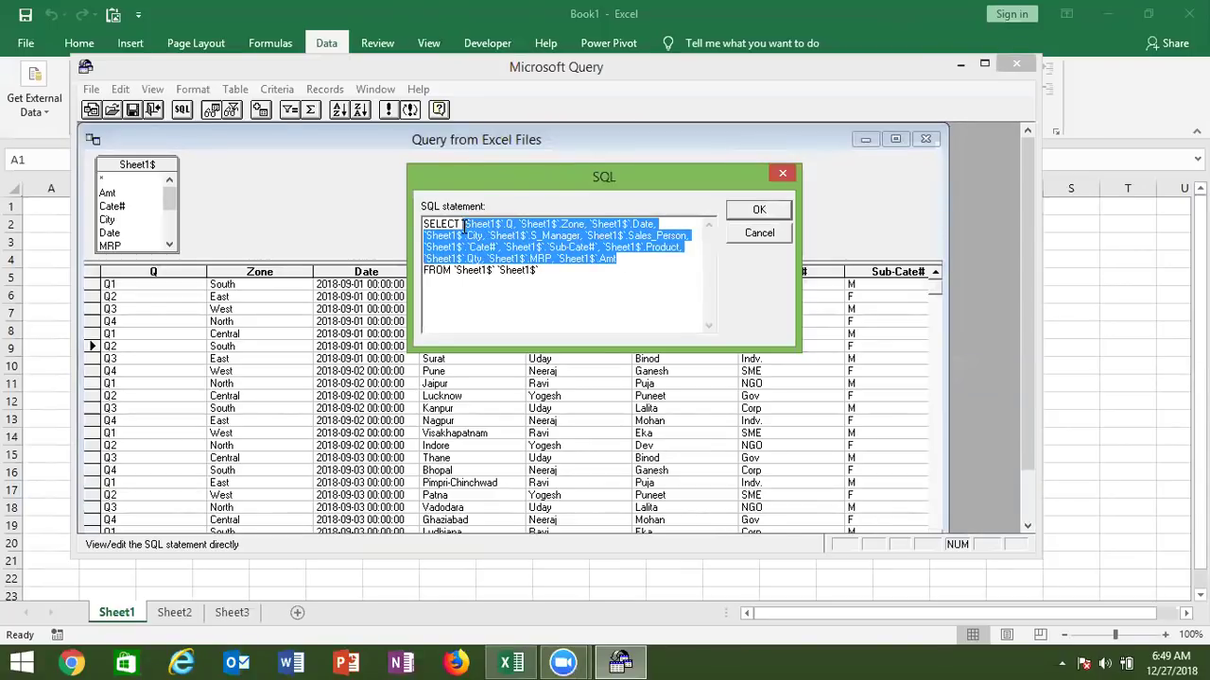
pyautogui.press('Delete')
pyautogui.write('*')
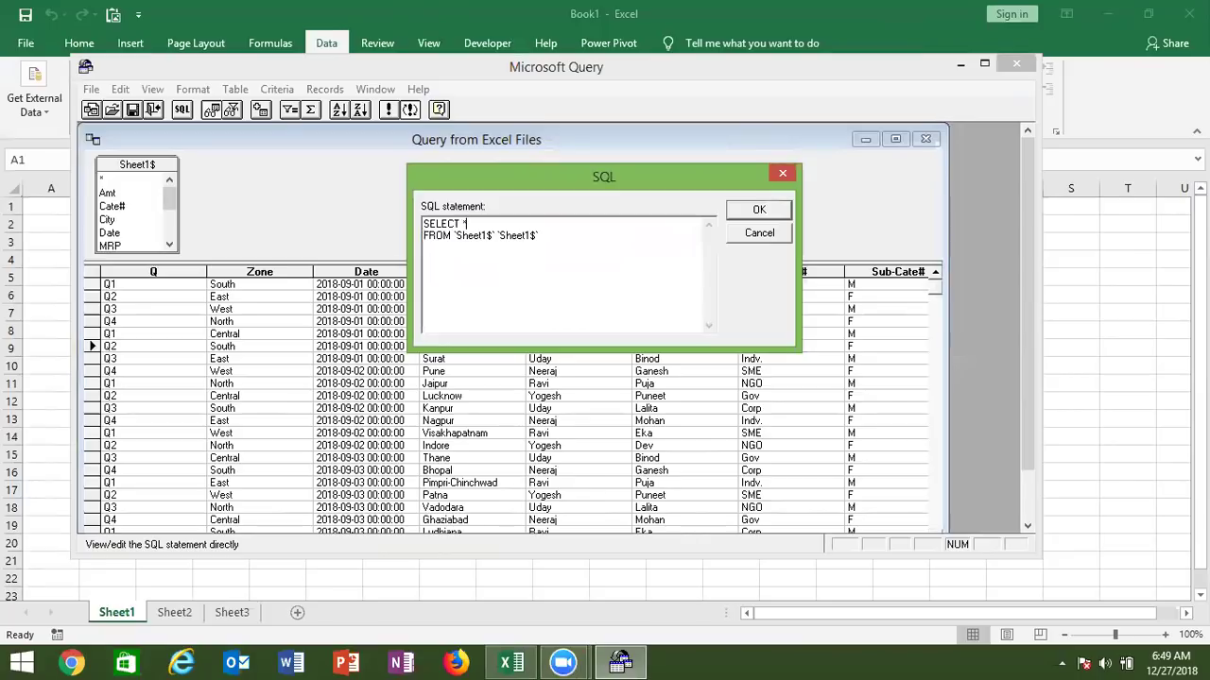
pyautogui.click(564, 243)
pyautogui.press('Escape')
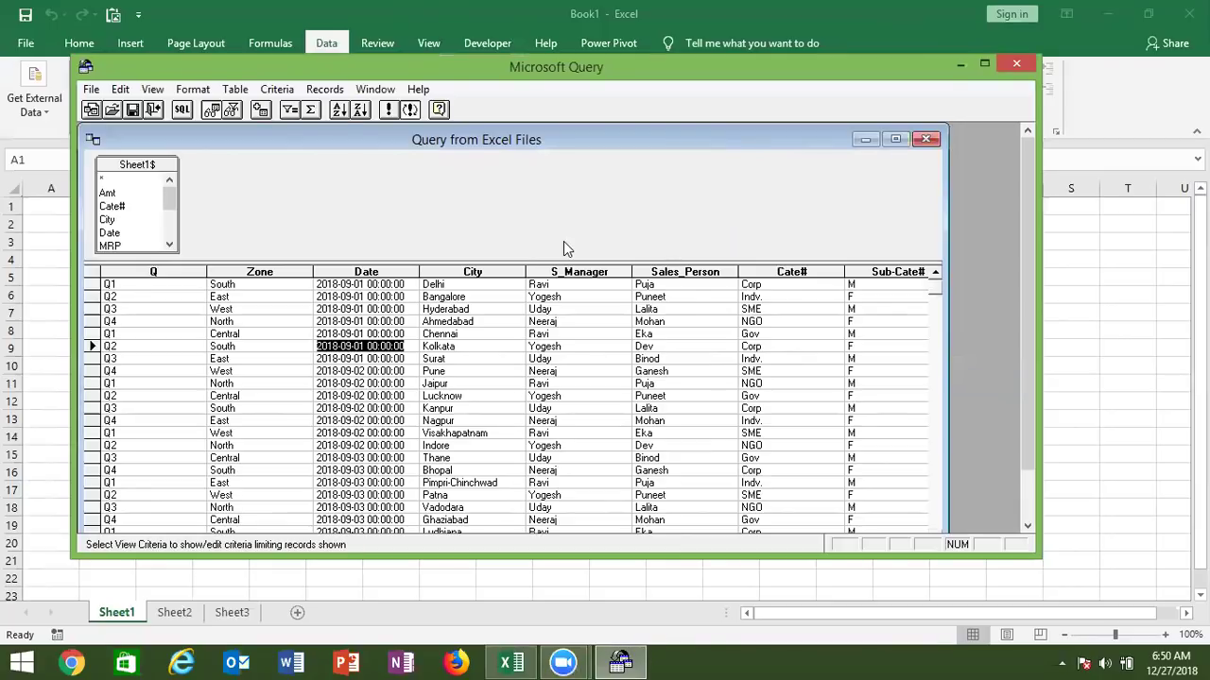
# Review the SQL statement twice, closing it without changes
pyautogui.click(182, 110)
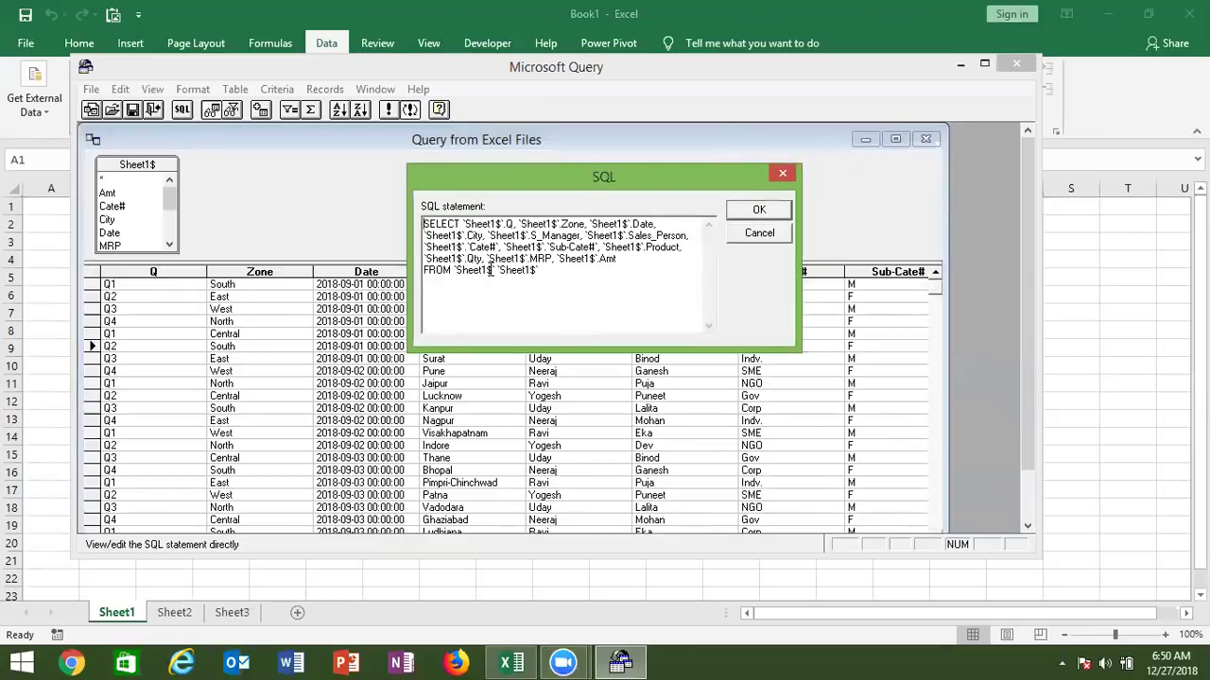
pyautogui.press('Escape')
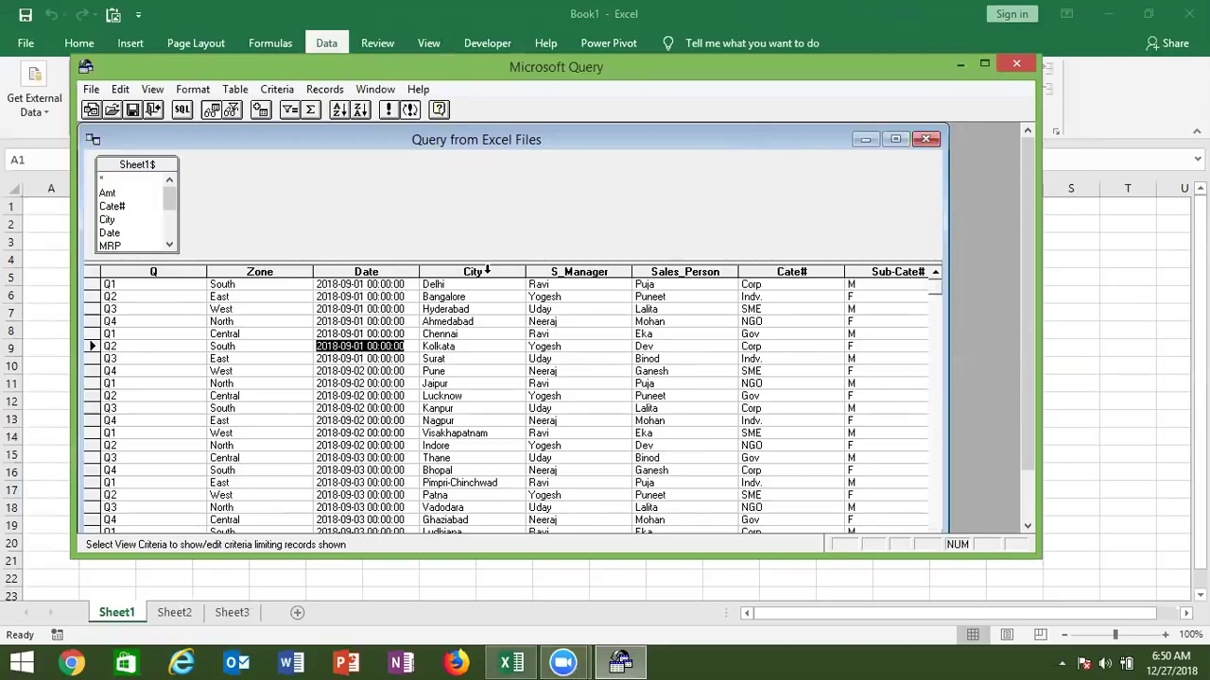
pyautogui.click(186, 110)
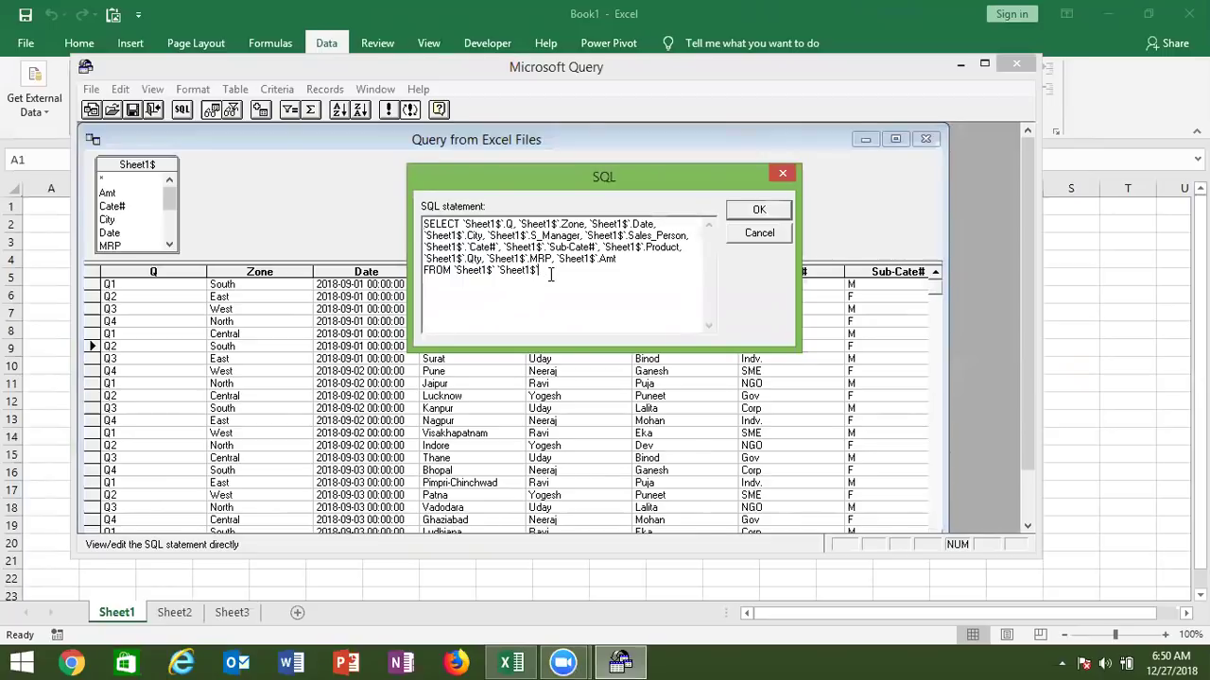
pyautogui.press('Return')
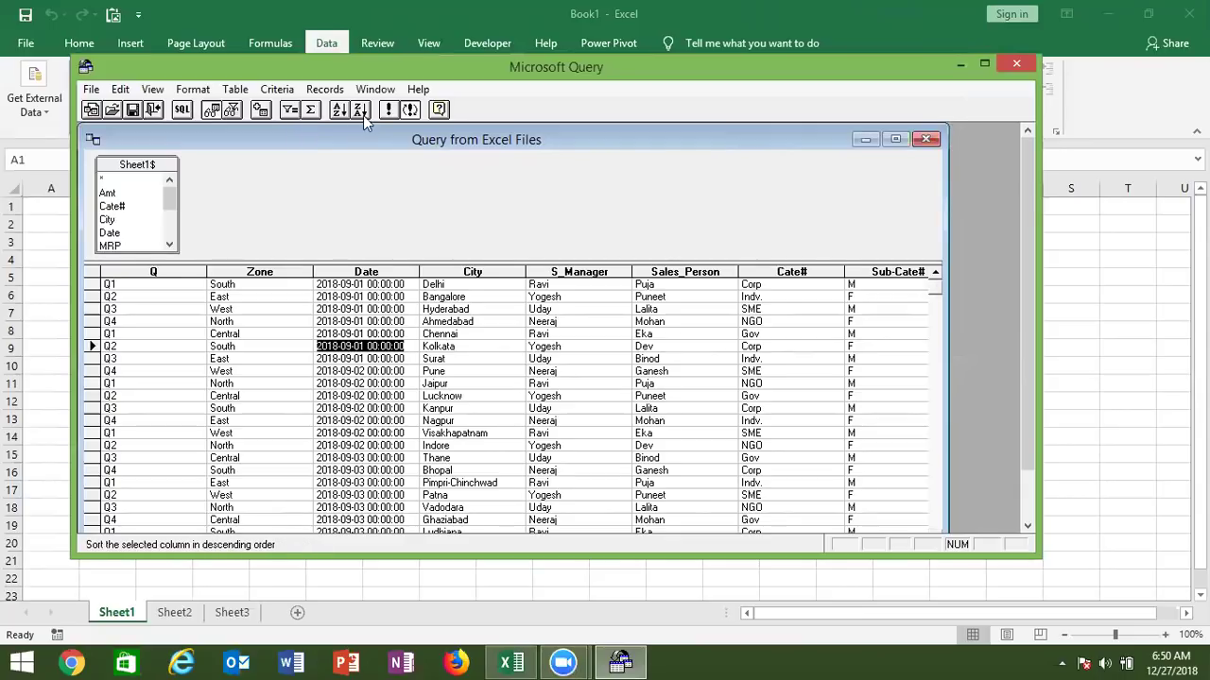
# Add a Criteria Equals filter on a Date value and check the Q column settings
pyautogui.click(291, 111)
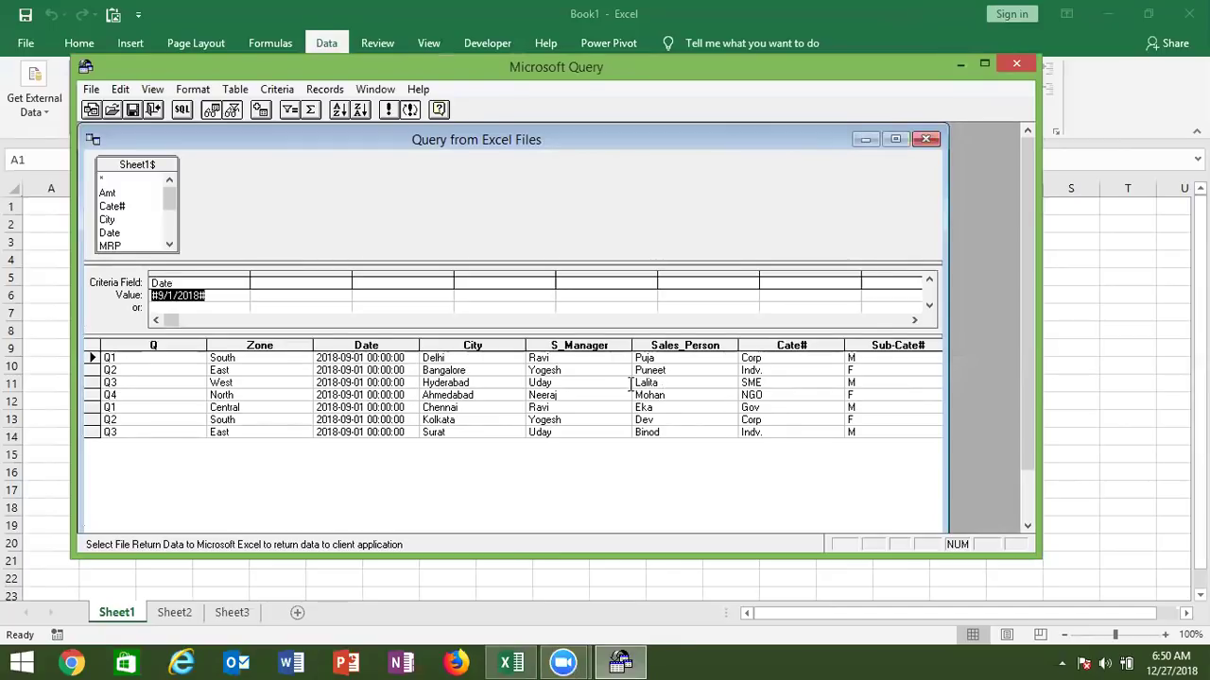
pyautogui.click(253, 345)
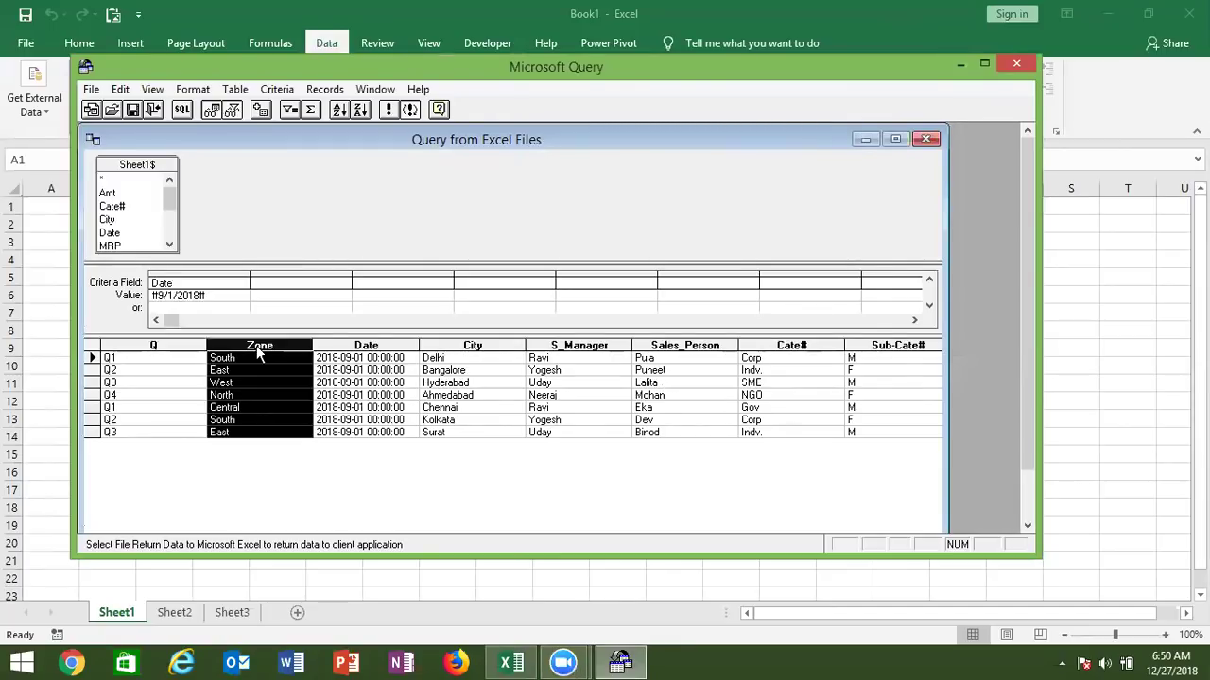
pyautogui.doubleClick(162, 345)
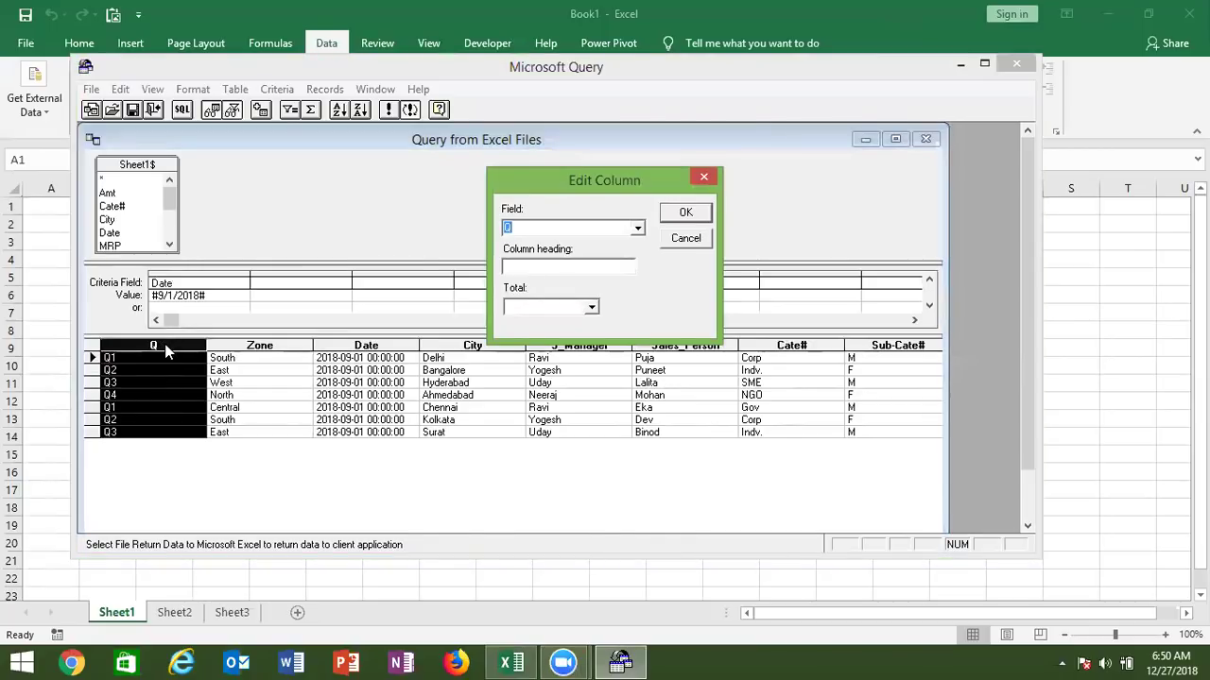
pyautogui.click(538, 269)
pyautogui.press('Return')
# Change the criteria field to Q with value Q1 and run the filter
pyautogui.click(189, 297)
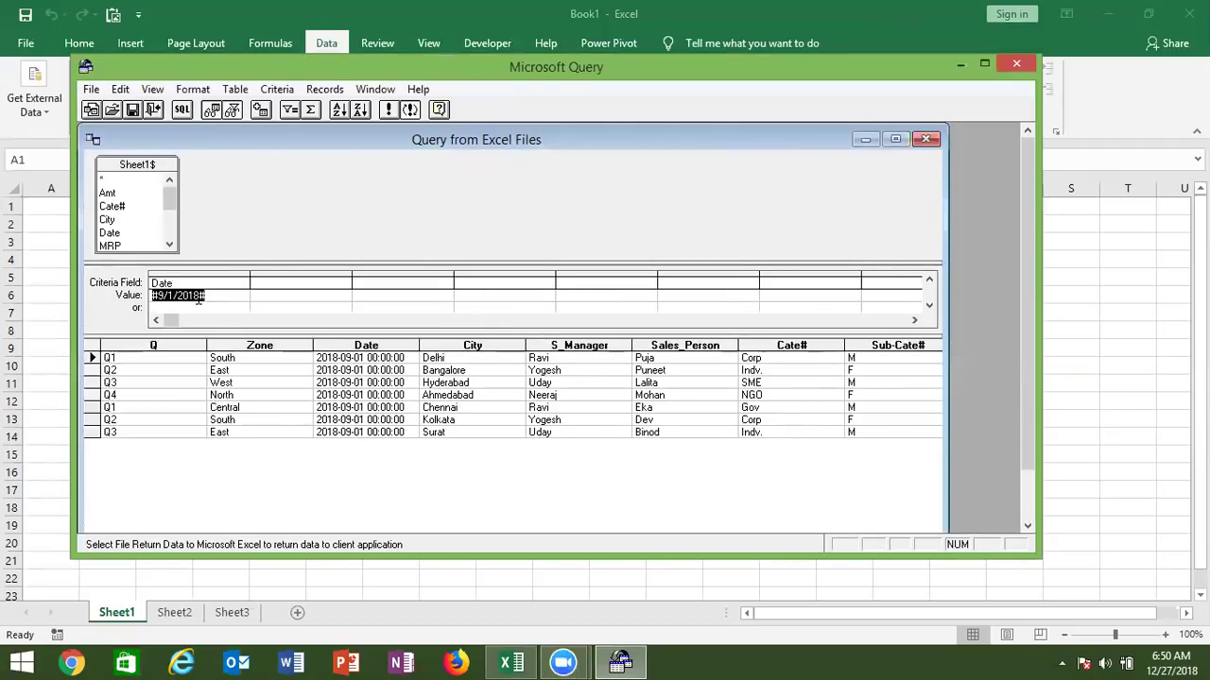
pyautogui.click(196, 284)
pyautogui.click(242, 283)
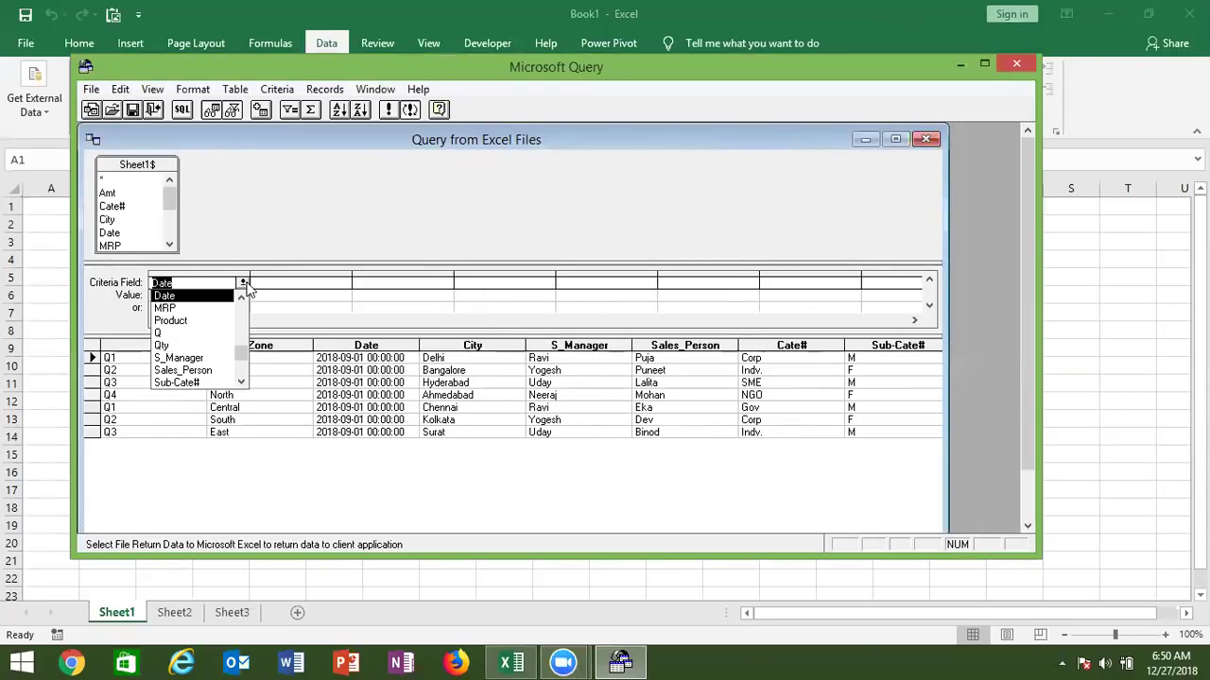
pyautogui.click(175, 333)
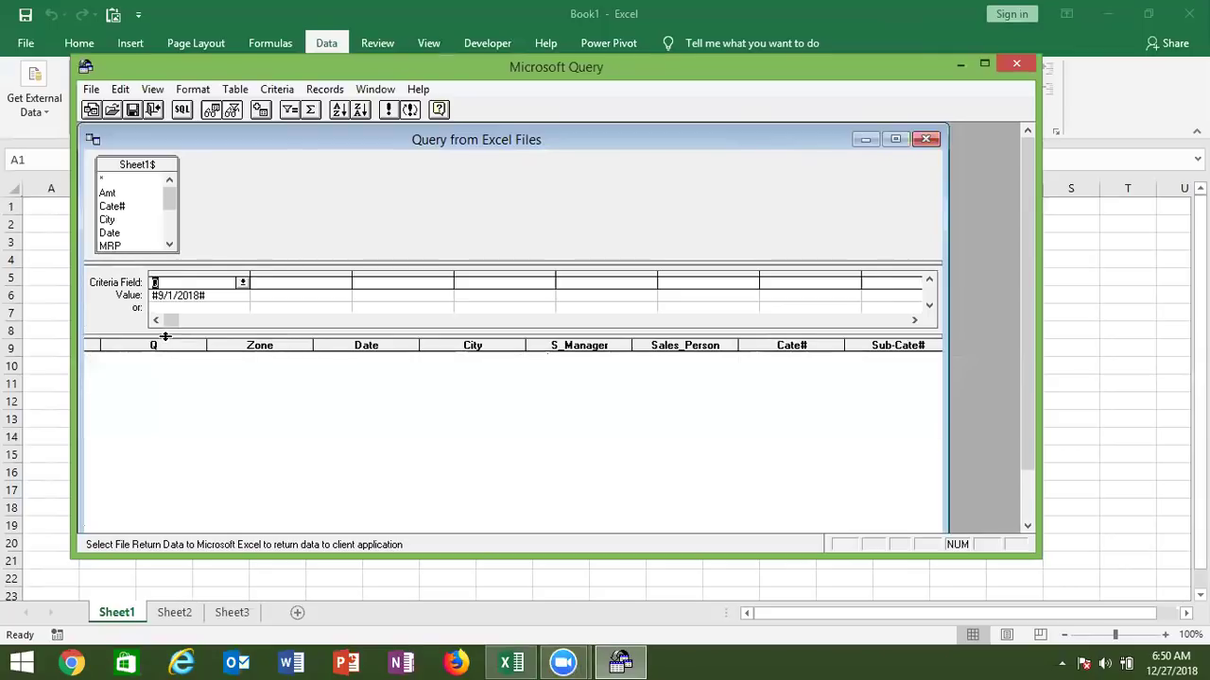
pyautogui.click(215, 296)
pyautogui.click(216, 297)
pyautogui.press('BackSpace')
pyautogui.press('BackSpace')
pyautogui.press('BackSpace')
pyautogui.press('BackSpace')
pyautogui.press('BackSpace')
pyautogui.press('BackSpace')
pyautogui.press('BackSpace')
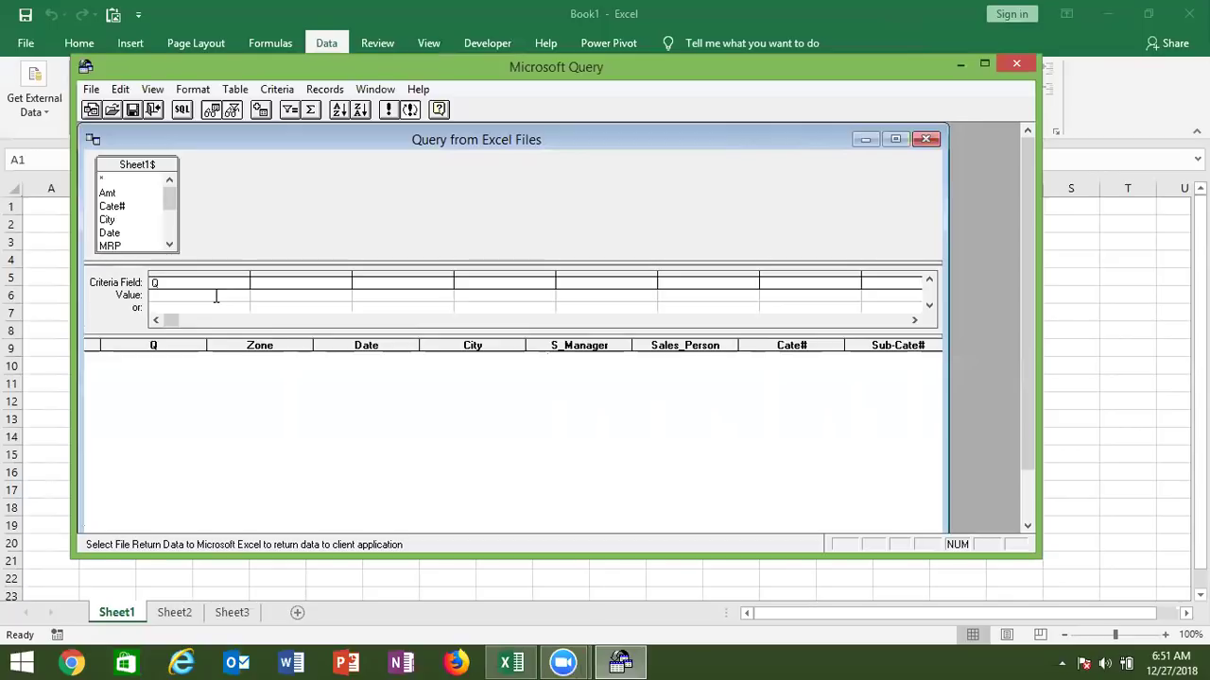
pyautogui.write('Q')
pyautogui.write('1')
pyautogui.press('Return')
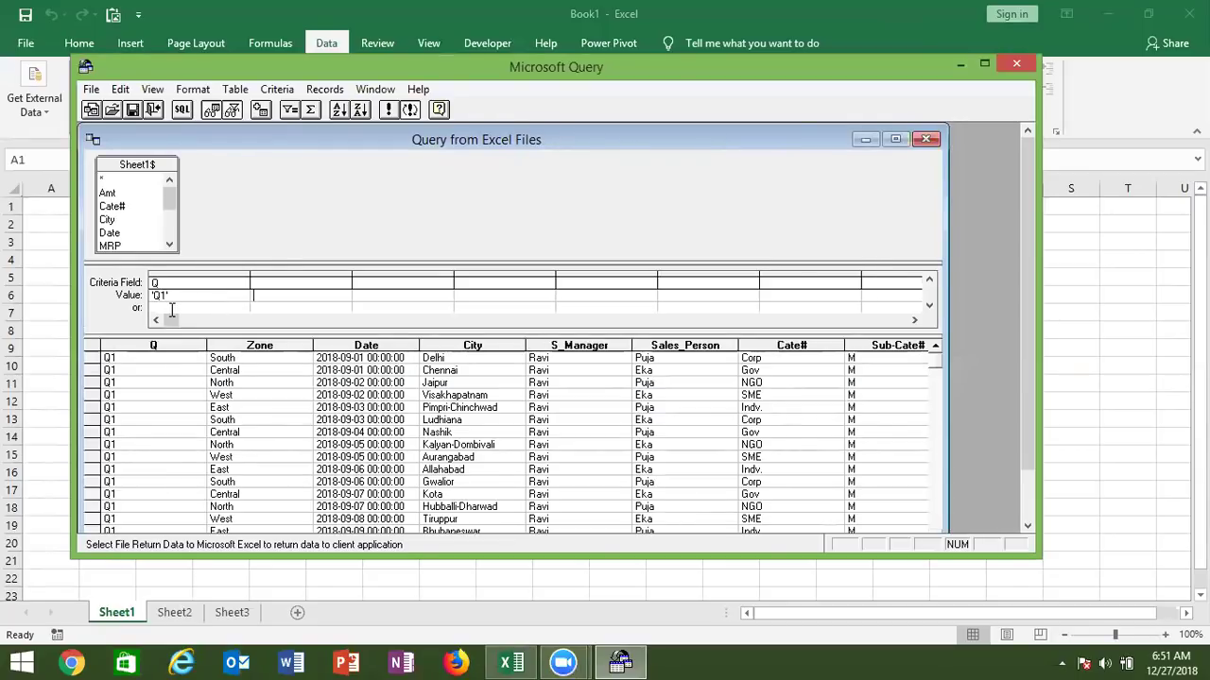
# Extend the Q criterion to 'Q1' Or 'Q2'
pyautogui.click(189, 298)
pyautogui.click(190, 299)
pyautogui.write('and ')
pyautogui.write("'Q2")
pyautogui.write("'")
pyautogui.press('Tab')
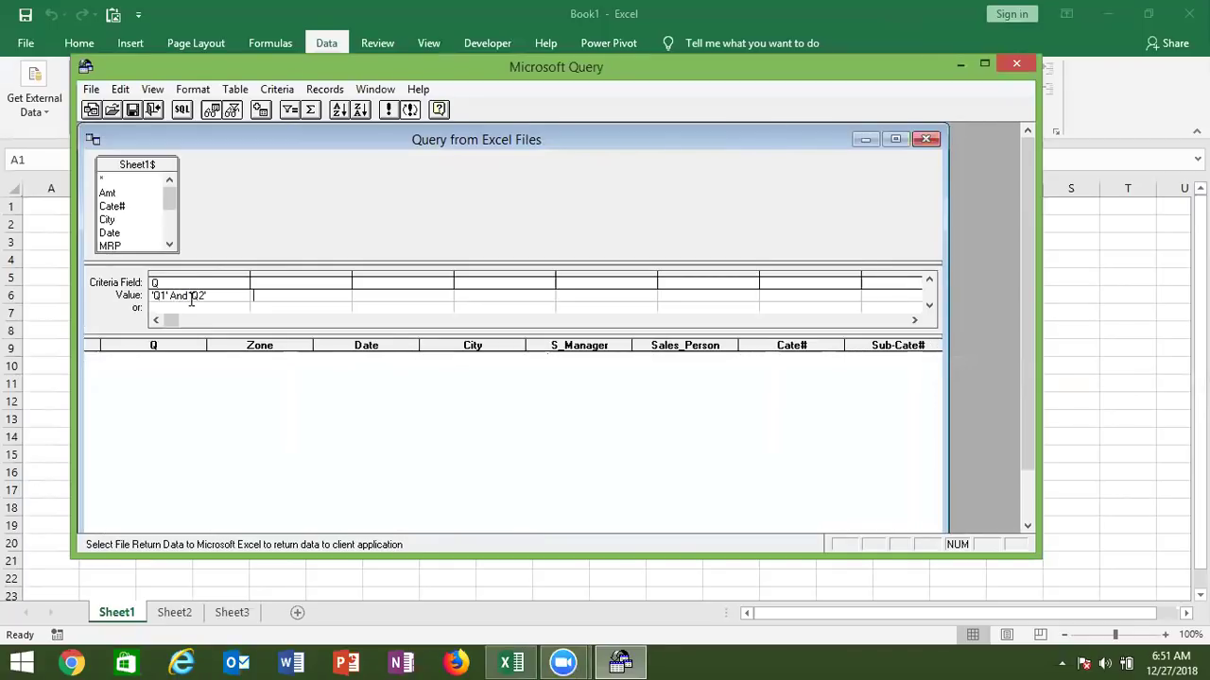
pyautogui.click(189, 296)
pyautogui.click(189, 296)
pyautogui.press('BackSpace')
pyautogui.press('BackSpace')
pyautogui.press('BackSpace')
pyautogui.write('Or')
pyautogui.click(191, 305)
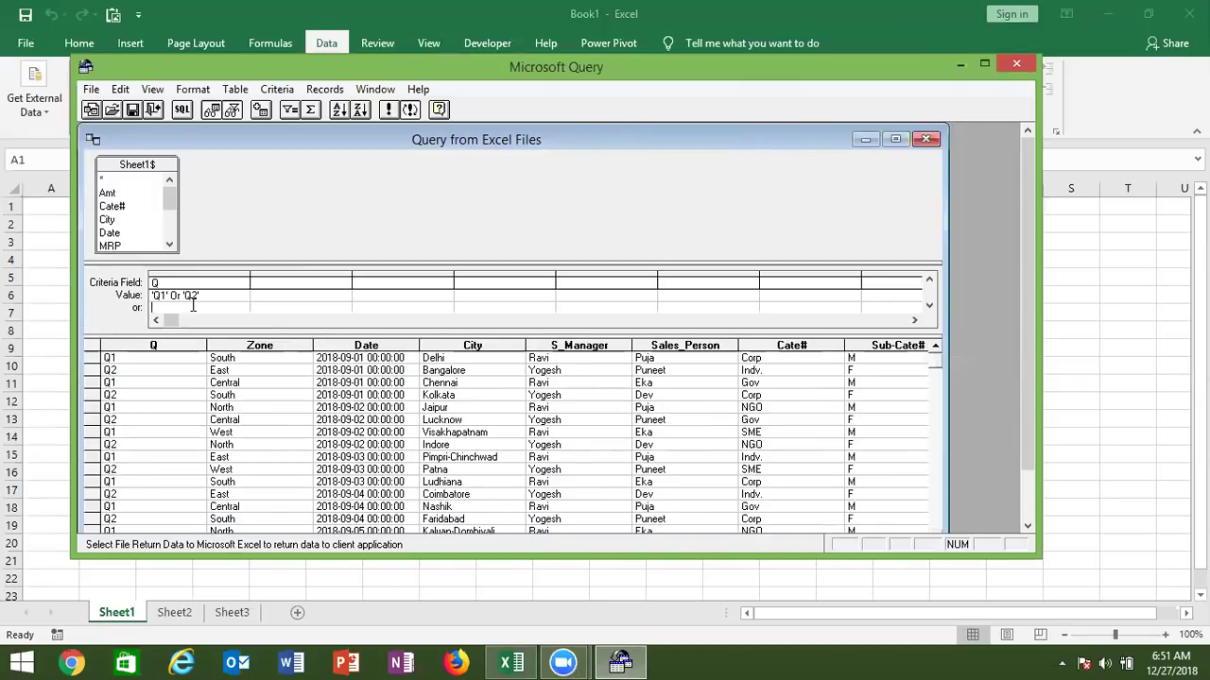
pyautogui.click(180, 112)
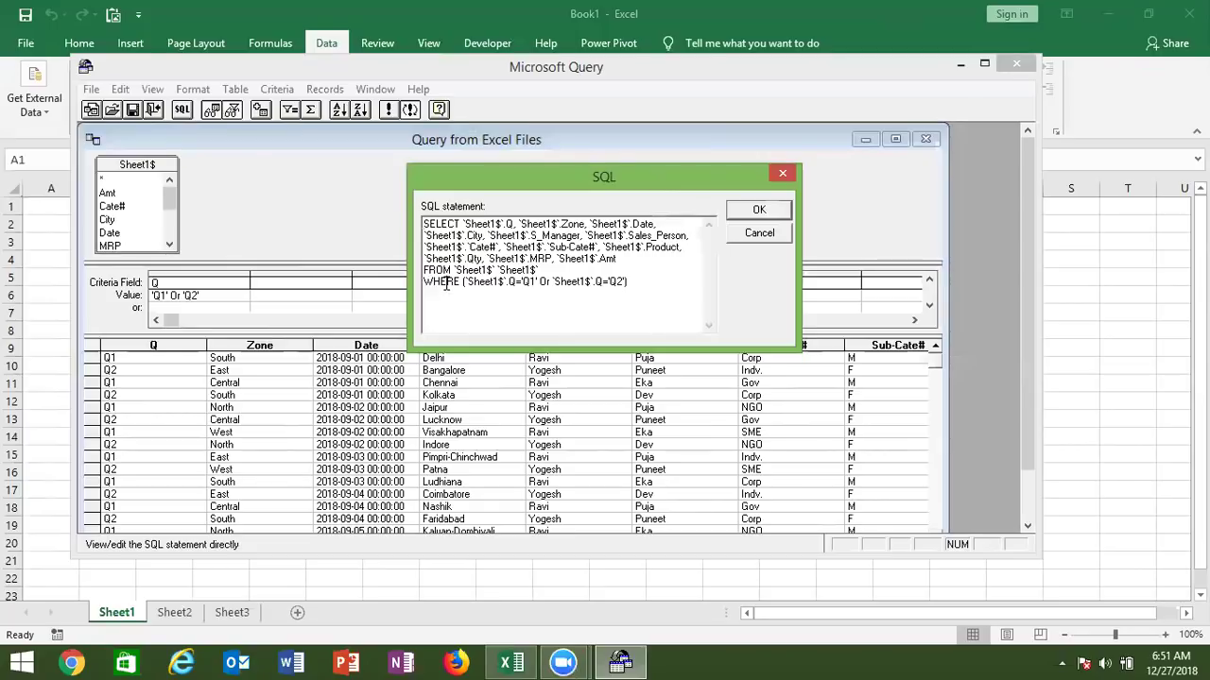
pyautogui.doubleClick(482, 283)
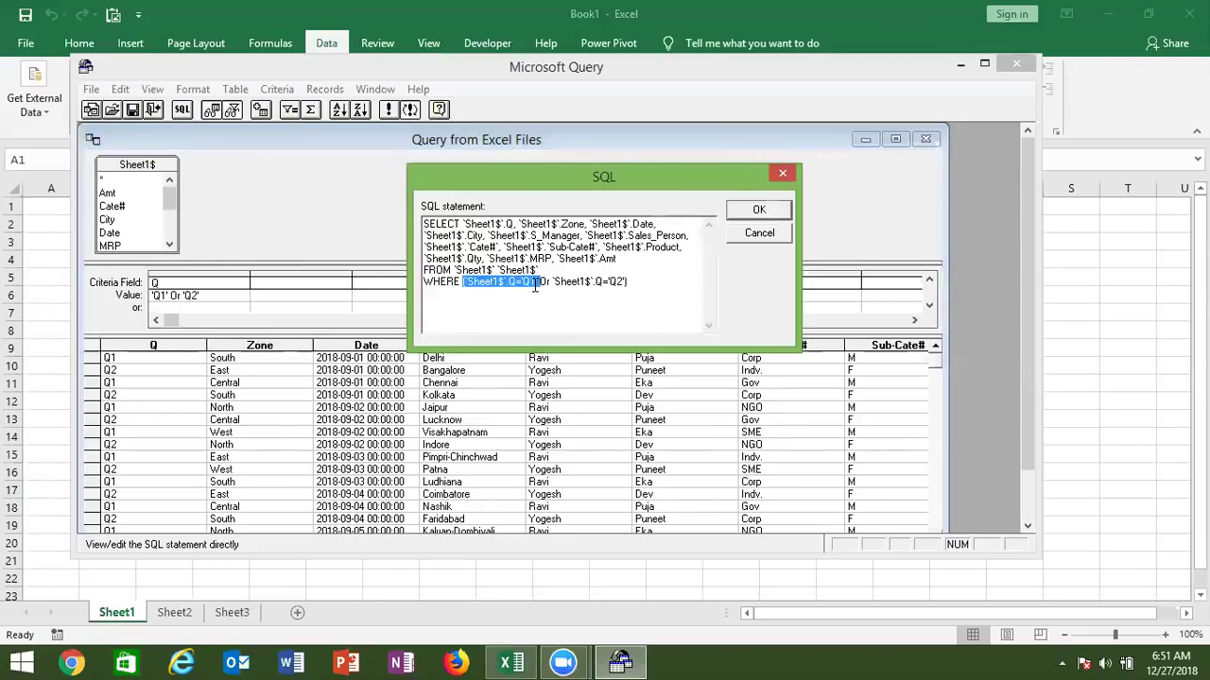
pyautogui.click(548, 283)
pyautogui.click(616, 281)
pyautogui.doubleClick(546, 283)
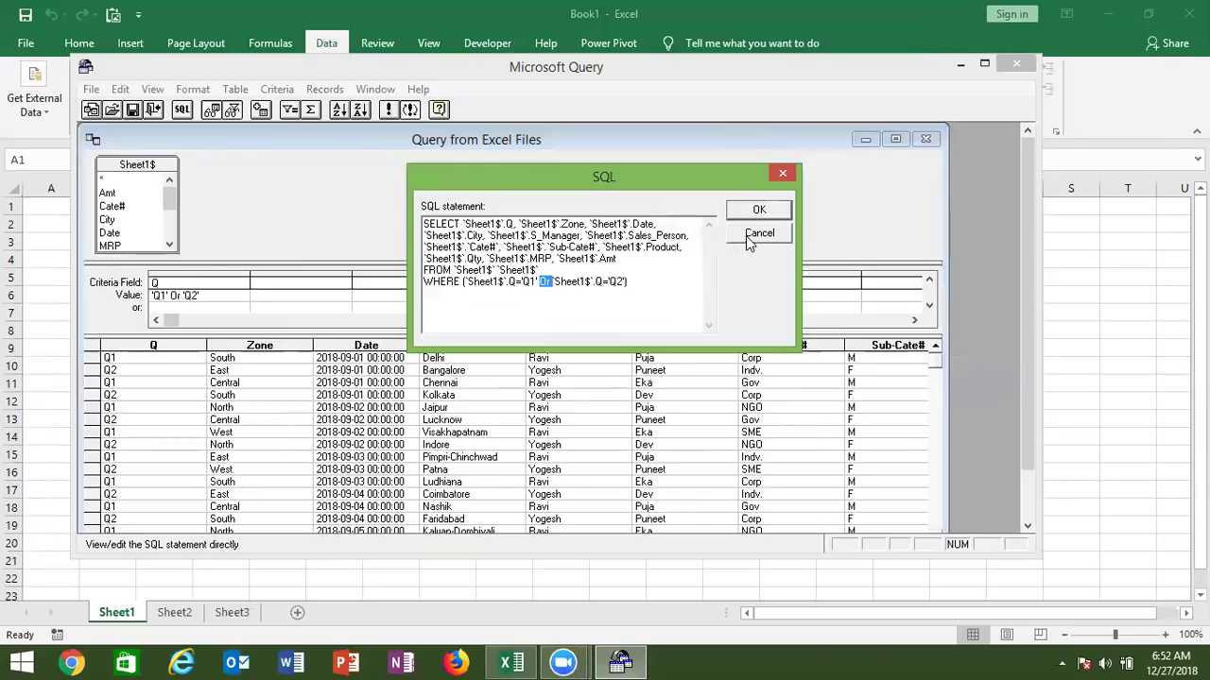
pyautogui.click(759, 210)
pyautogui.click(194, 283)
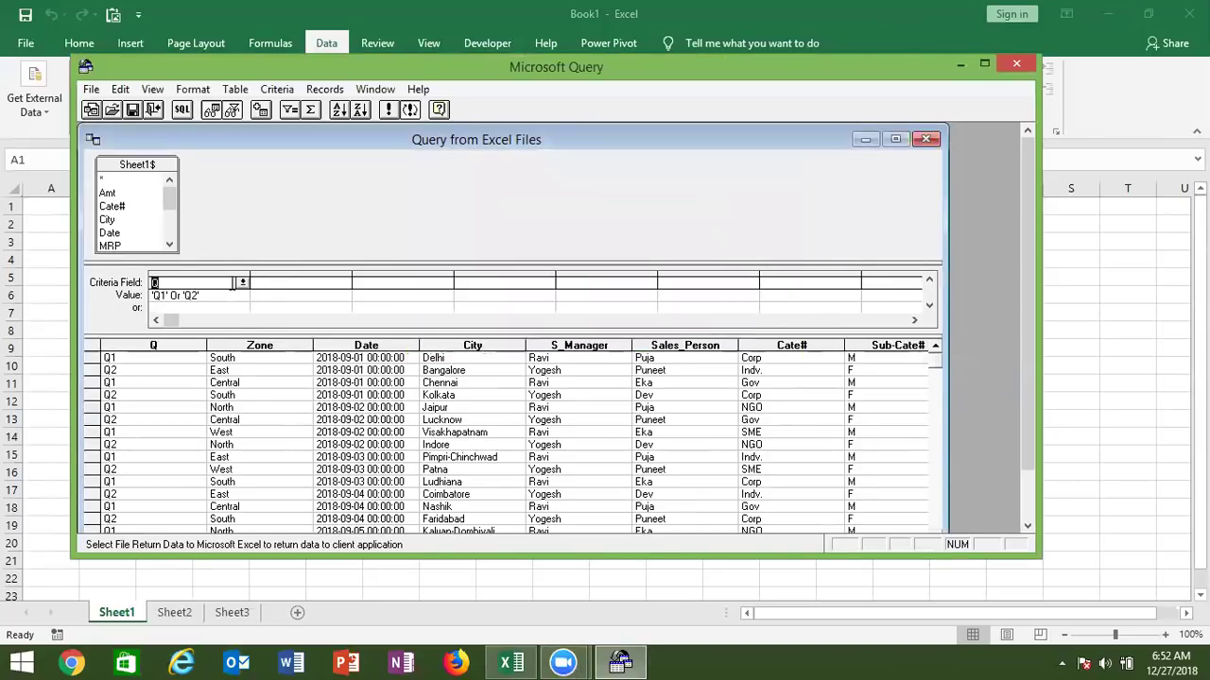
# Try MRP as criteria field, dismiss the type mismatch error, and delete the 'Q2' value
pyautogui.click(243, 282)
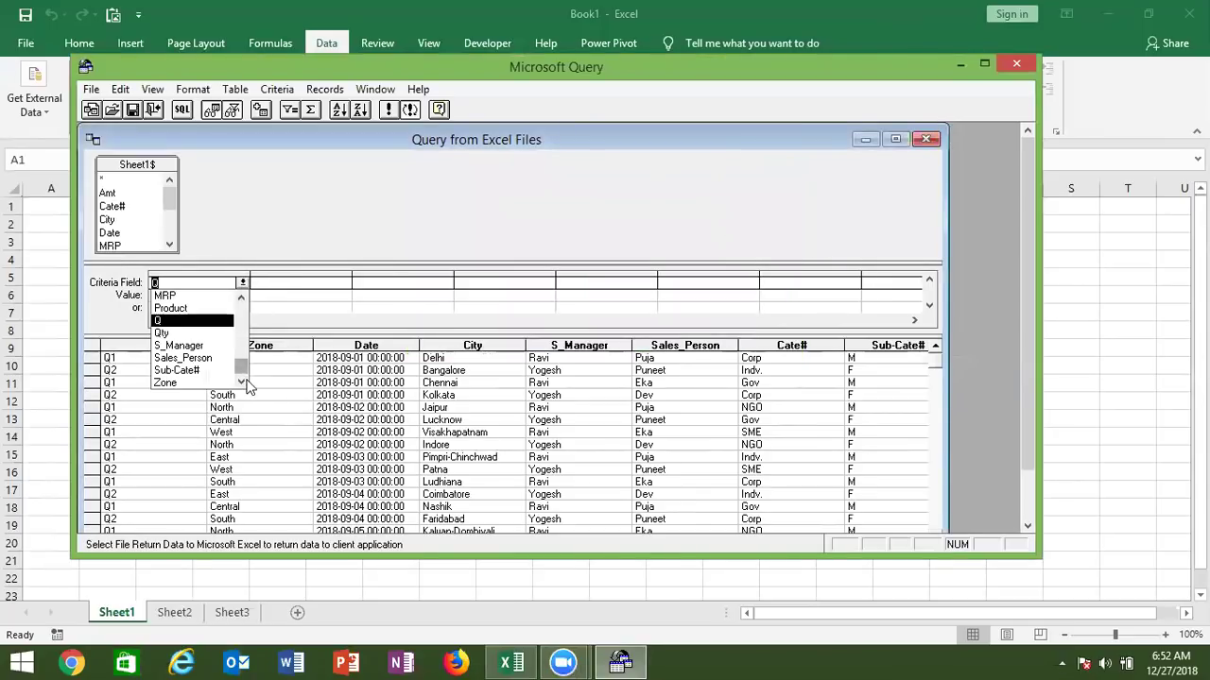
pyautogui.moveTo(243, 378); pyautogui.dragTo(243, 358)
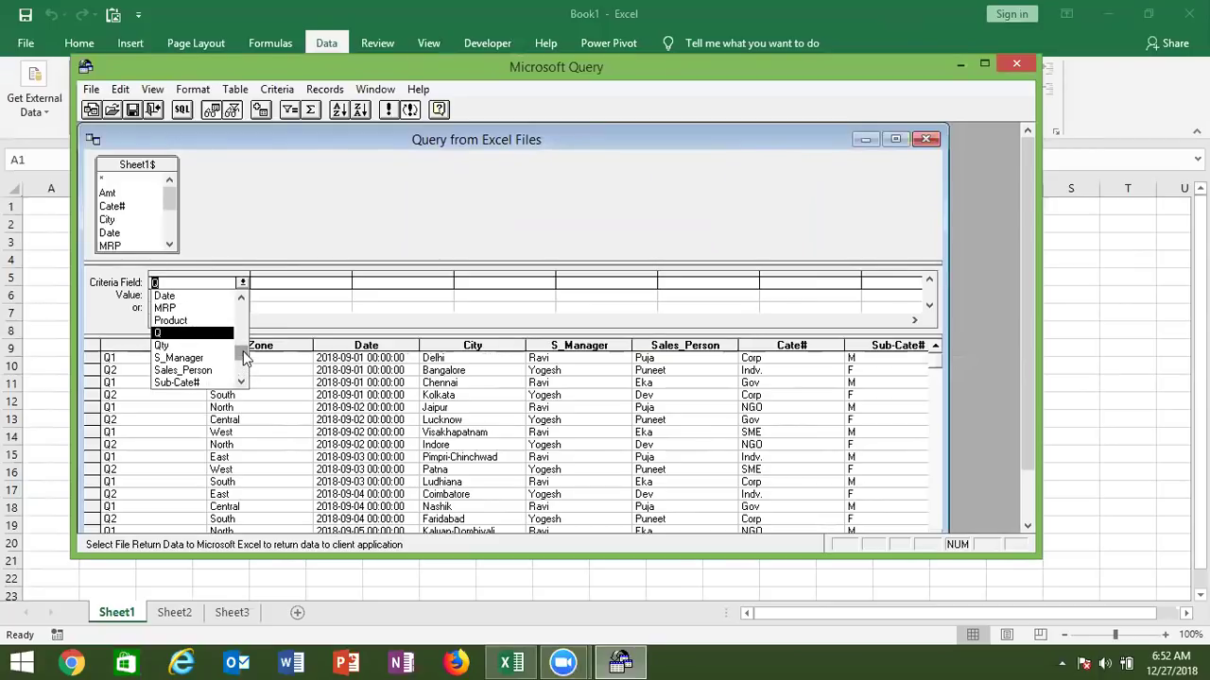
pyautogui.click(189, 308)
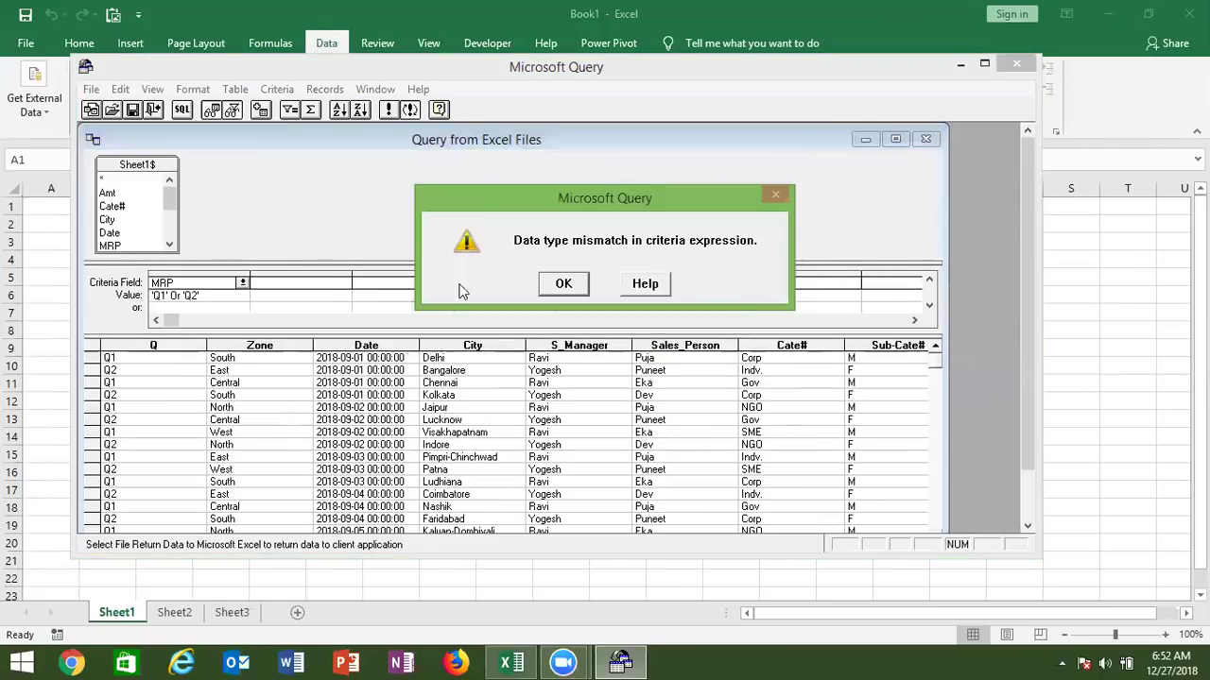
pyautogui.click(560, 285)
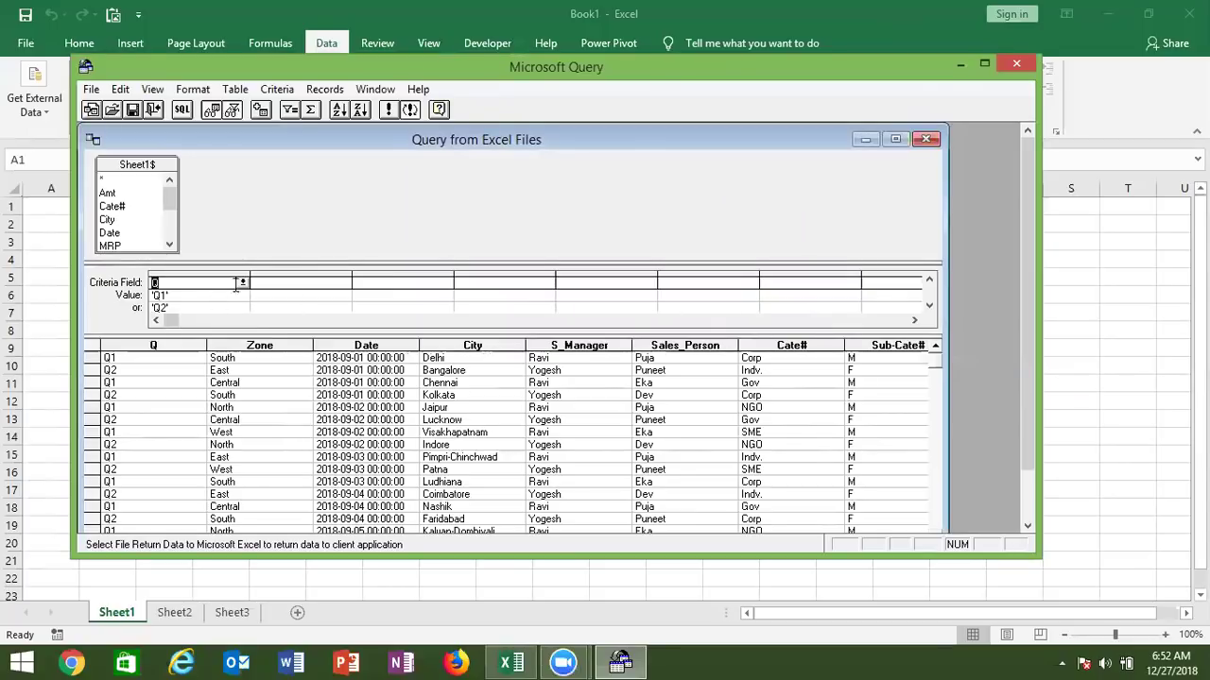
pyautogui.click(241, 283)
pyautogui.click(192, 321)
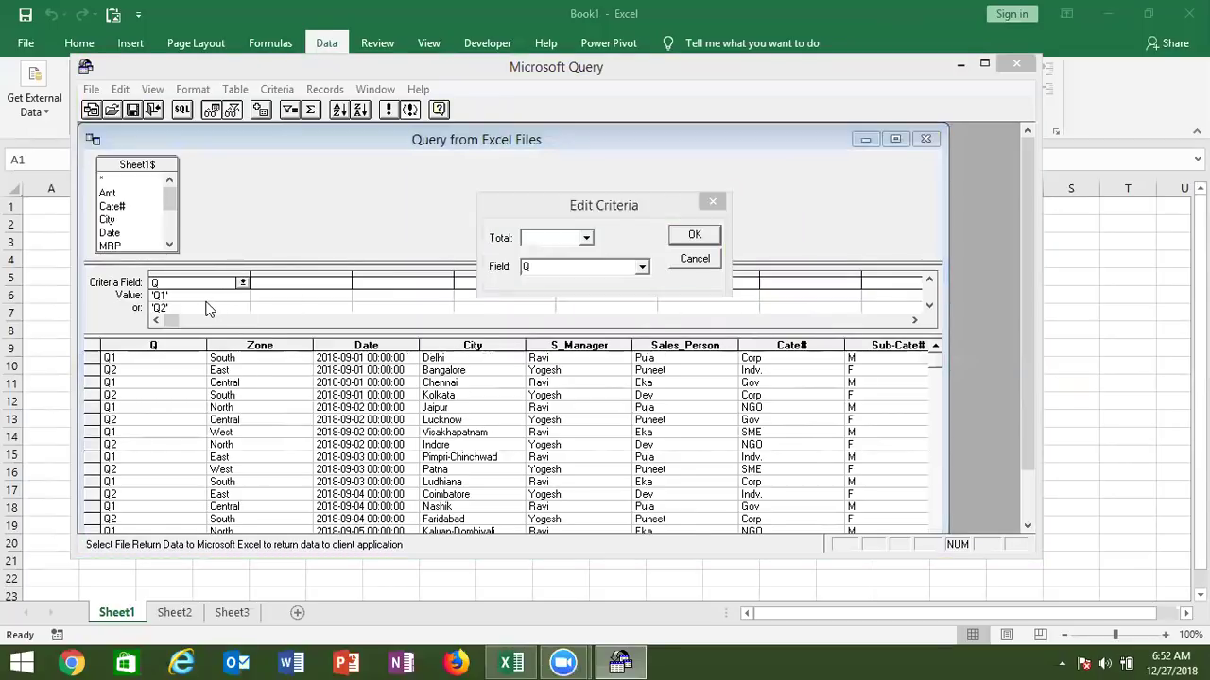
pyautogui.press('Return')
pyautogui.click(201, 303)
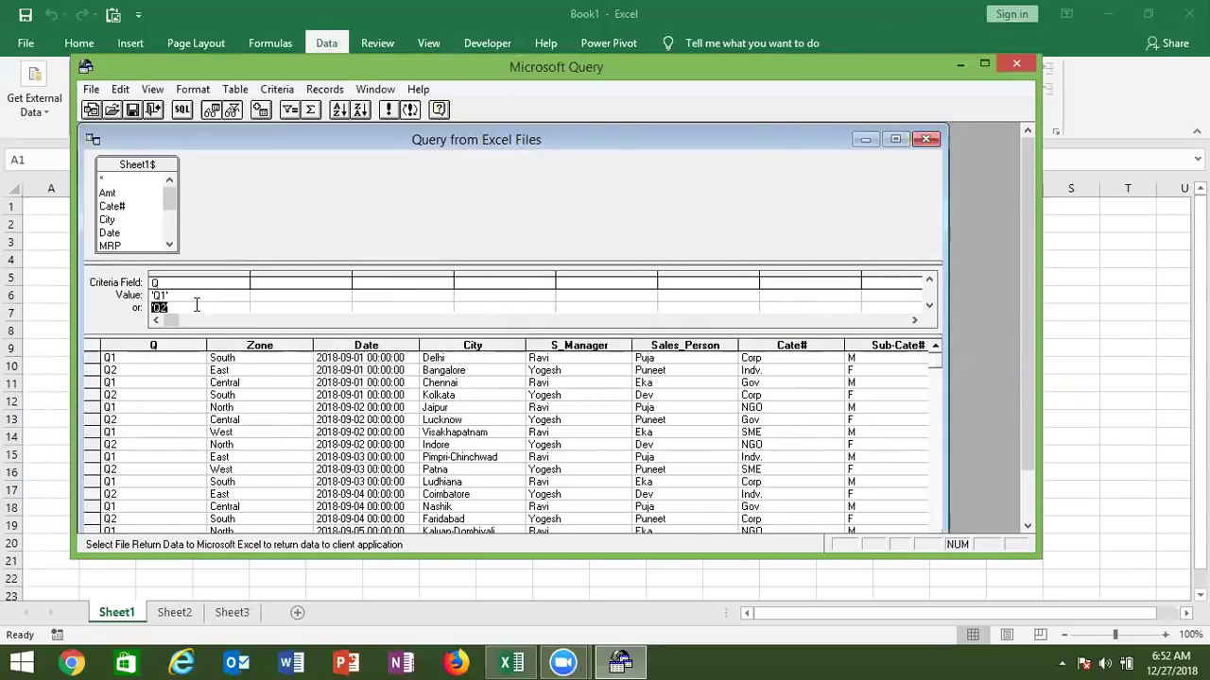
pyautogui.press('Delete')
# Try Amt as criteria field, dismiss the mismatch errors, leaving the criteria field empty
pyautogui.click(202, 284)
pyautogui.click(243, 283)
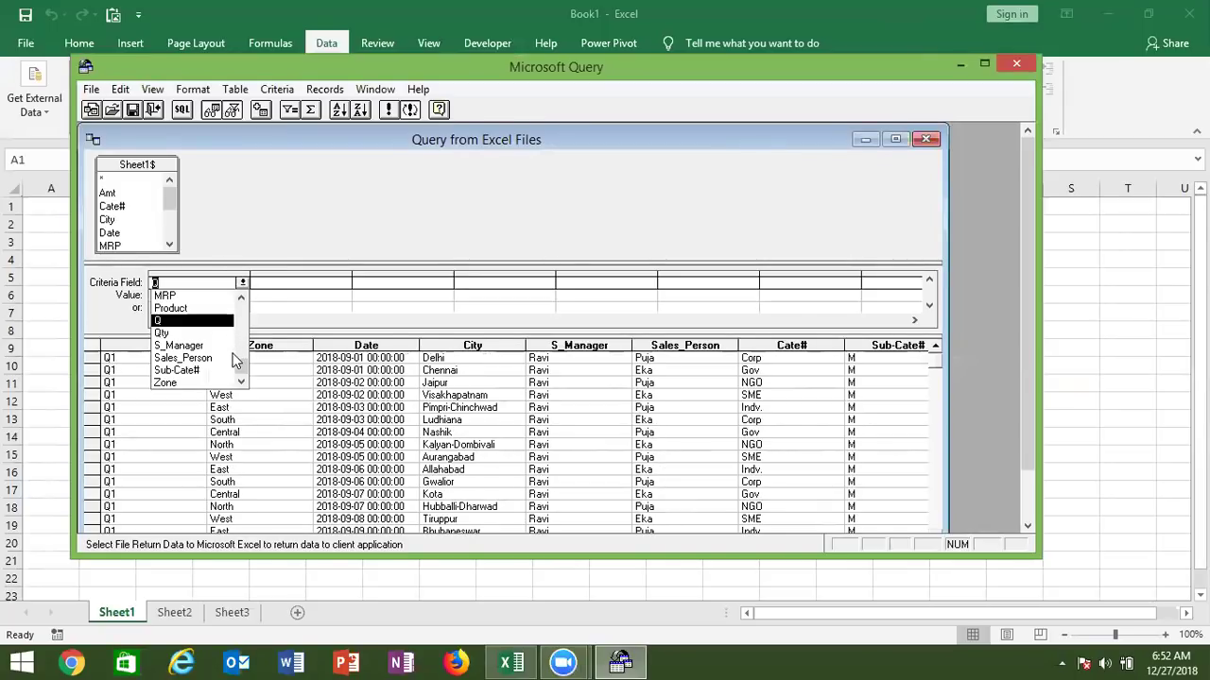
pyautogui.scroll(2, 241, 366)
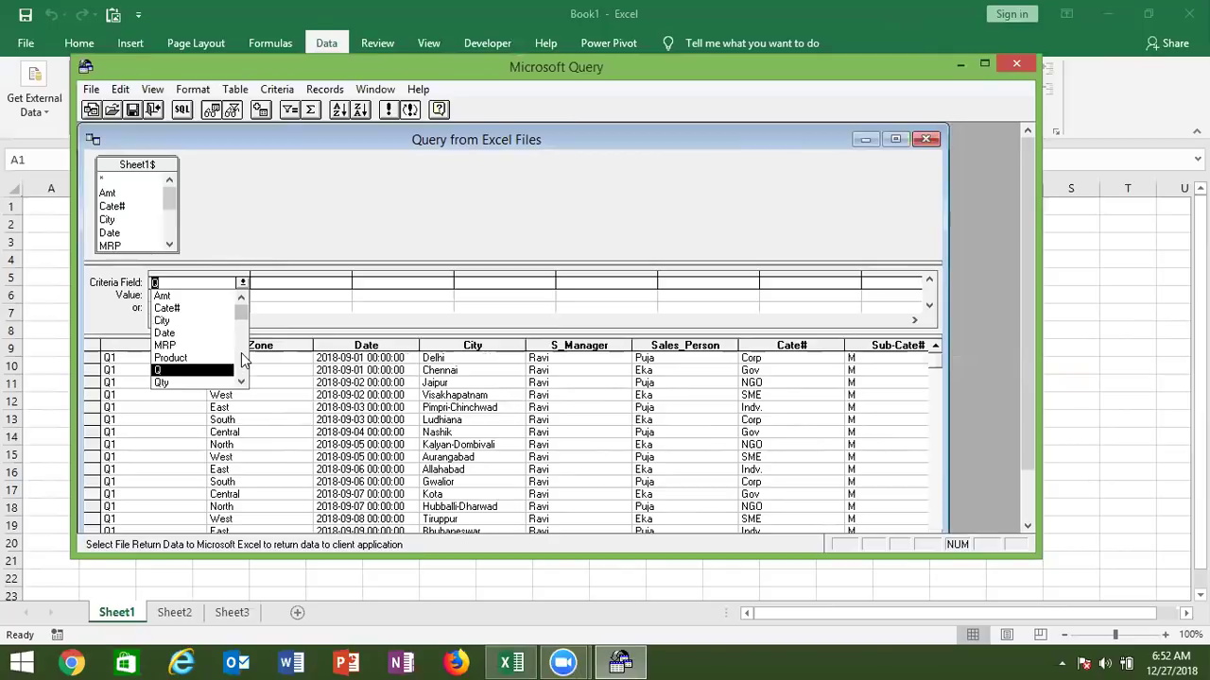
pyautogui.click(189, 299)
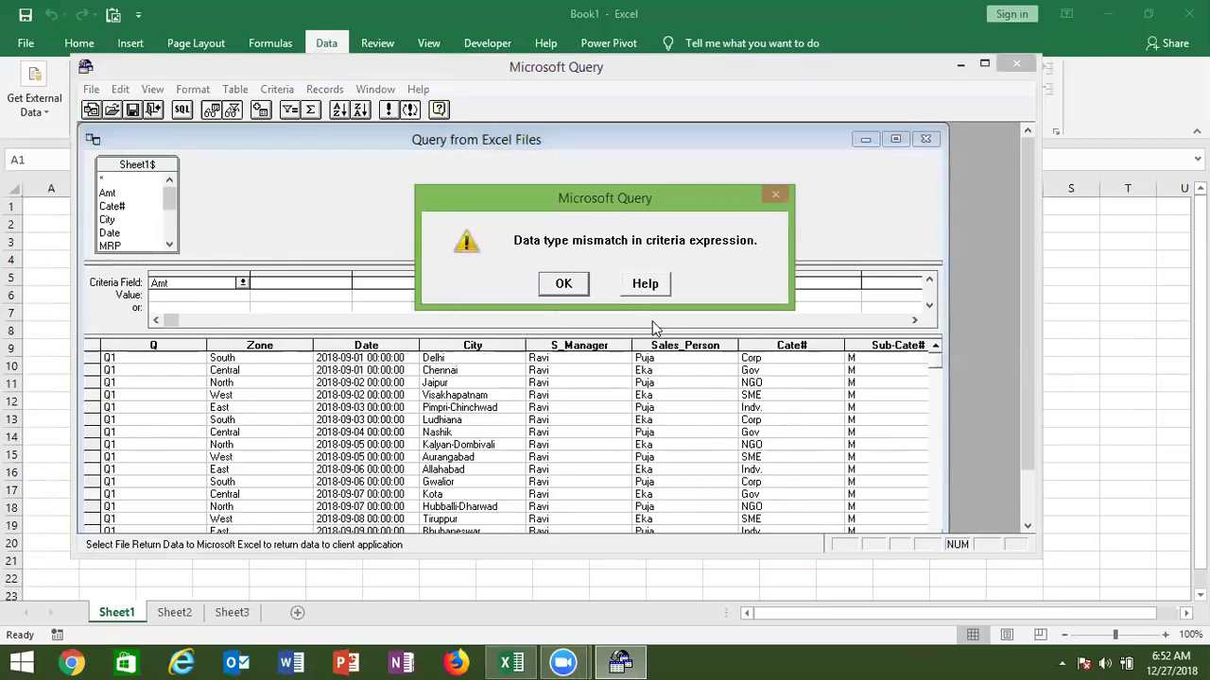
pyautogui.click(564, 285)
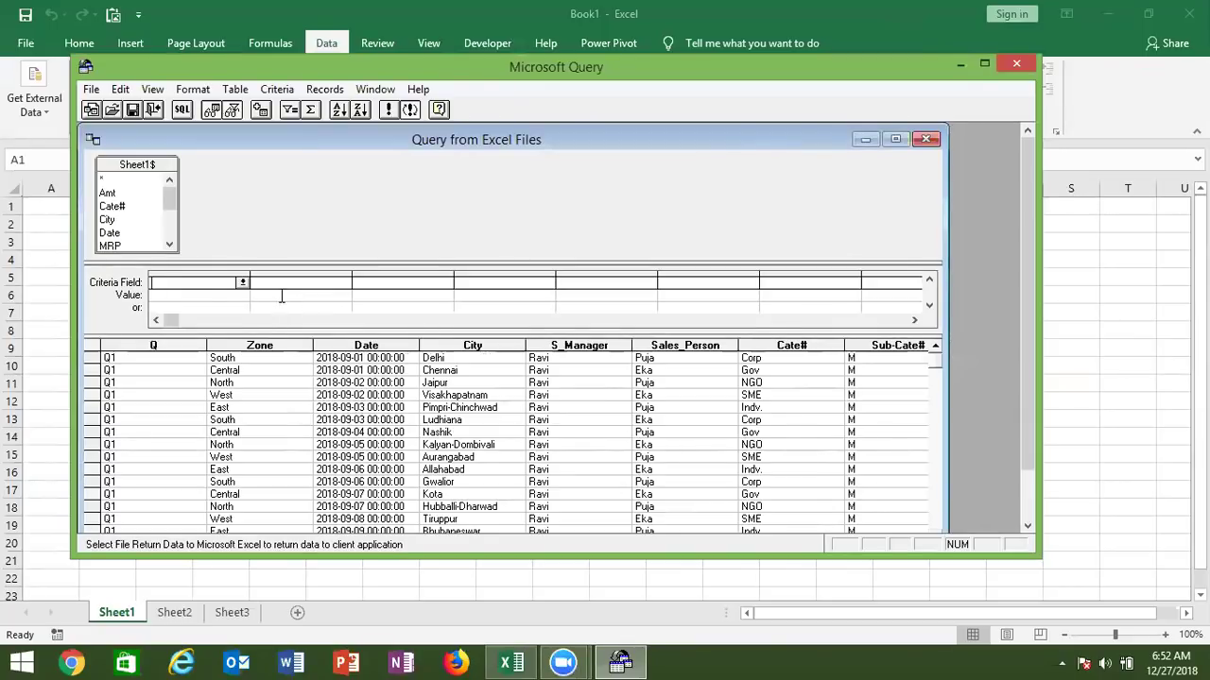
pyautogui.click(242, 282)
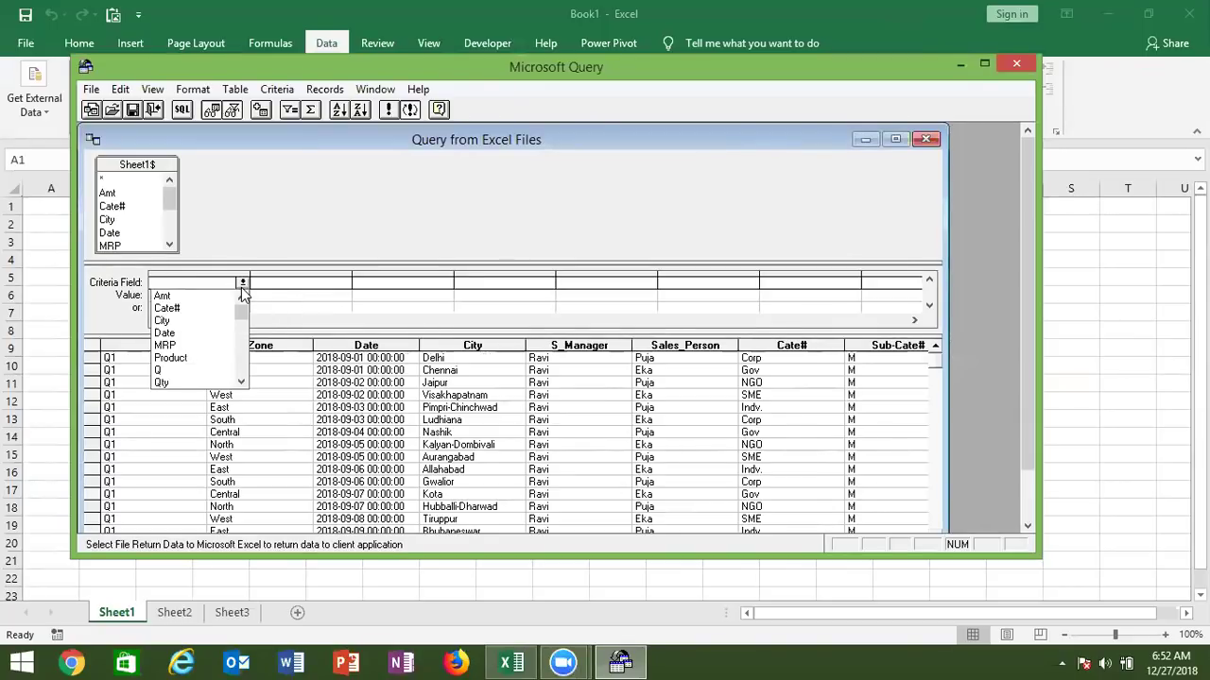
pyautogui.click(194, 296)
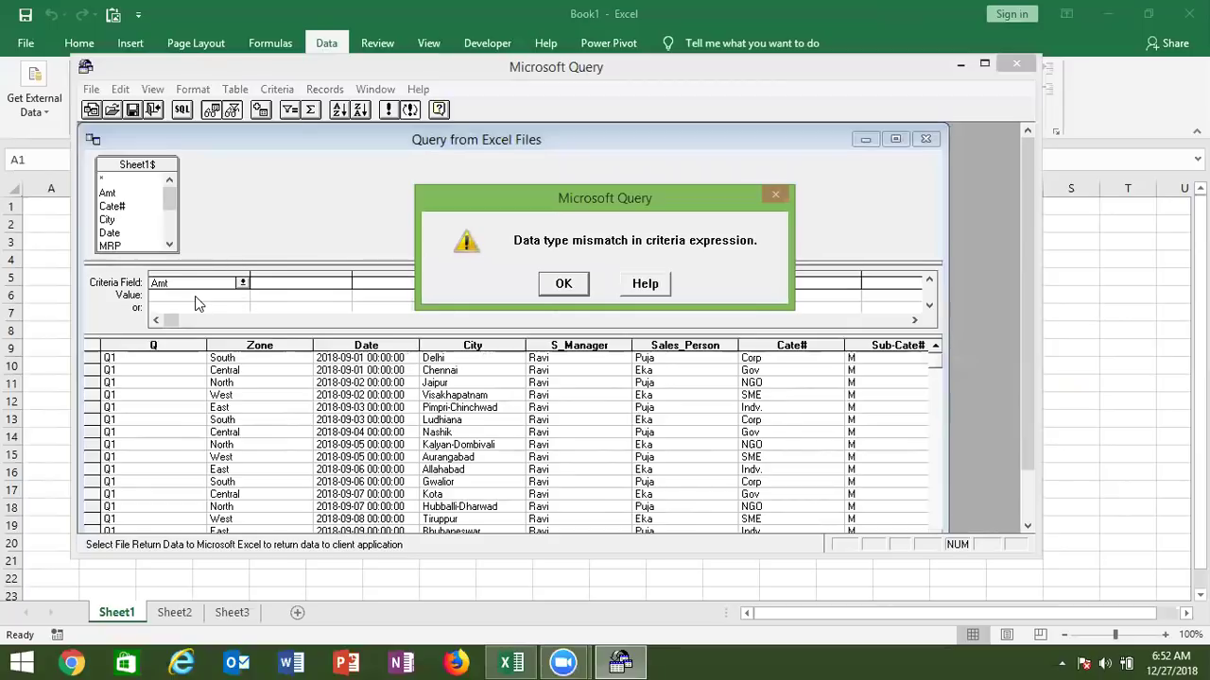
pyautogui.click(564, 285)
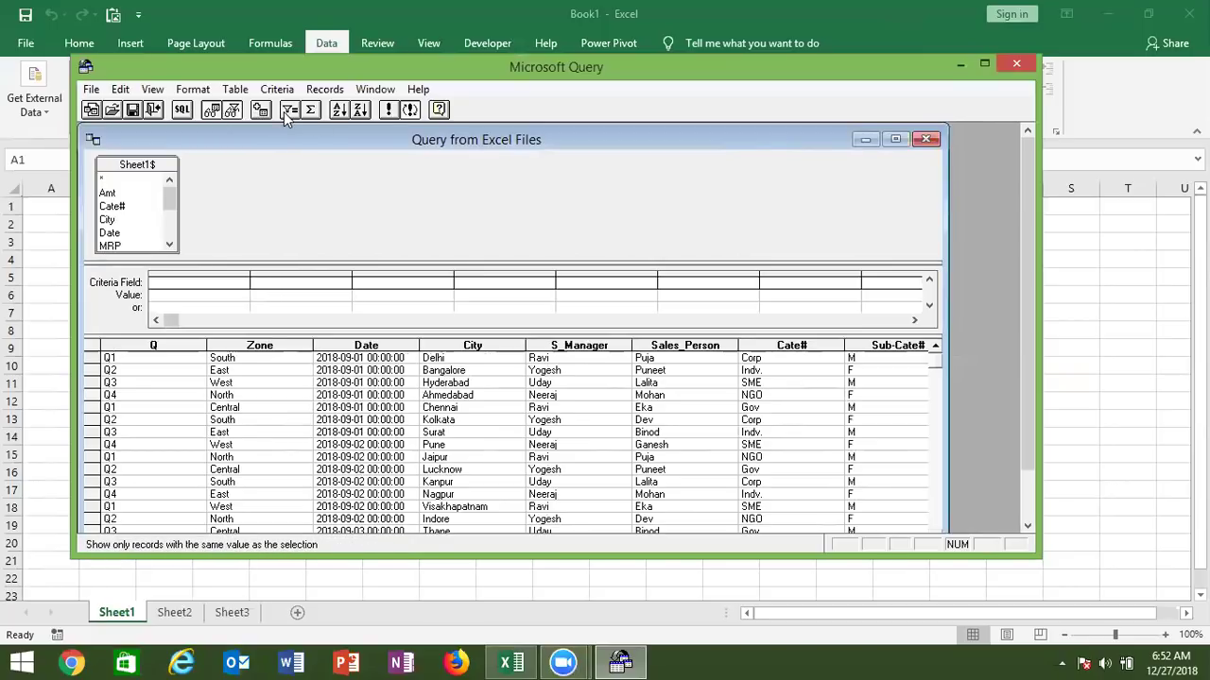
# Set an Amt criterion of >10000 and <20000 and requery
pyautogui.click(182, 283)
pyautogui.click(242, 282)
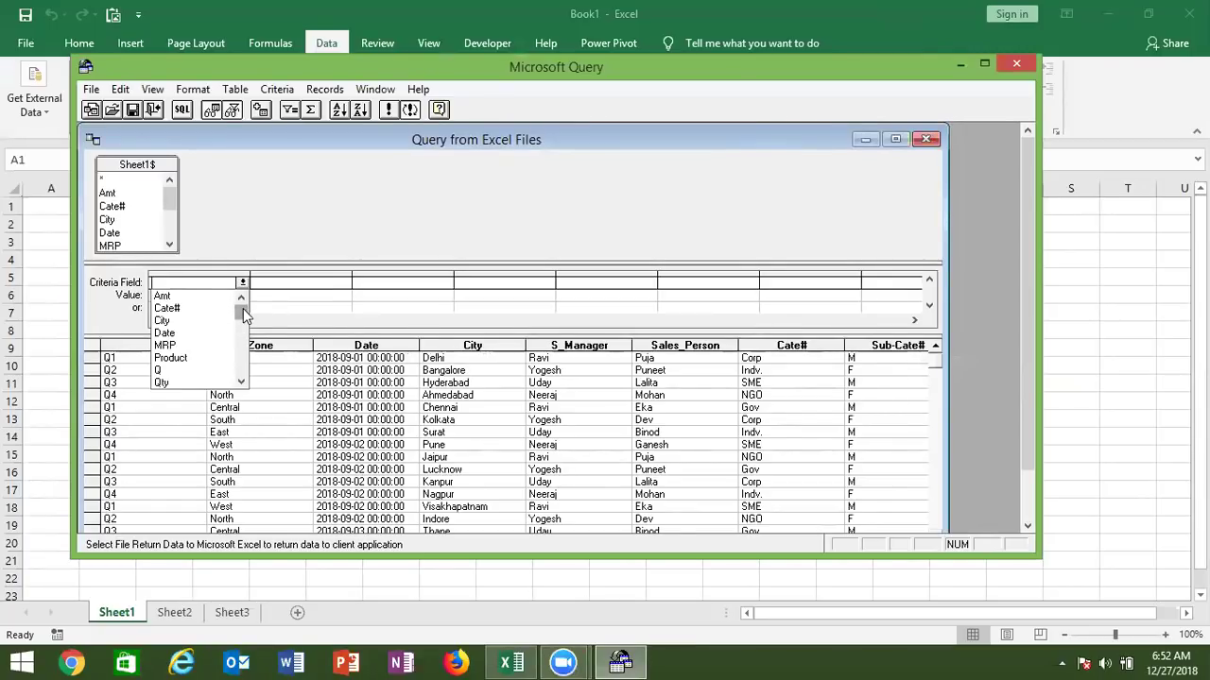
pyautogui.click(197, 297)
pyautogui.click(198, 300)
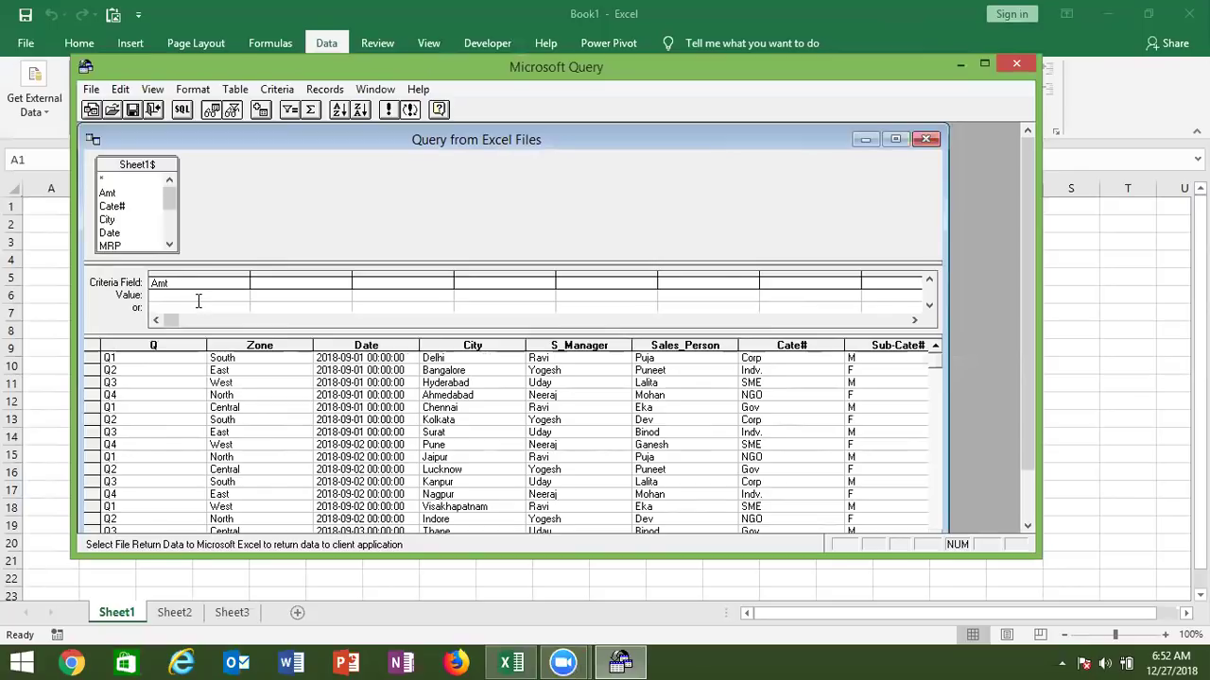
pyautogui.write('>1000')
pyautogui.write('0 and')
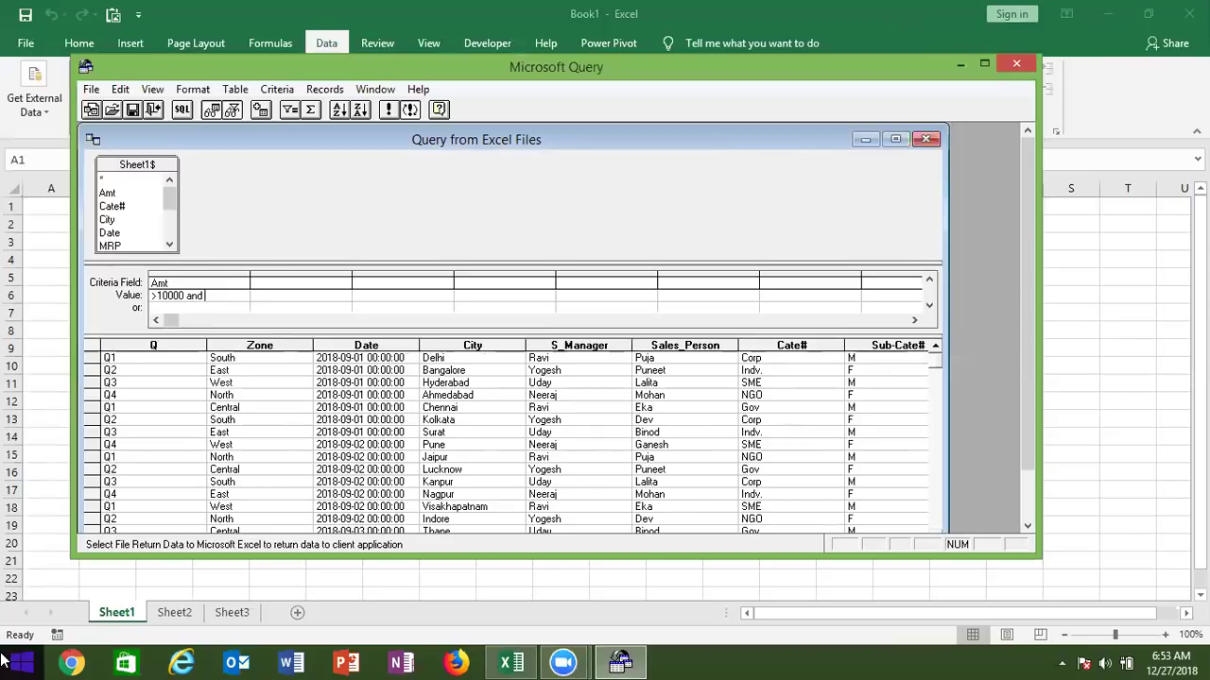
pyautogui.write(' <20000')
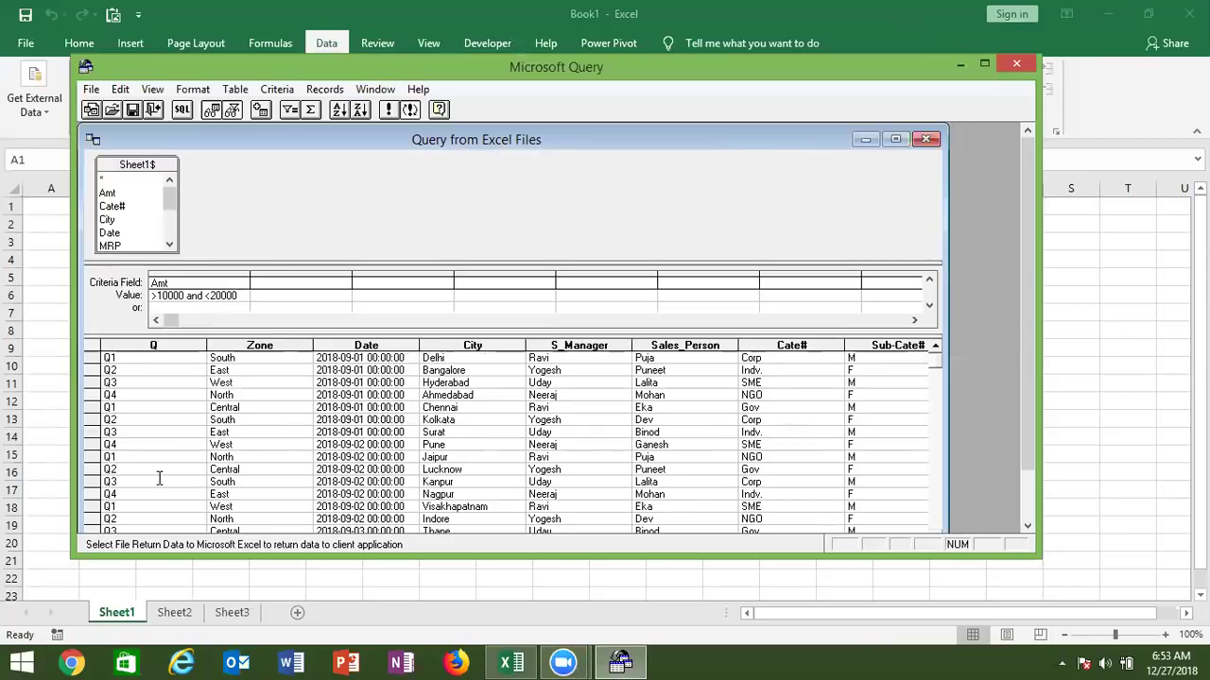
pyautogui.press('Return')
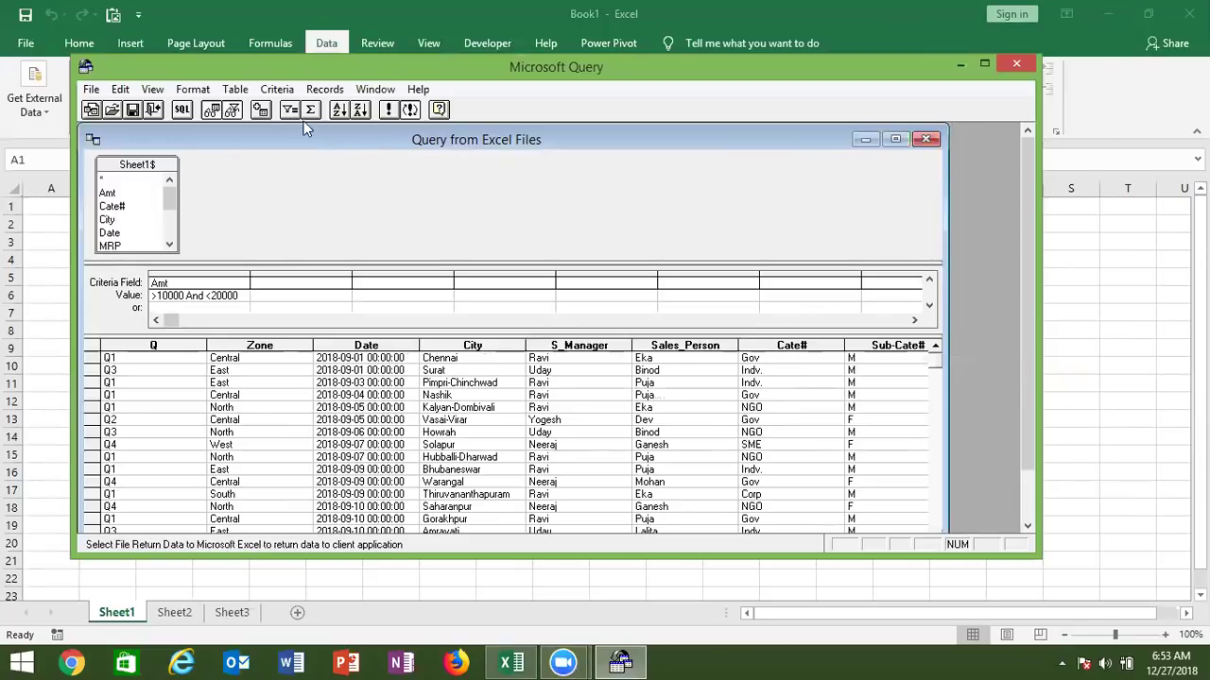
pyautogui.click(182, 110)
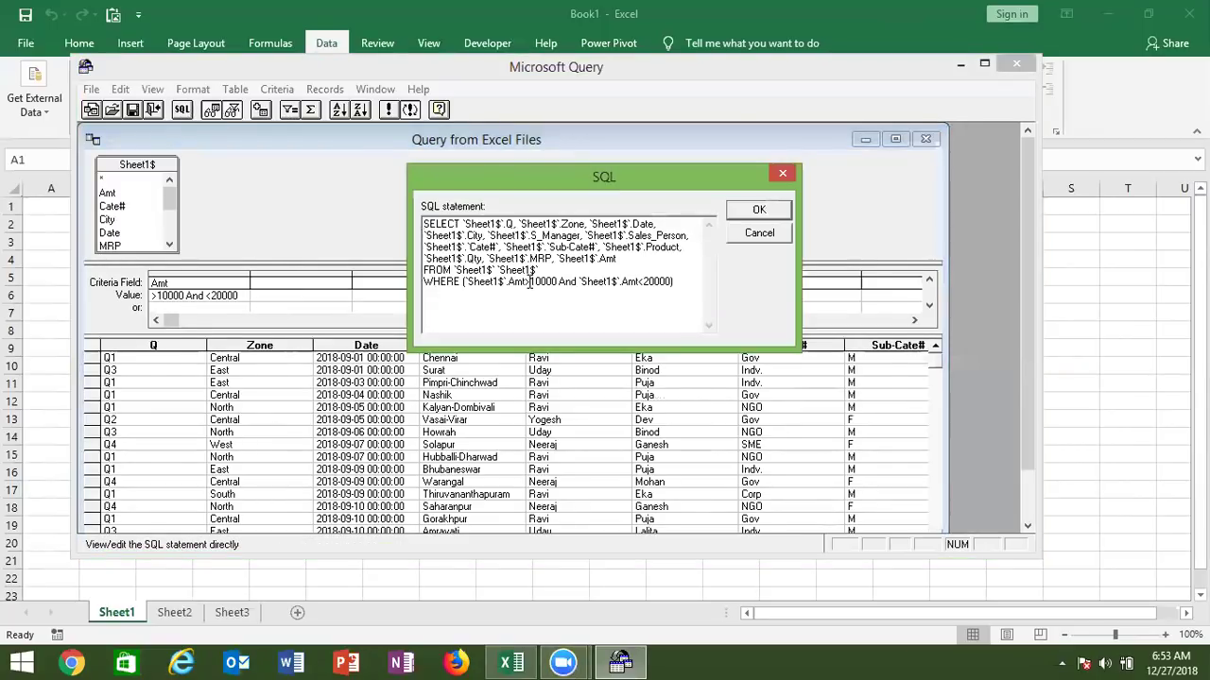
pyautogui.doubleClick(568, 281)
pyautogui.moveTo(676, 282); pyautogui.dragTo(300, 73)
pyautogui.press('Delete')
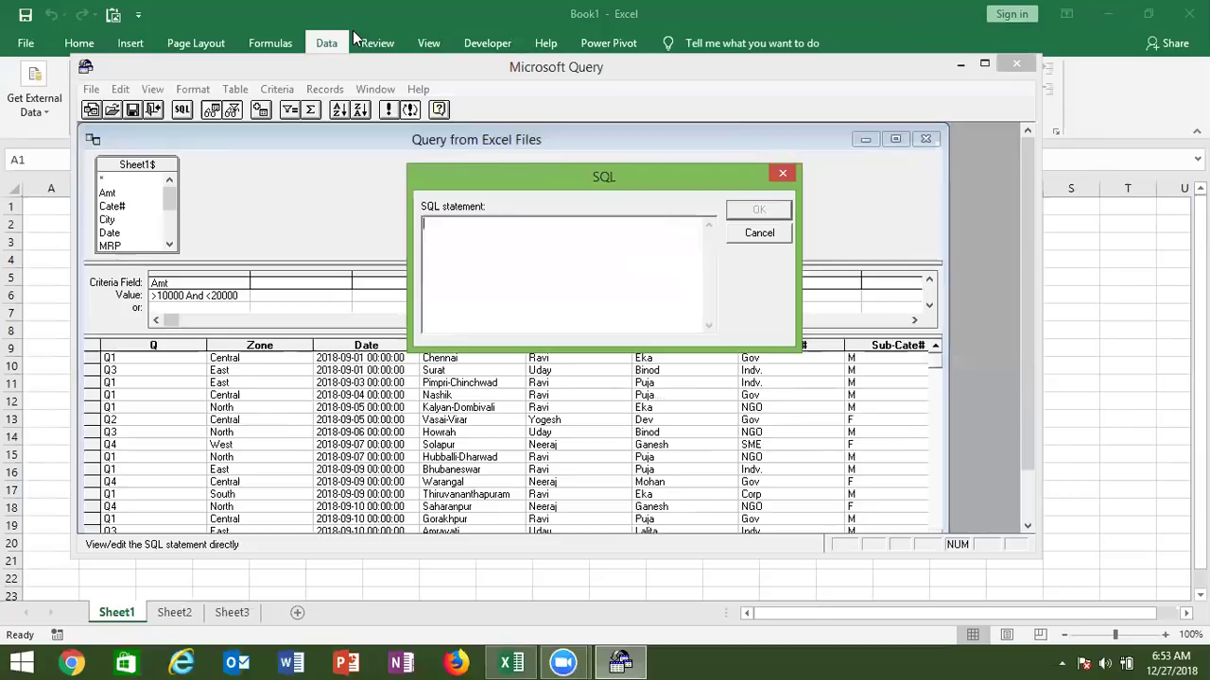
pyautogui.click(770, 232)
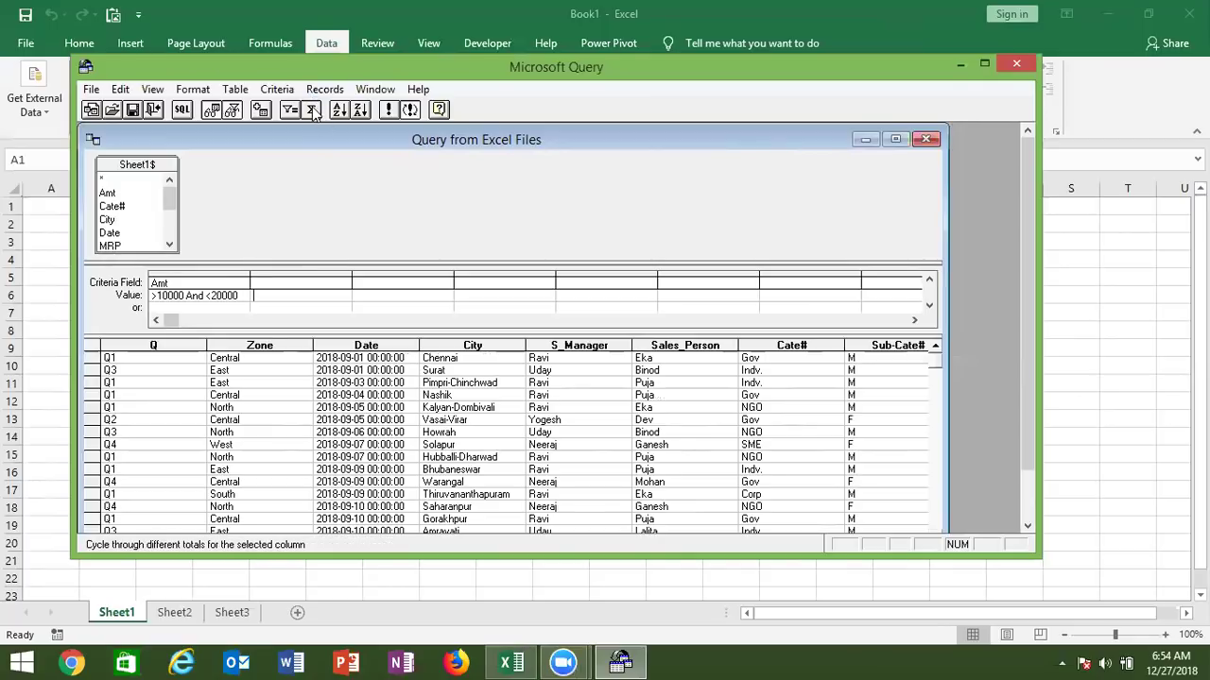
# Widen the criteria pane, delete Amt from the criteria field, and requery all Sheet1$ records
pyautogui.click(217, 295)
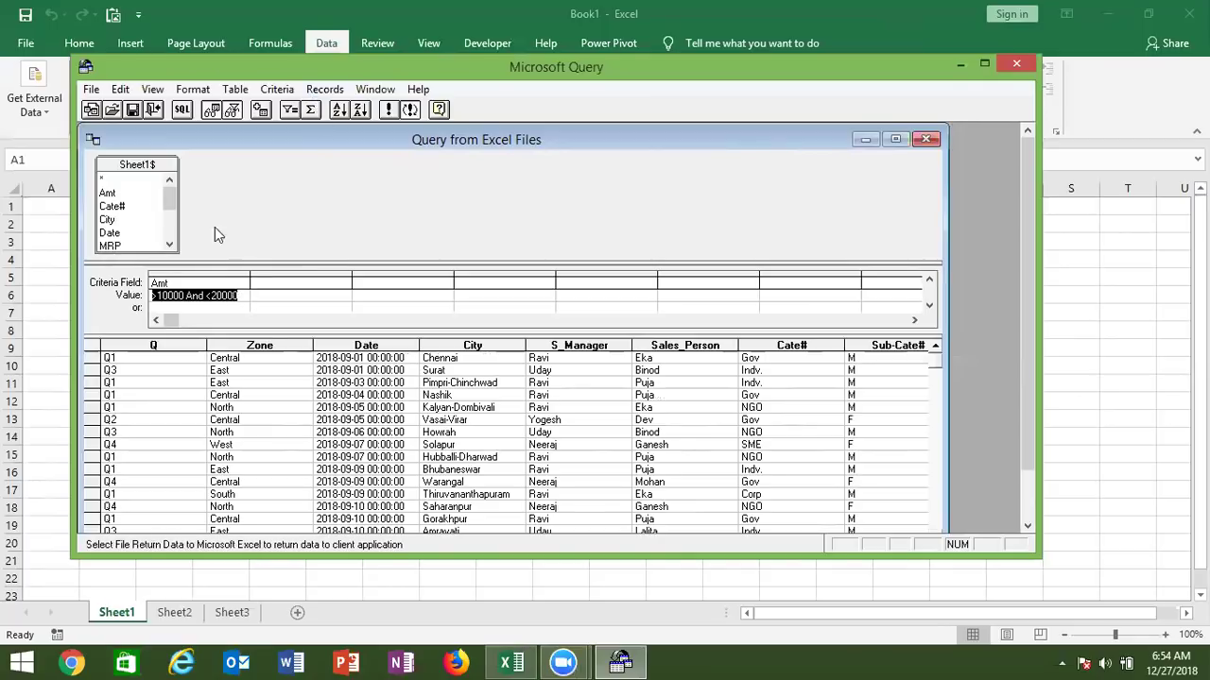
pyautogui.click(119, 180)
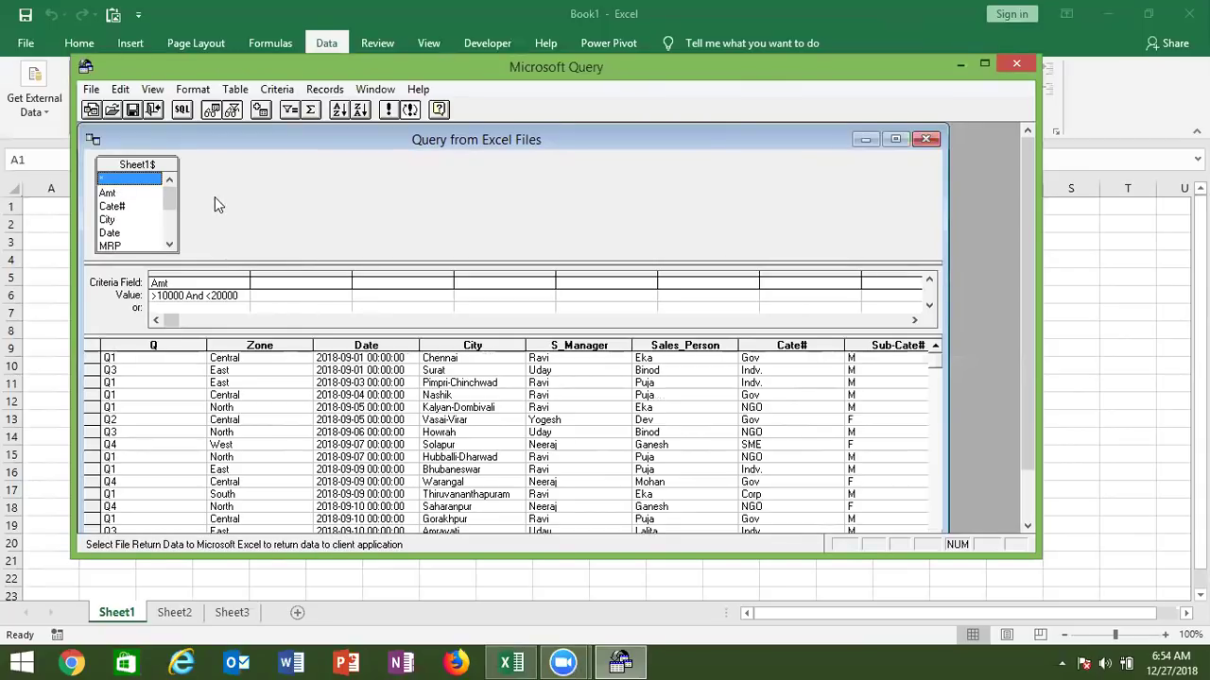
pyautogui.click(929, 306)
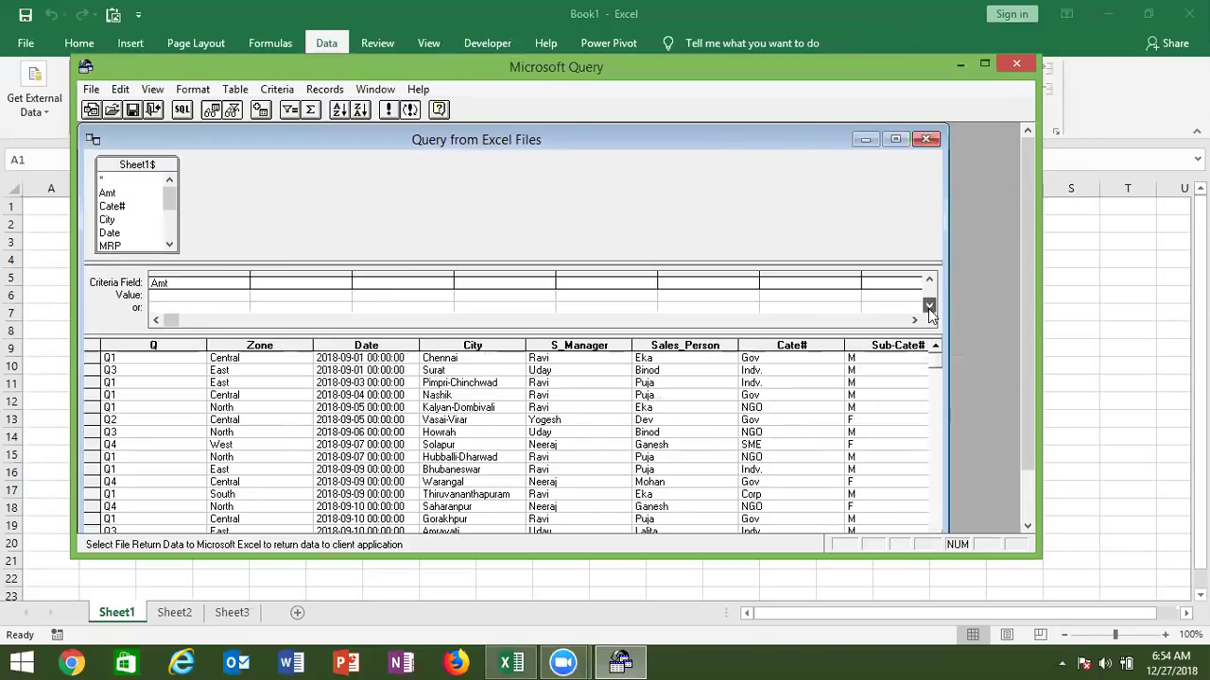
pyautogui.click(255, 295)
pyautogui.moveTo(195, 277); pyautogui.dragTo(194, 291)
pyautogui.click(196, 295)
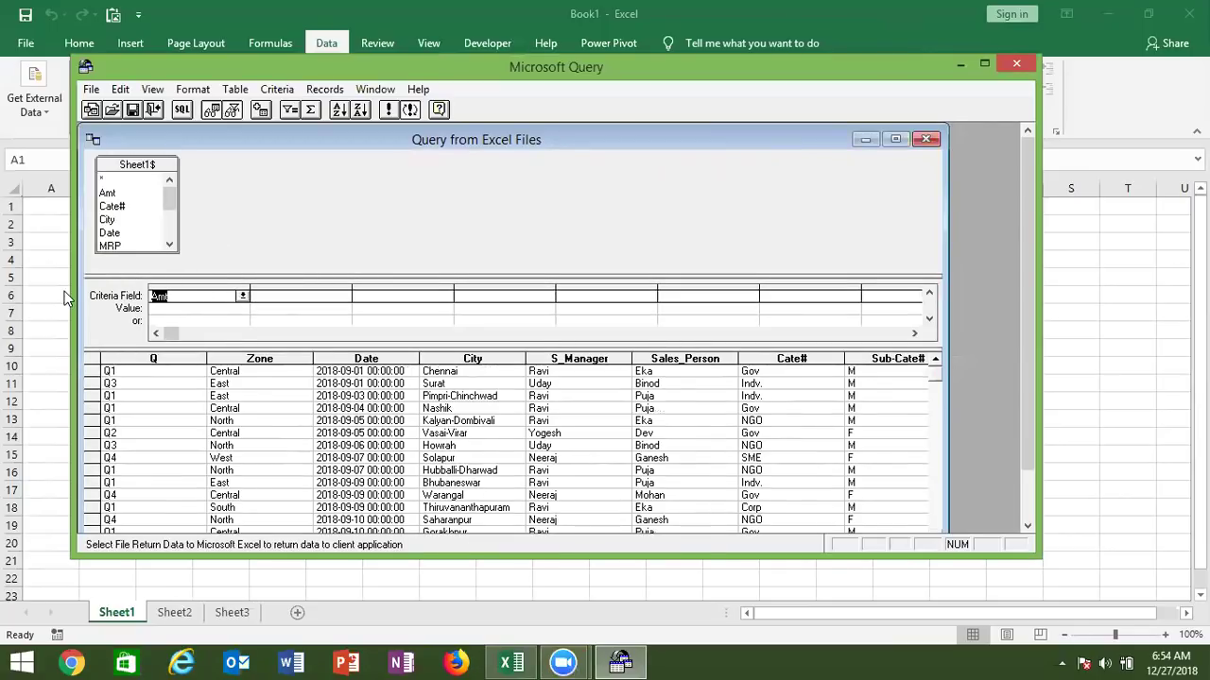
pyautogui.press('Delete')
pyautogui.press('Tab')
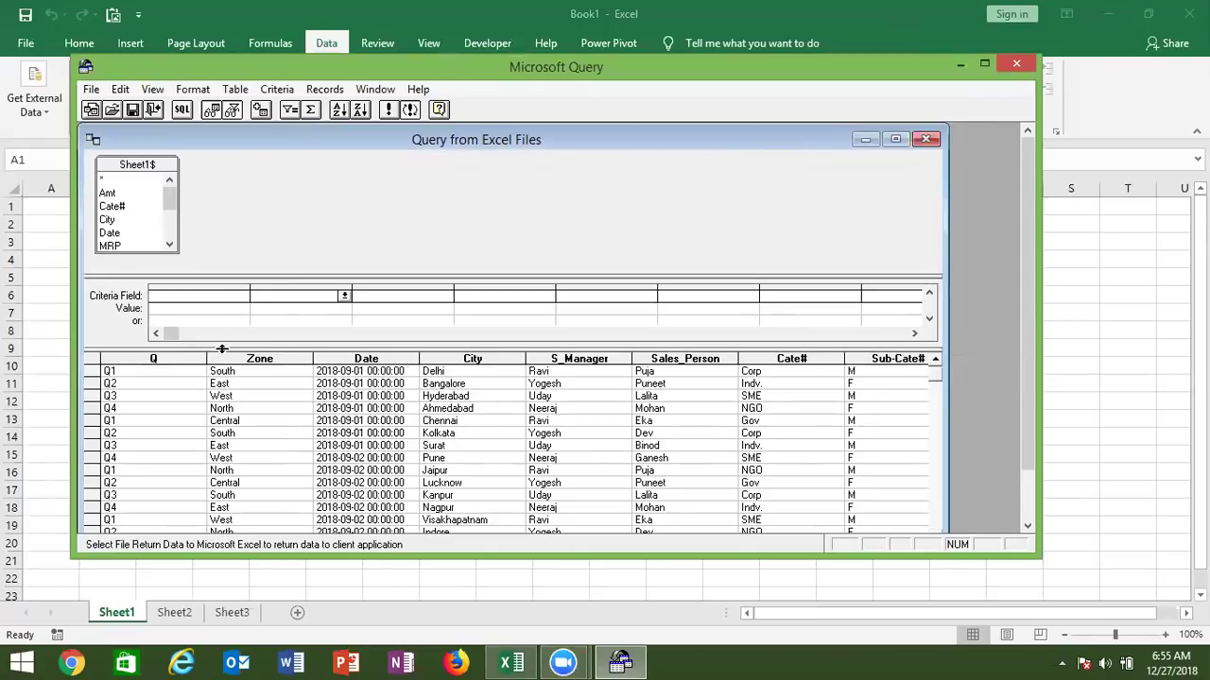
# Try a count total on the Q column, then undo it
pyautogui.click(174, 360)
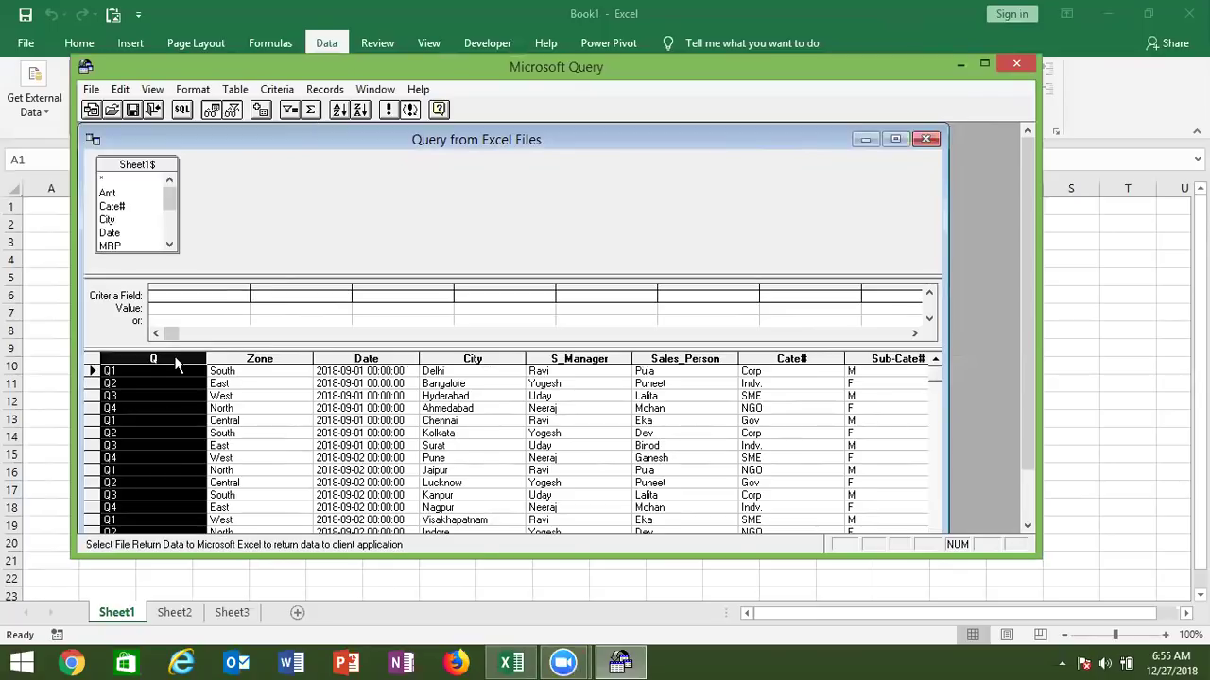
pyautogui.click(312, 110)
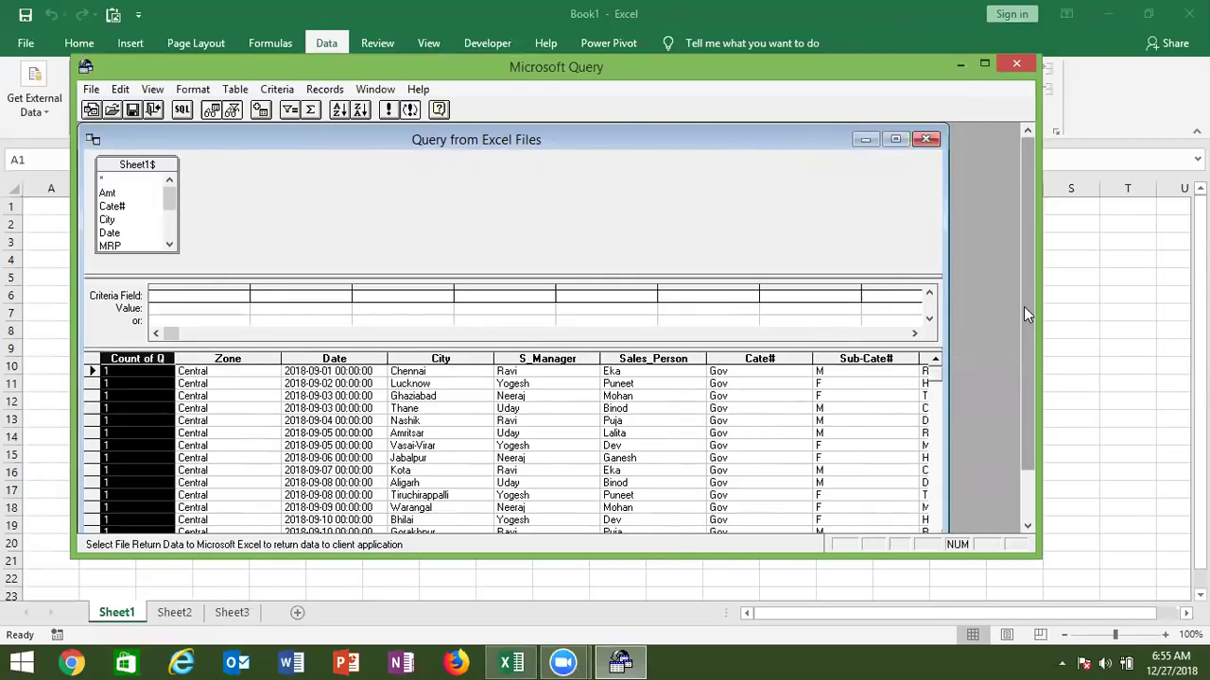
pyautogui.hotkey('ctrl', 'z')
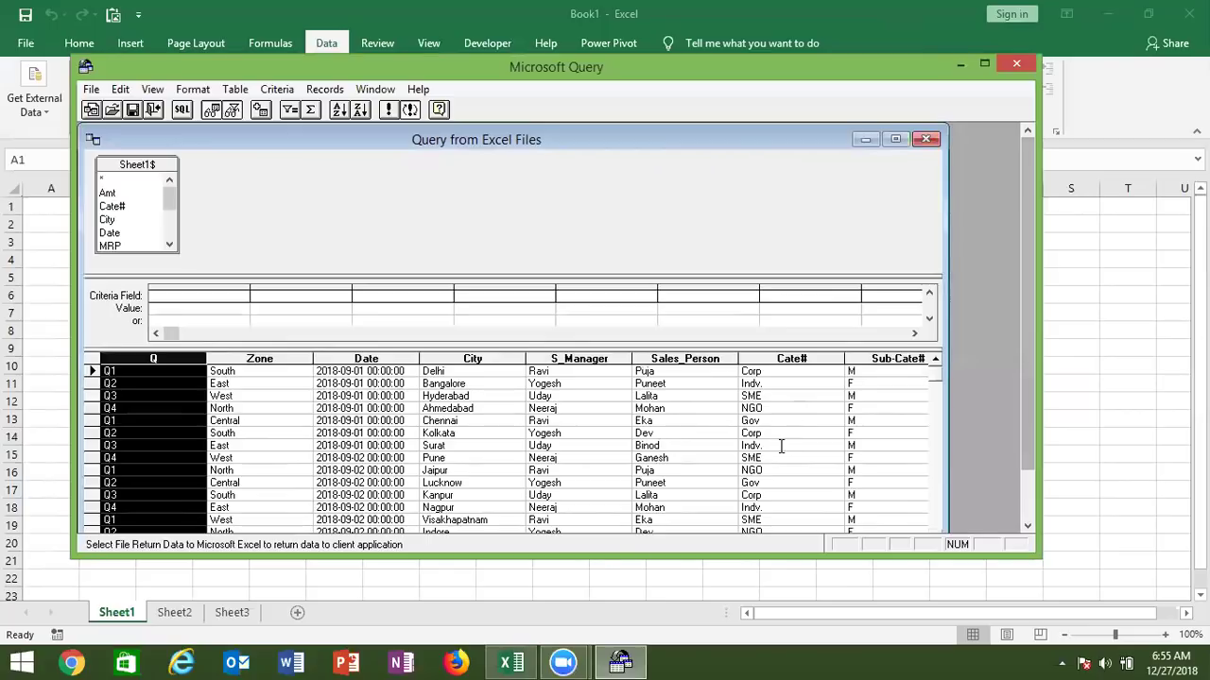
# Total the Amt column as Sum of Amt and bring up the resulting SQL statement
pyautogui.click(850, 483)
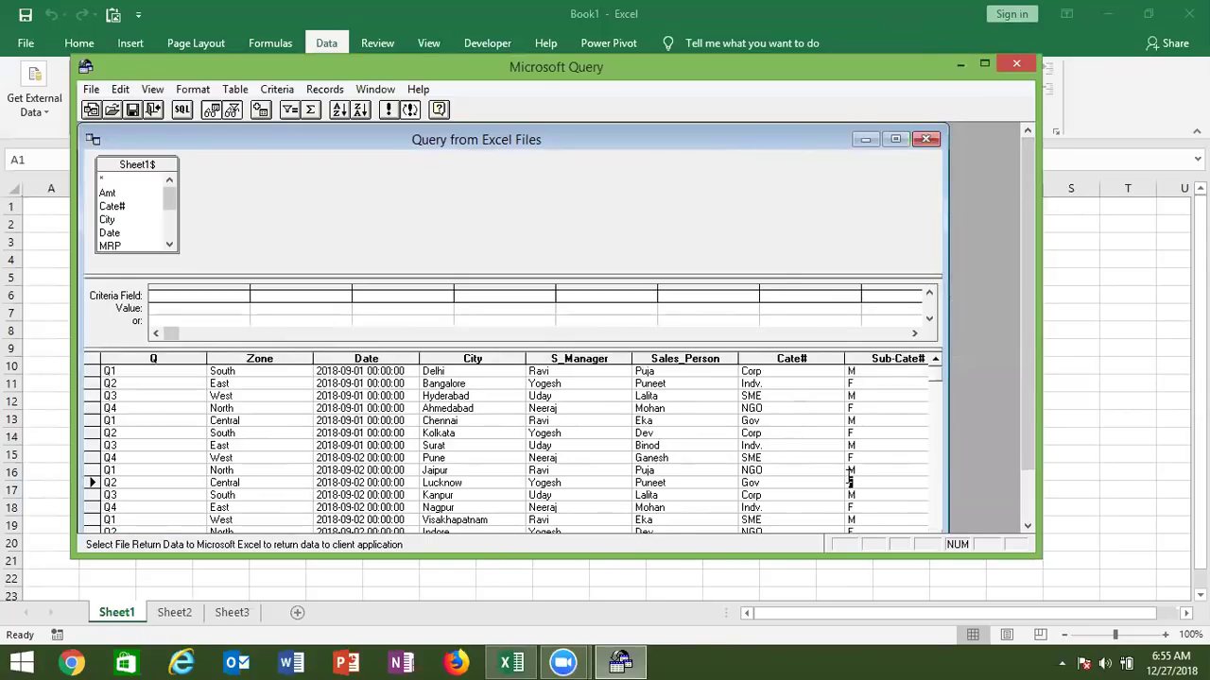
pyautogui.press('Tab')
pyautogui.press('Tab')
pyautogui.press('Tab')
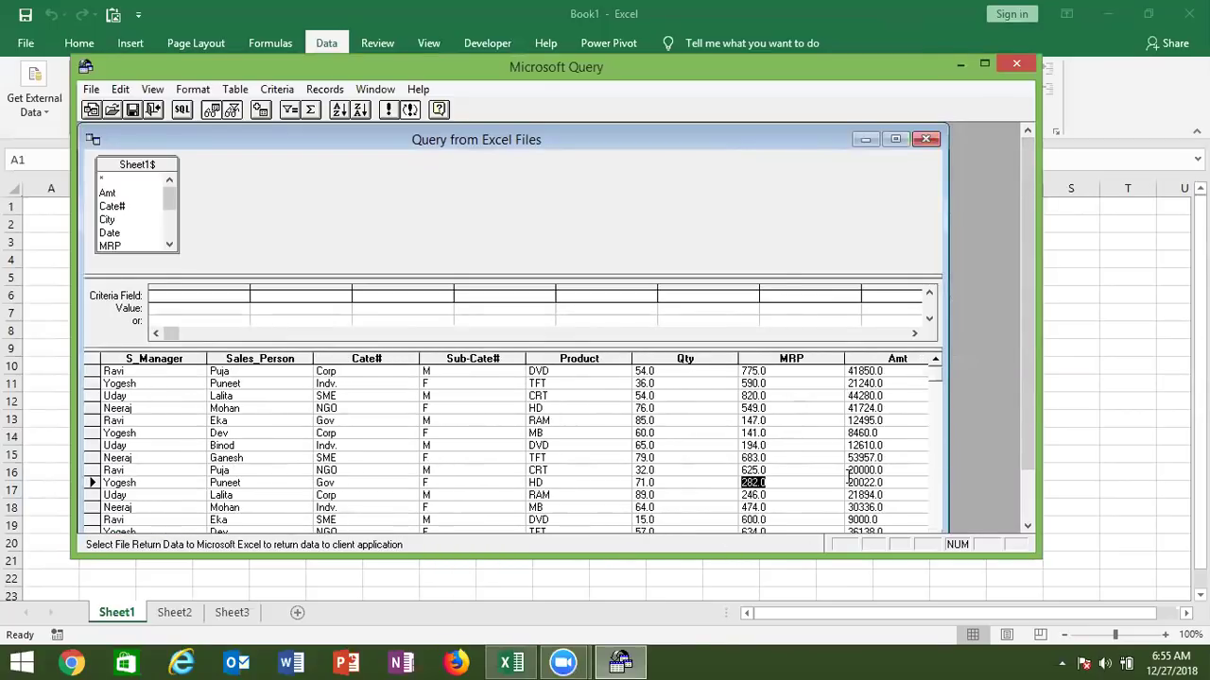
pyautogui.click(897, 358)
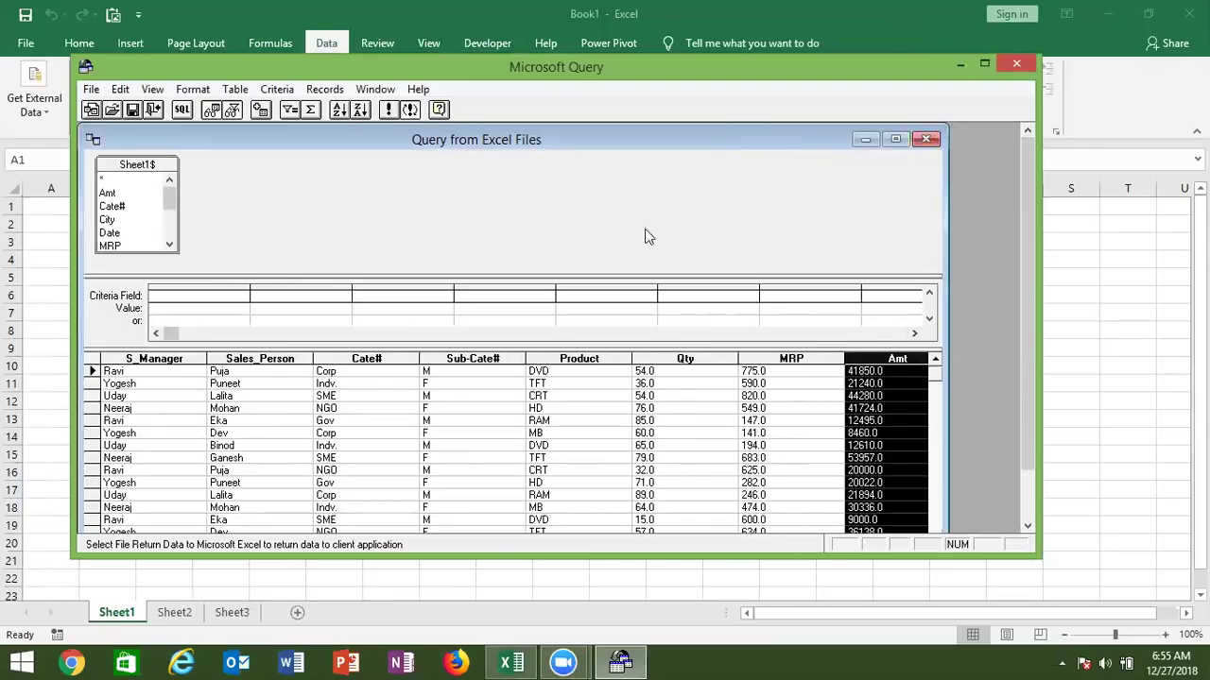
pyautogui.click(308, 111)
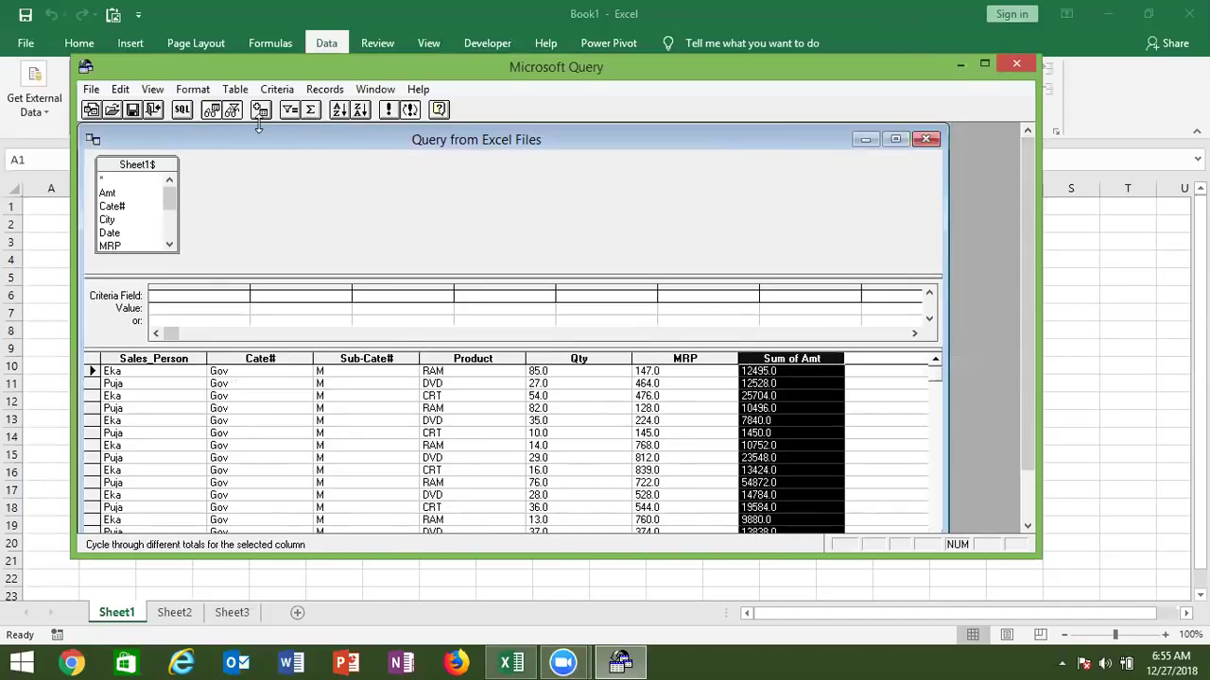
pyautogui.click(180, 112)
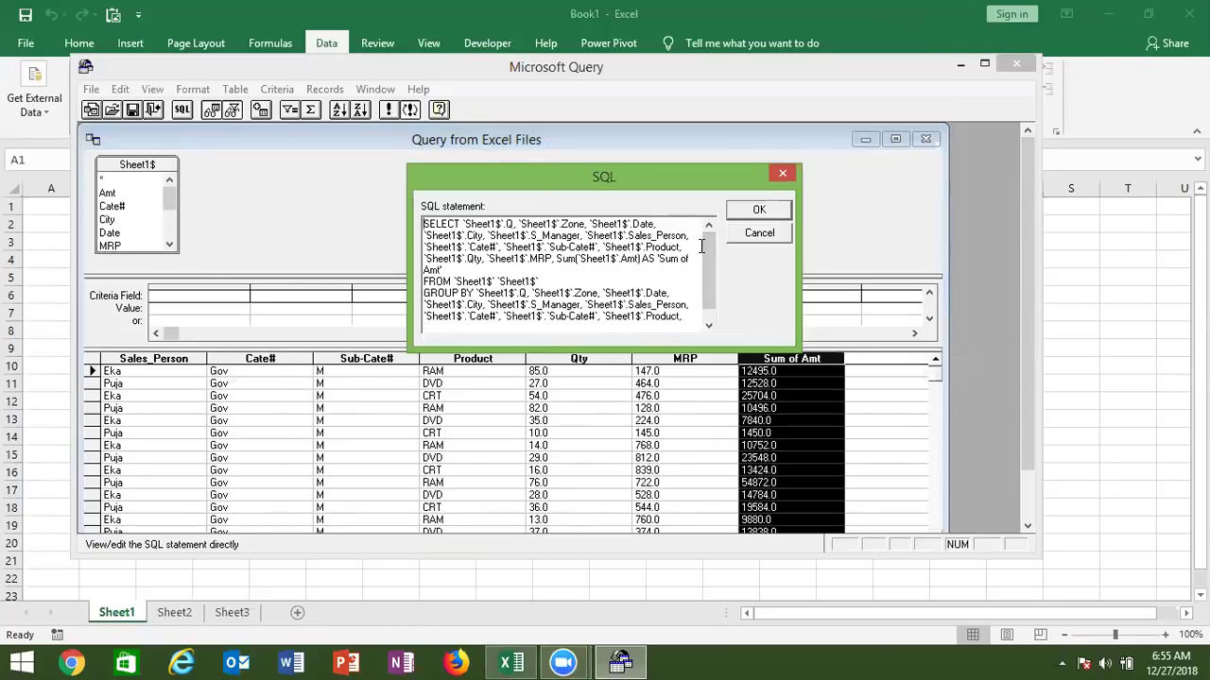
# Cut the GROUP BY clause down to just Q and apply, dismissing the Zone aggregate error
pyautogui.moveTo(710, 267); pyautogui.dragTo(712, 279)
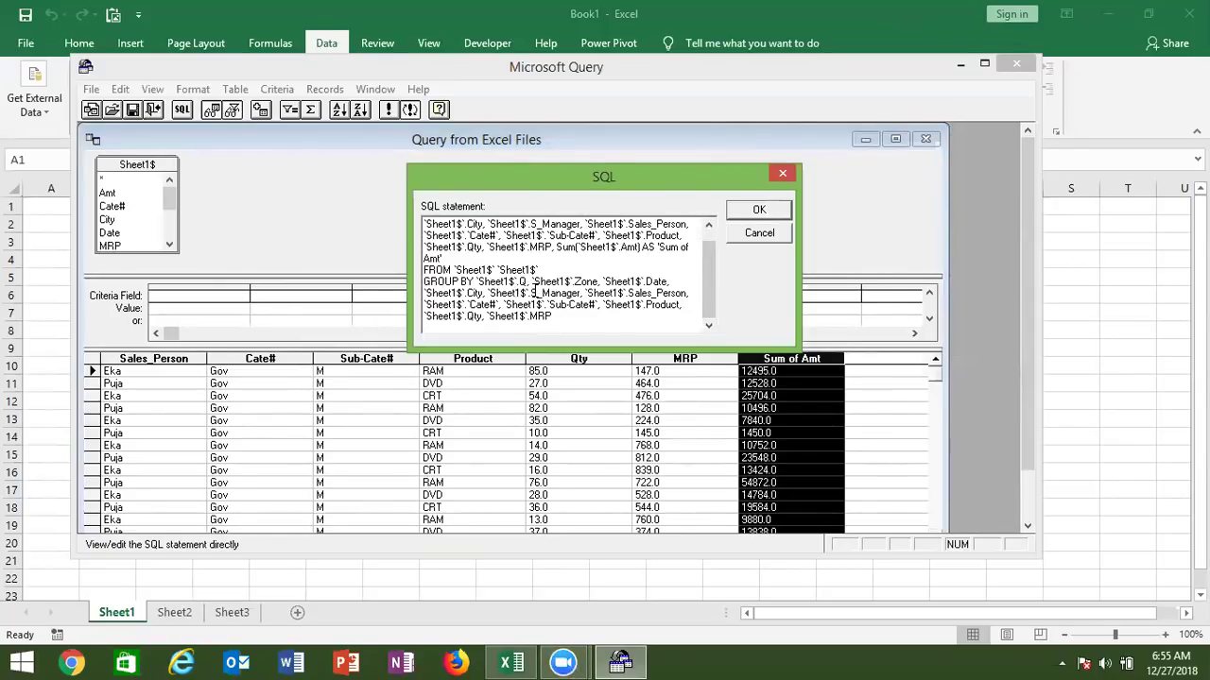
pyautogui.moveTo(532, 281); pyautogui.dragTo(568, 314)
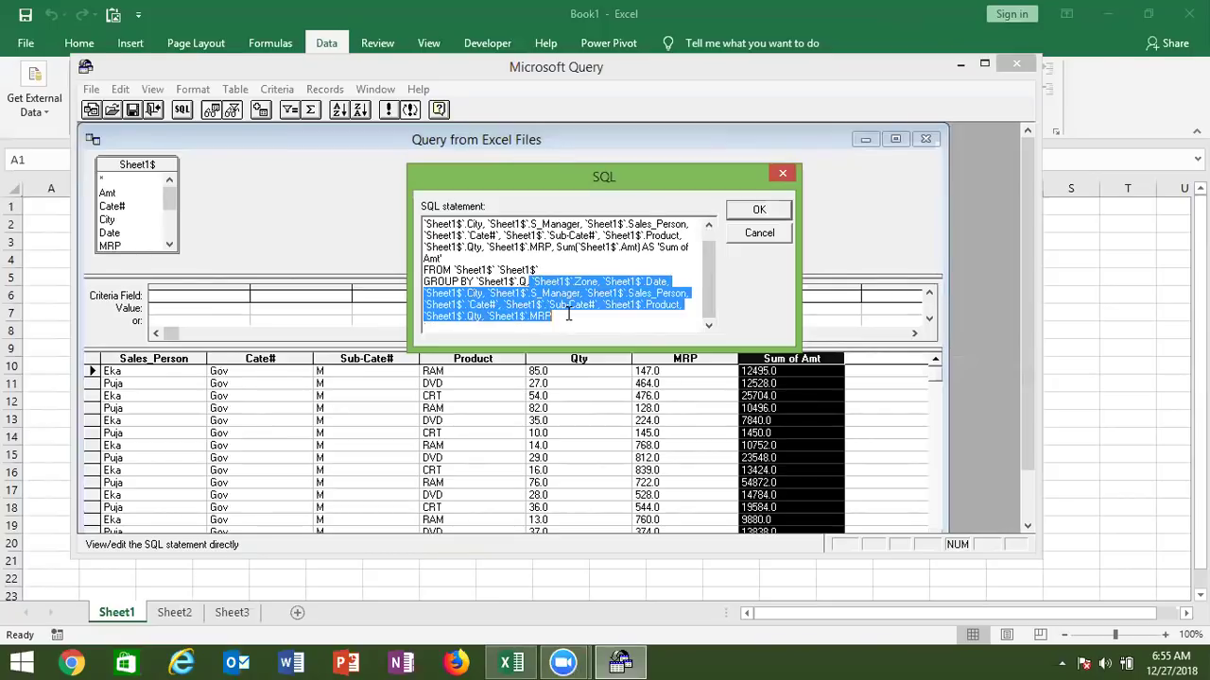
pyautogui.press('Delete')
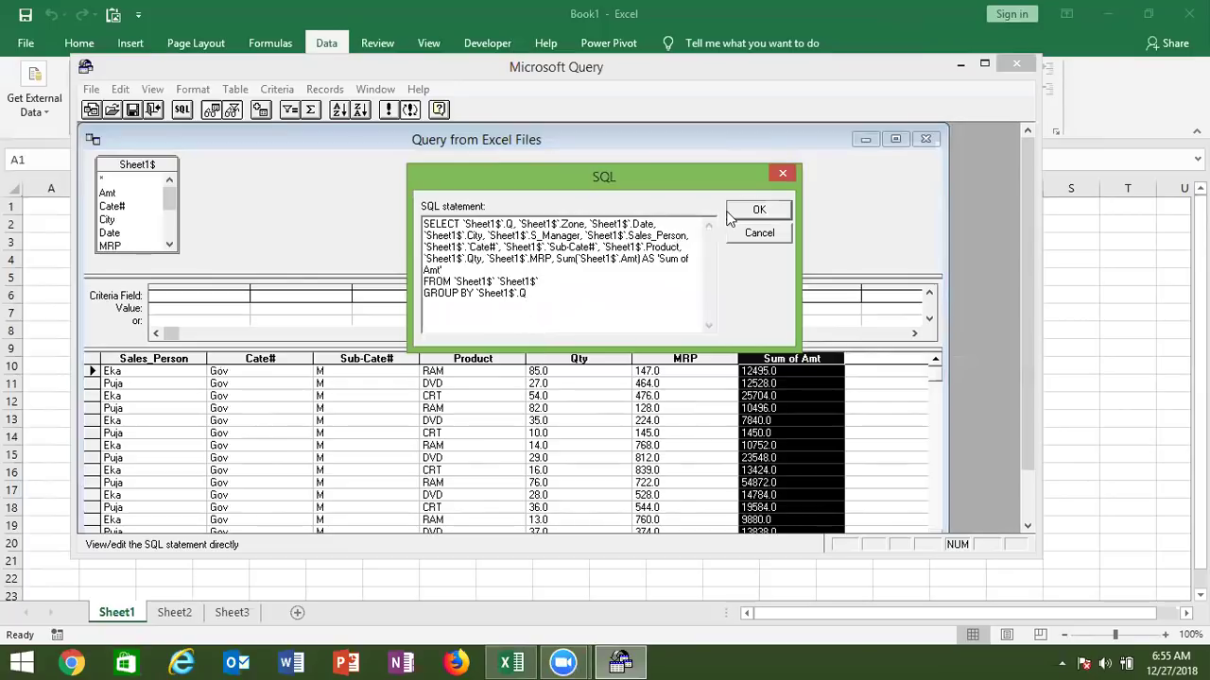
pyautogui.click(756, 210)
pyautogui.click(567, 286)
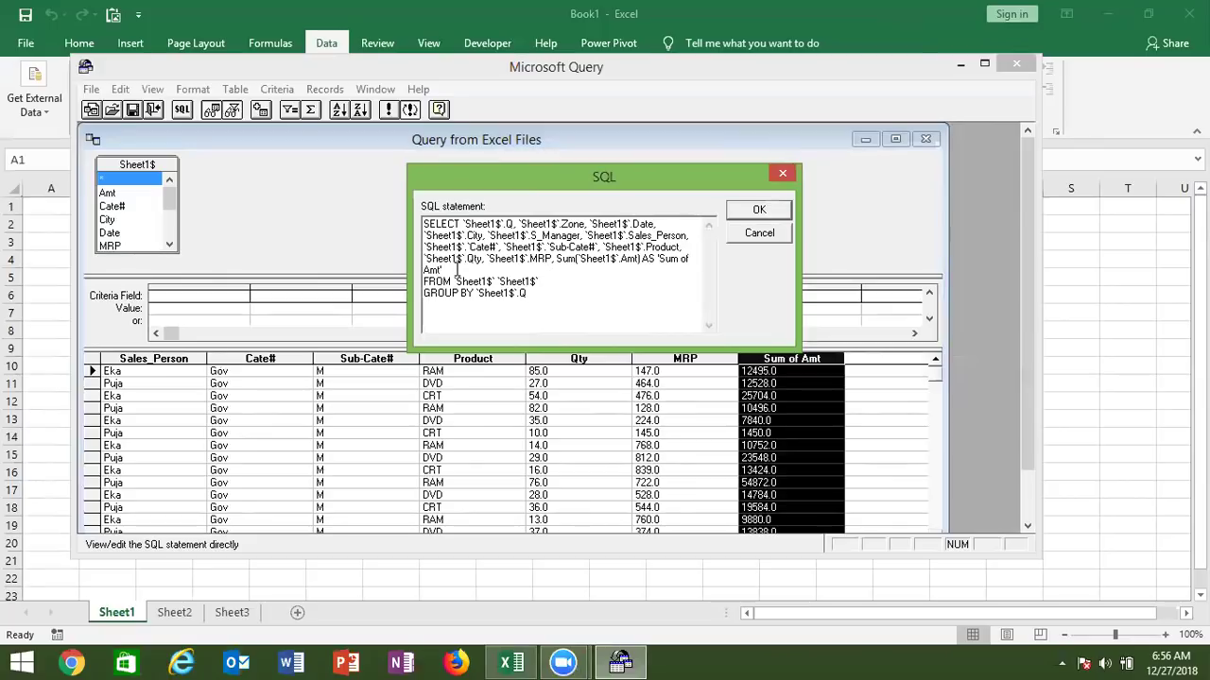
# Delete every SELECT field except the Amt sum and run the query despite the graphical warning
pyautogui.moveTo(448, 270); pyautogui.dragTo(463, 258)
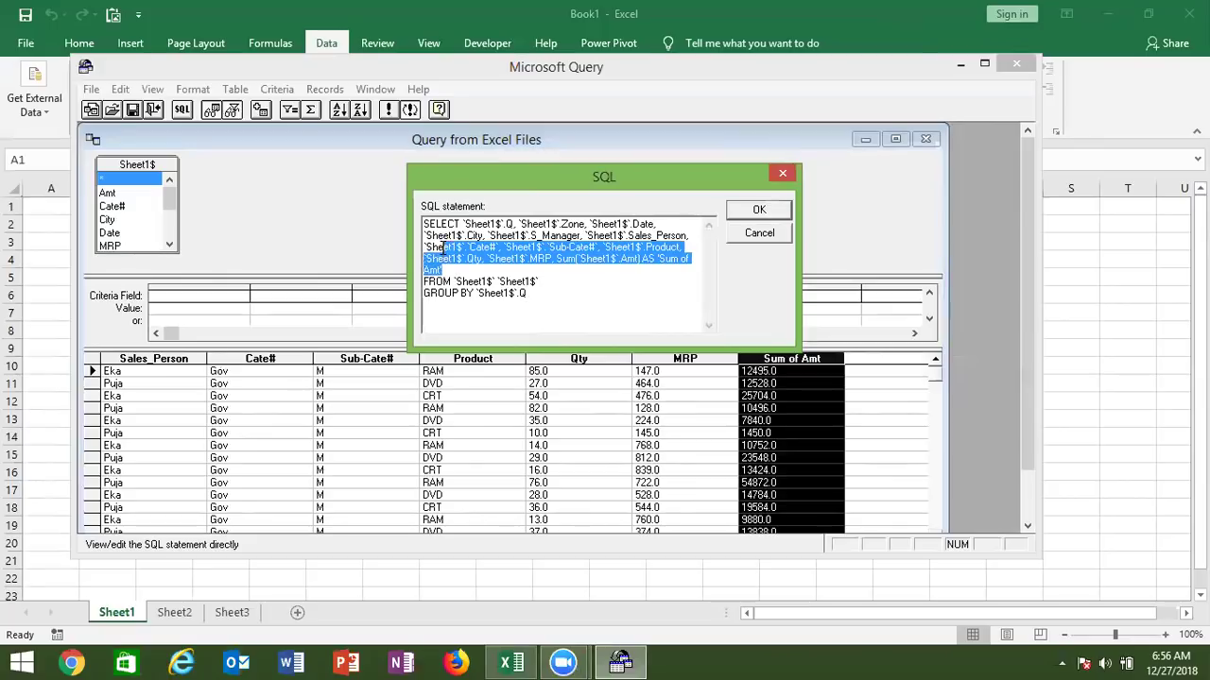
pyautogui.click(609, 276)
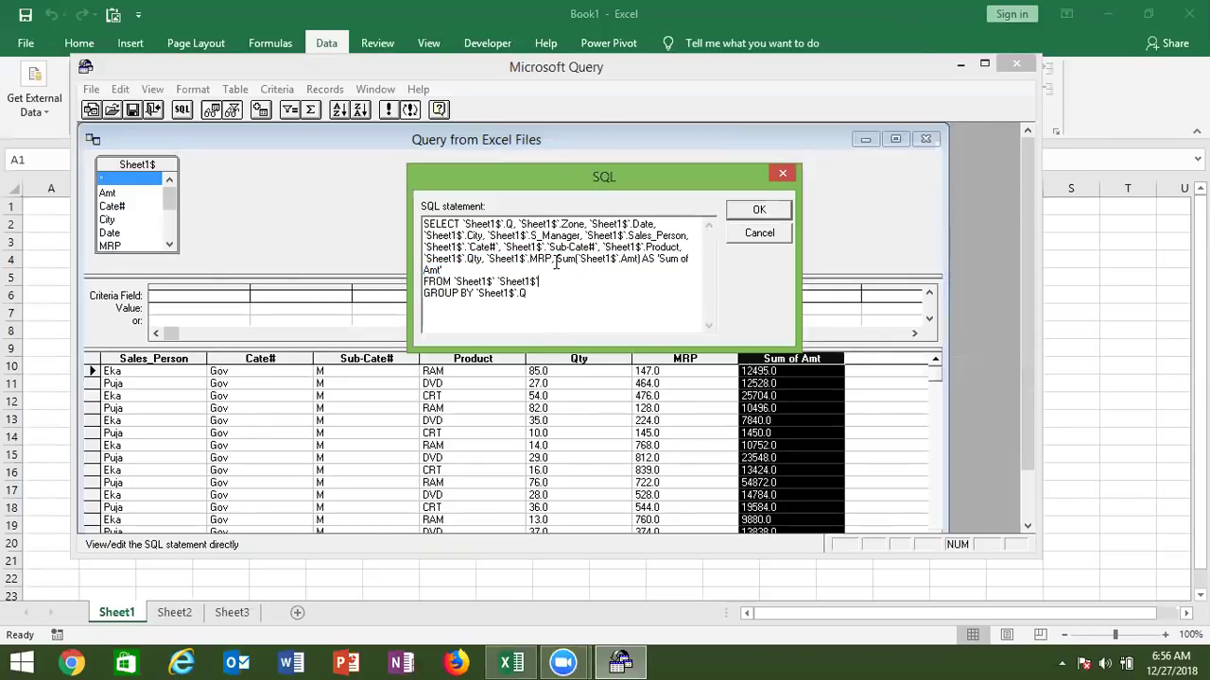
pyautogui.moveTo(554, 259); pyautogui.dragTo(492, 259)
pyautogui.moveTo(466, 224); pyautogui.dragTo(461, 224)
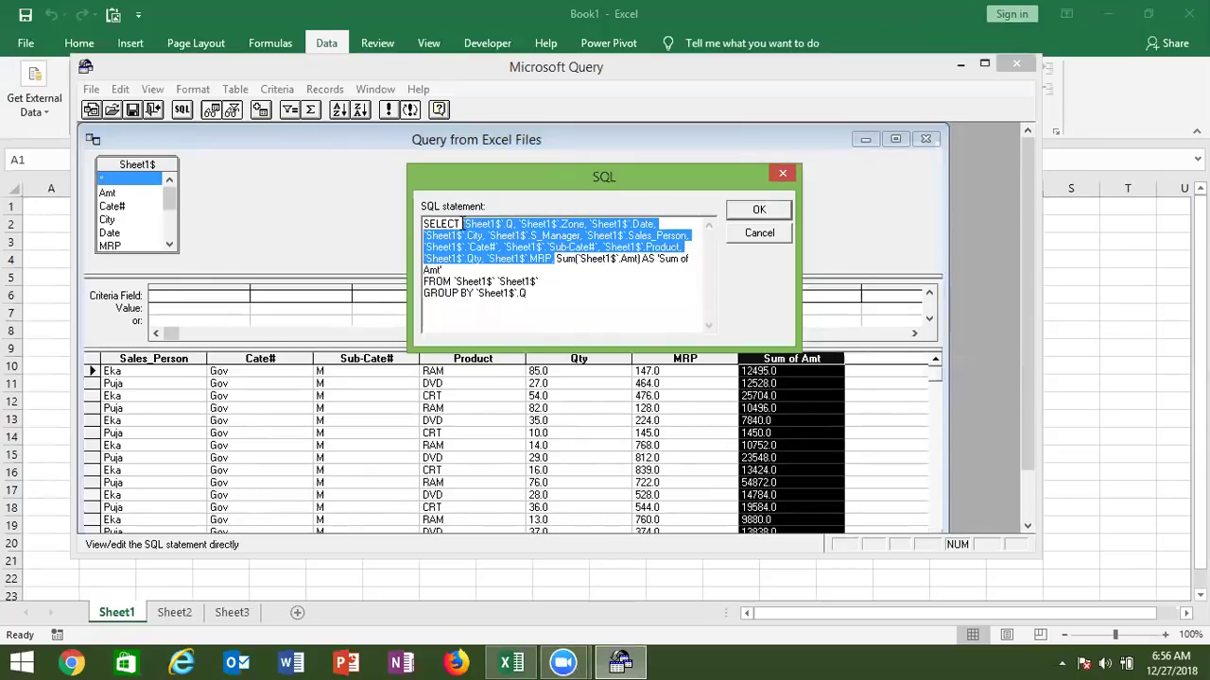
pyautogui.press('Delete')
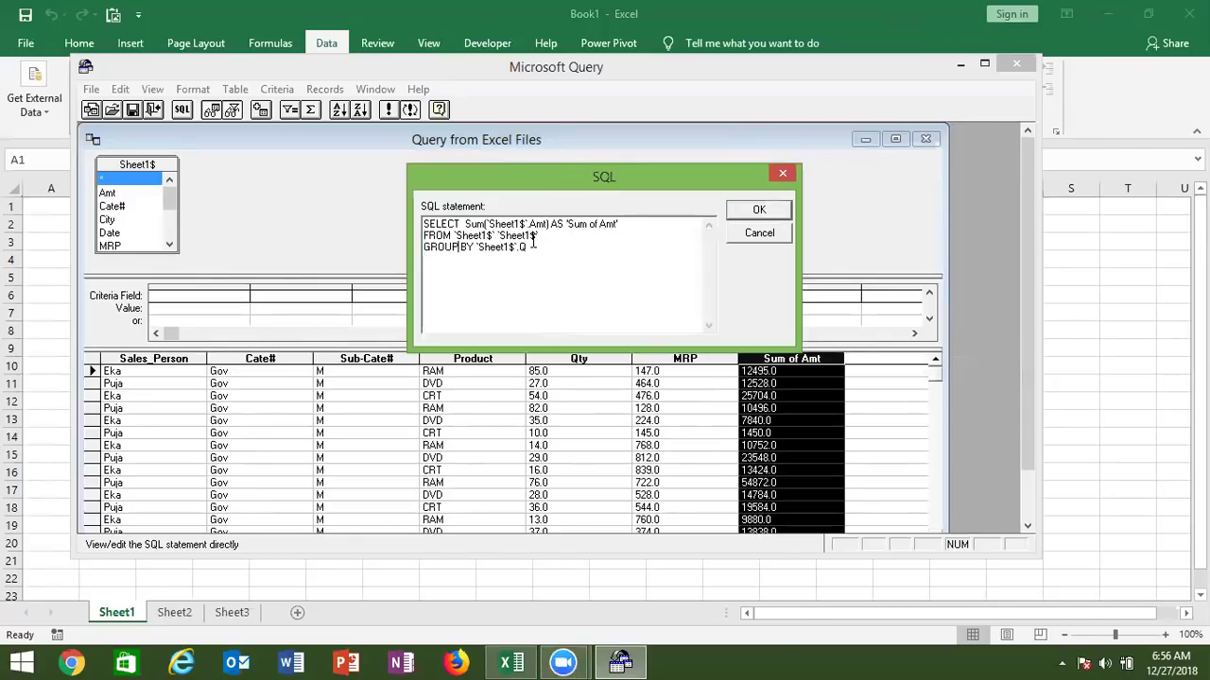
pyautogui.doubleClick(501, 247)
pyautogui.click(548, 261)
pyautogui.click(753, 210)
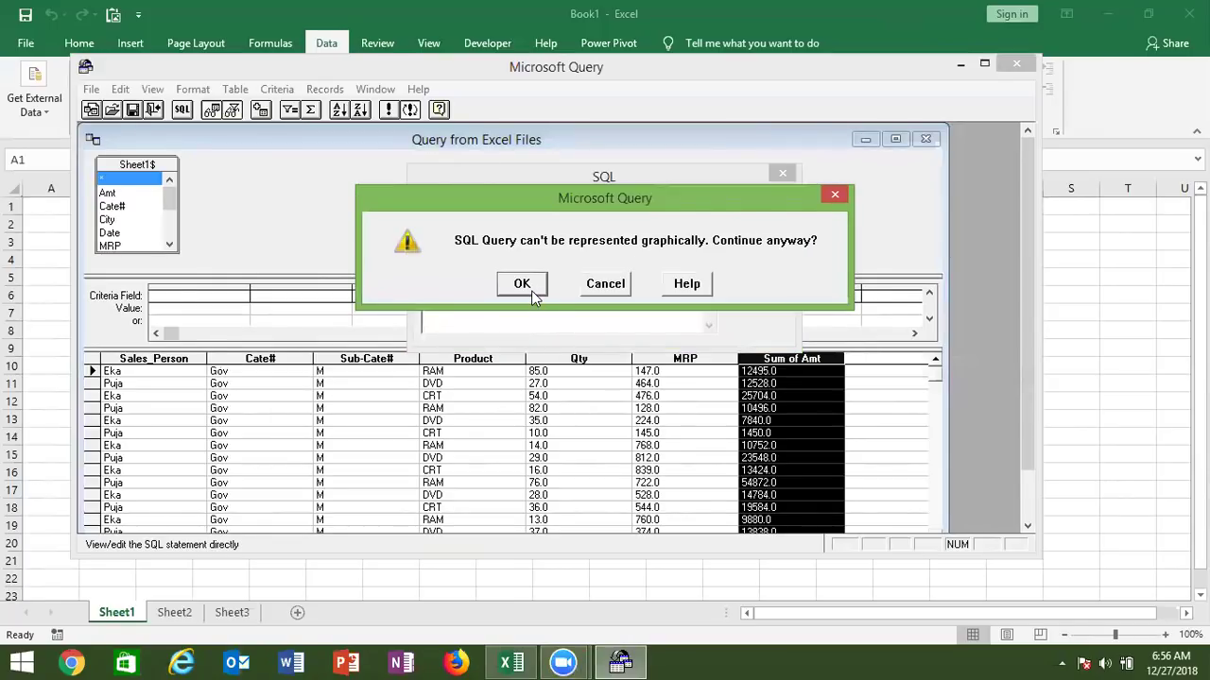
pyautogui.click(532, 295)
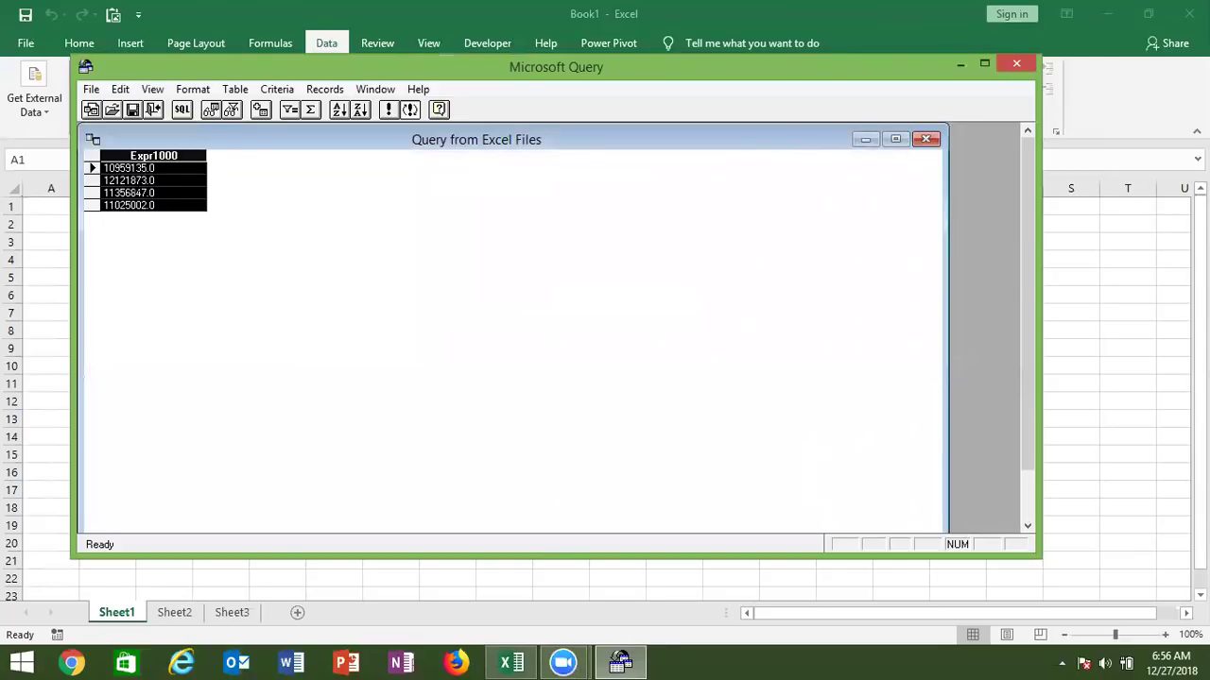
# Step through the four quarterly Amt totals in the result grid
pyautogui.click(129, 181)
pyautogui.click(128, 193)
pyautogui.click(132, 206)
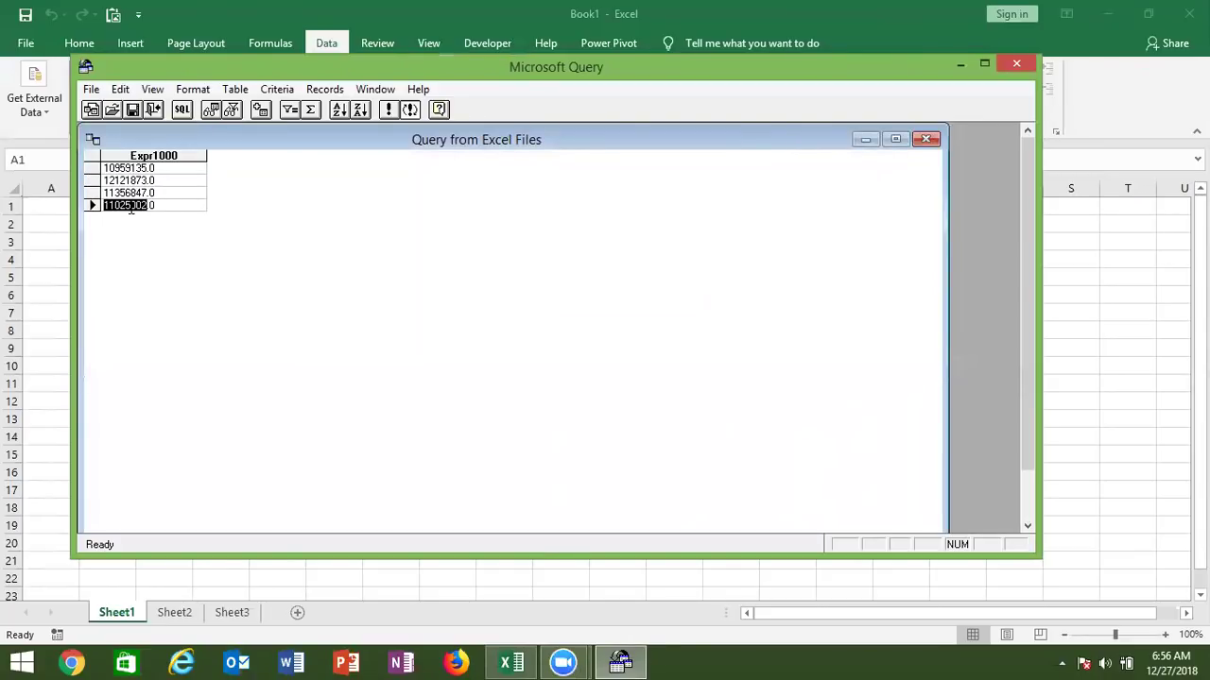
pyautogui.click(131, 177)
pyautogui.click(129, 195)
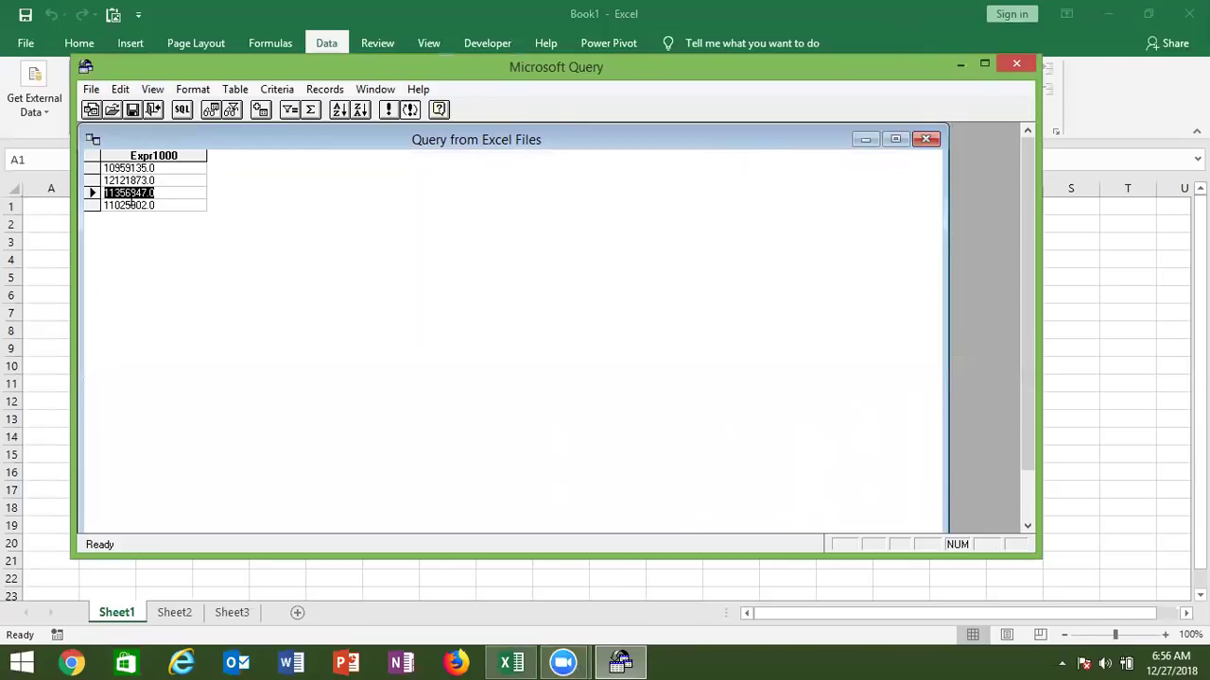
pyautogui.click(131, 205)
pyautogui.click(130, 193)
pyautogui.click(131, 179)
pyautogui.hotkey('shift', 'Left')
pyautogui.hotkey('shift', 'Left')
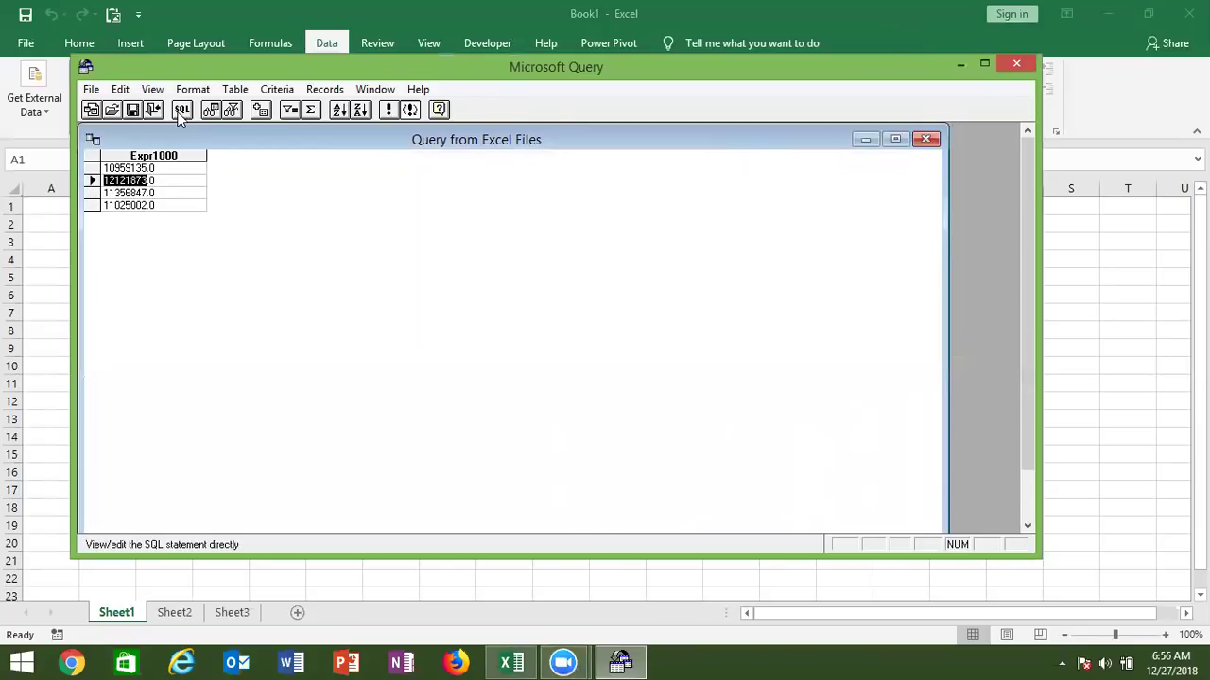
# Paste `Sheet1$`.Q with a comma before Sum in the SELECT line and apply the SQL
pyautogui.click(182, 110)
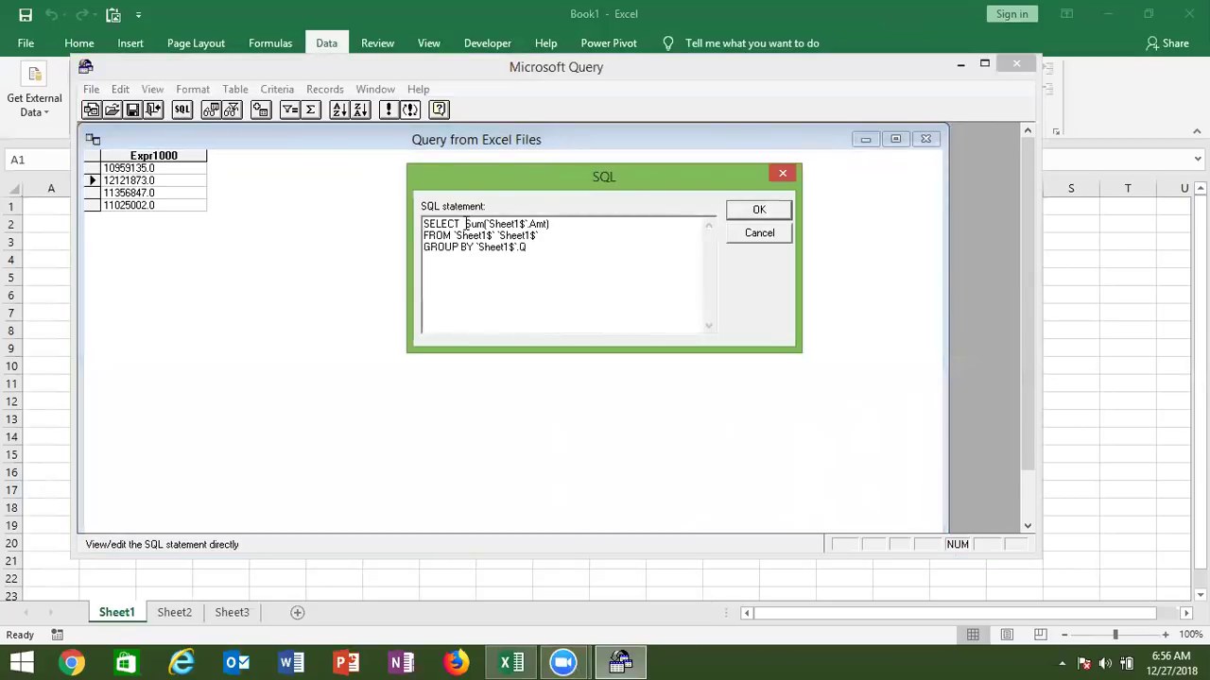
pyautogui.moveTo(476, 247); pyautogui.dragTo(533, 247)
pyautogui.hotkey('ctrl', 'c')
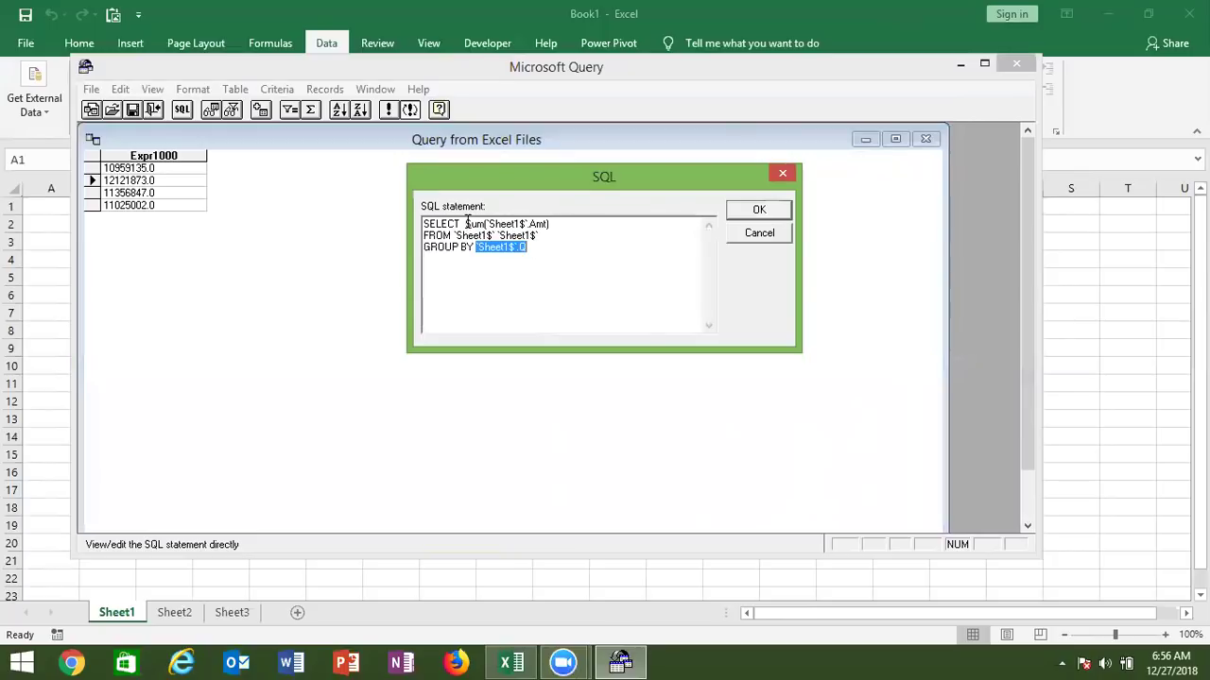
pyautogui.click(465, 224)
pyautogui.hotkey('ctrl', 'v')
pyautogui.write(',')
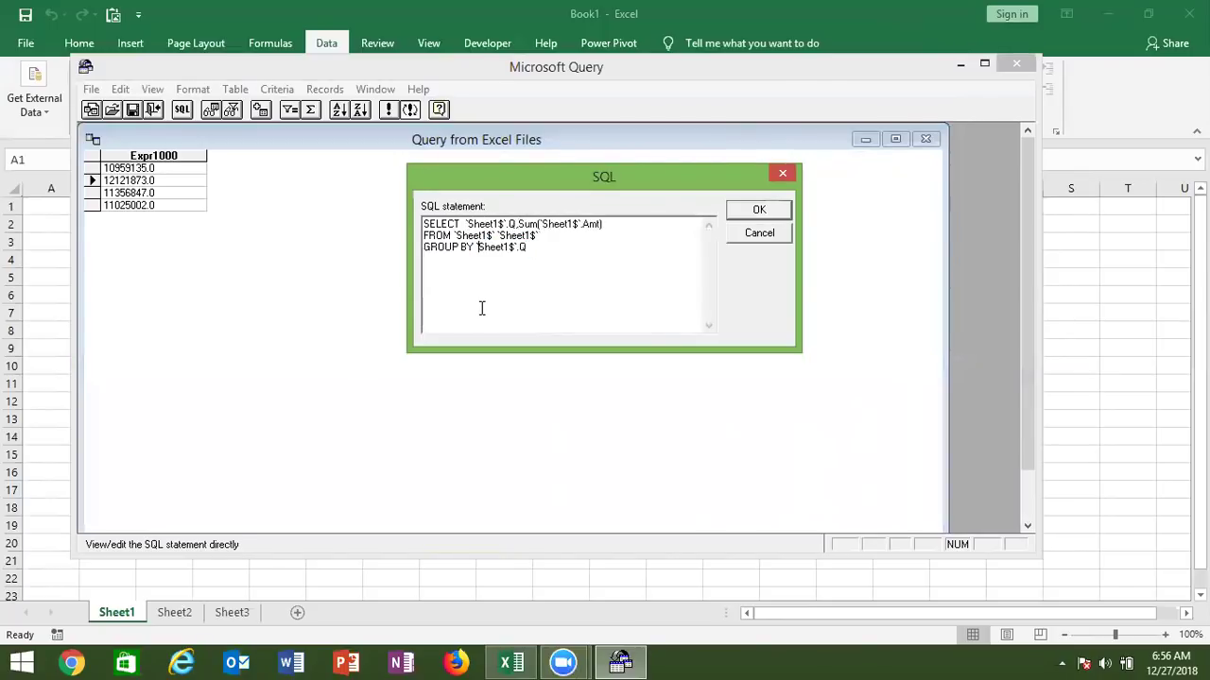
pyautogui.click(738, 214)
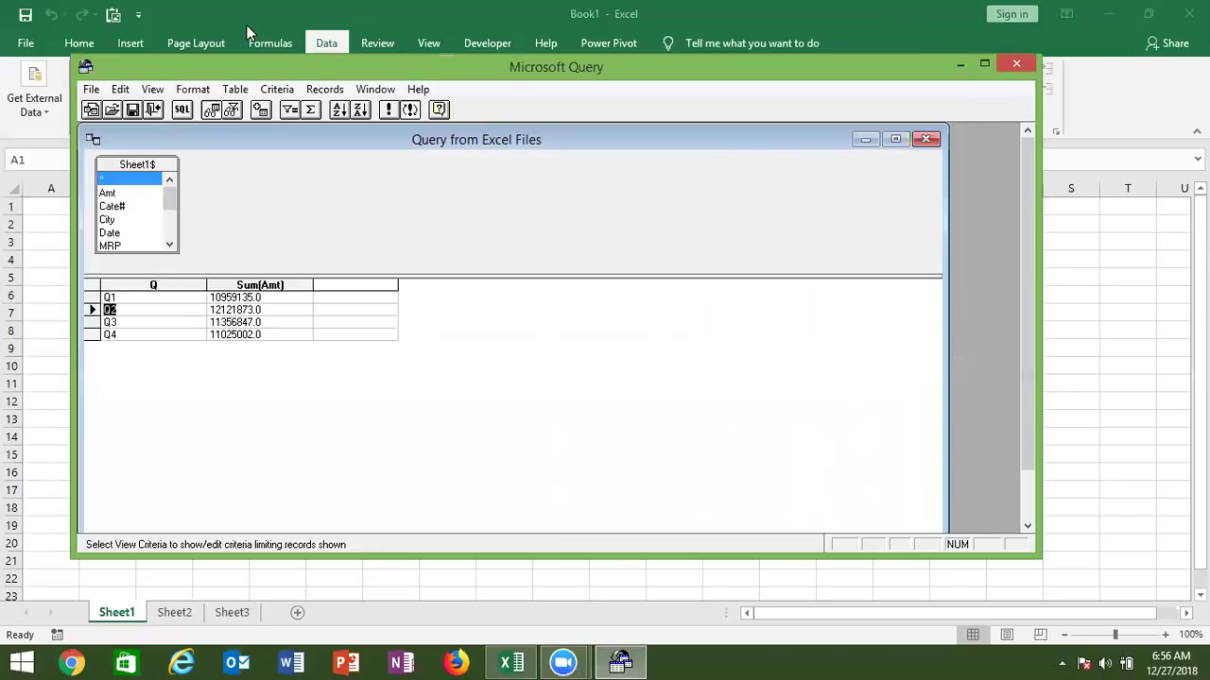
# Remove the Q and Sum(Amt) fields and the GROUP BY line so the SQL selects all Sheet1$ columns
pyautogui.click(180, 111)
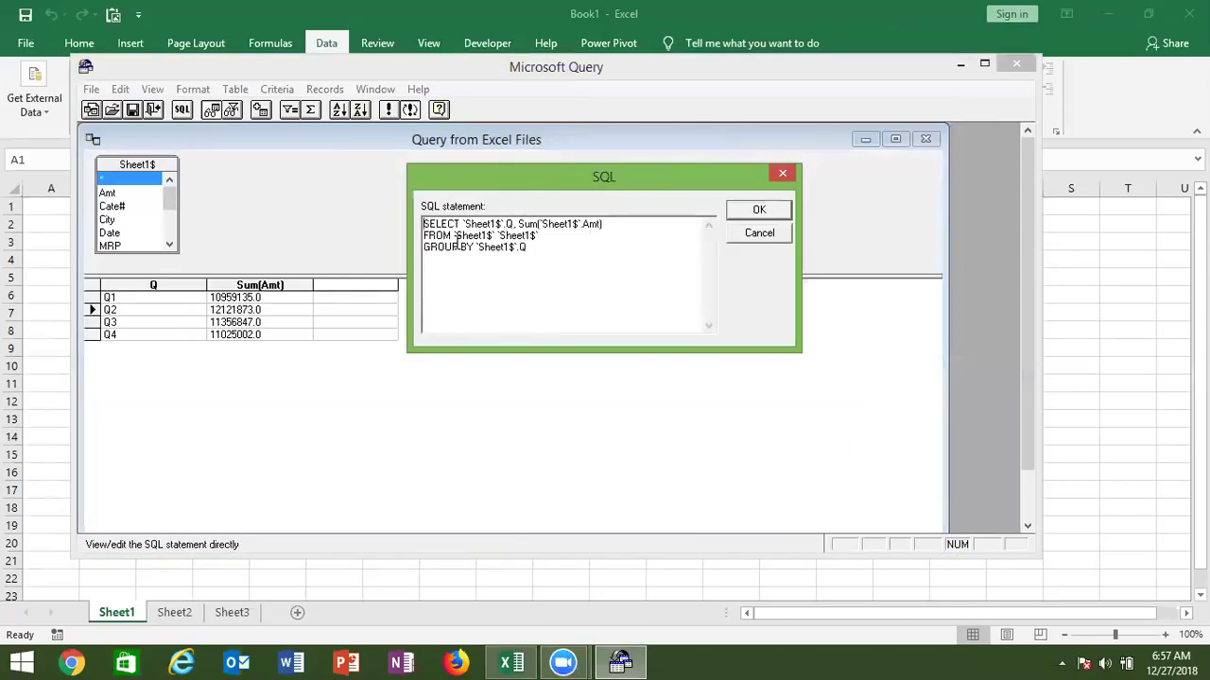
pyautogui.moveTo(462, 224); pyautogui.dragTo(608, 224)
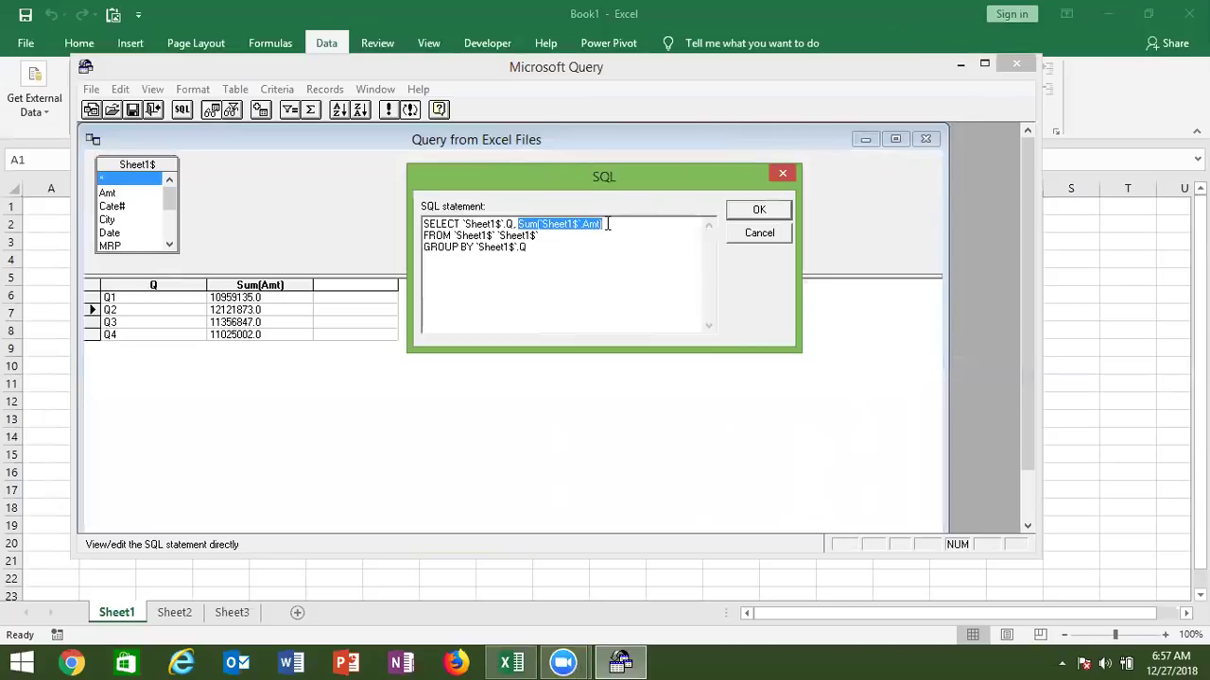
pyautogui.click(463, 224)
pyautogui.moveTo(462, 224); pyautogui.dragTo(631, 220)
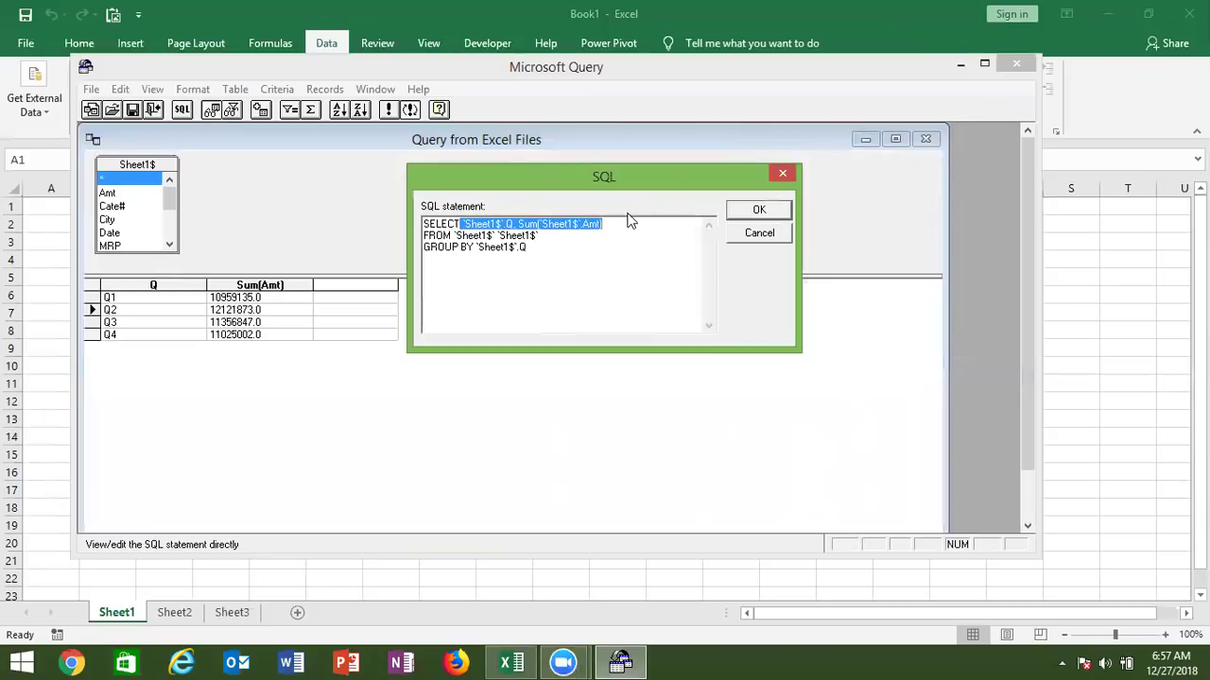
pyautogui.press('Delete')
pyautogui.moveTo(540, 248); pyautogui.dragTo(397, 253)
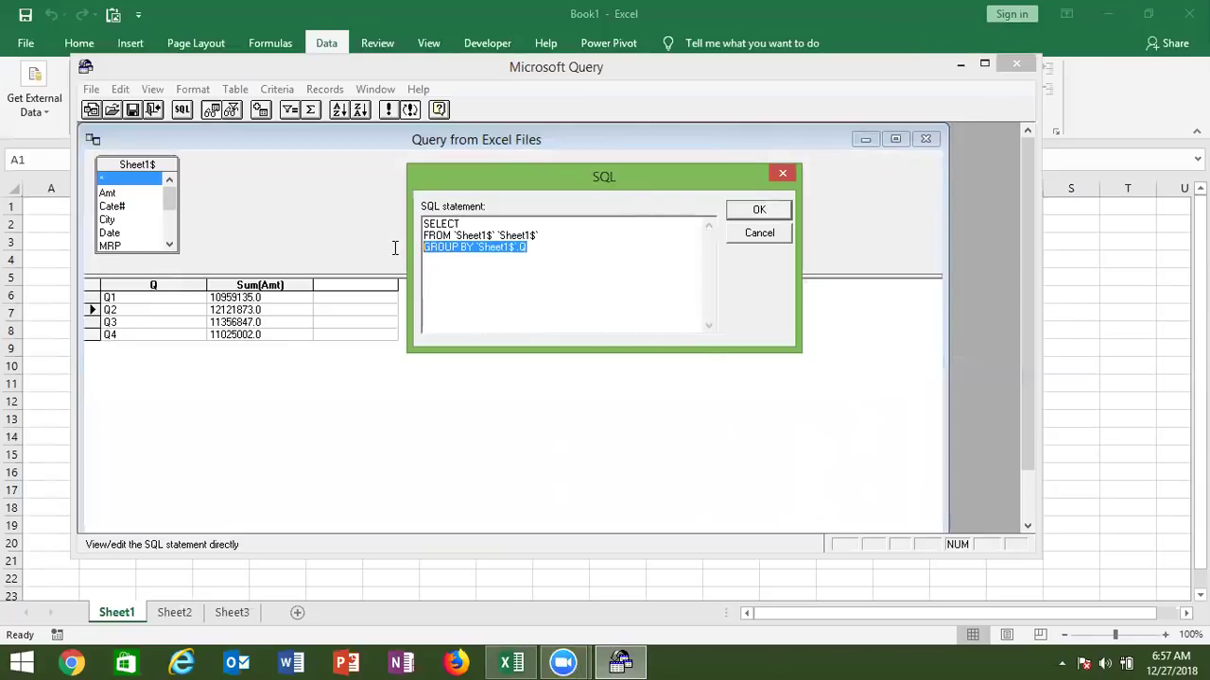
pyautogui.press('Delete')
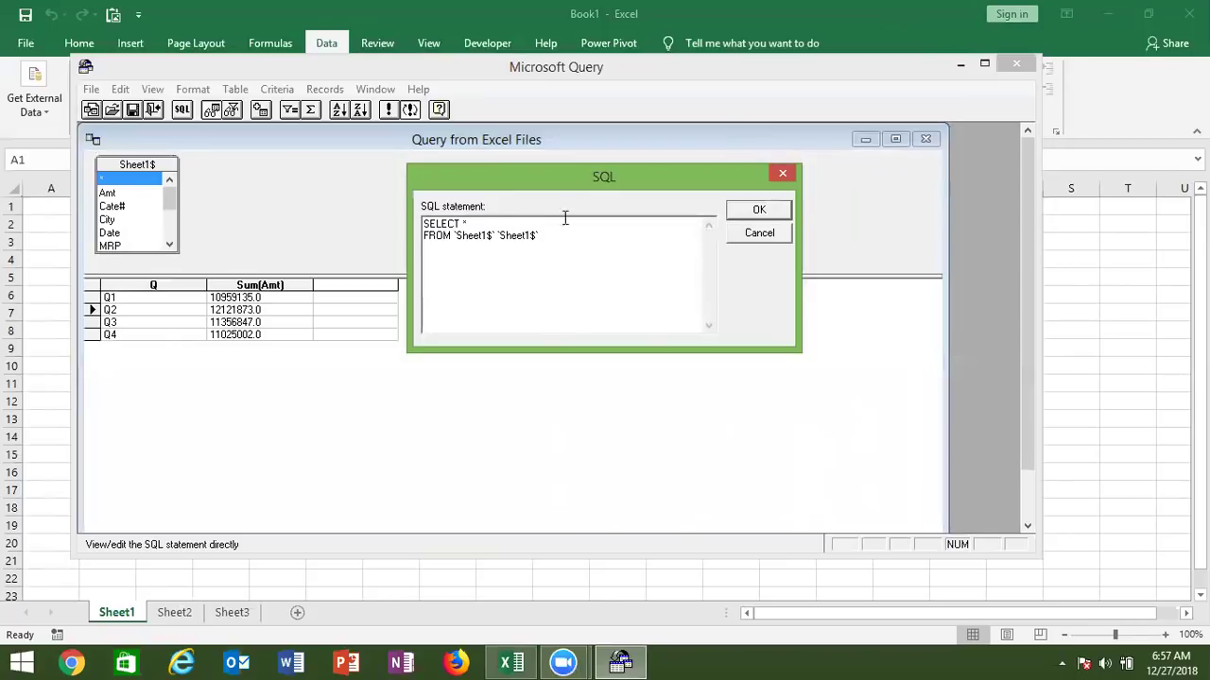
pyautogui.click(772, 210)
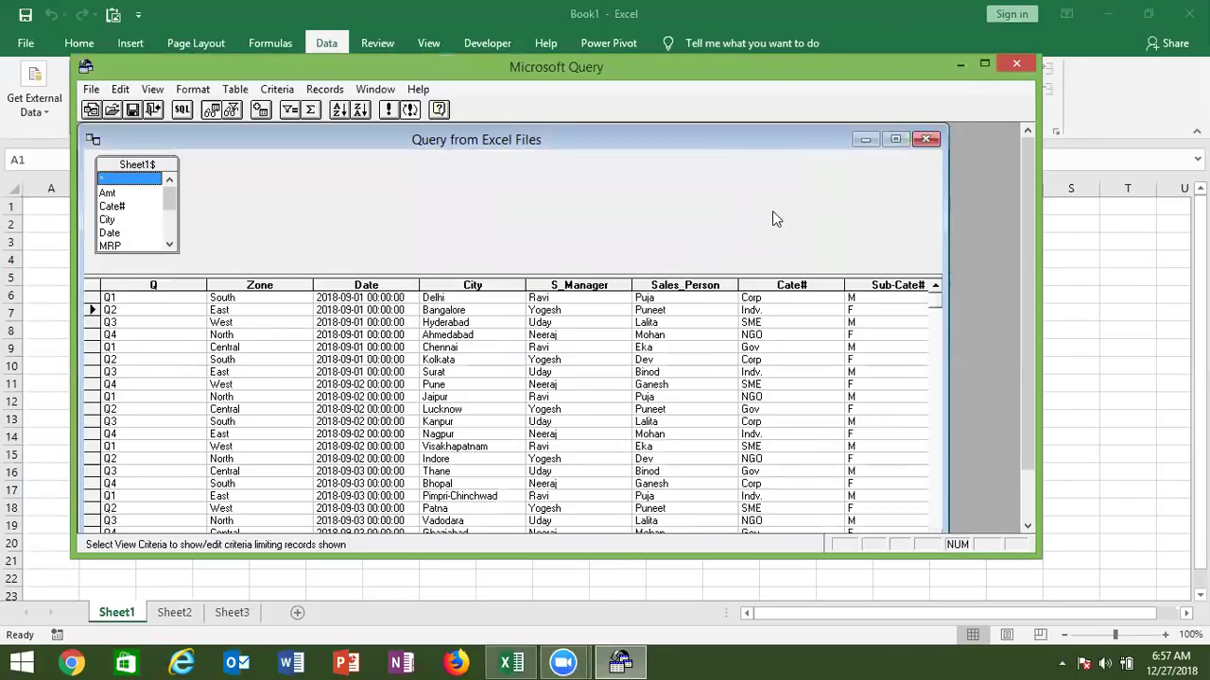
# Delete the Sales_Person through Amt fields from the SELECT list, keeping Q, Zone and Date
pyautogui.click(181, 109)
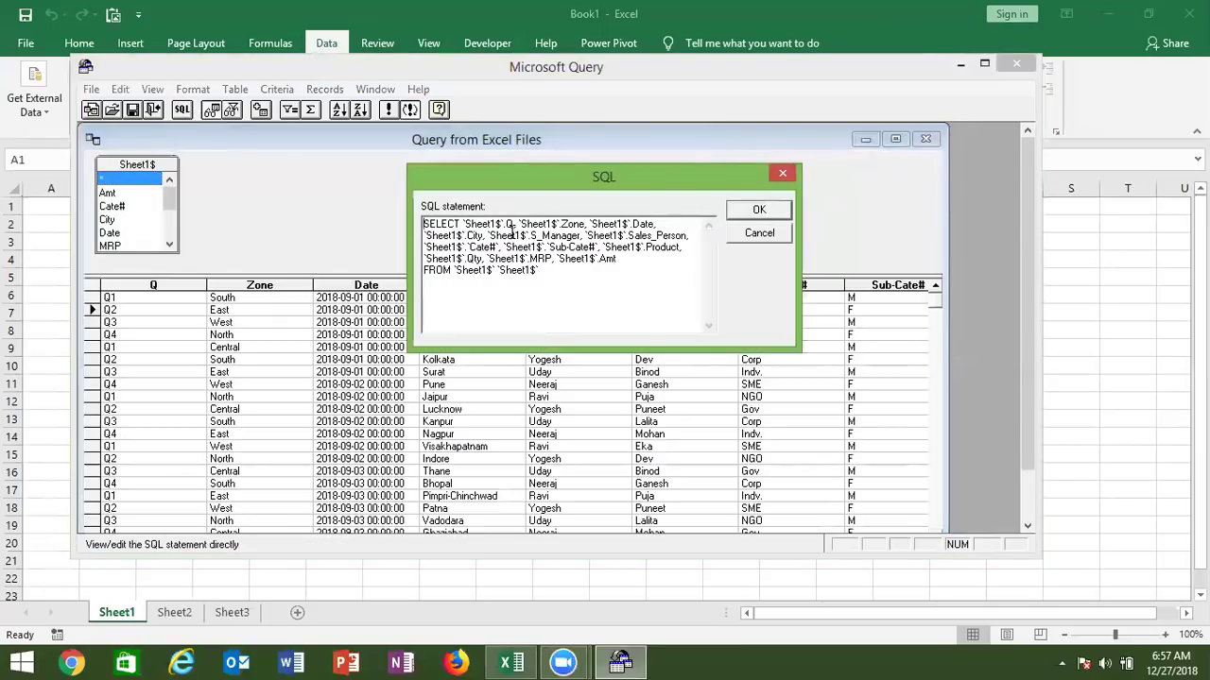
pyautogui.moveTo(620, 266); pyautogui.dragTo(425, 235)
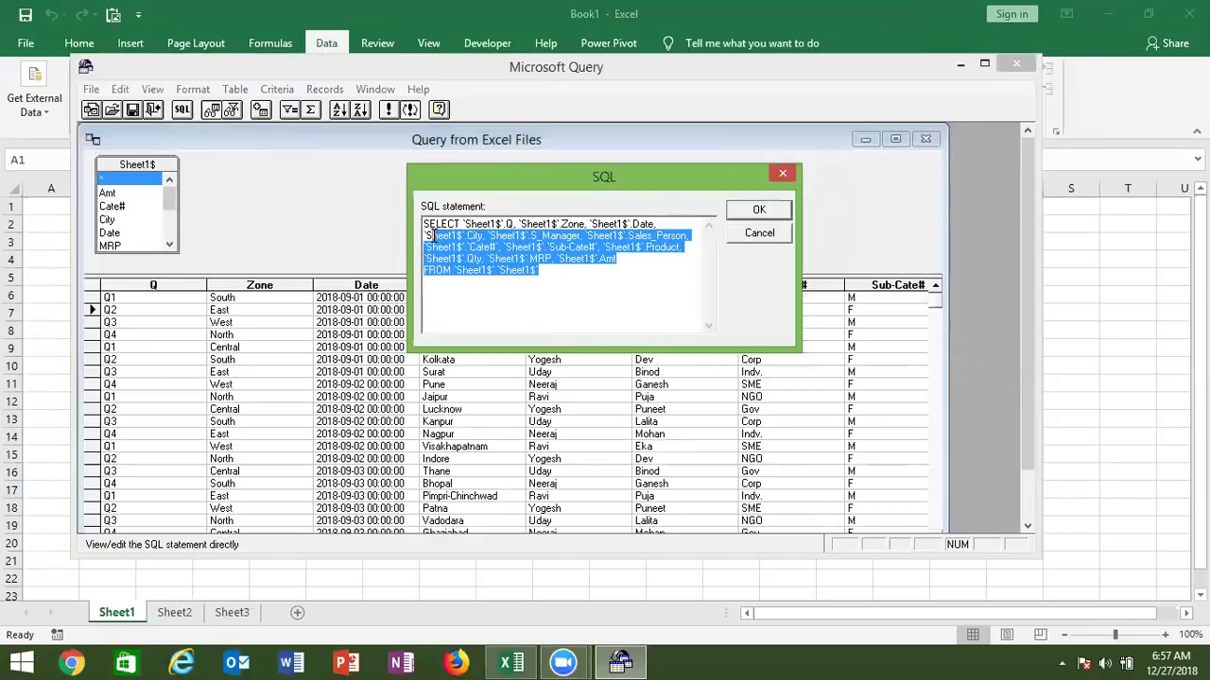
pyautogui.press('Delete')
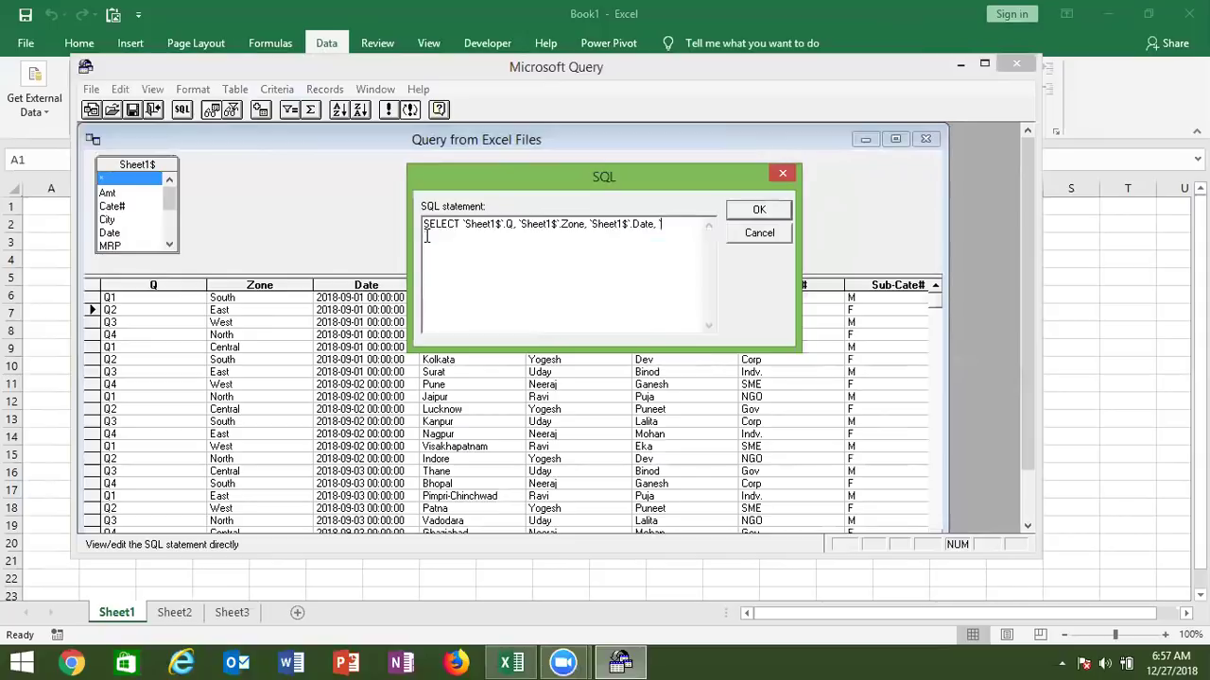
pyautogui.hotkey('ctrl', 'z')
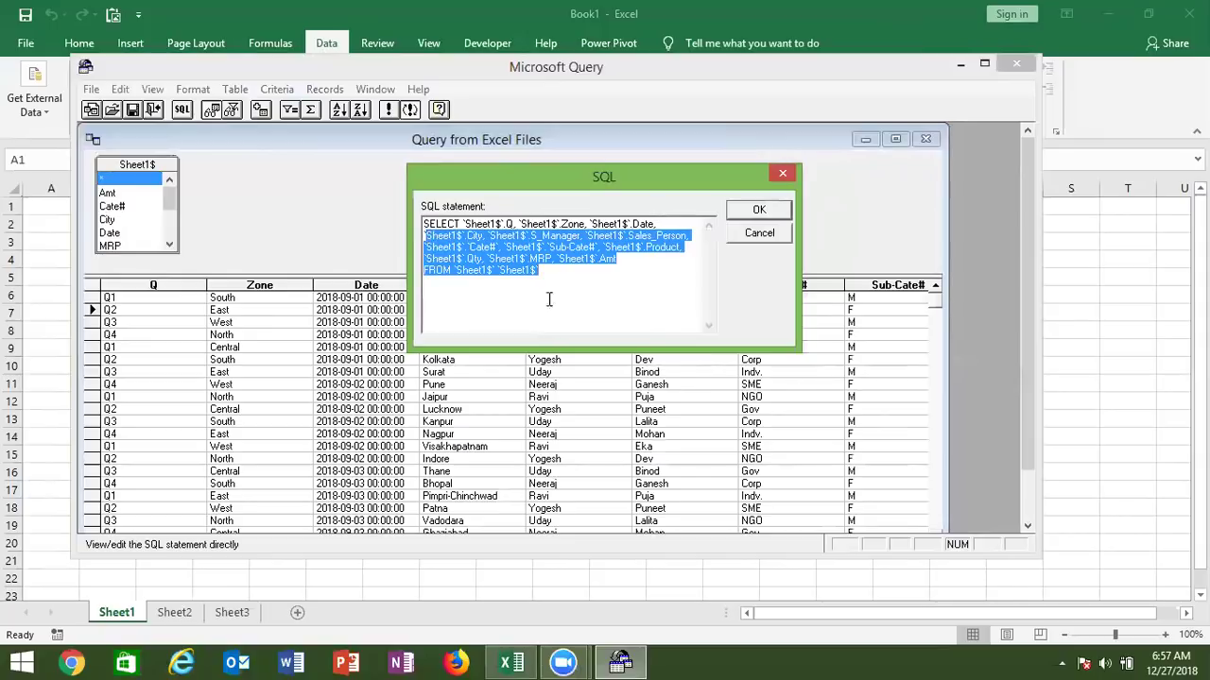
pyautogui.click(623, 264)
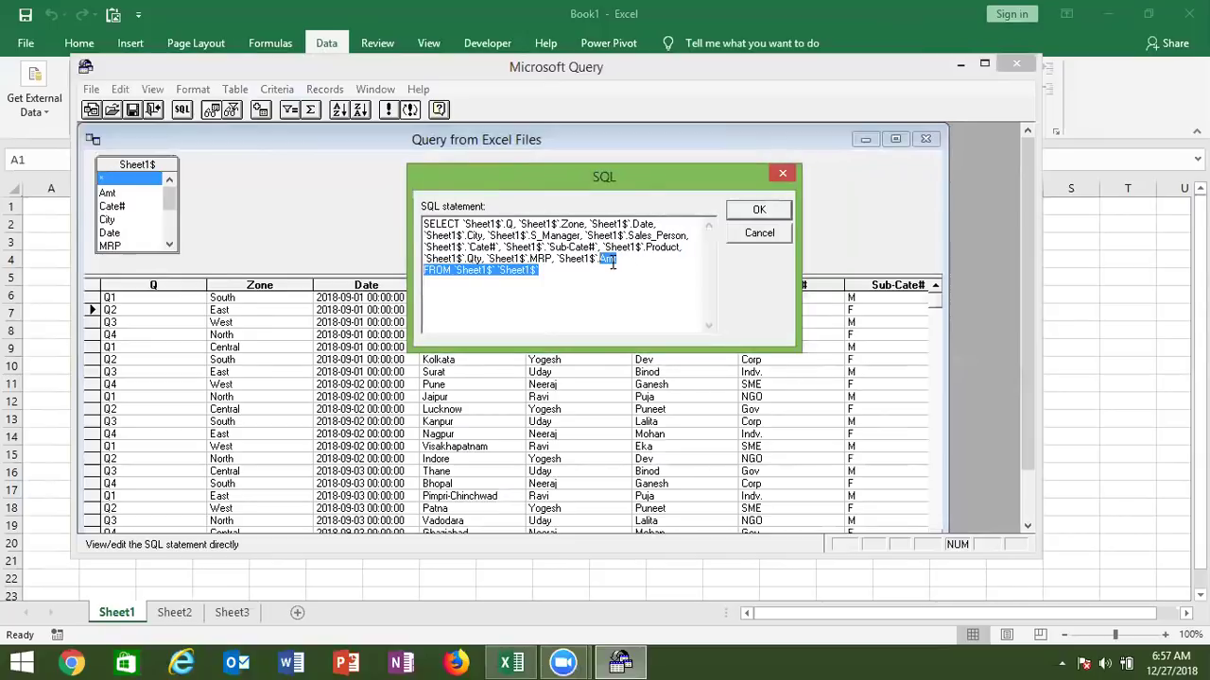
pyautogui.moveTo(615, 261)
pyautogui.mouseDown()
pyautogui.moveTo(583, 239)
pyautogui.moveTo(412, 239)
pyautogui.mouseUp()
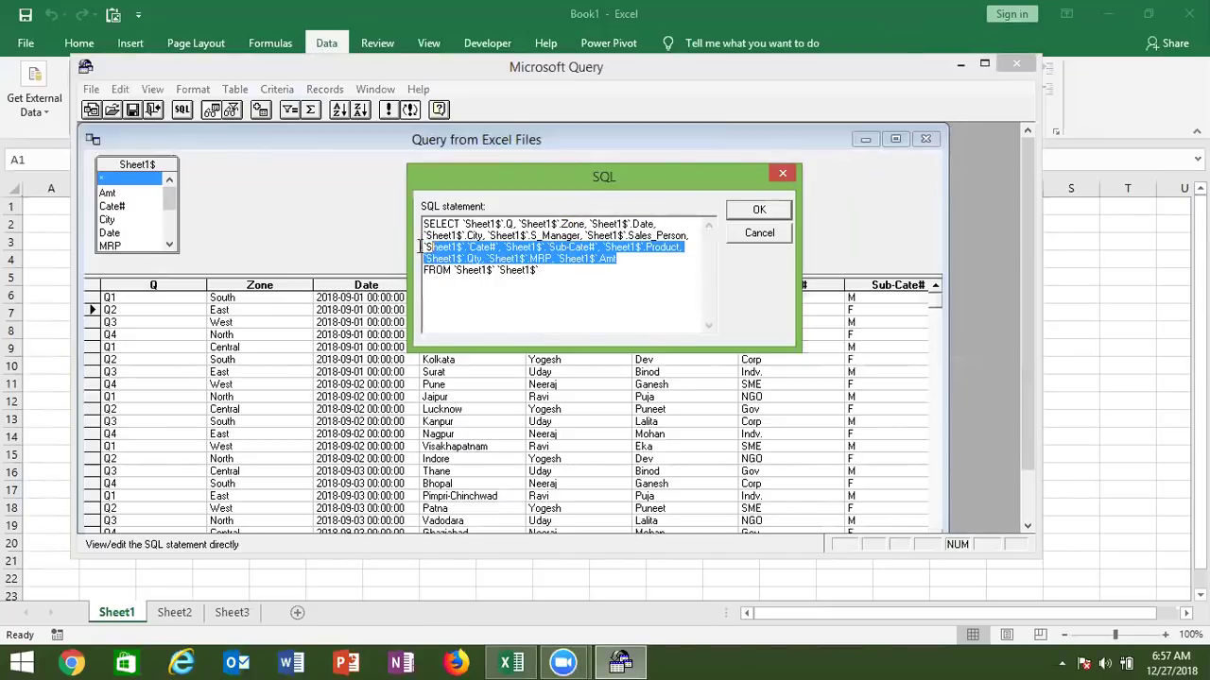
pyautogui.press('Delete')
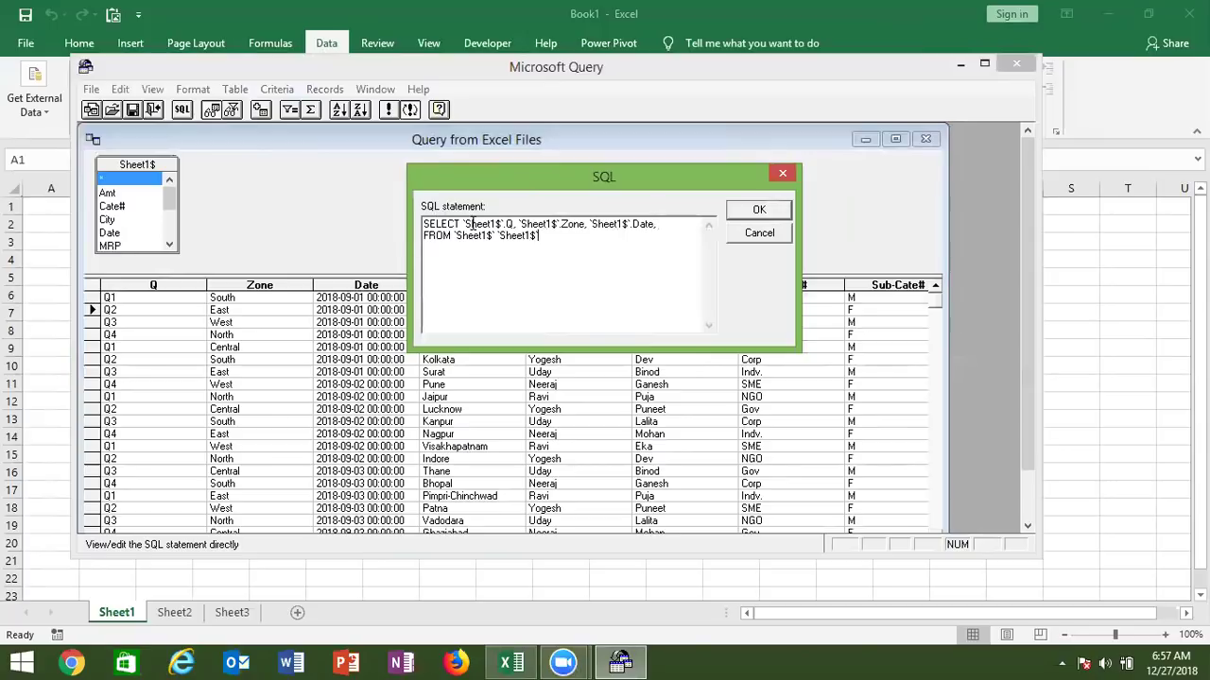
pyautogui.click(621, 224)
pyautogui.click(759, 211)
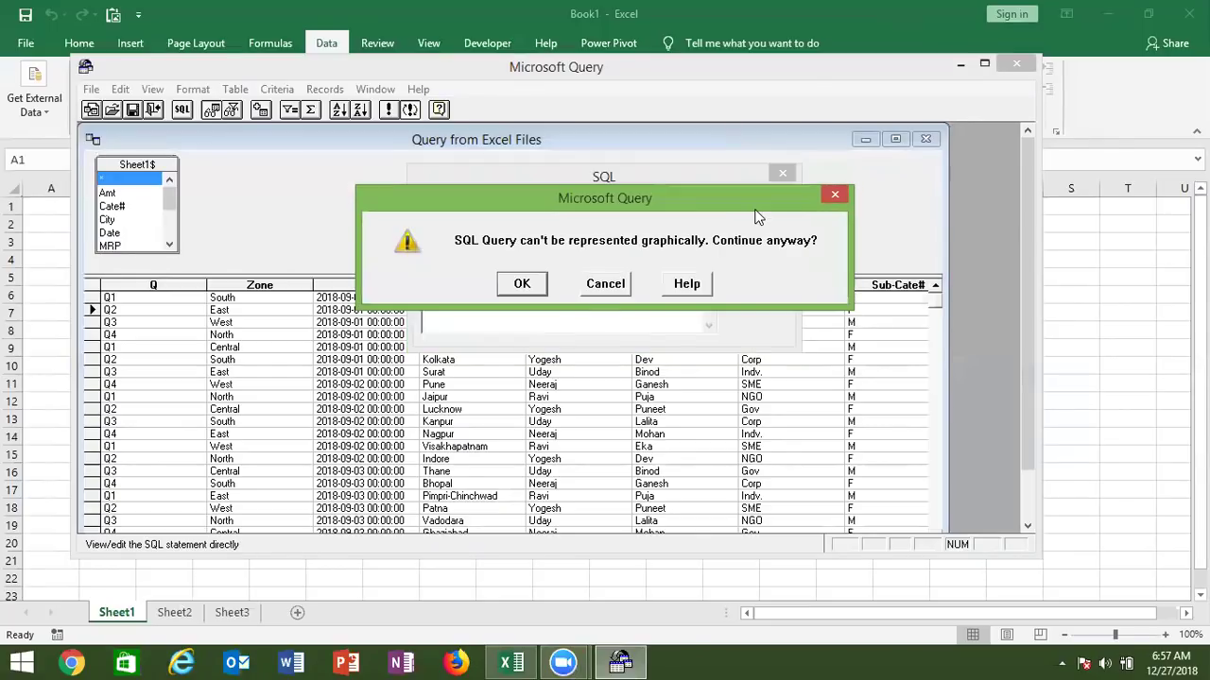
pyautogui.click(531, 294)
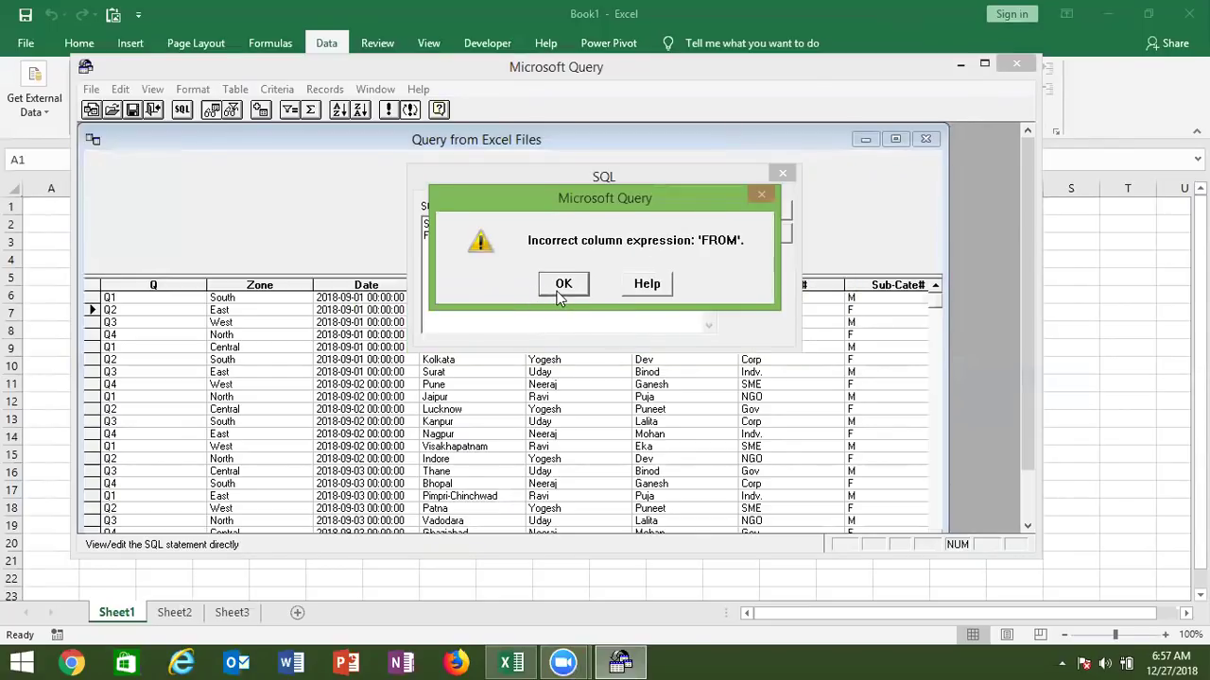
pyautogui.click(557, 289)
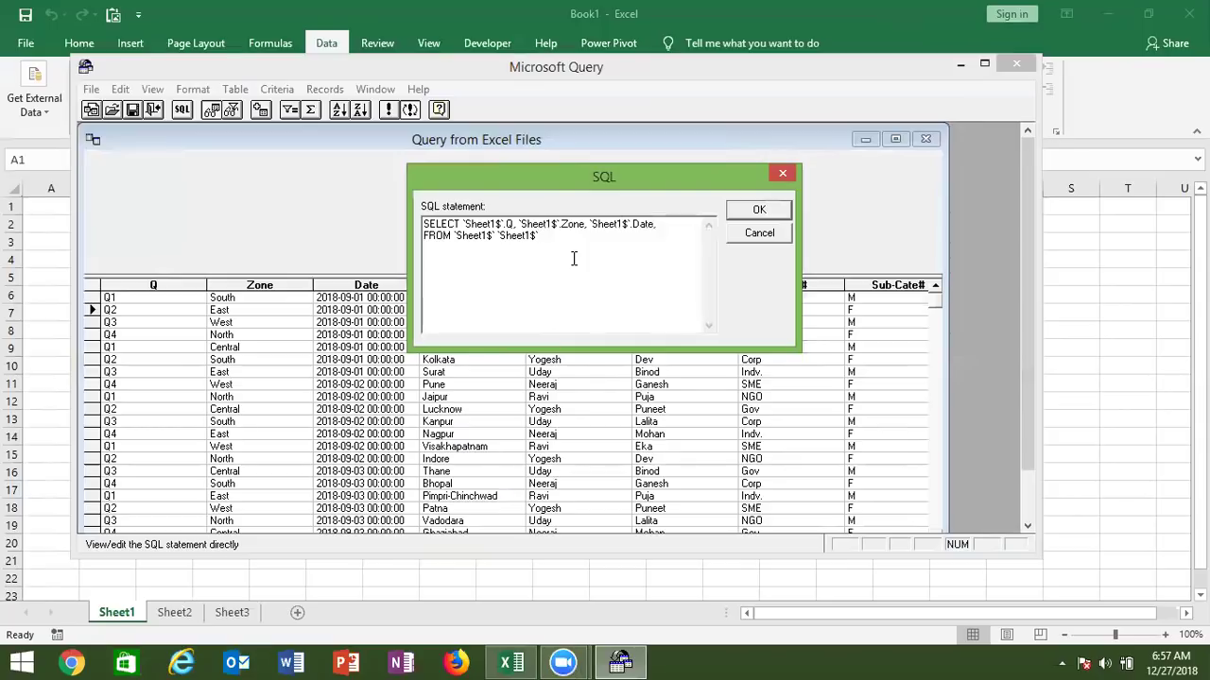
# Fix the FROM clause to read FROM Sheet1$ and apply the corrected SQL
pyautogui.moveTo(540, 236); pyautogui.dragTo(497, 235)
pyautogui.press('Delete')
pyautogui.click(457, 233)
pyautogui.press('BackSpace')
pyautogui.press('BackSpace')
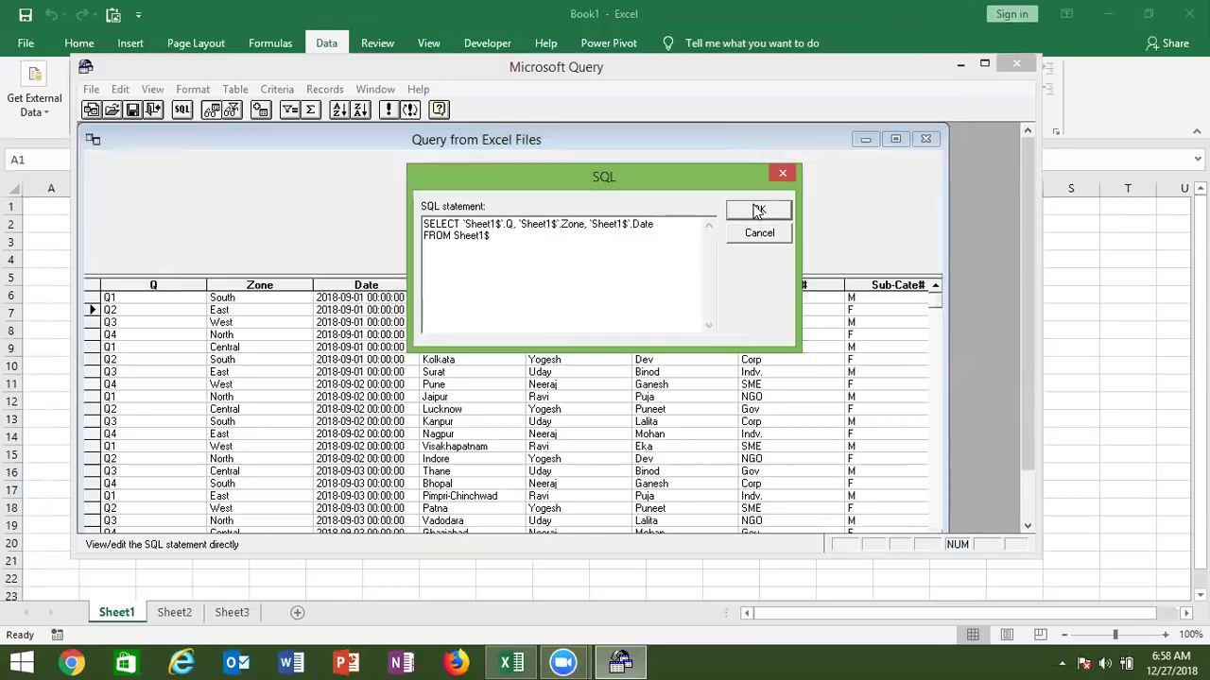
pyautogui.click(757, 210)
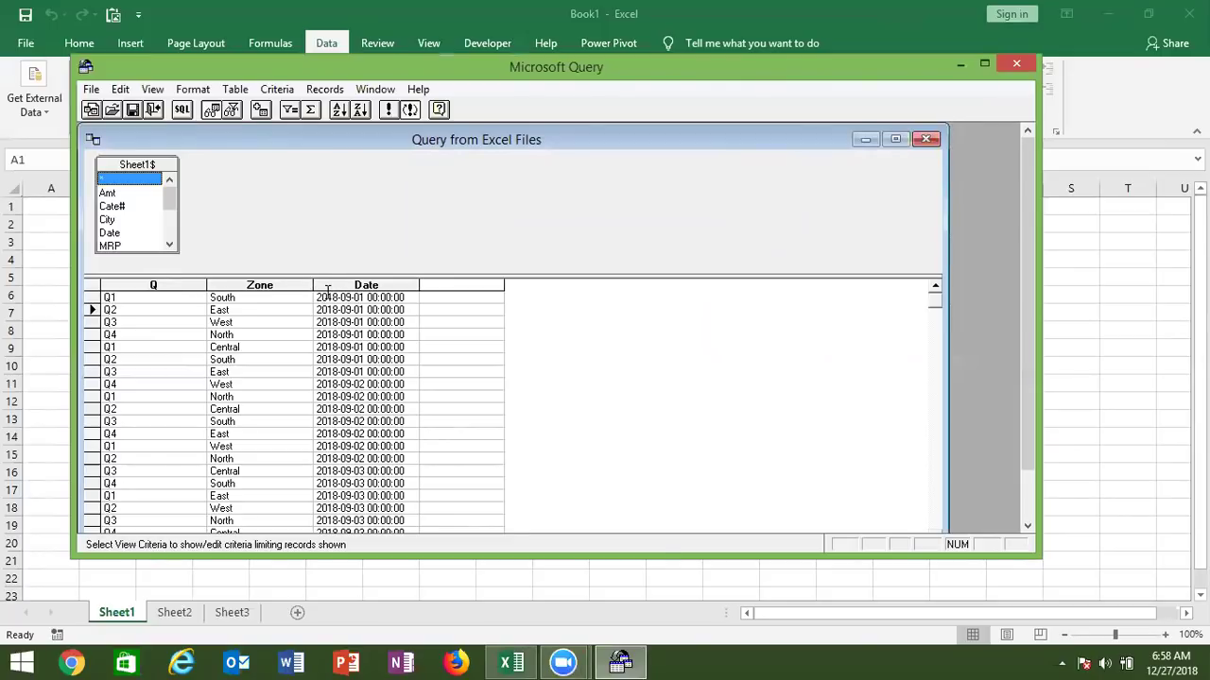
pyautogui.click(180, 109)
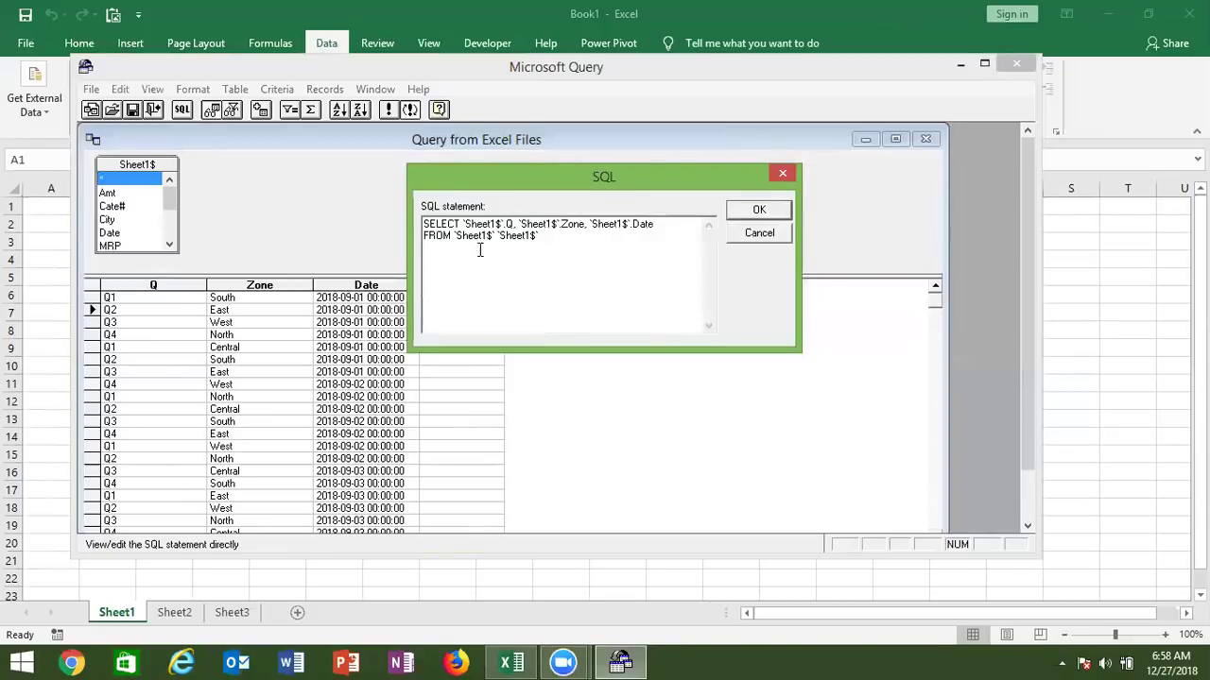
pyautogui.press('Return')
pyautogui.write('where')
pyautogui.press('BackSpace')
pyautogui.press('BackSpace')
pyautogui.press('BackSpace')
pyautogui.press('BackSpace')
pyautogui.press('BackSpace')
pyautogui.moveTo(460, 224); pyautogui.dragTo(657, 225)
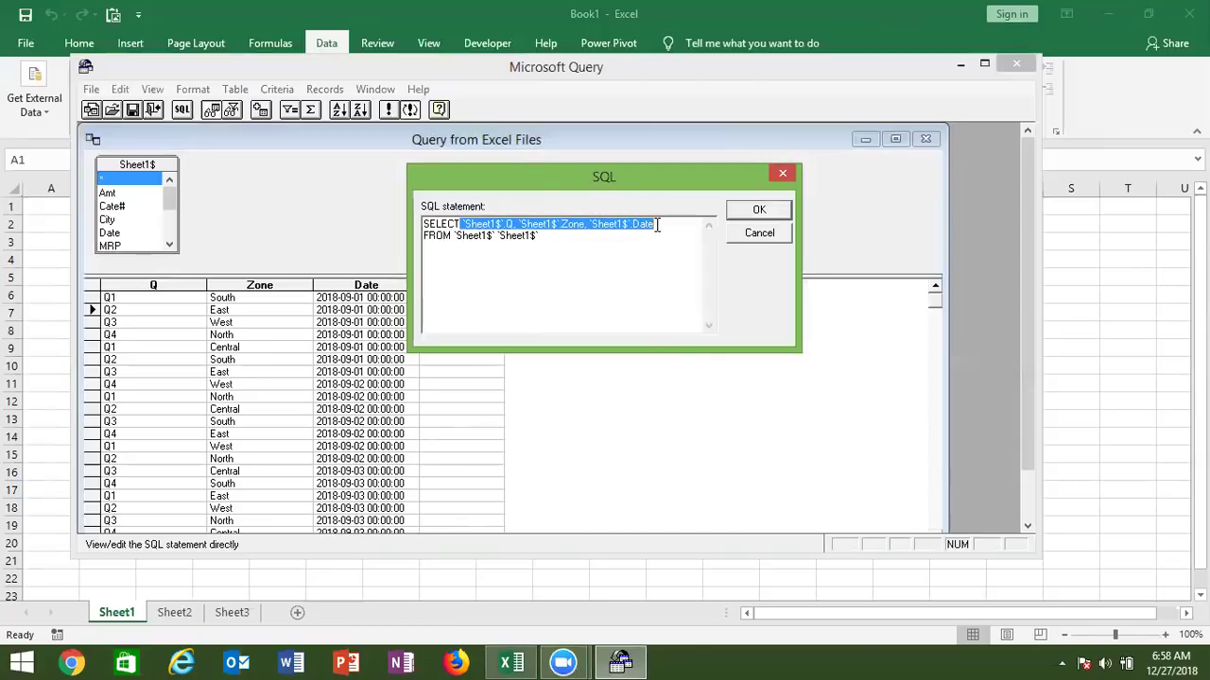
pyautogui.hotkey('ctrl', 'v')
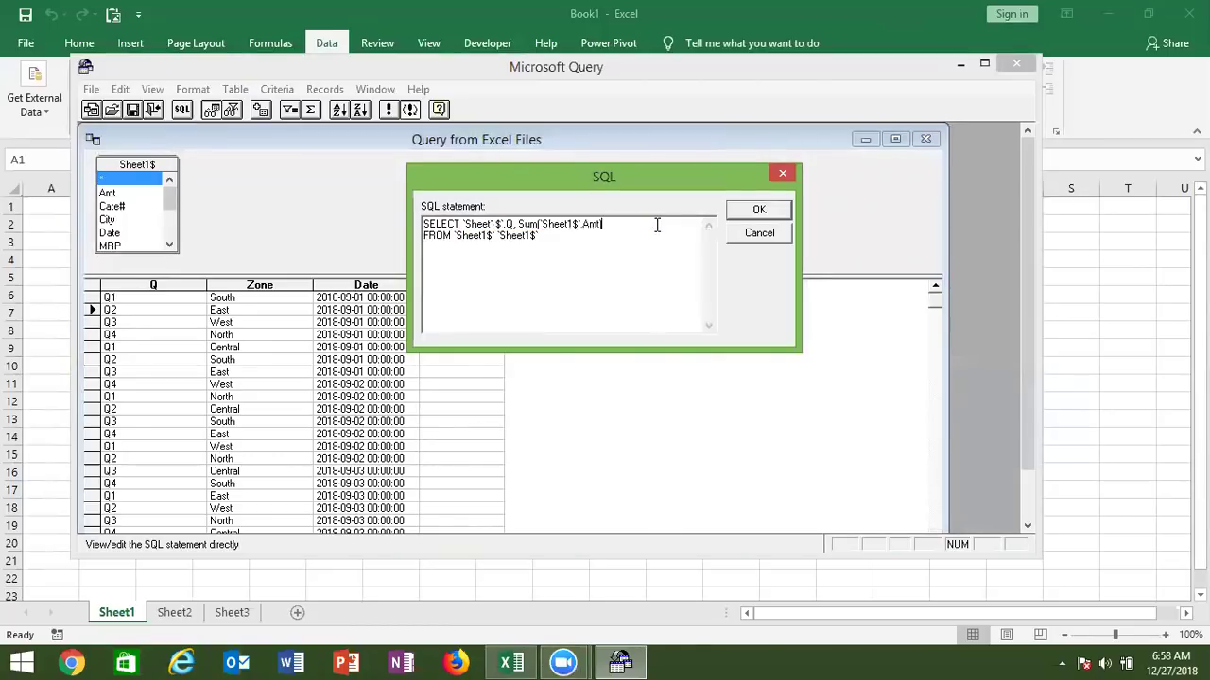
pyautogui.click(558, 241)
pyautogui.moveTo(515, 224); pyautogui.dragTo(462, 224)
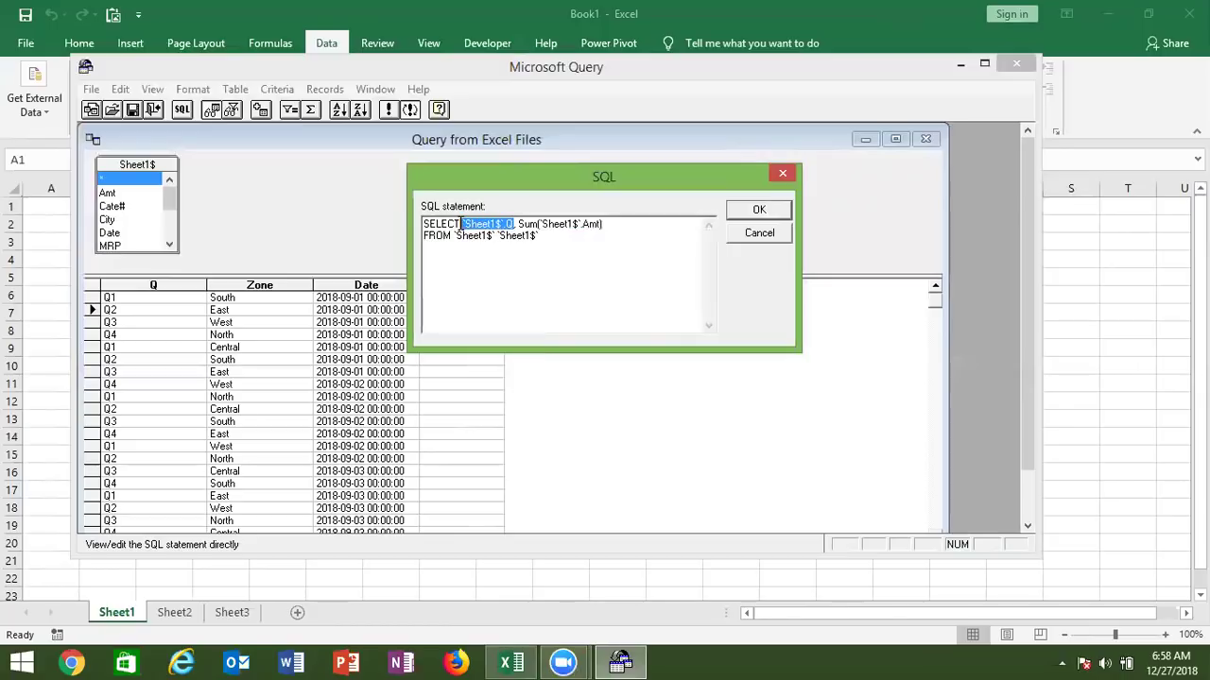
pyautogui.doubleClick(528, 235)
pyautogui.click(530, 224)
pyautogui.doubleClick(565, 224)
pyautogui.click(549, 236)
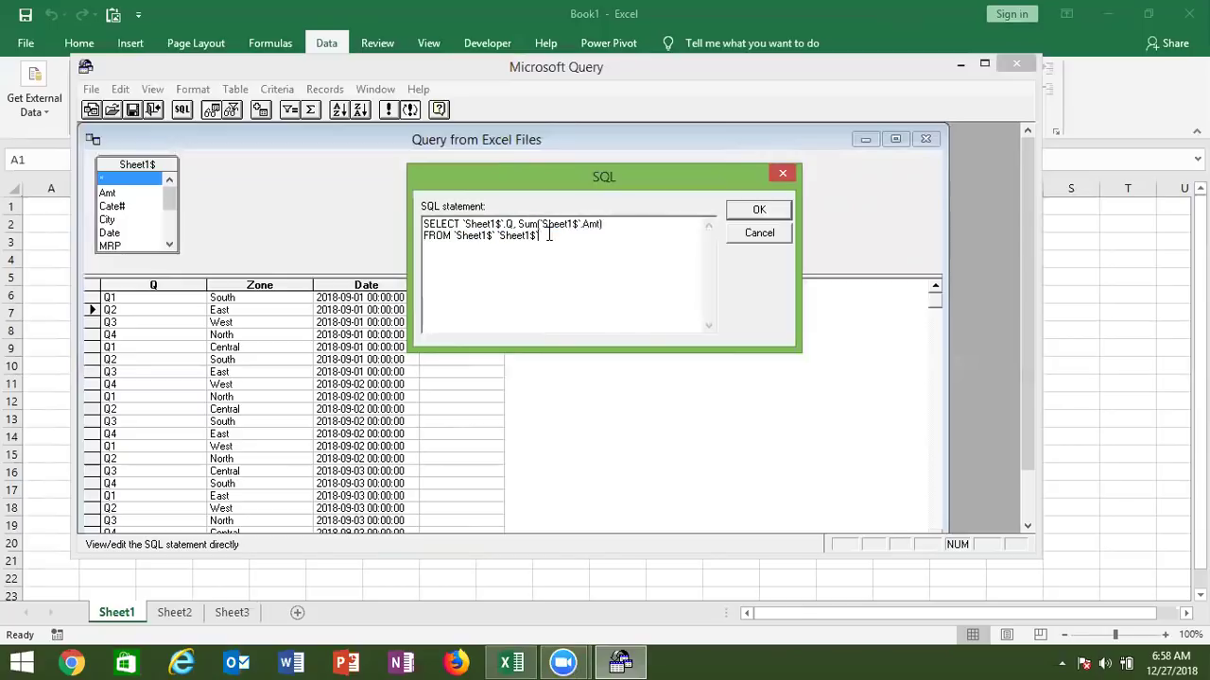
pyautogui.click(762, 215)
pyautogui.click(571, 285)
pyautogui.press('Return')
pyautogui.write('gr')
pyautogui.press('Escape')
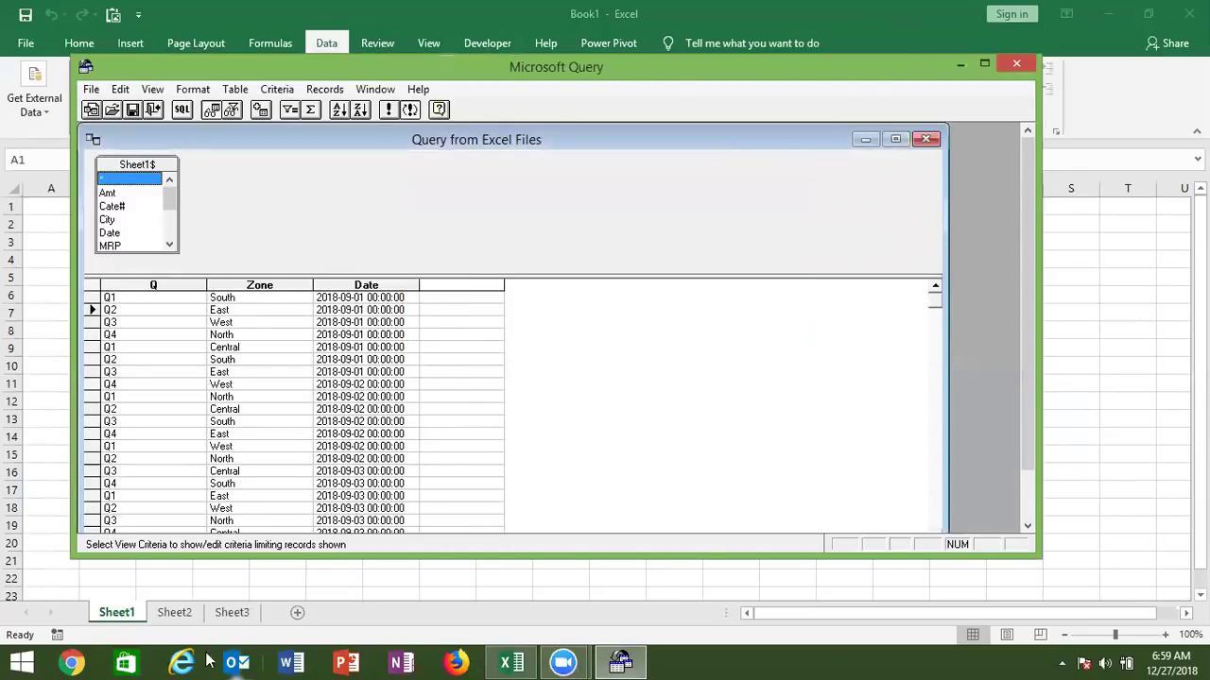
# In Chrome, go to google.com and search for 'excel formulas'
pyautogui.click(69, 661)
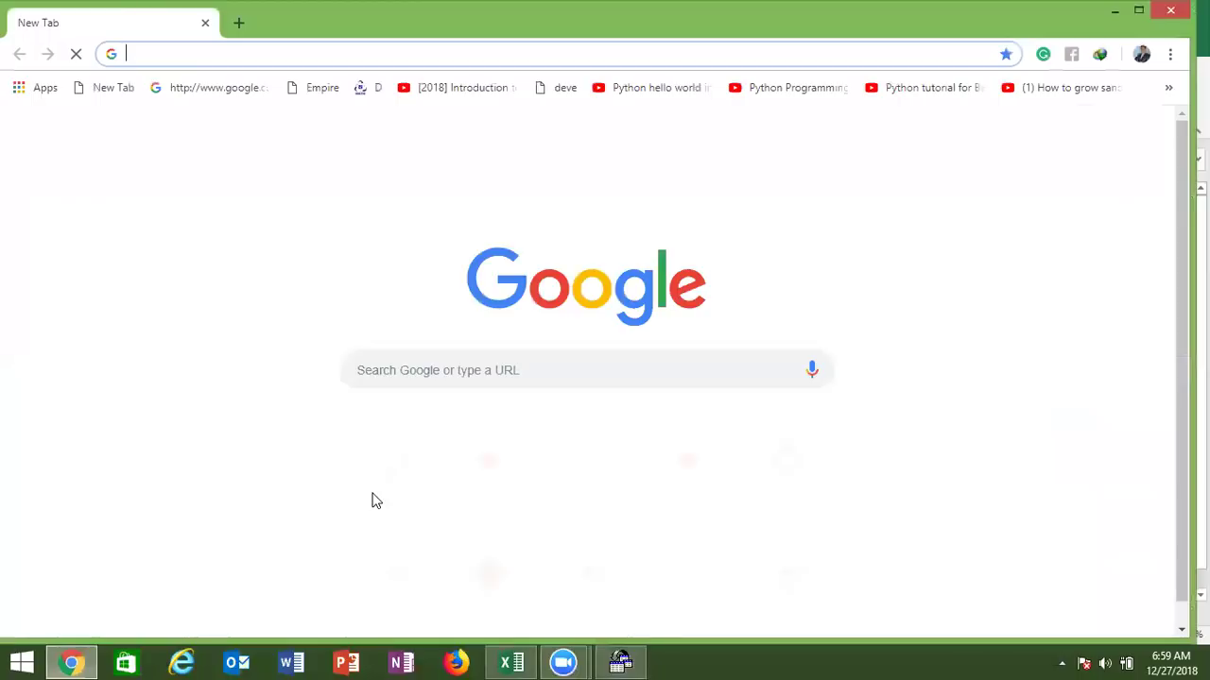
pyautogui.write('goo')
pyautogui.press('Right')
pyautogui.press('Return')
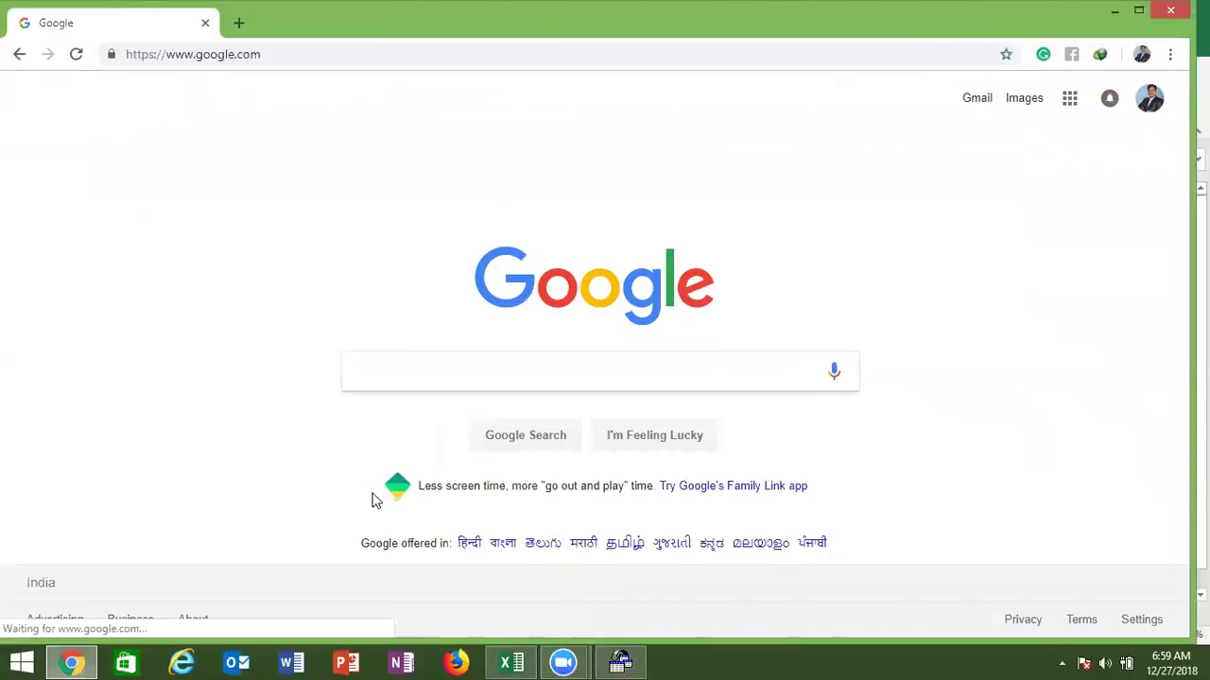
pyautogui.write('exce')
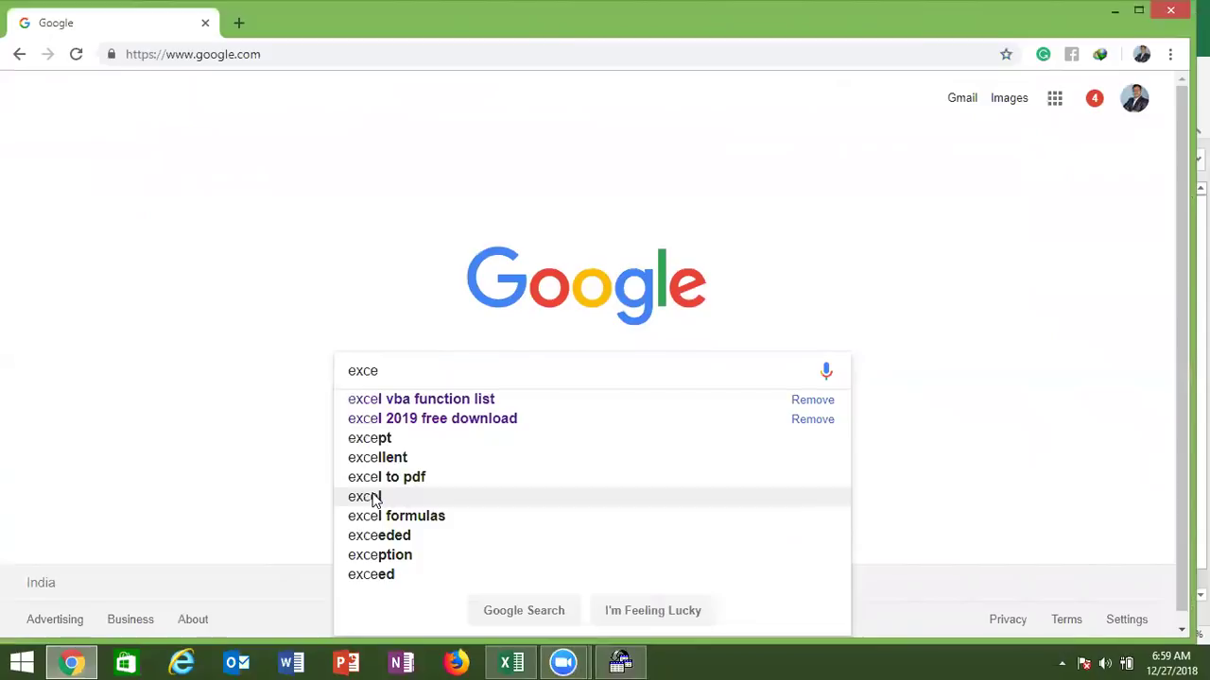
pyautogui.press('Down')
pyautogui.press('Return')
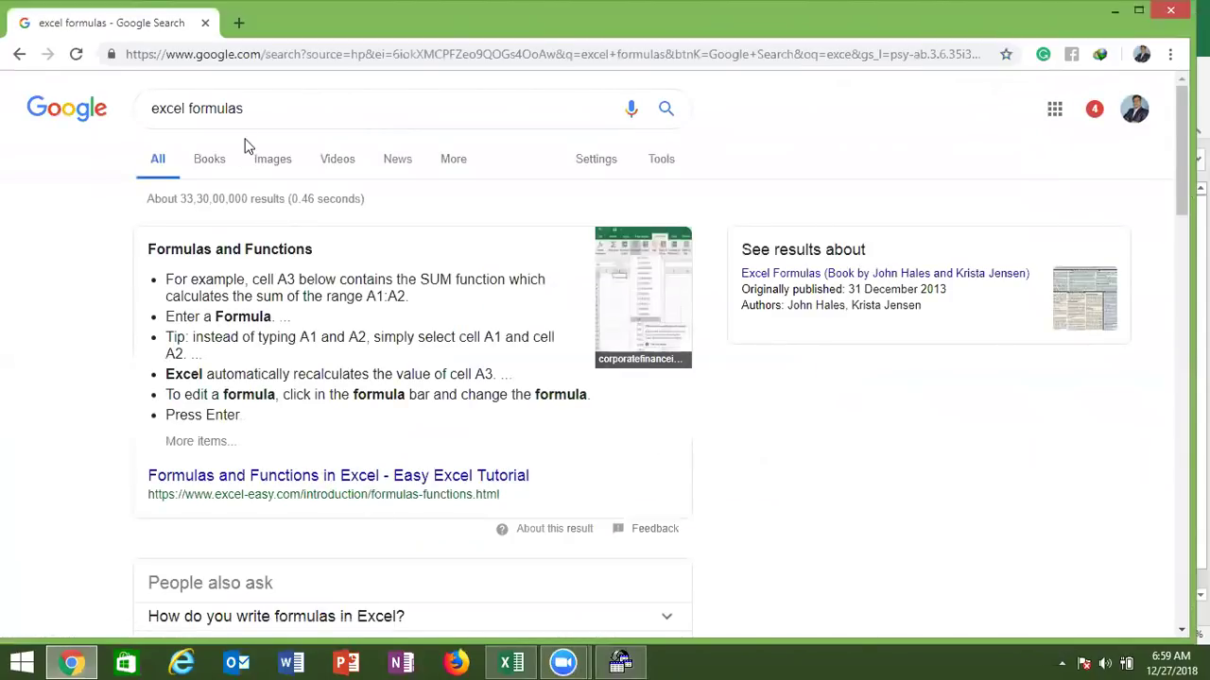
# Change the search to 'excel vba function list'
pyautogui.doubleClick(247, 105)
pyautogui.write('v')
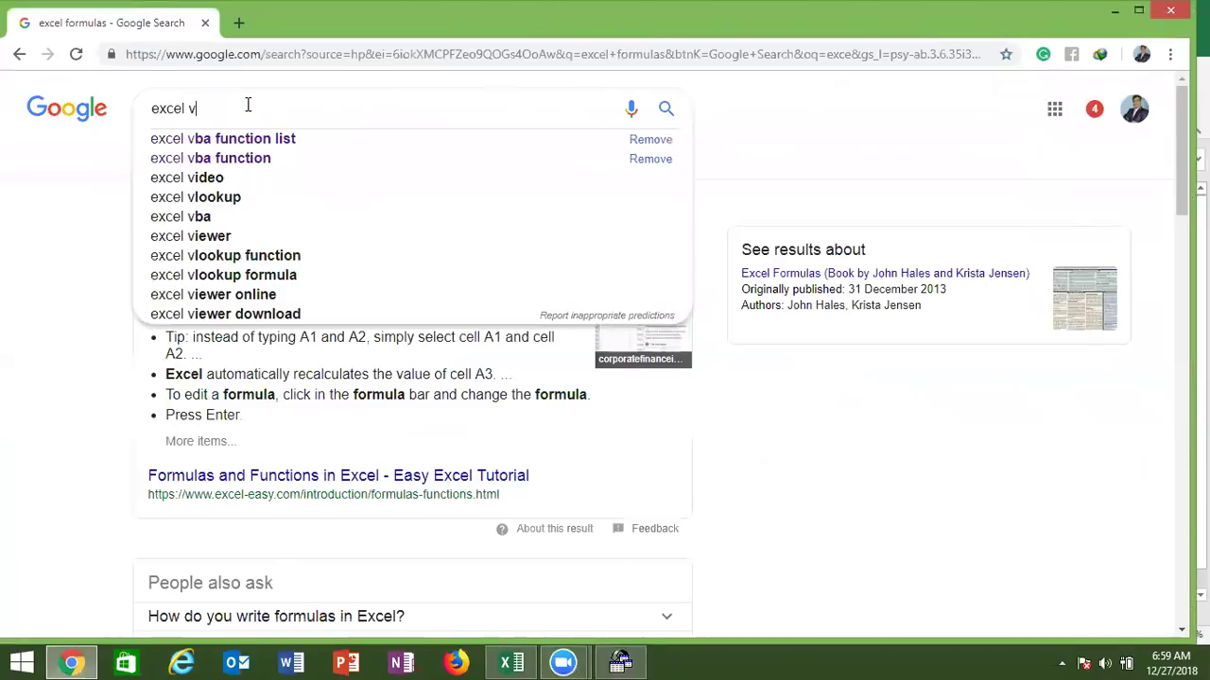
pyautogui.click(251, 140)
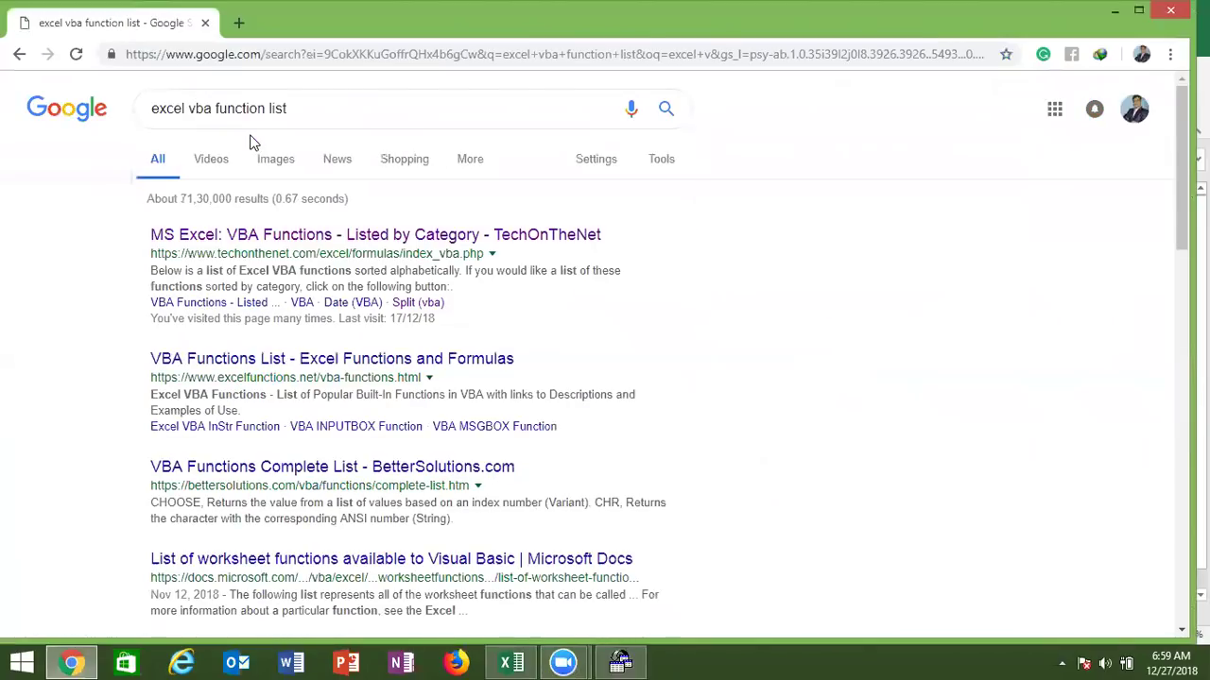
# Open the TechOnTheNet VBA functions result, then its SQL Tutorial page, and scroll through it
pyautogui.click(249, 235)
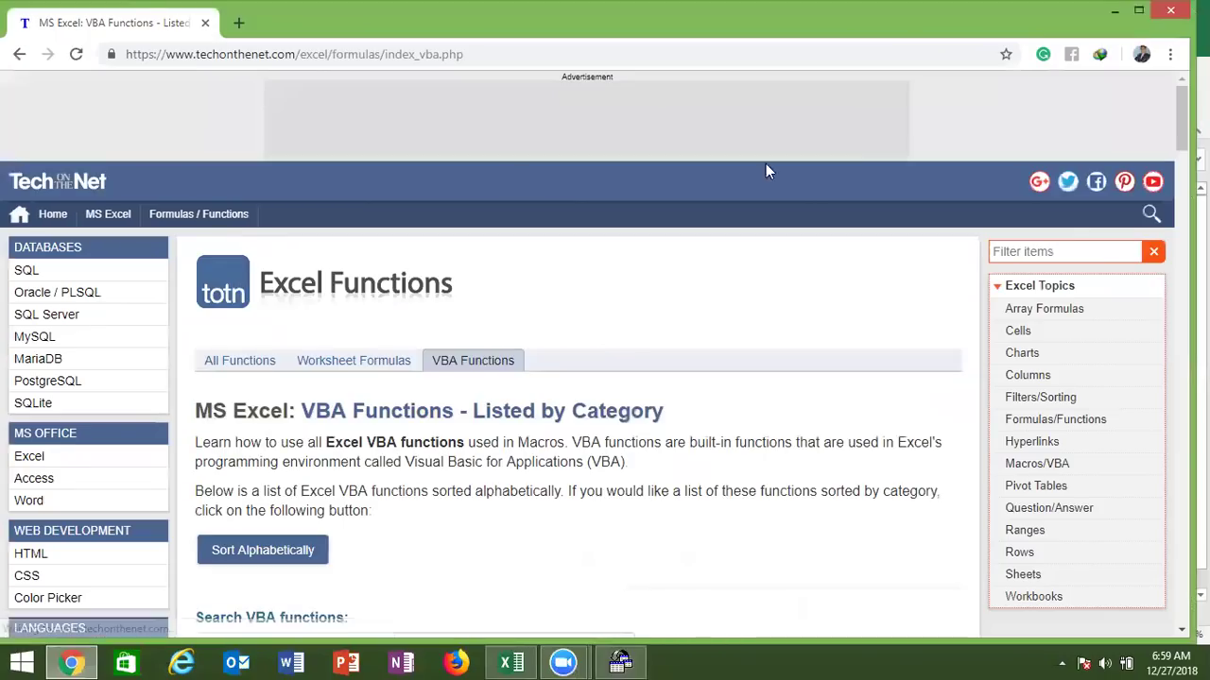
pyautogui.scroll(-2, 598, 372)
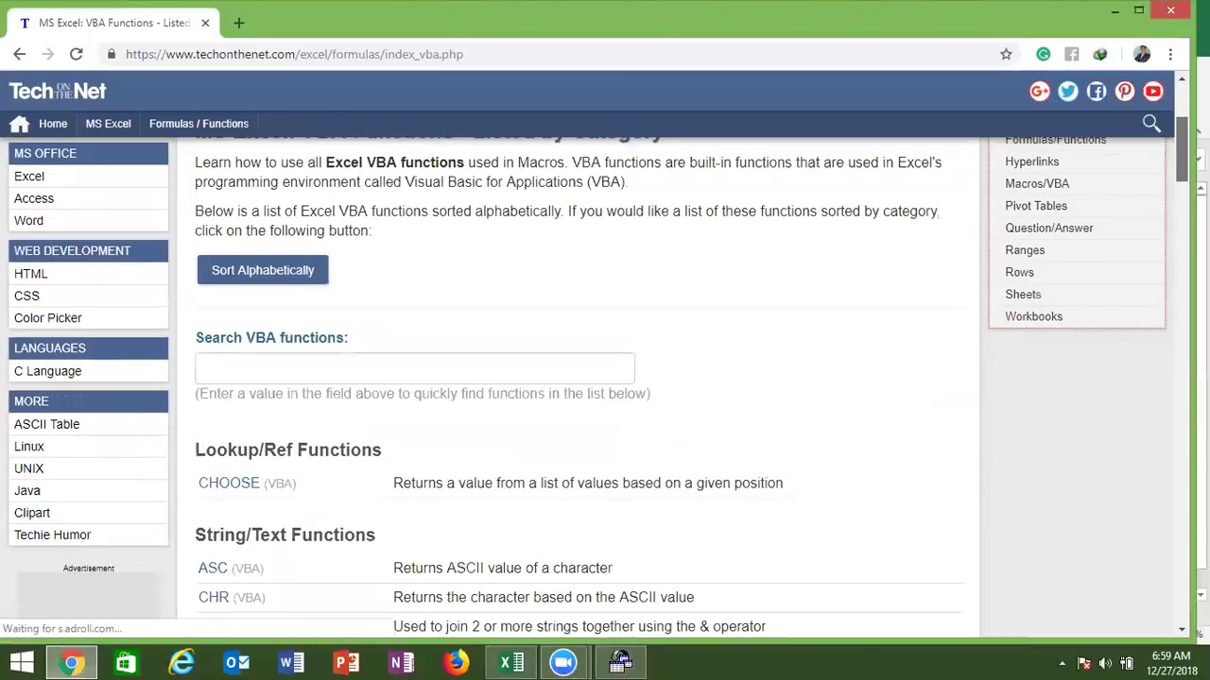
pyautogui.scroll(1, 641, 232)
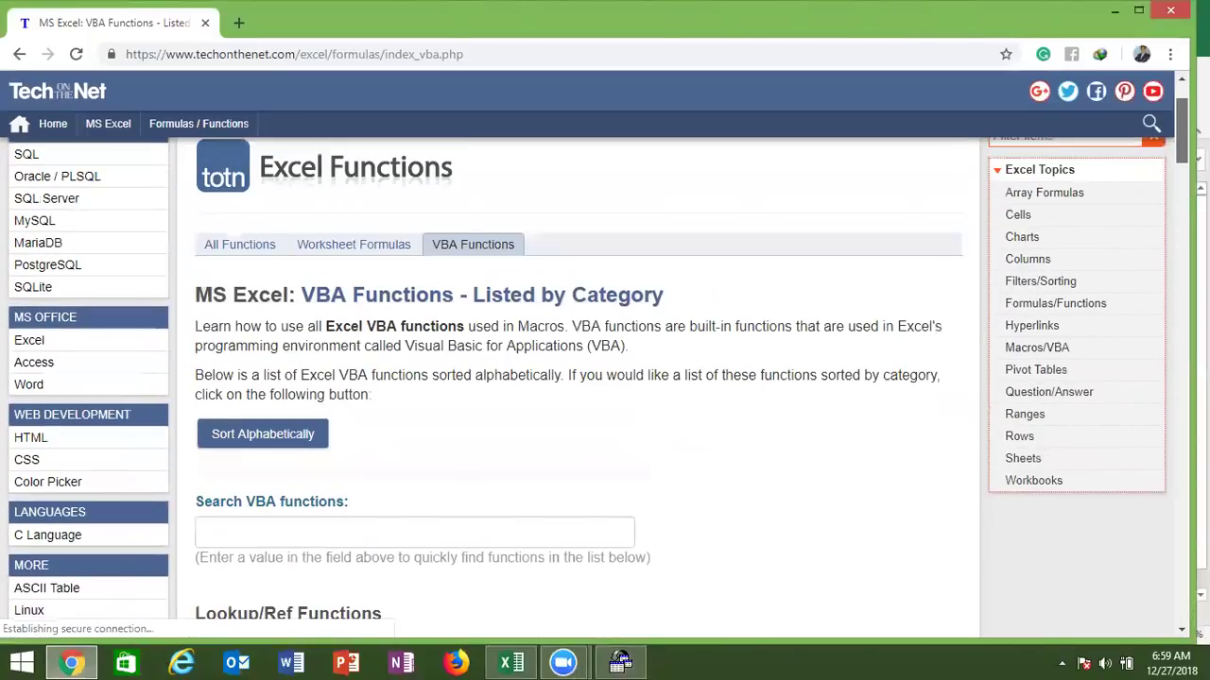
pyautogui.click(19, 162)
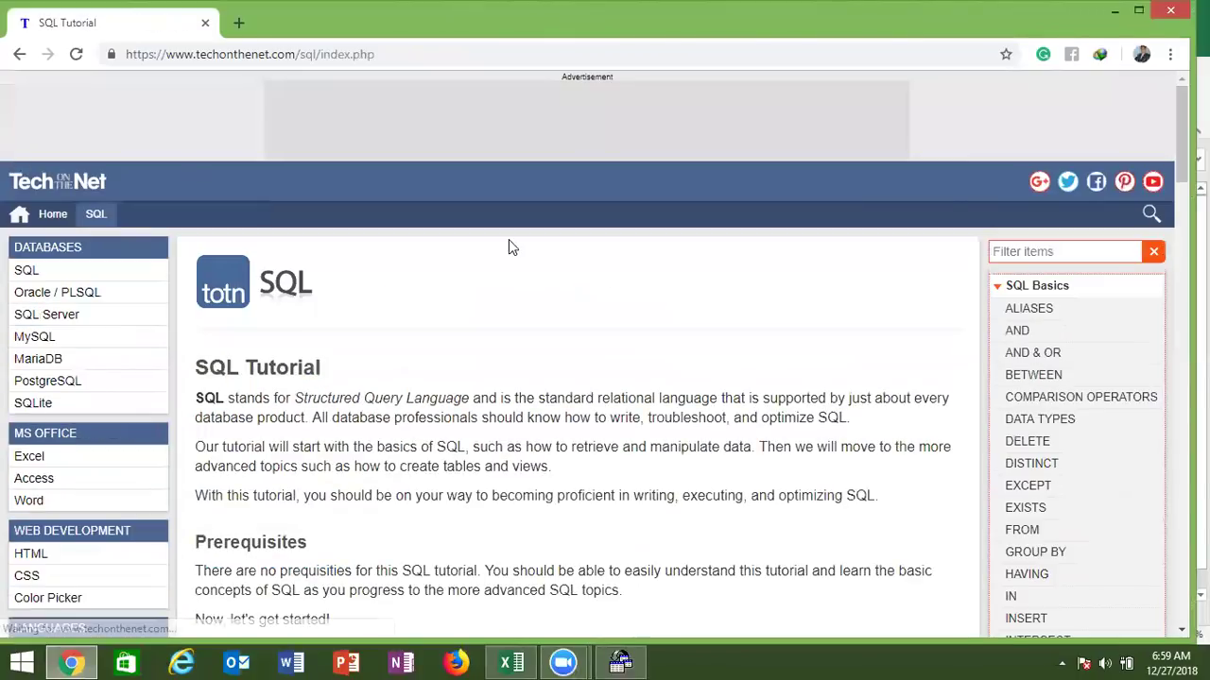
pyautogui.scroll(-4, 508, 239)
pyautogui.scroll(-2, 650, 245)
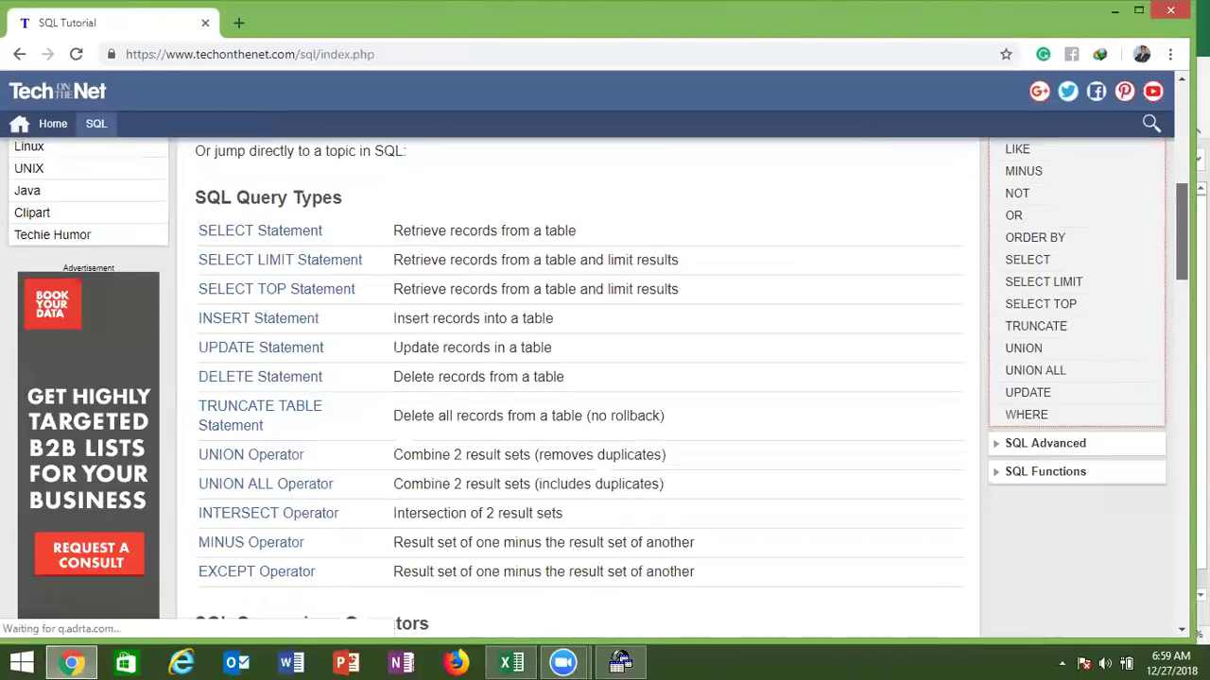
pyautogui.scroll(1, 650, 245)
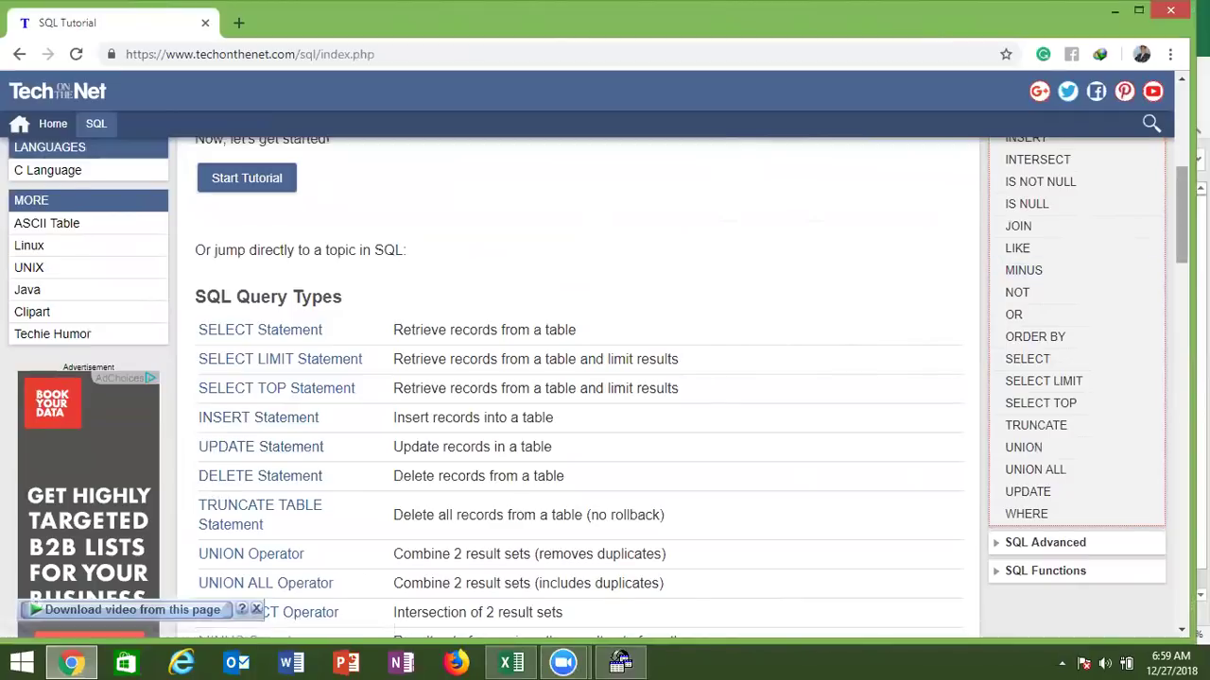
pyautogui.scroll(-3, 1021, 248)
pyautogui.scroll(-3, 1021, 248)
pyautogui.moveTo(1182, 312); pyautogui.dragTo(1176, 132)
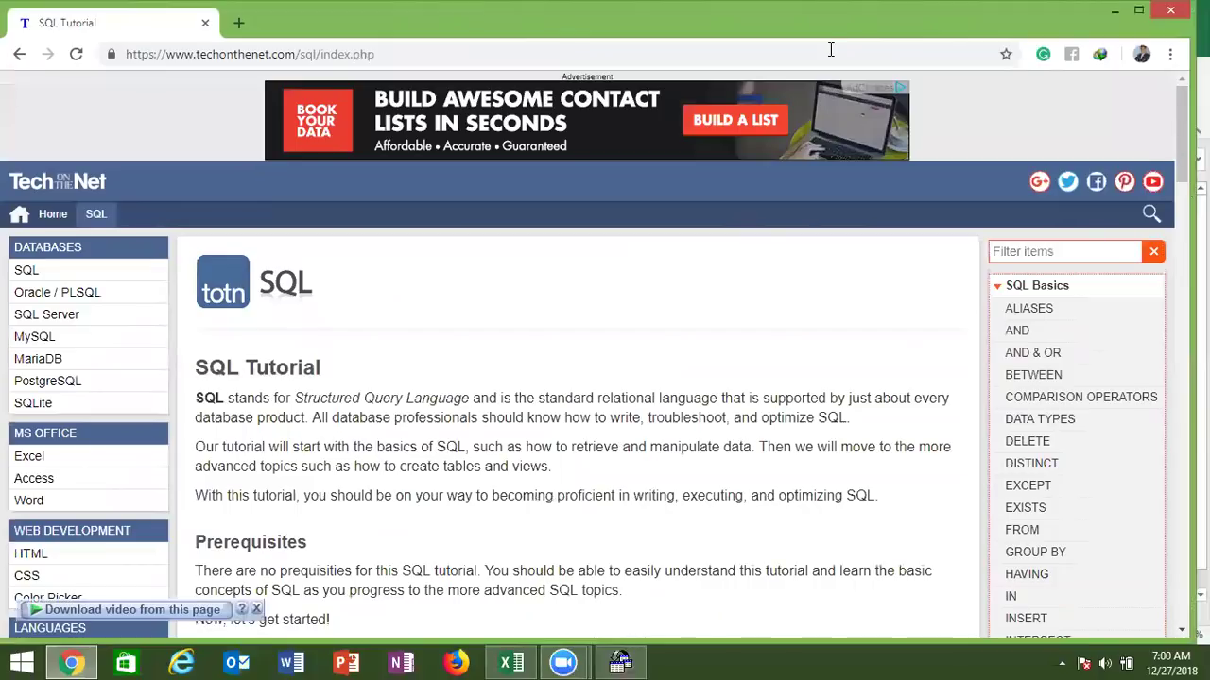
# Copy the SQL Tutorial page address and start a new browser tab
pyautogui.click(249, 54)
pyautogui.doubleClick(249, 54)
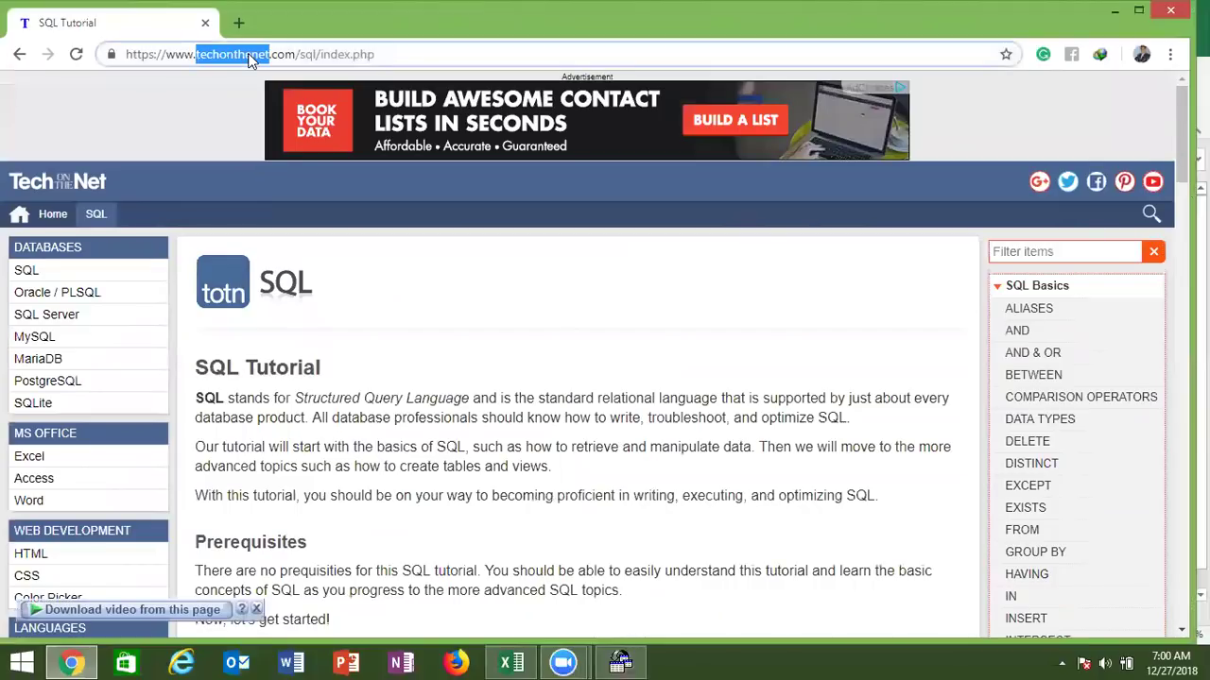
pyautogui.hotkey('ctrl', 'a')
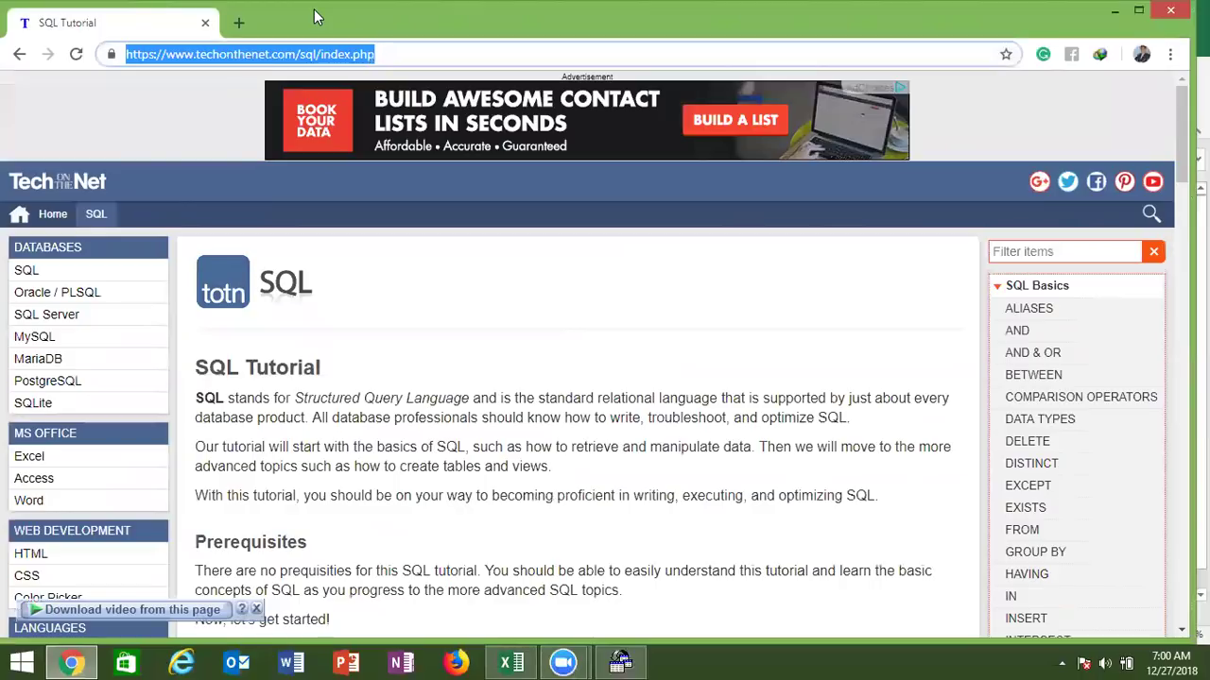
pyautogui.hotkey('alt', 'Tab')
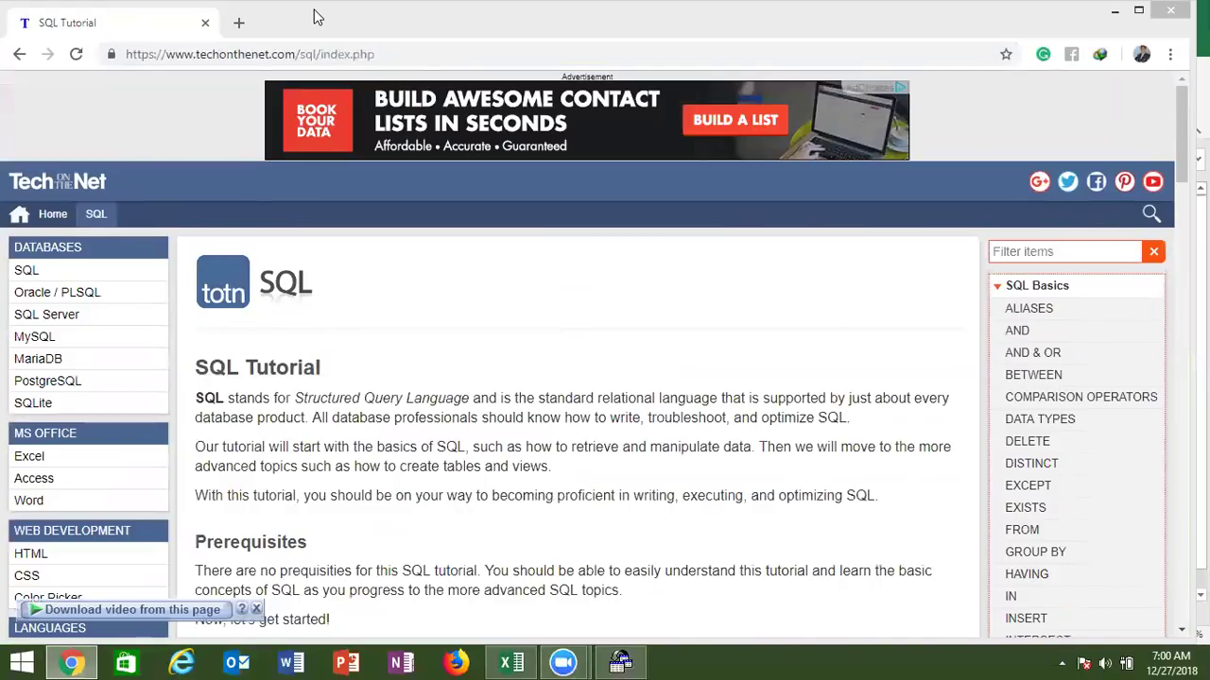
pyautogui.click(238, 23)
# Load the Gmail inbox in the new tab, then switch back to the Excel workbook Book1
pyautogui.write('gmail/')
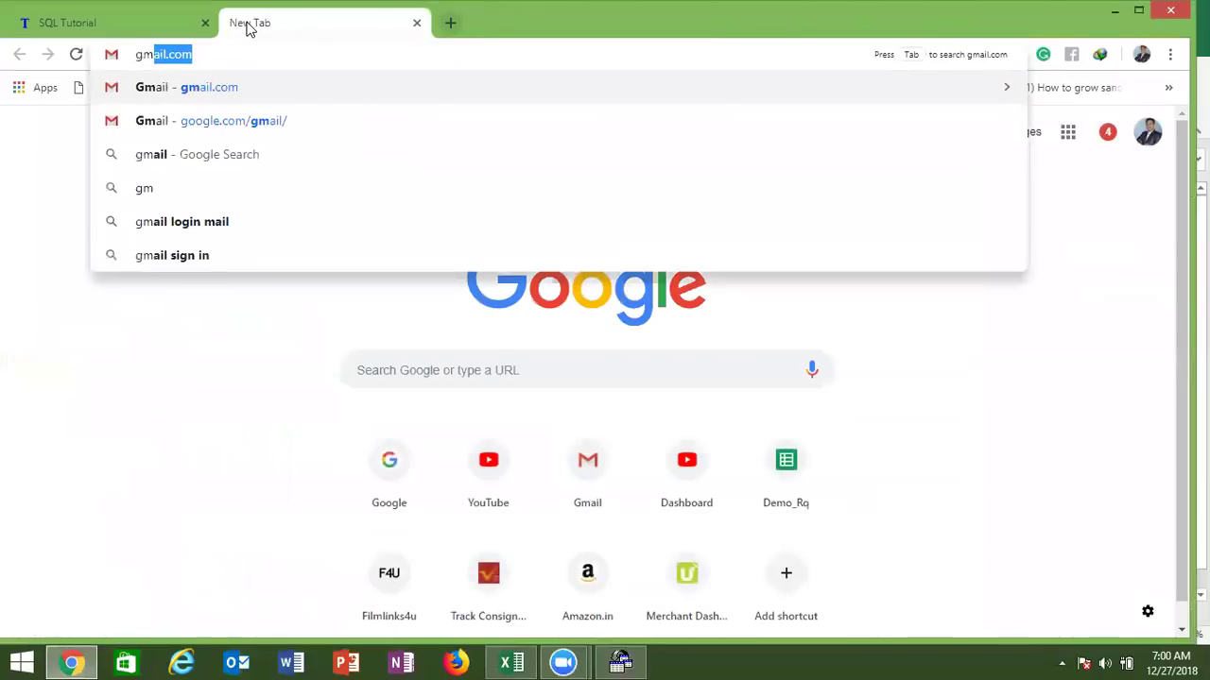
pyautogui.press('Down')
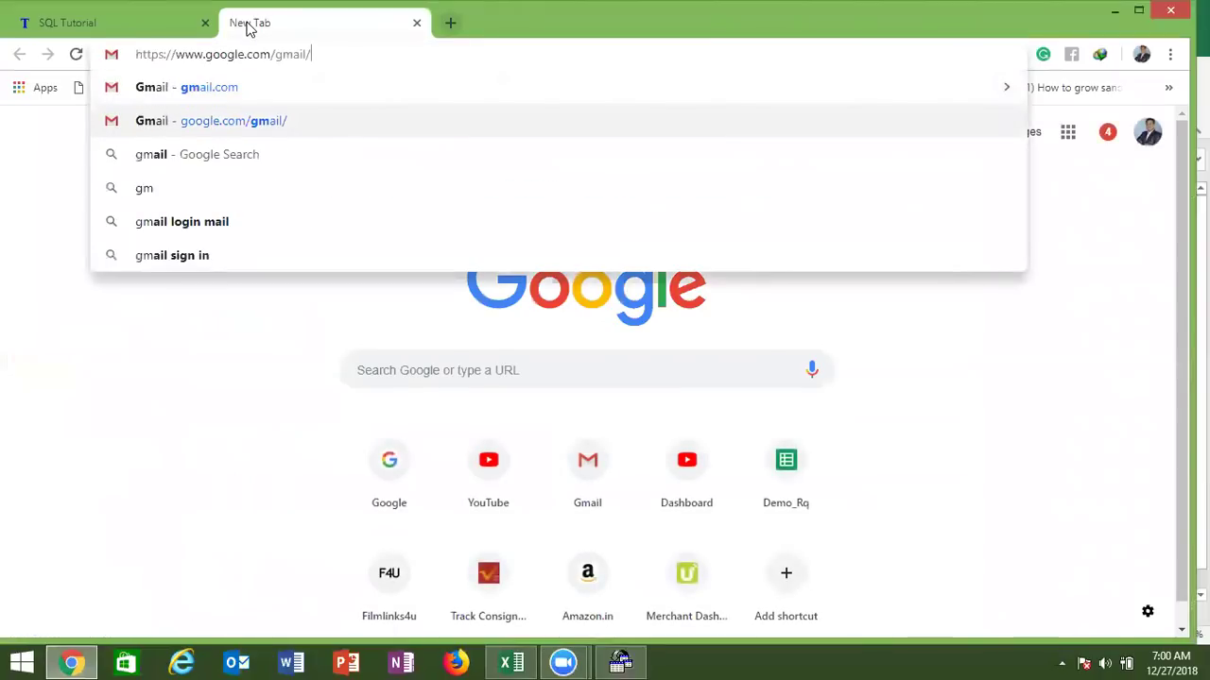
pyautogui.press('Return')
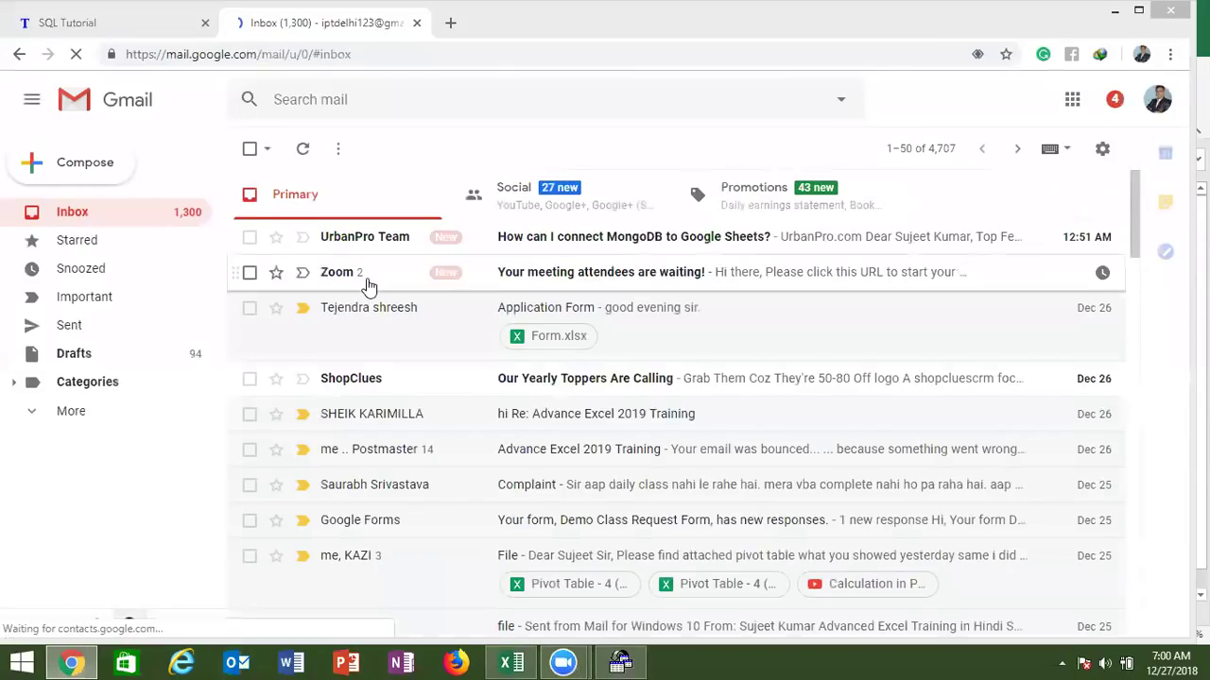
pyautogui.click(83, 168)
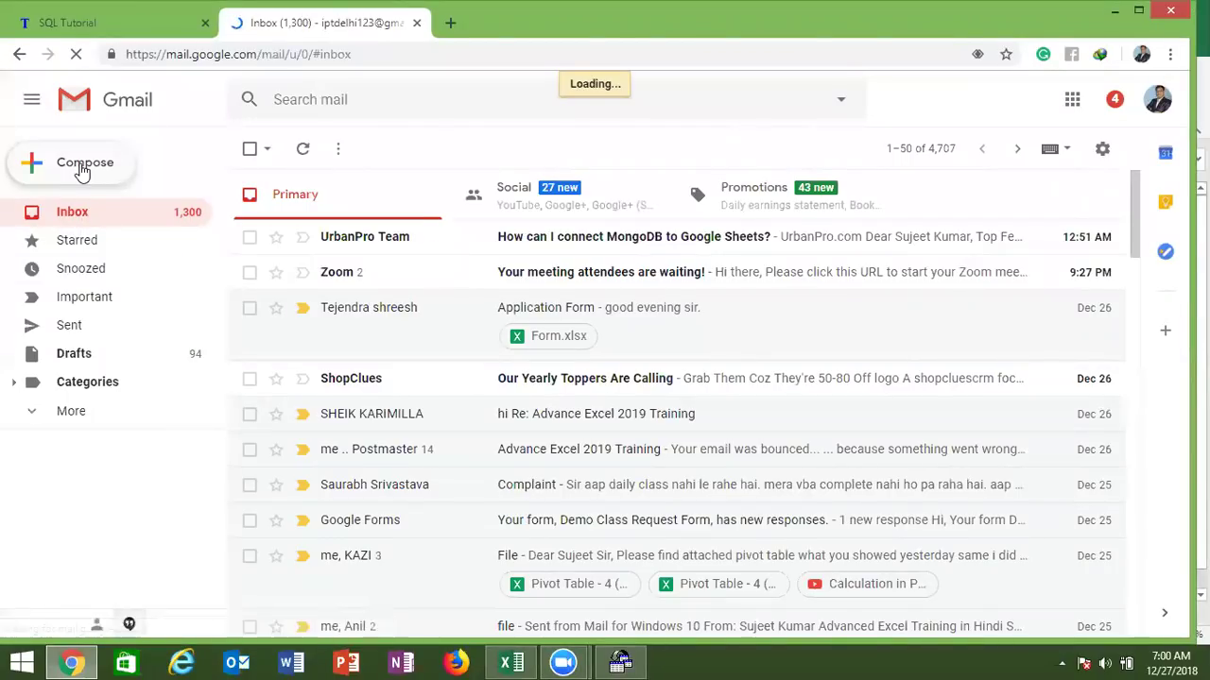
pyautogui.click(501, 662)
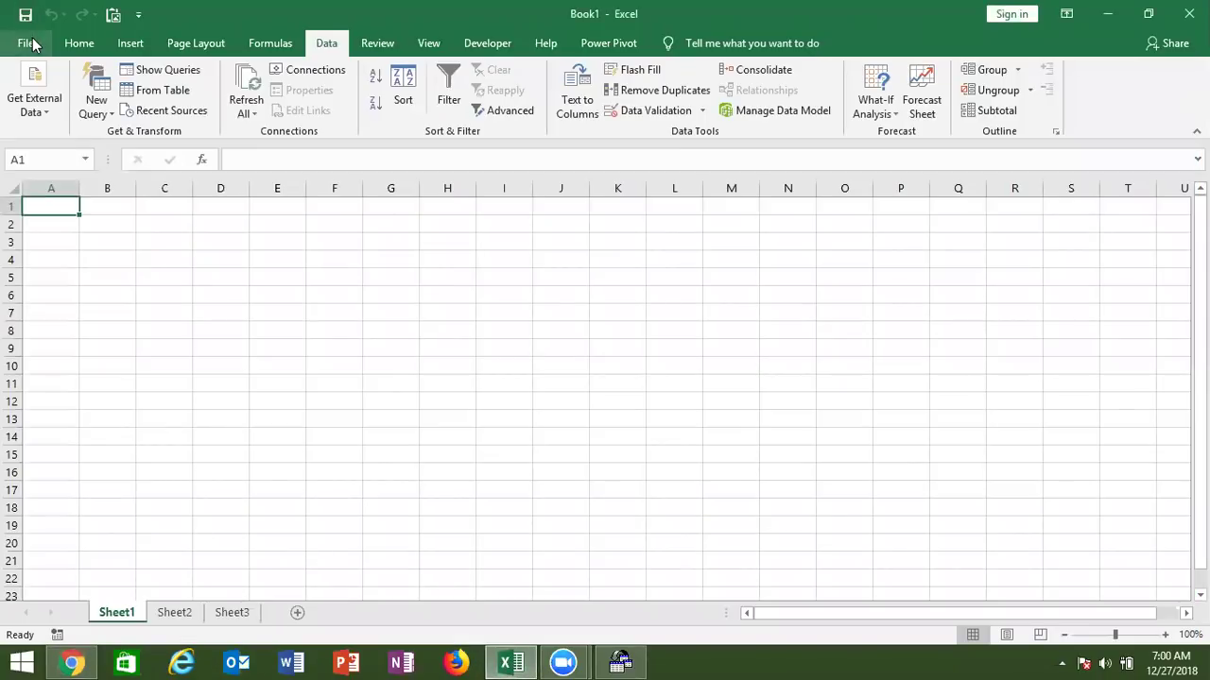
pyautogui.click(27, 43)
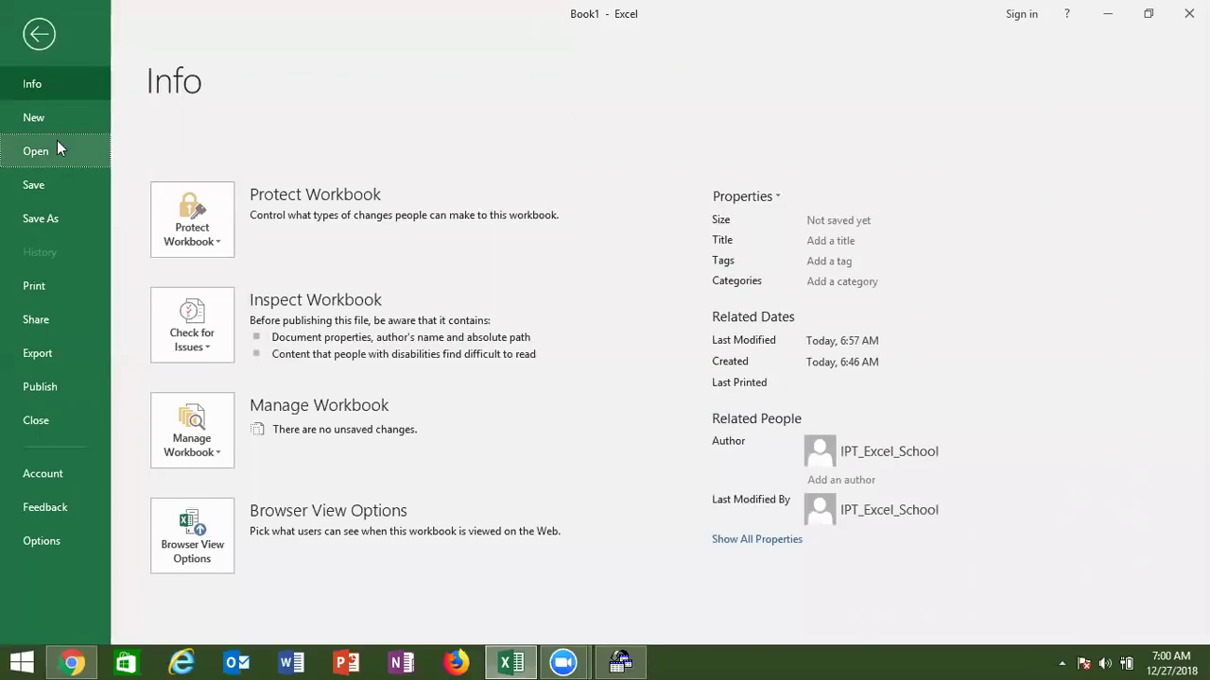
pyautogui.click(57, 143)
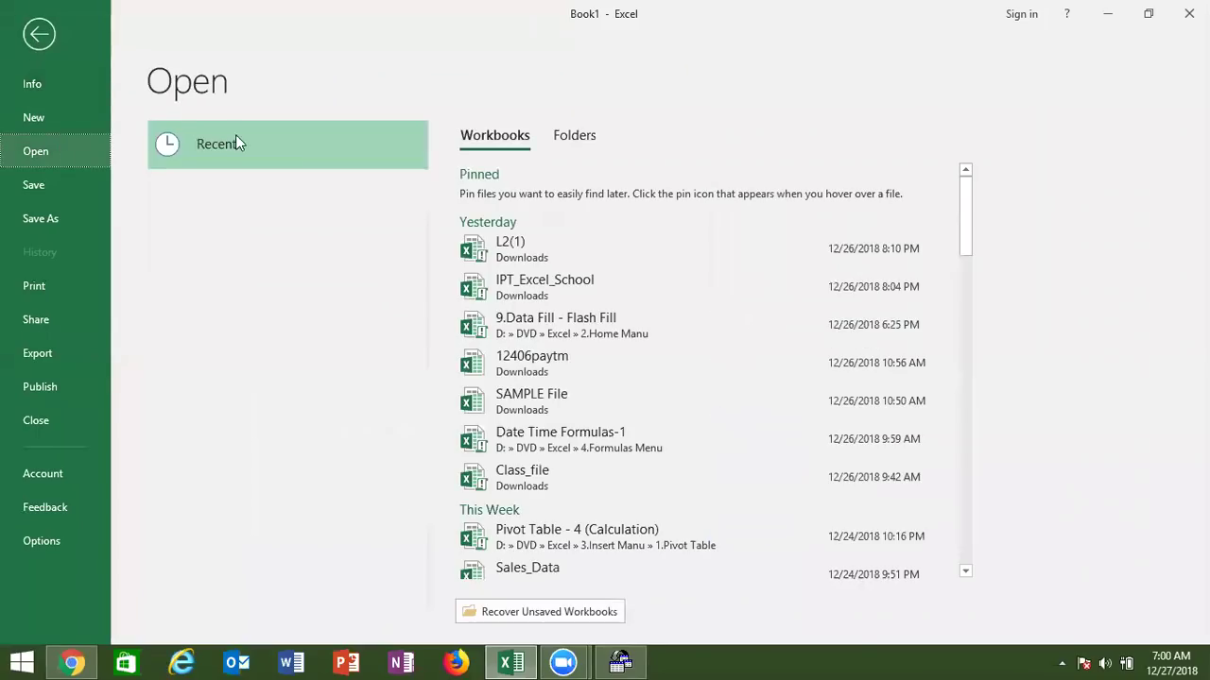
pyautogui.click(565, 295)
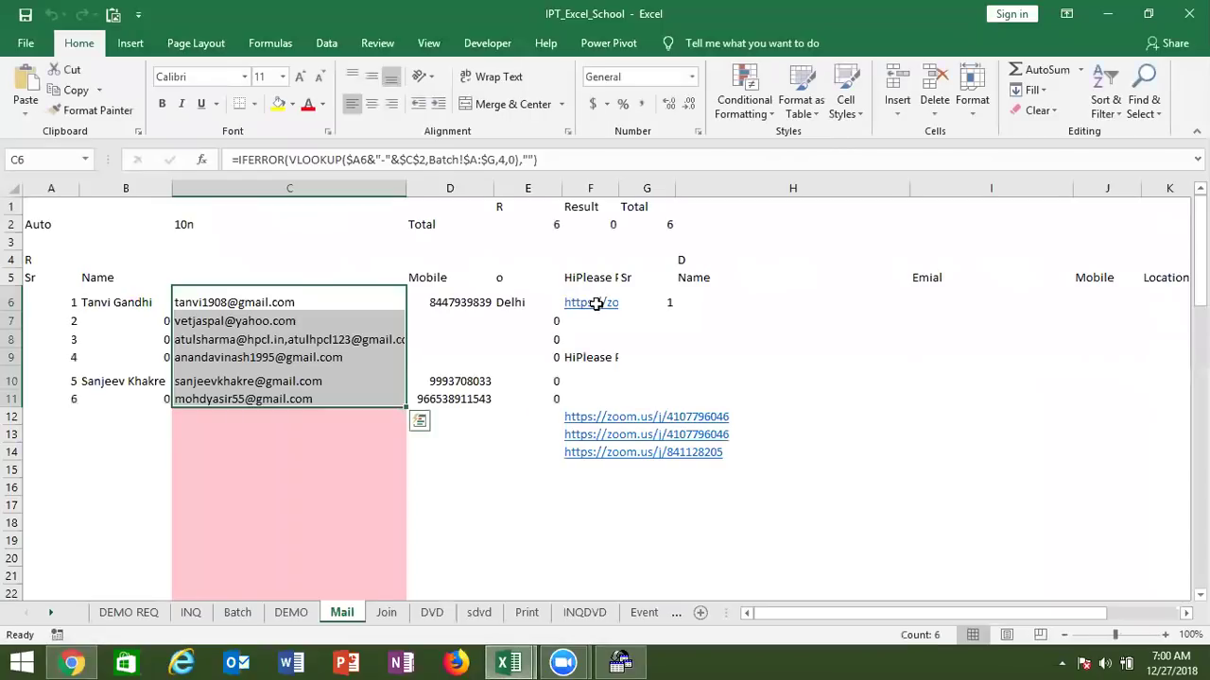
pyautogui.click(251, 222)
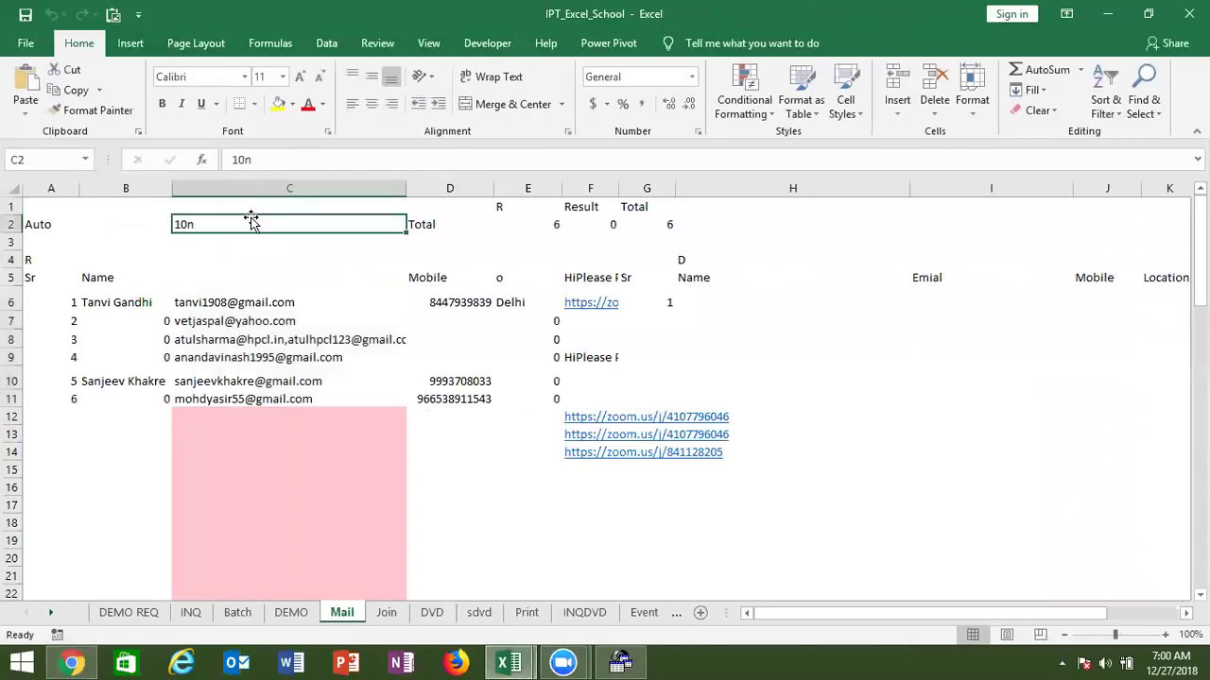
pyautogui.write('6.30')
pyautogui.press('Return')
pyautogui.press('Right')
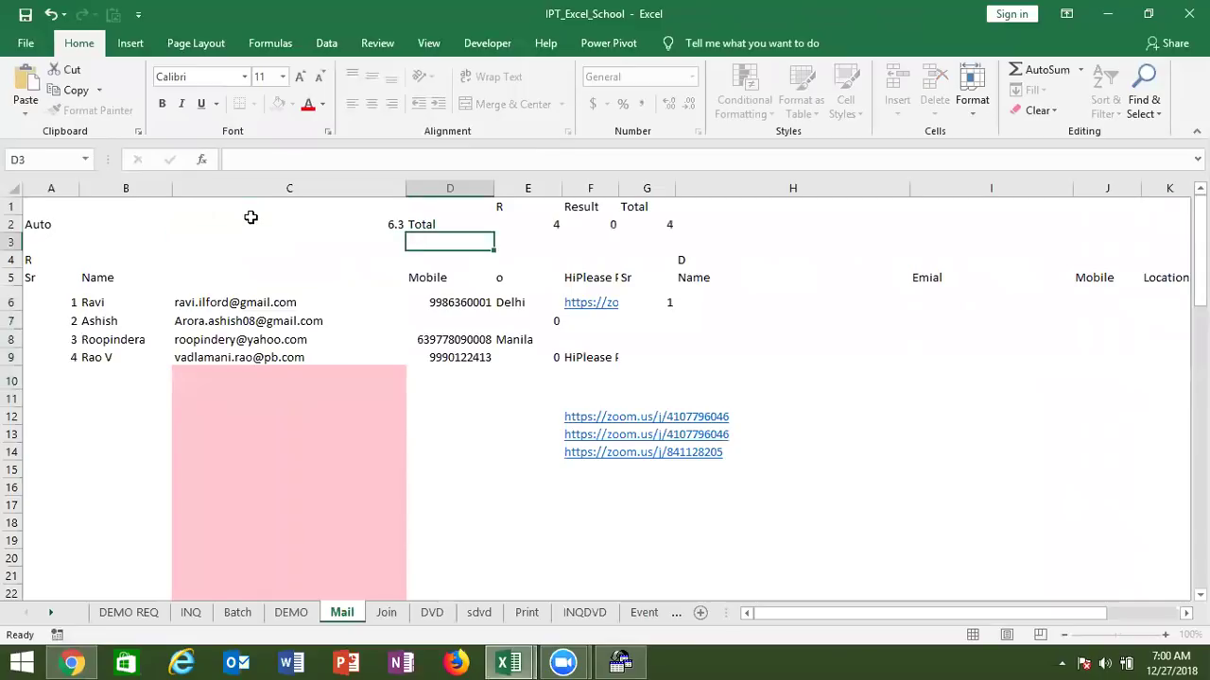
pyautogui.press('Right')
pyautogui.press('Right')
pyautogui.press('Down')
pyautogui.press('Down')
pyautogui.press('Down')
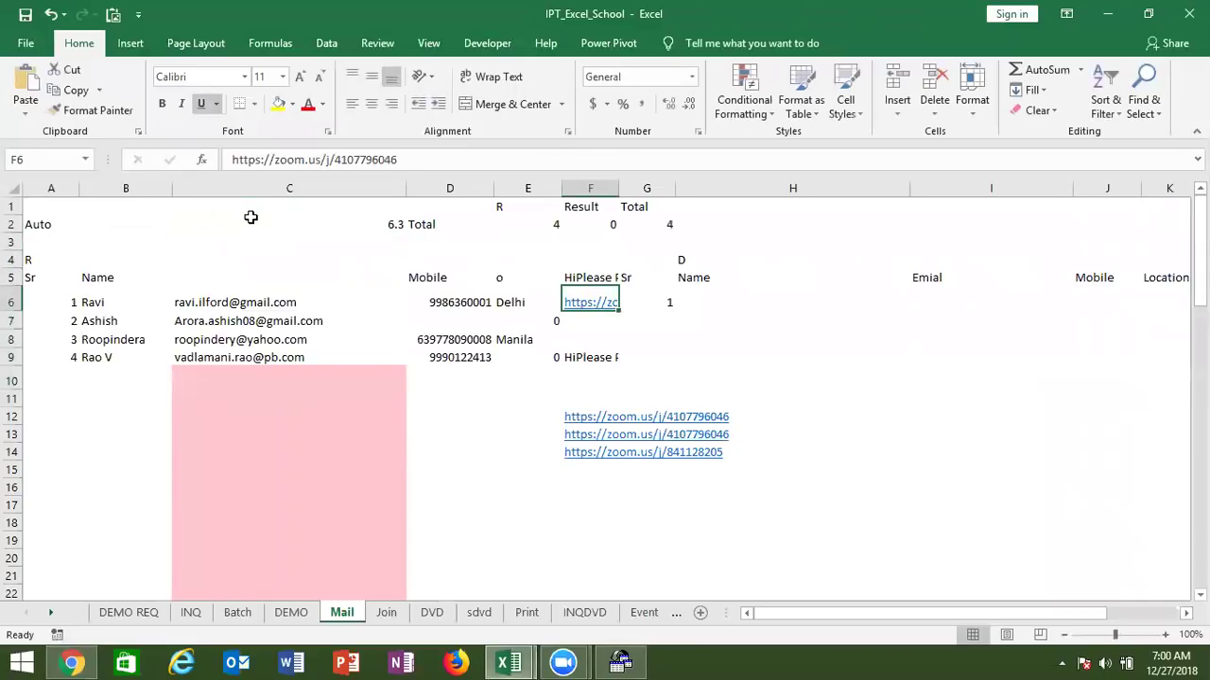
pyautogui.write('https://www.techonthenet.com/sql/index.php')
pyautogui.press('Left')
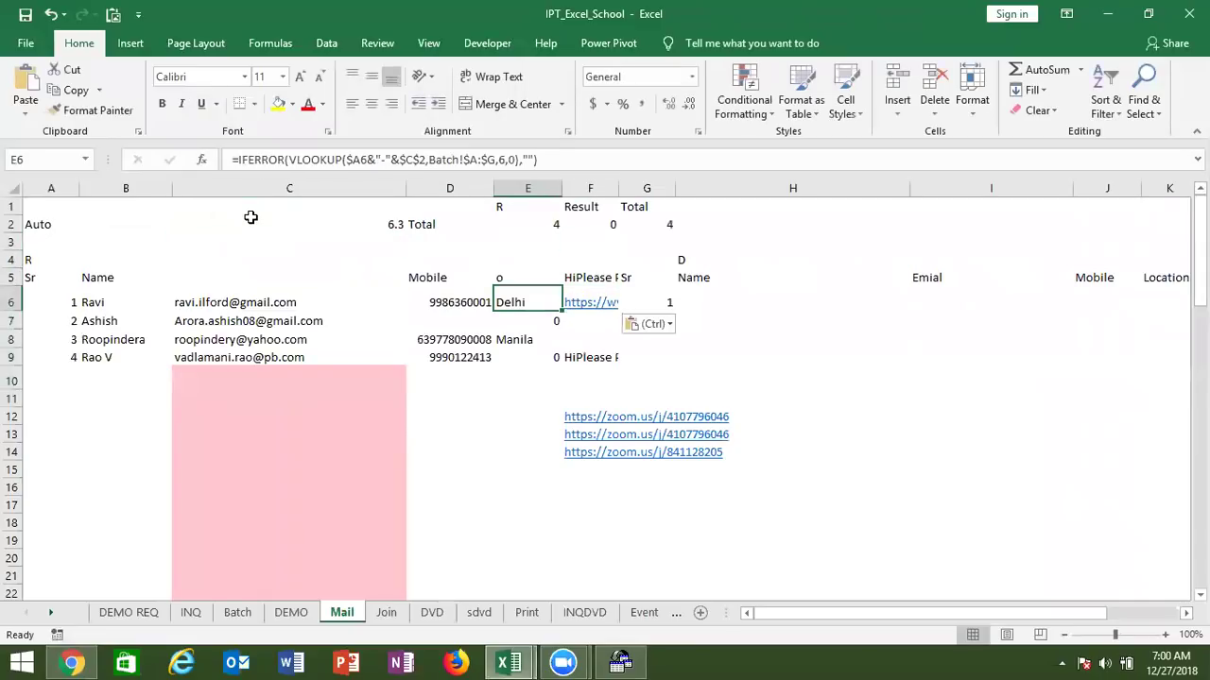
pyautogui.press('Left')
pyautogui.press('Left')
pyautogui.hotkey('shift', 'Down')
pyautogui.hotkey('shift', 'Down')
pyautogui.hotkey('shift', 'Down')
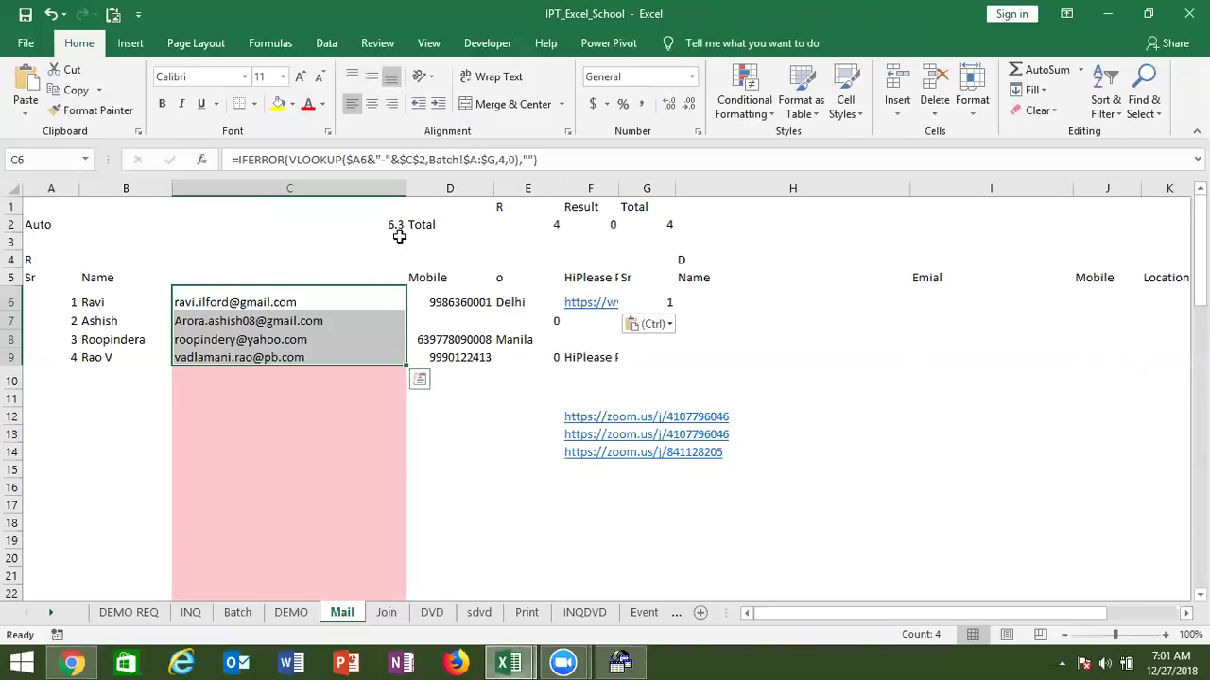
pyautogui.press('Right')
pyautogui.press('Right')
pyautogui.press('Right')
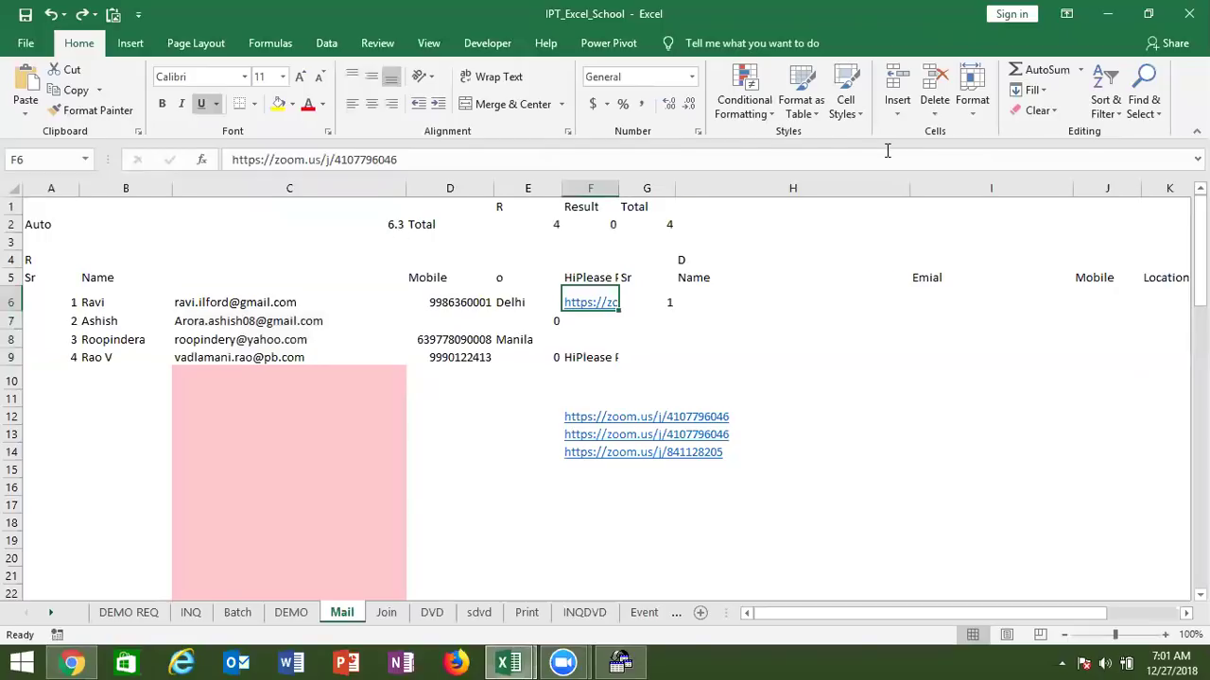
pyautogui.click(1189, 14)
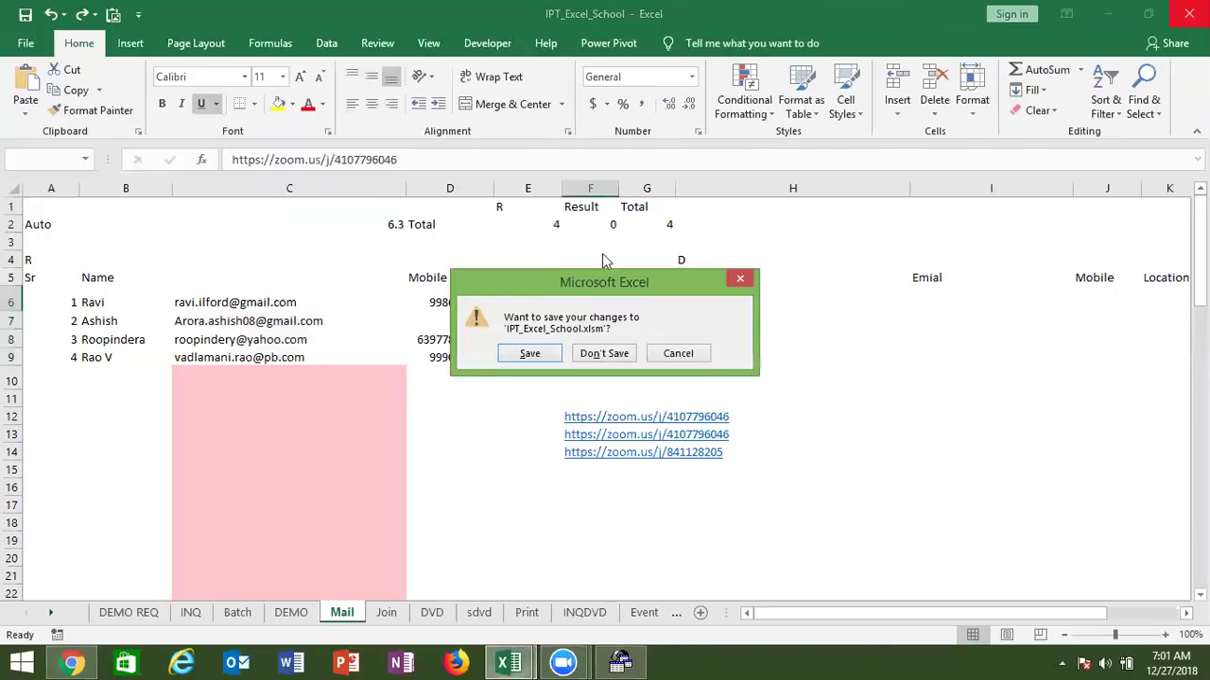
pyautogui.click(591, 354)
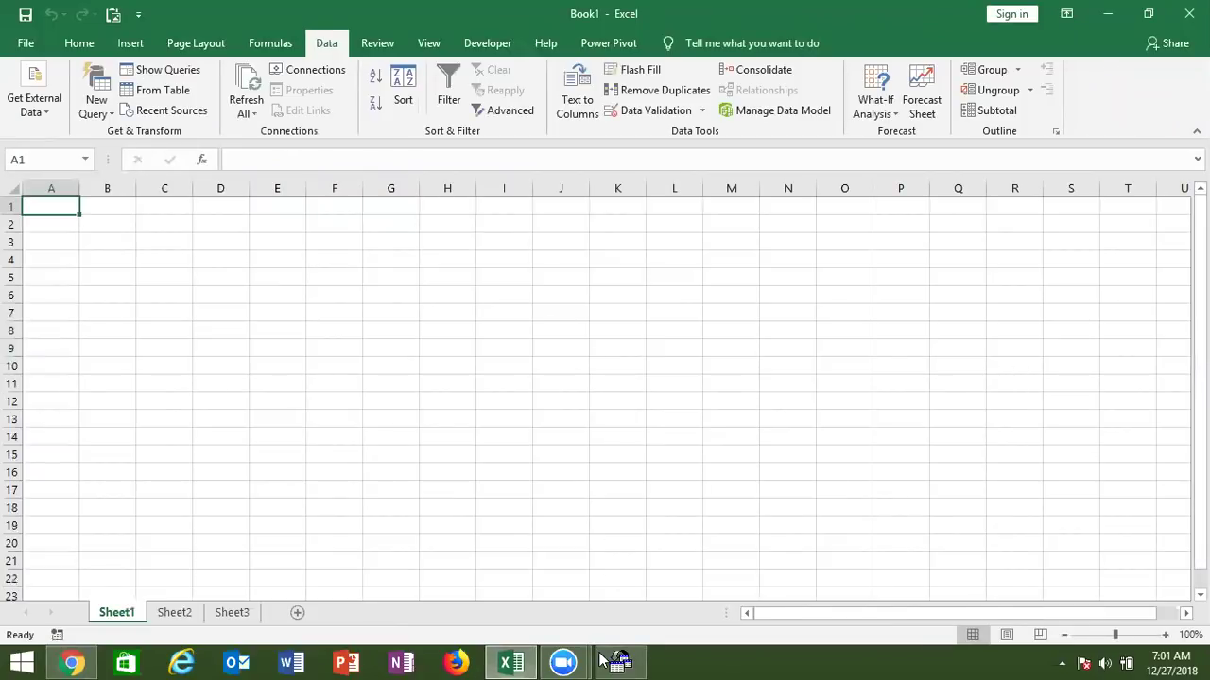
# Switch to the Microsoft Query window showing Sheet1$ records in Q, Zone and Date columns
pyautogui.click(619, 661)
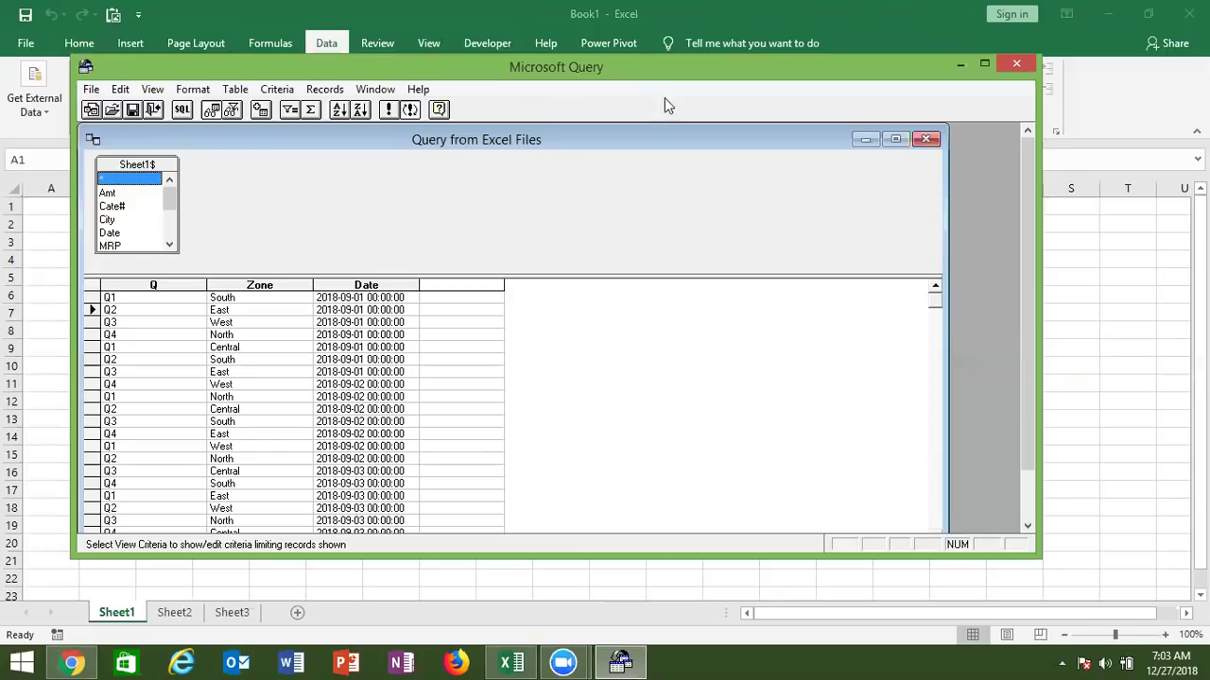
# Close Microsoft Query, cancel the import, and start From Microsoft Query with the Excel Files data source
pyautogui.click(1022, 65)
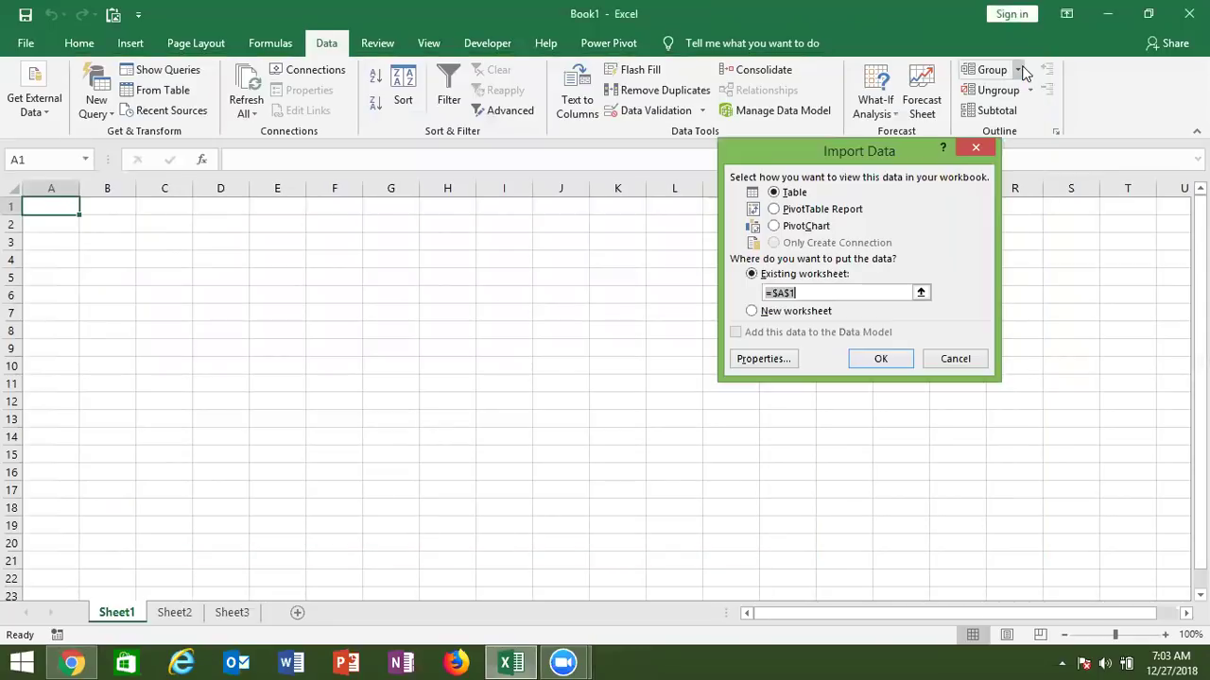
pyautogui.press('Escape')
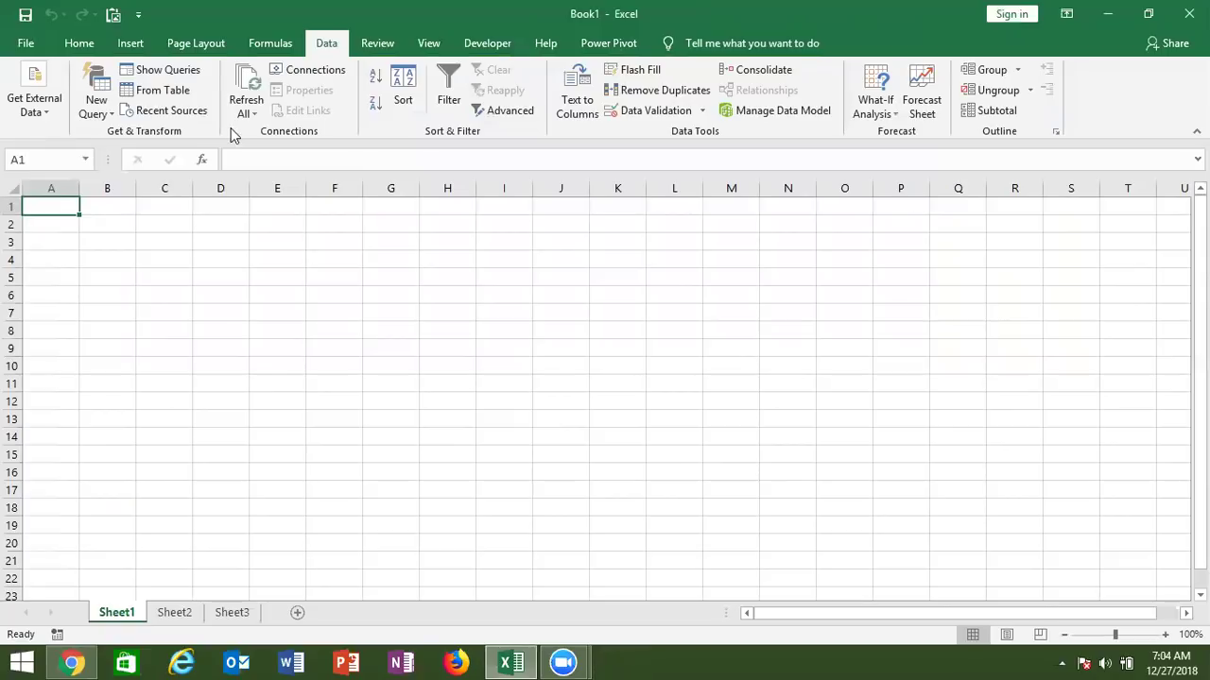
pyautogui.click(38, 112)
pyautogui.click(36, 168)
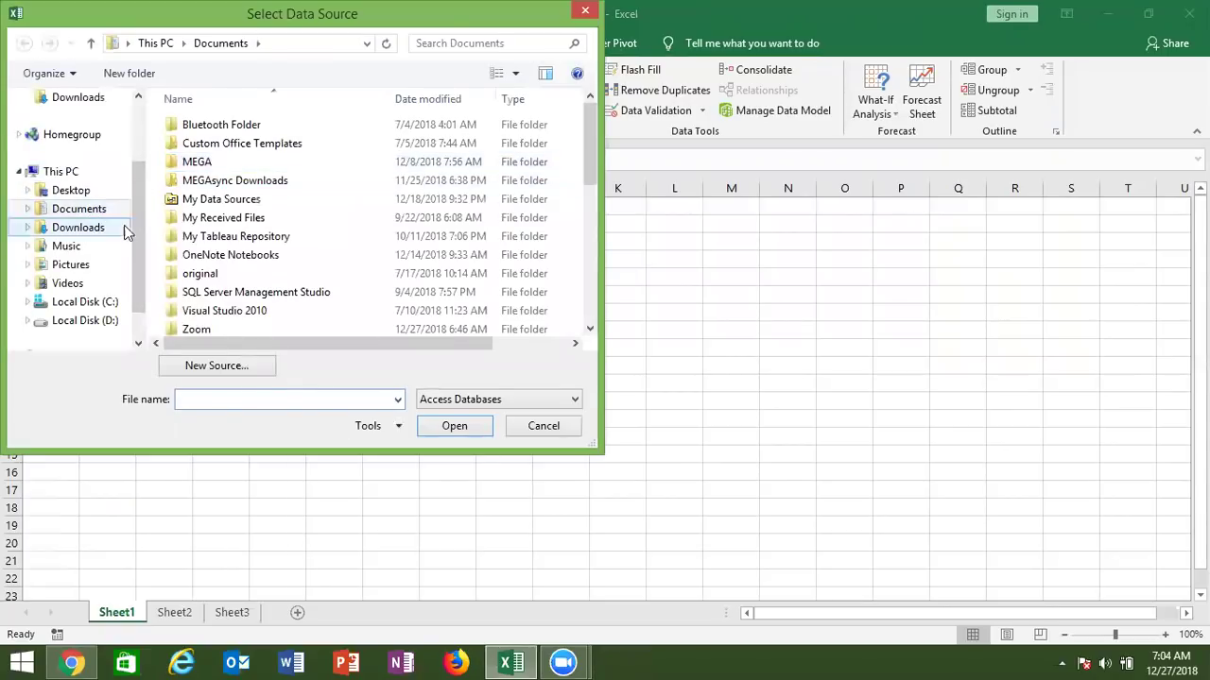
pyautogui.press('Escape')
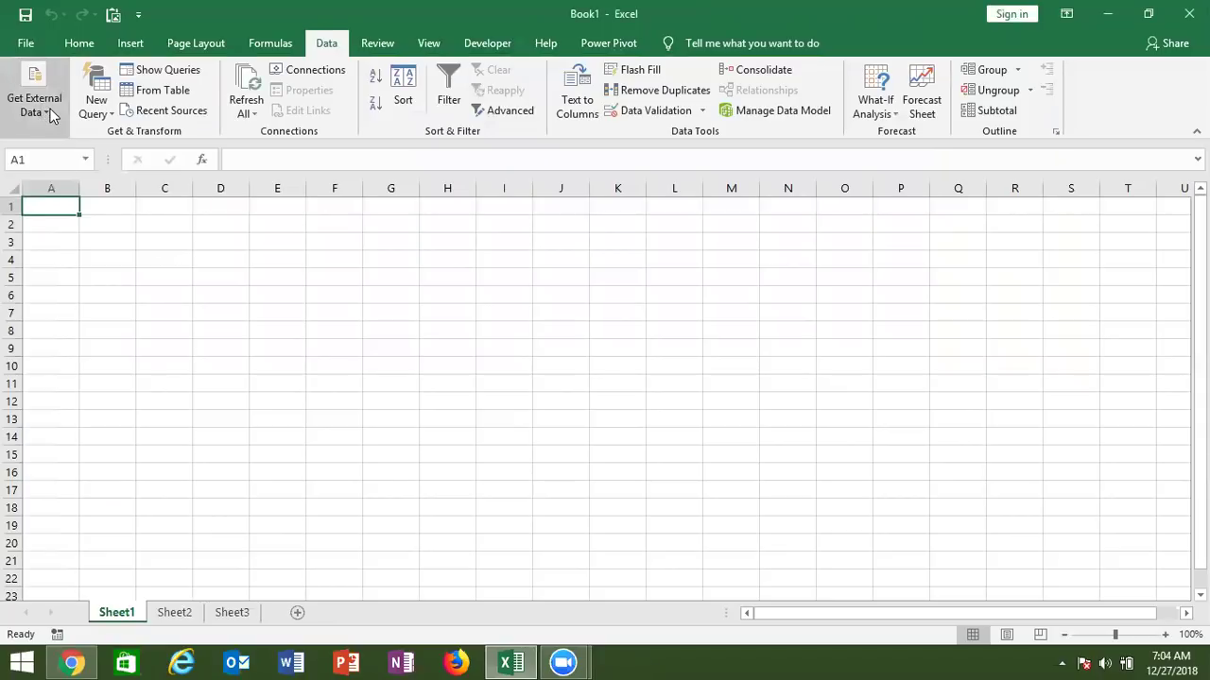
pyautogui.click(47, 113)
pyautogui.click(146, 186)
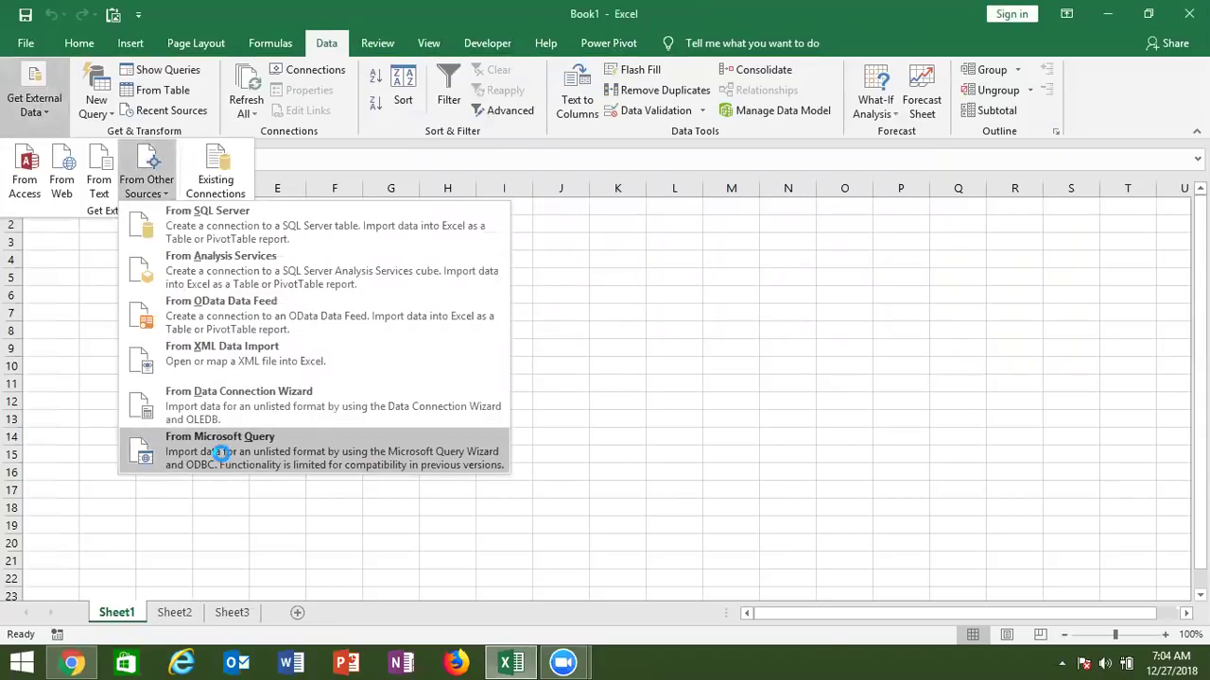
pyautogui.click(223, 455)
pyautogui.click(451, 296)
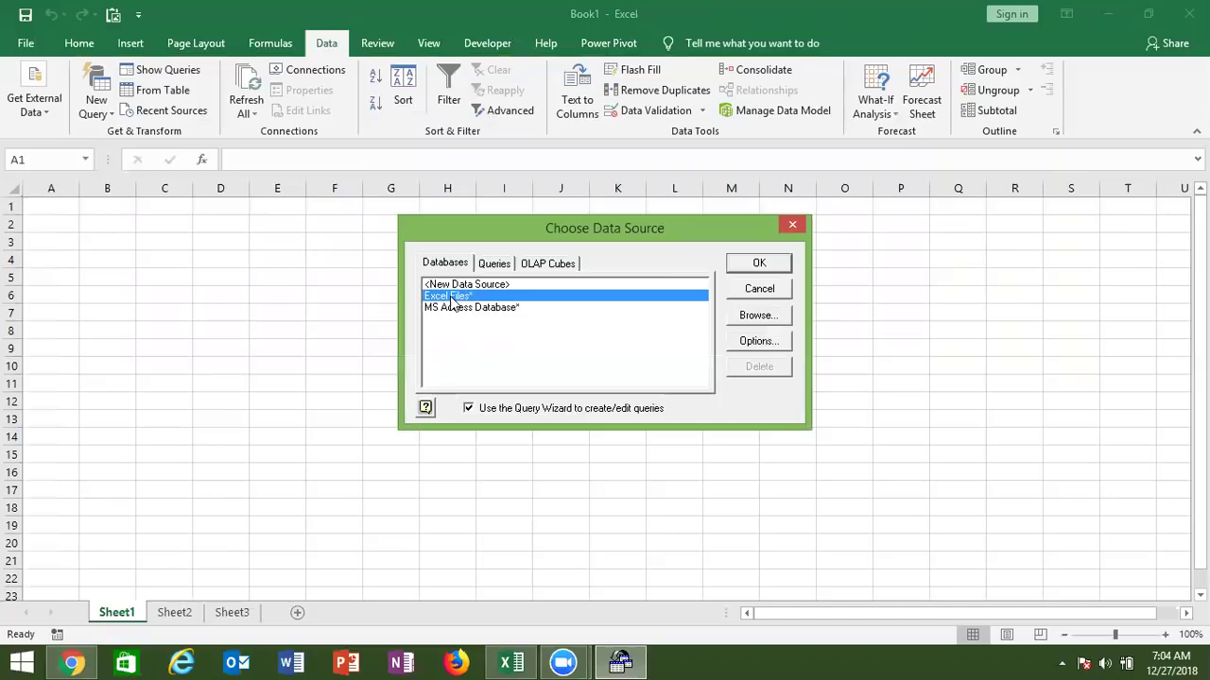
pyautogui.click(780, 267)
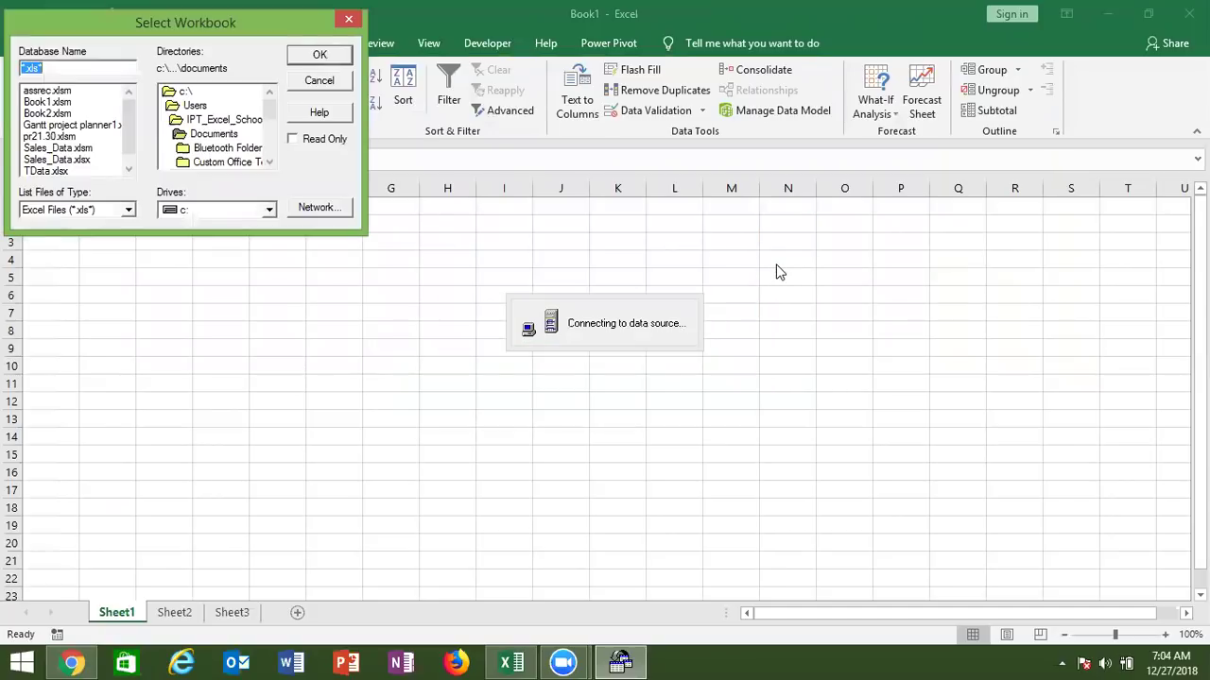
# Browse to the Desktop folder and choose Sales_Data.xlsm as the source workbook
pyautogui.click(203, 122)
pyautogui.click(203, 122)
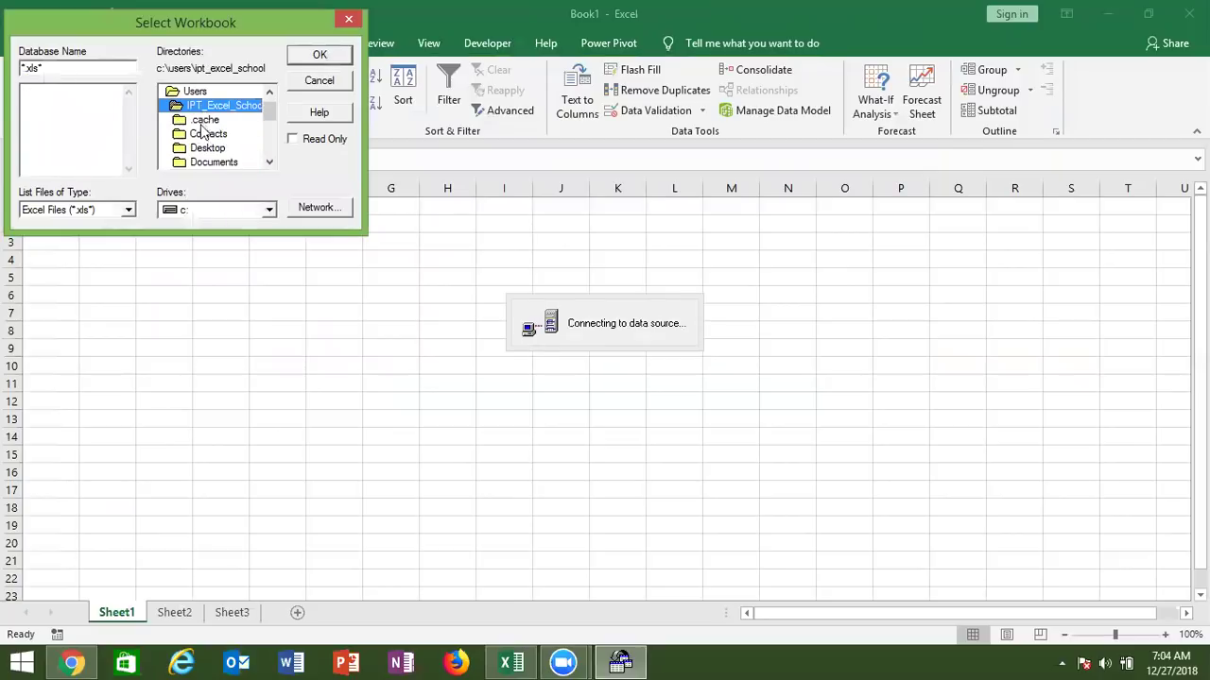
pyautogui.doubleClick(206, 147)
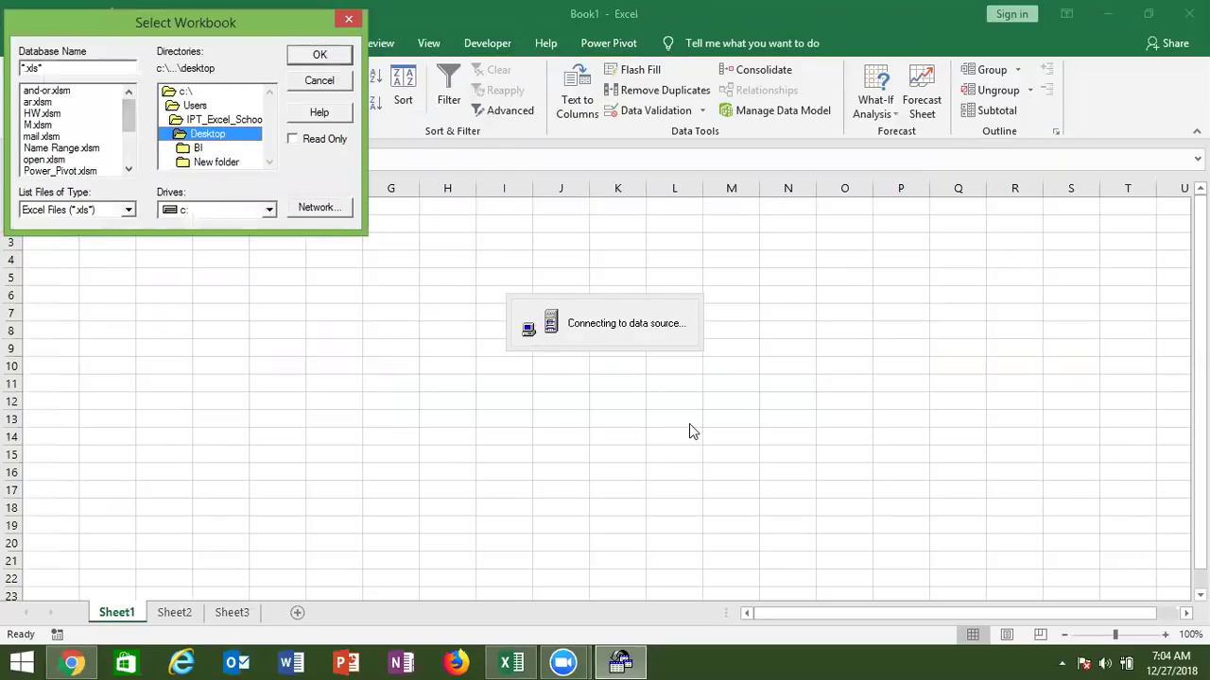
pyautogui.moveTo(130, 115); pyautogui.dragTo(125, 149)
pyautogui.click(94, 160)
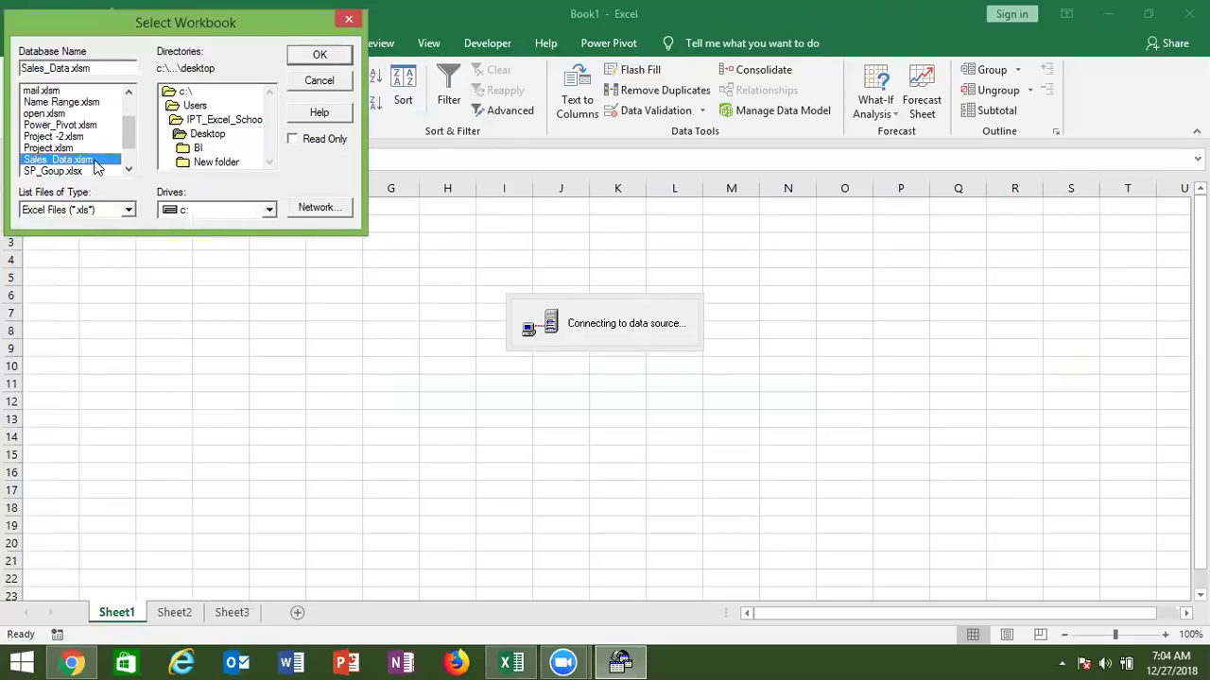
pyautogui.click(339, 60)
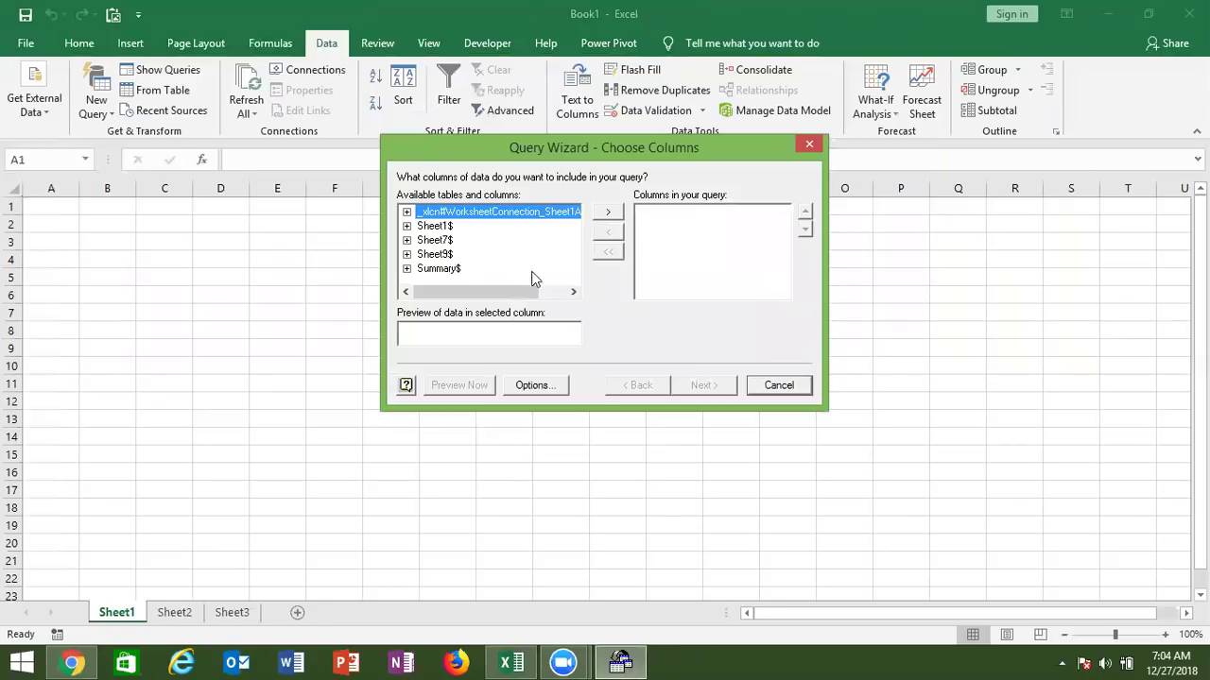
# Add all columns of the Sheet1$ table to the query
pyautogui.click(450, 227)
pyautogui.click(607, 212)
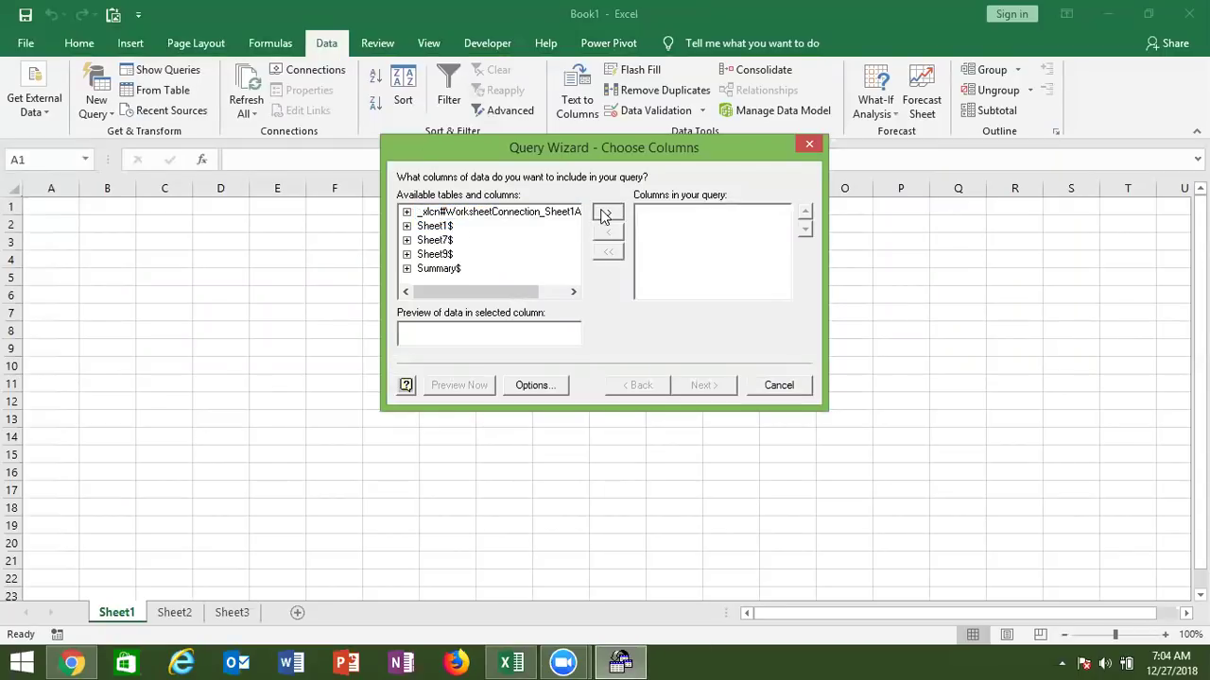
pyautogui.click(704, 386)
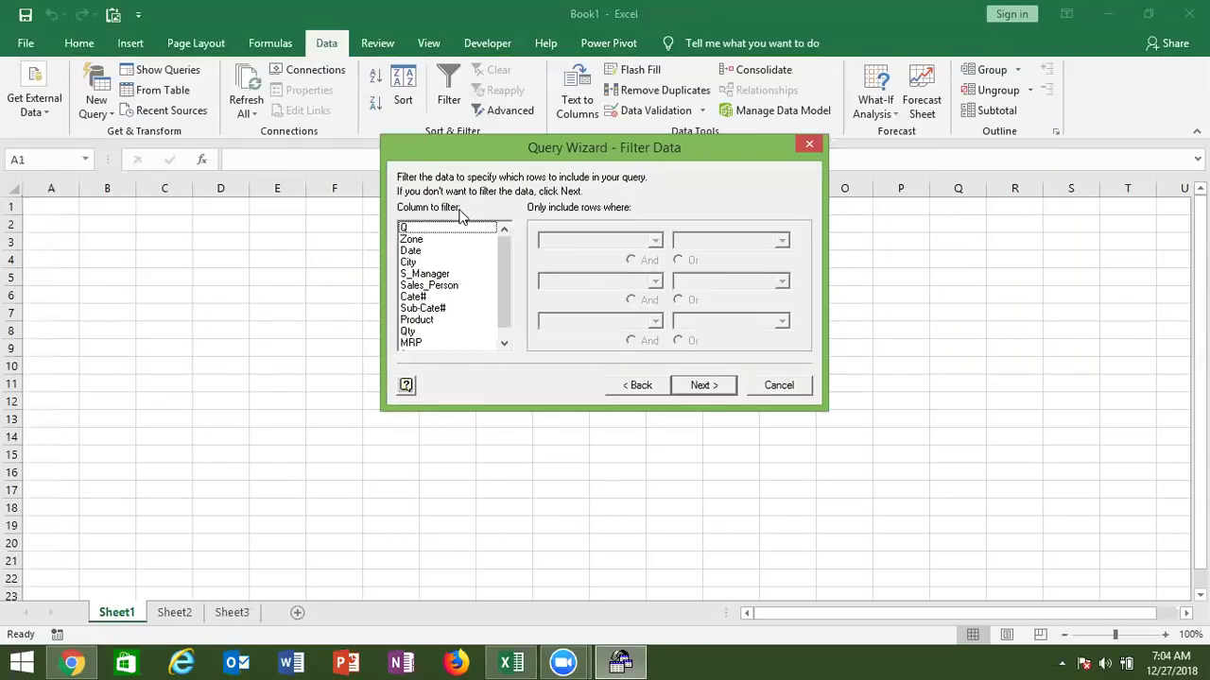
# Filter the Q column to equal Q1
pyautogui.click(466, 240)
pyautogui.click(654, 240)
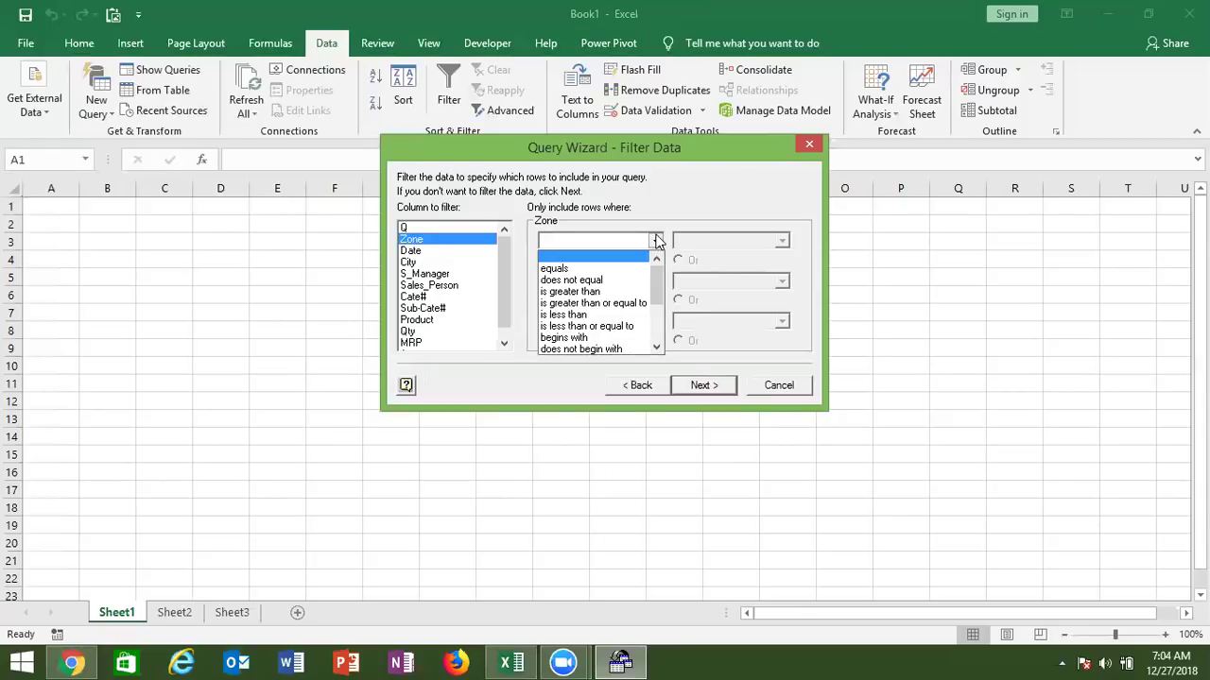
pyautogui.click(636, 269)
pyautogui.click(781, 240)
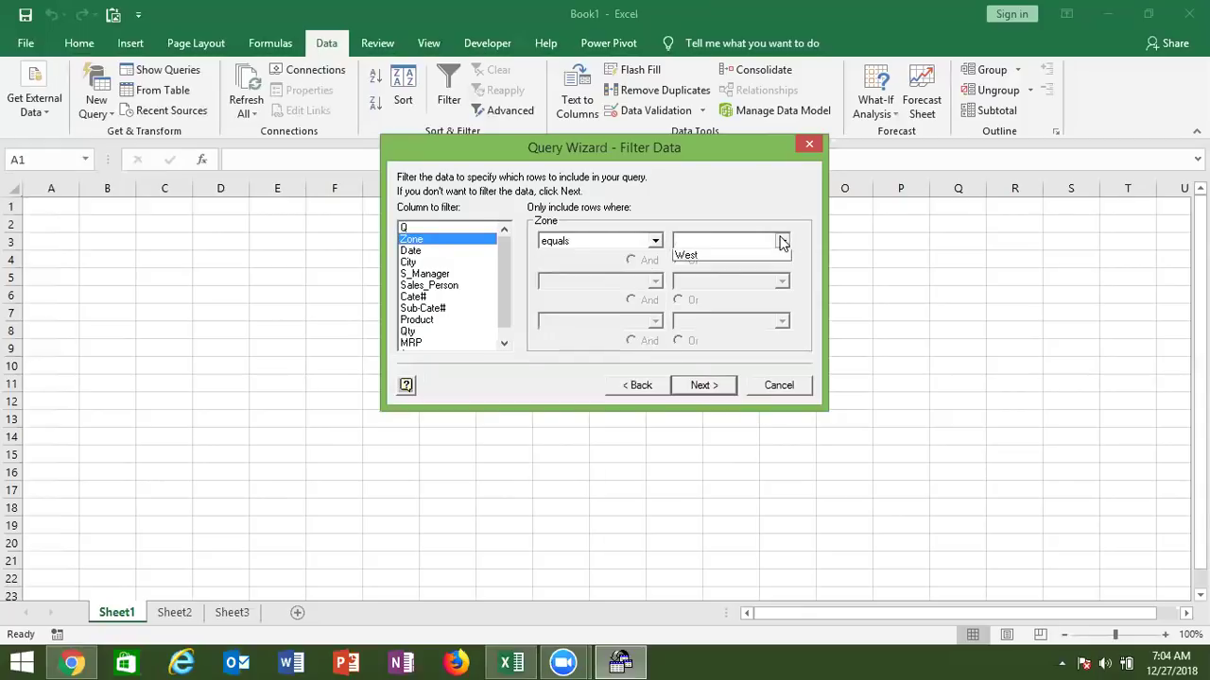
pyautogui.click(445, 229)
pyautogui.click(445, 230)
pyautogui.click(654, 240)
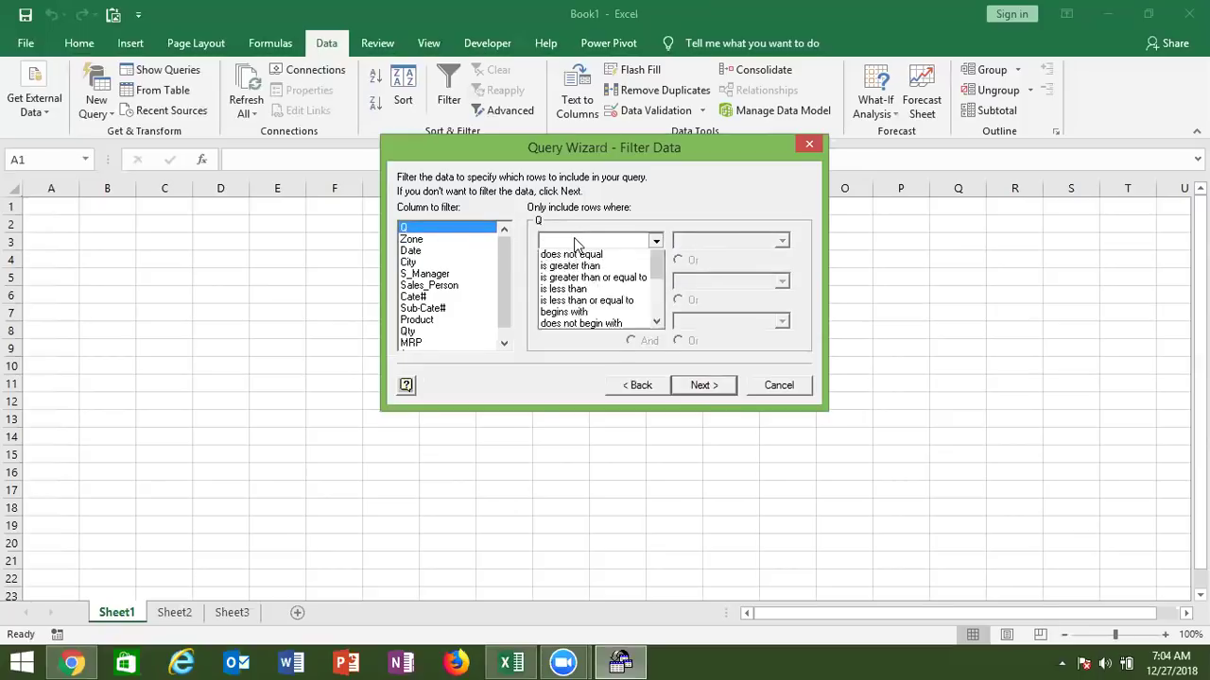
pyautogui.click(577, 270)
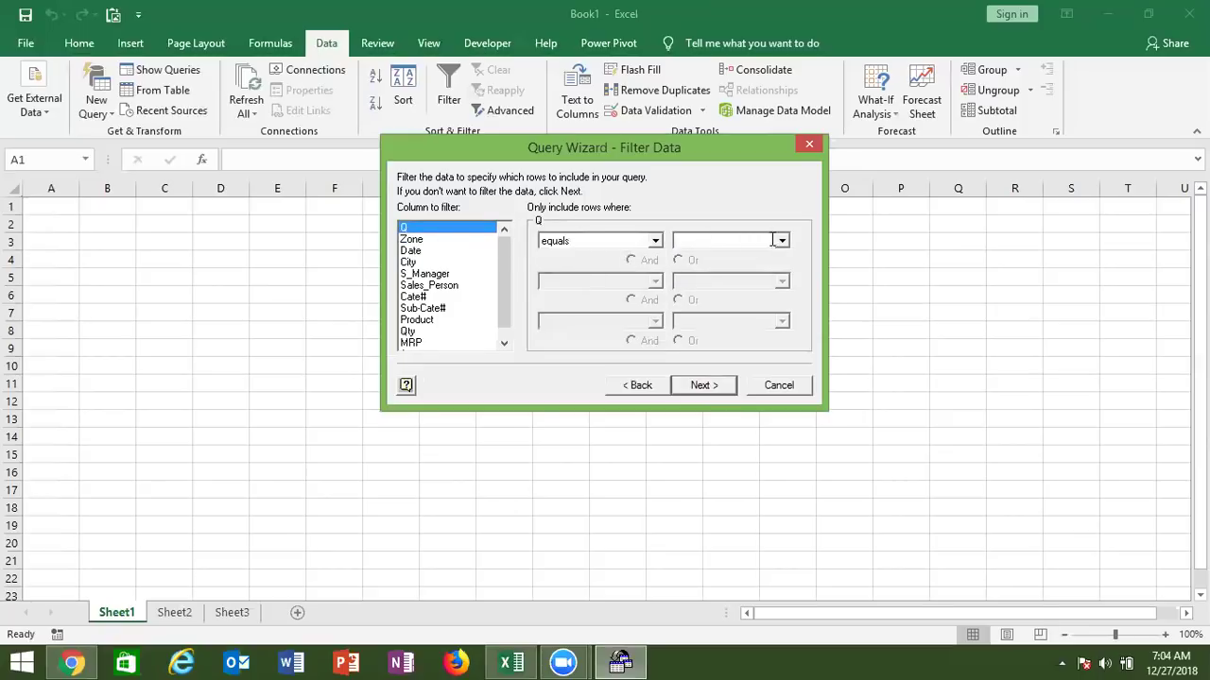
pyautogui.click(781, 241)
pyautogui.click(683, 256)
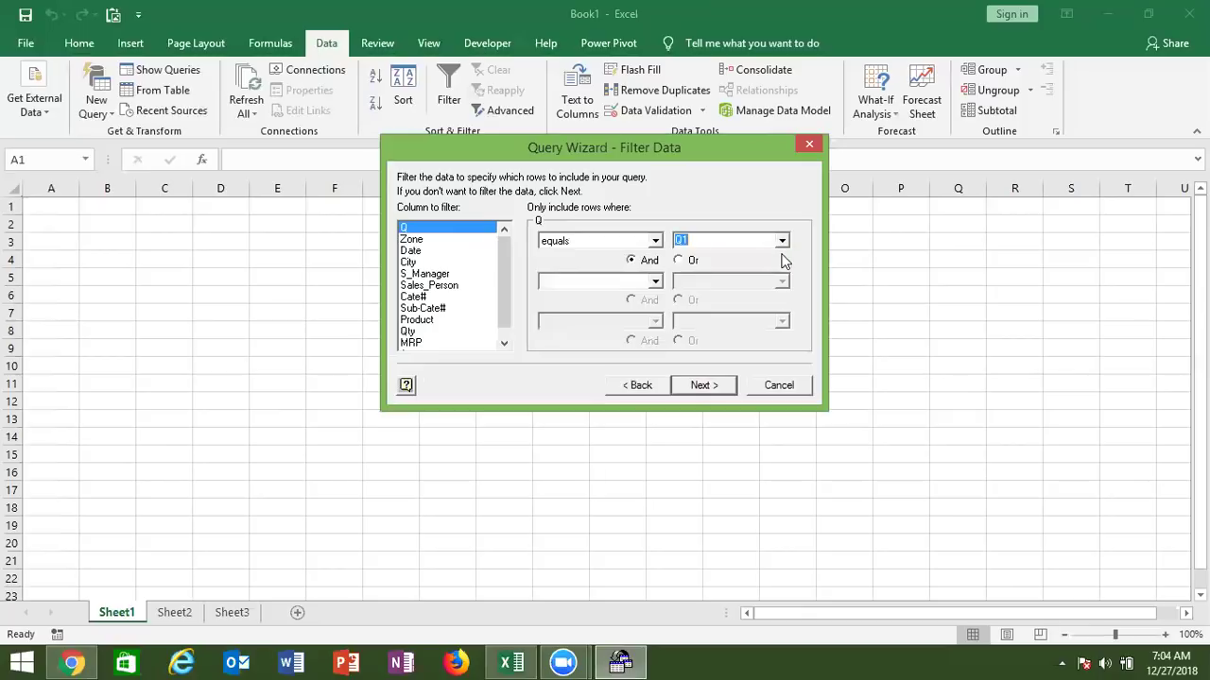
# Add a second filter so Zone equals East
pyautogui.click(413, 240)
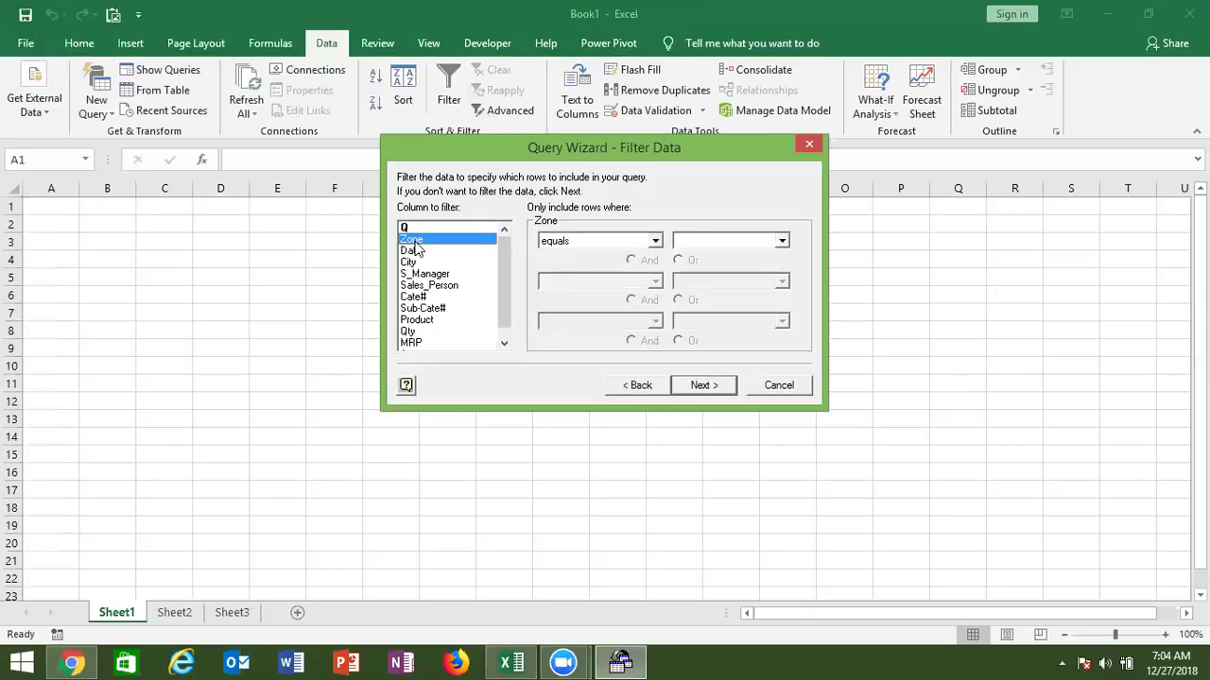
pyautogui.click(585, 242)
pyautogui.click(699, 240)
pyautogui.click(781, 241)
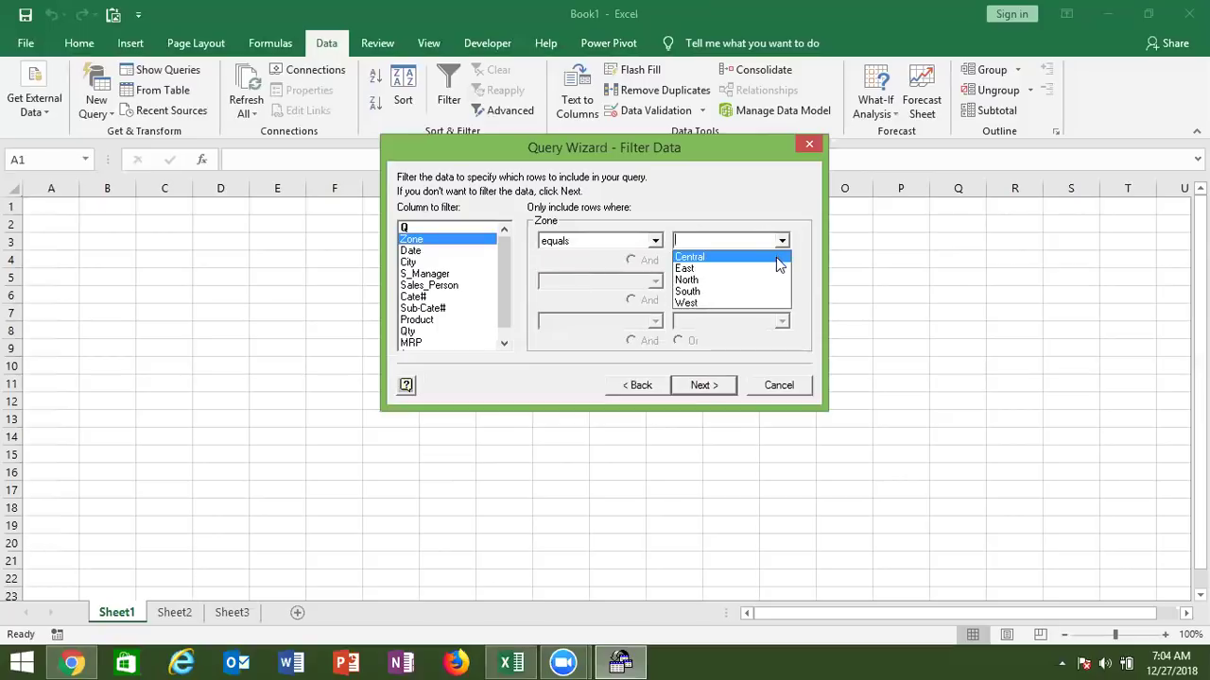
pyautogui.click(774, 269)
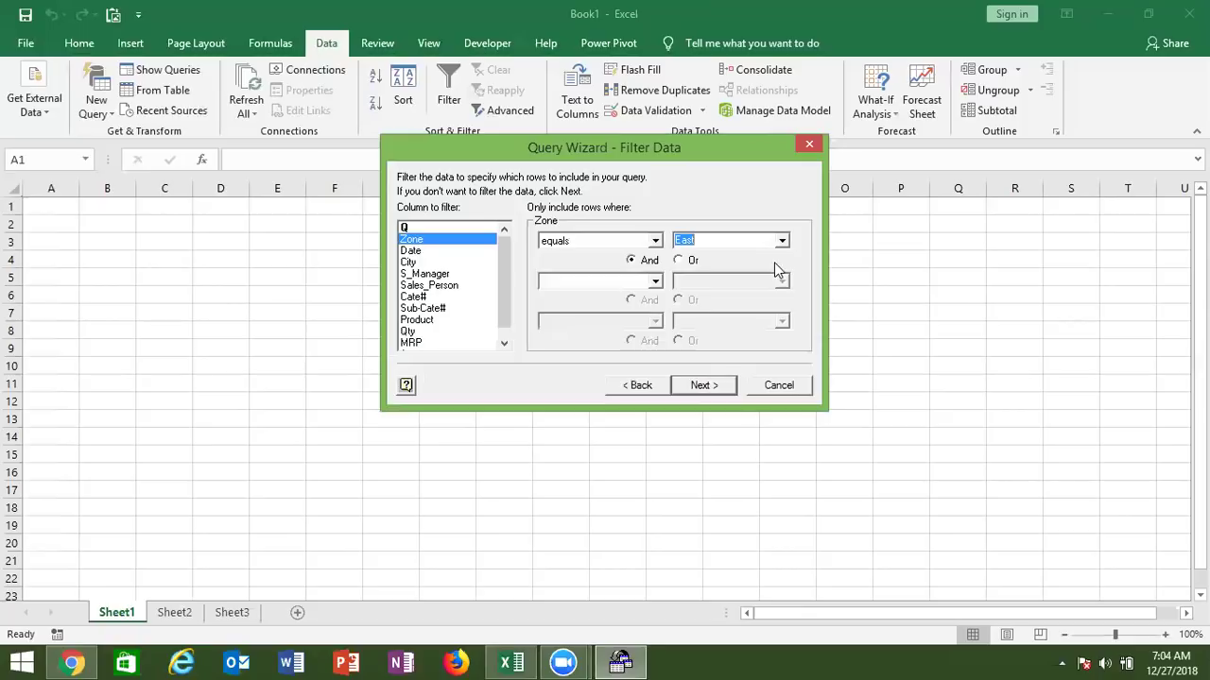
# Skip the sort step and finish the Query Wizard
pyautogui.click(707, 385)
pyautogui.click(708, 384)
pyautogui.click(709, 384)
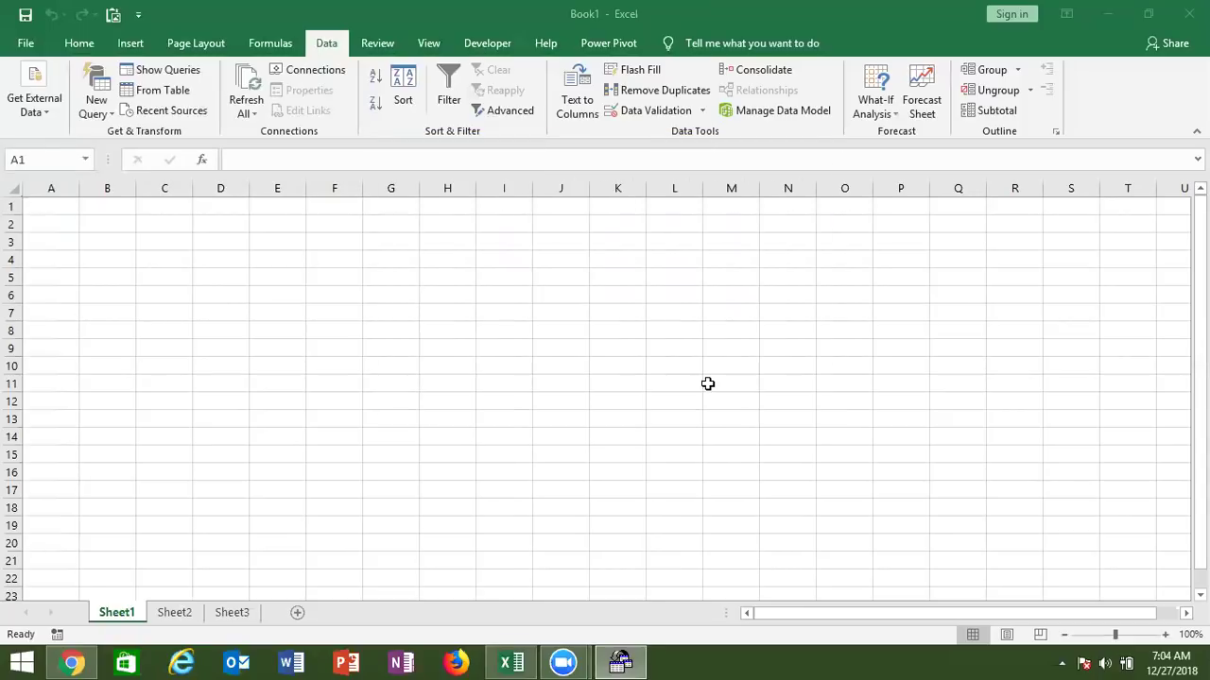
# Import the Q1/East results as a table, then enter Q2 in N1 and North in O1
pyautogui.click(880, 357)
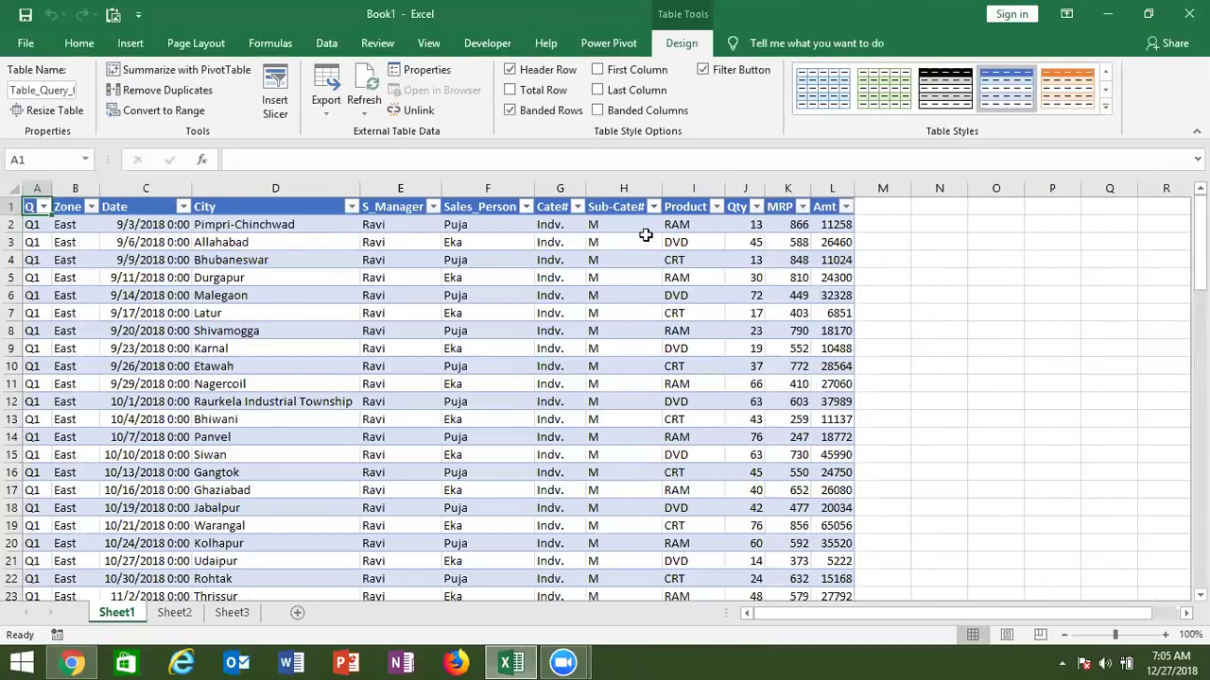
pyautogui.click(941, 208)
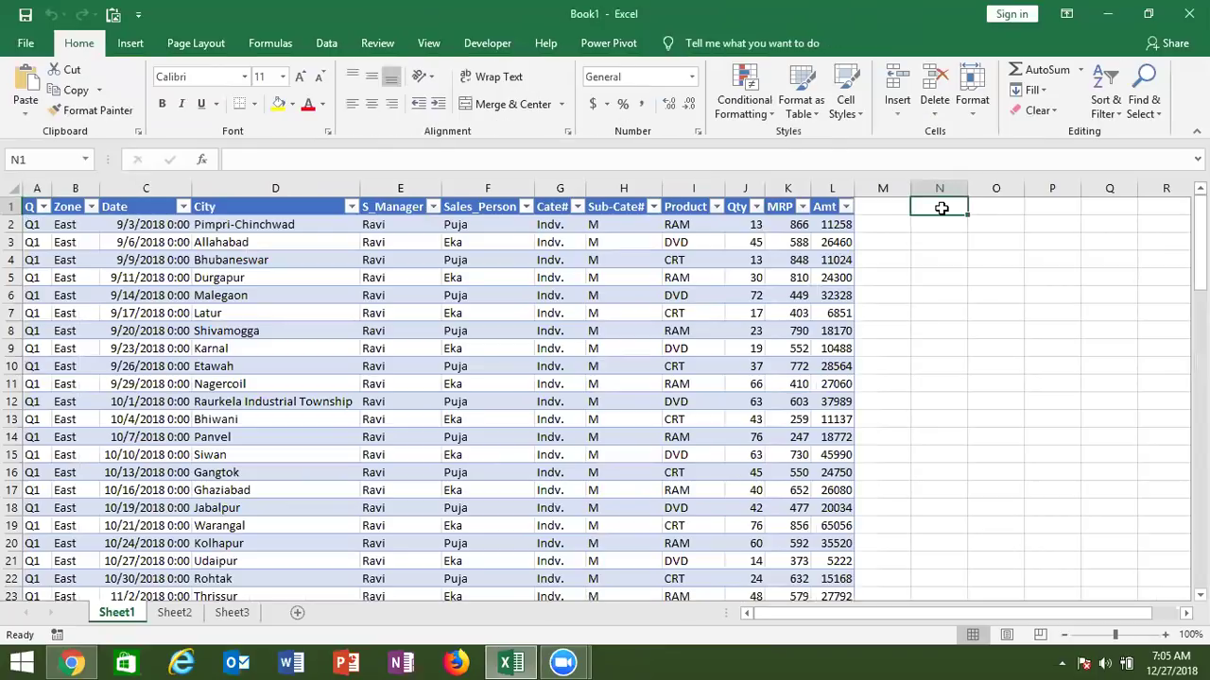
pyautogui.click(996, 206)
pyautogui.click(951, 206)
pyautogui.write('Q2')
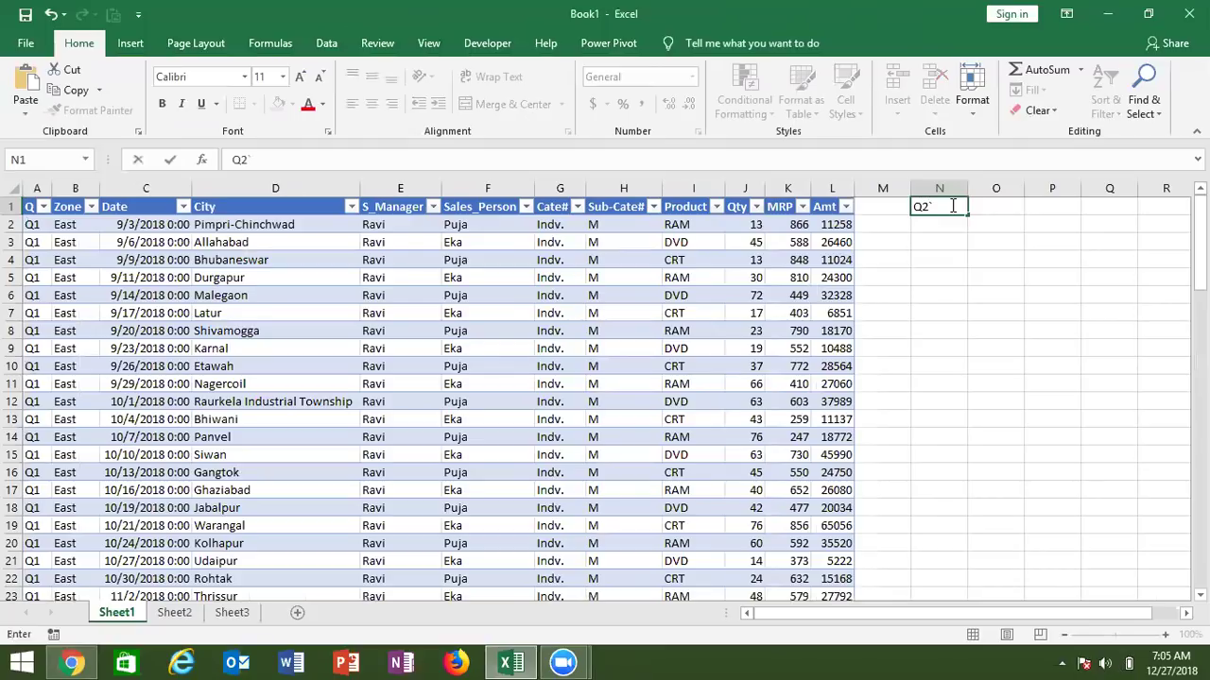
pyautogui.press('Tab')
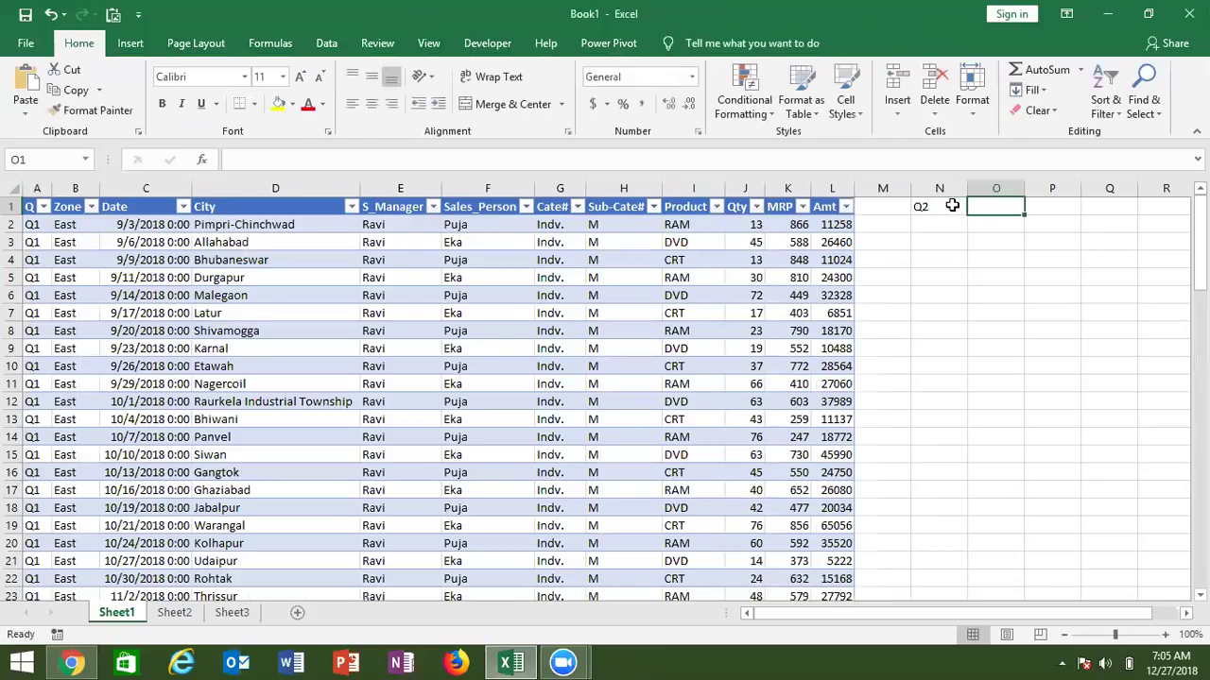
pyautogui.write('North')
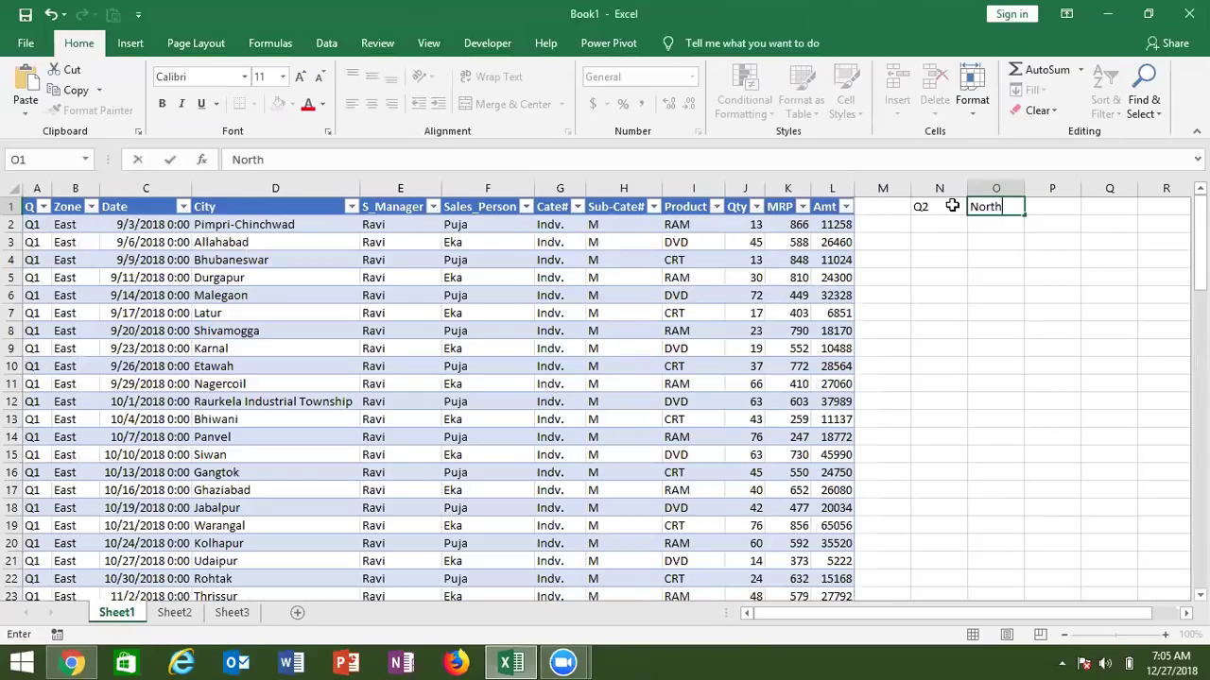
pyautogui.press('Return')
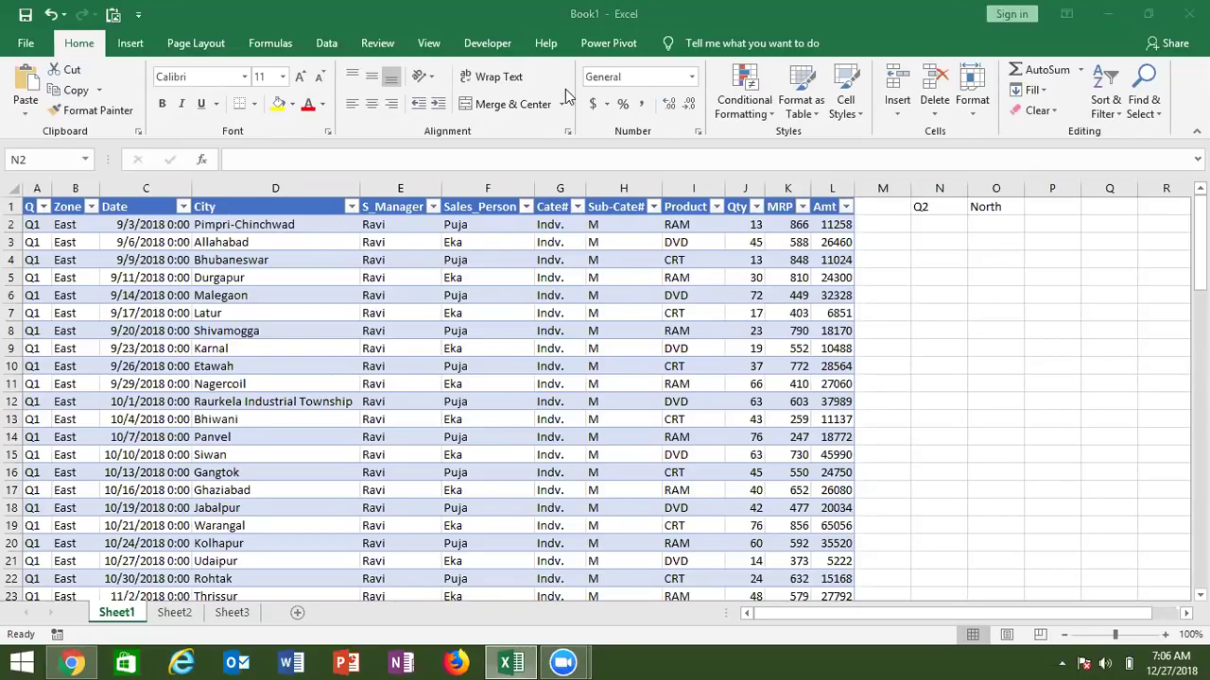
# Open the query connection's Definition properties from Data > Connections
pyautogui.click(323, 43)
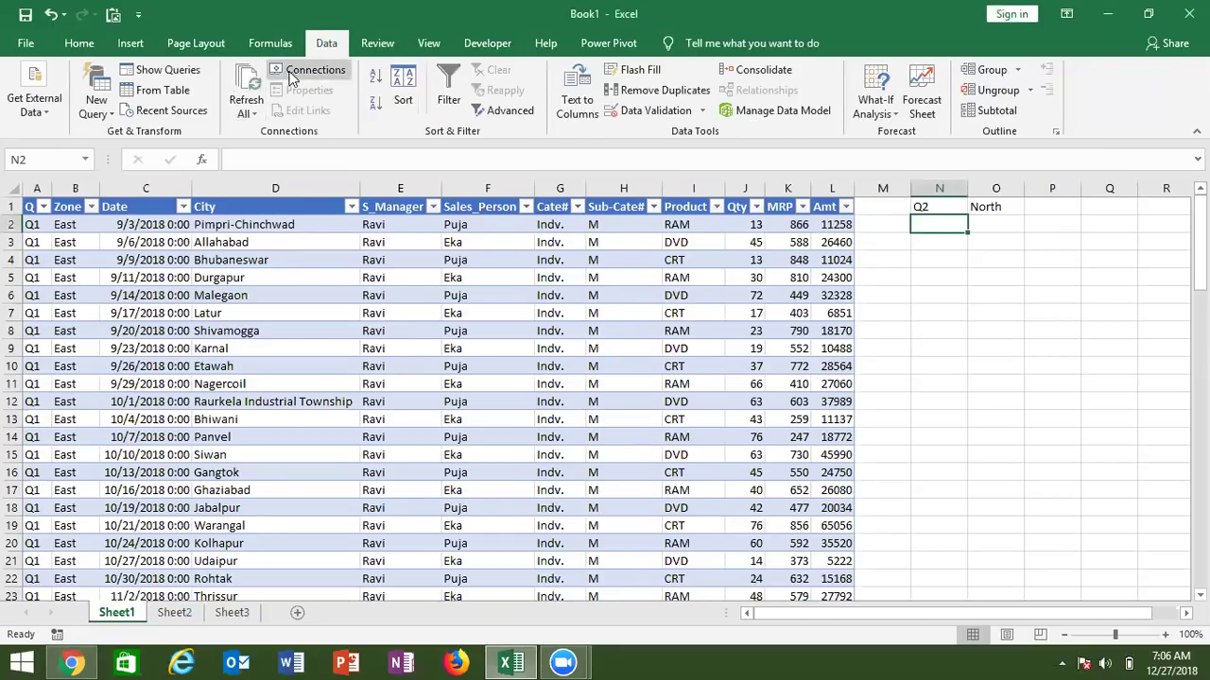
pyautogui.click(293, 76)
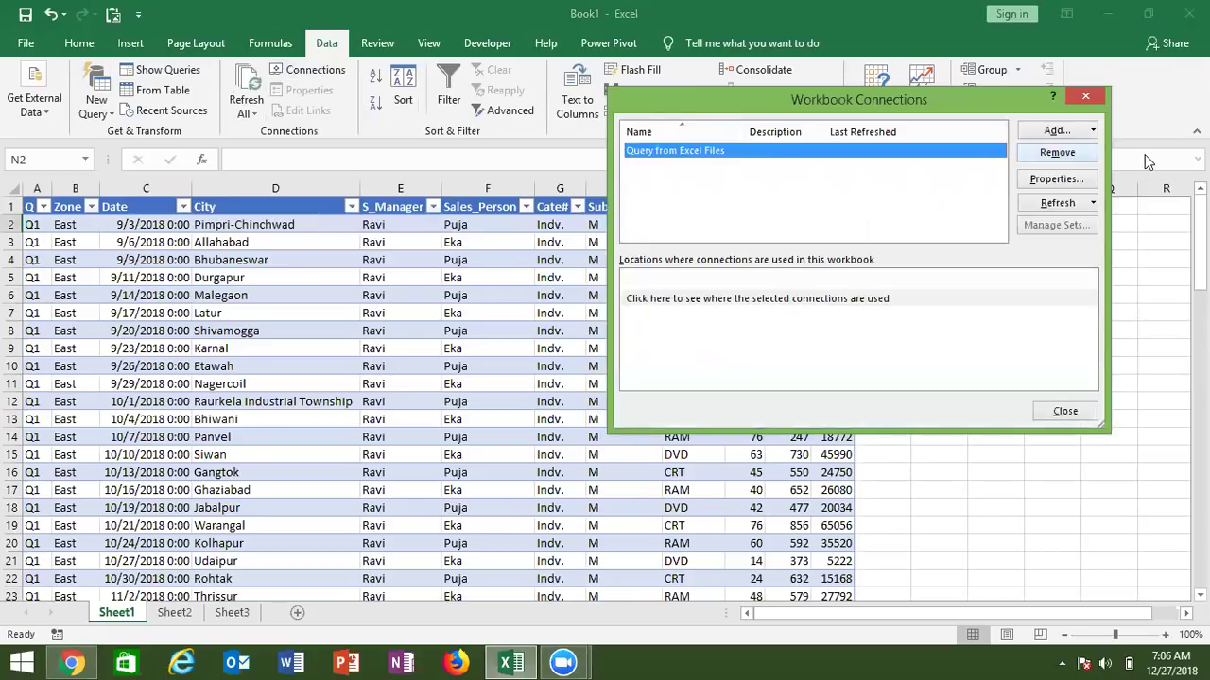
pyautogui.click(1054, 182)
pyautogui.click(746, 138)
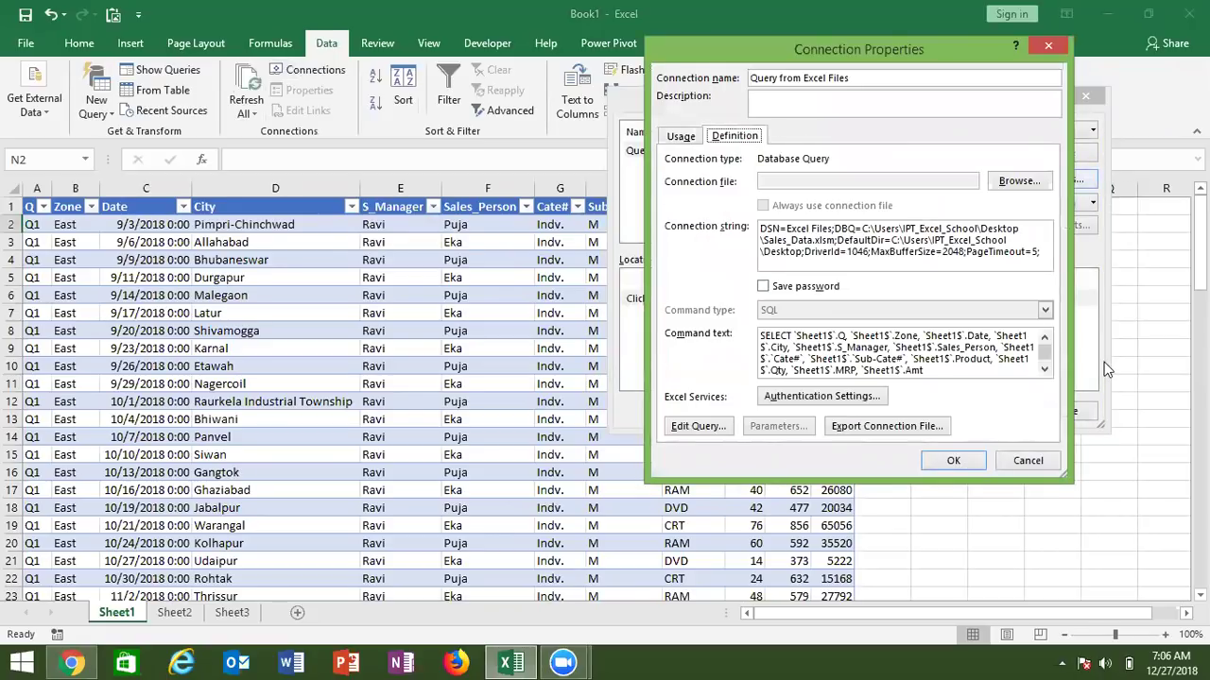
# In the command text, replace Q='Q1' and Zone='East' with ? placeholders
pyautogui.click(1044, 371)
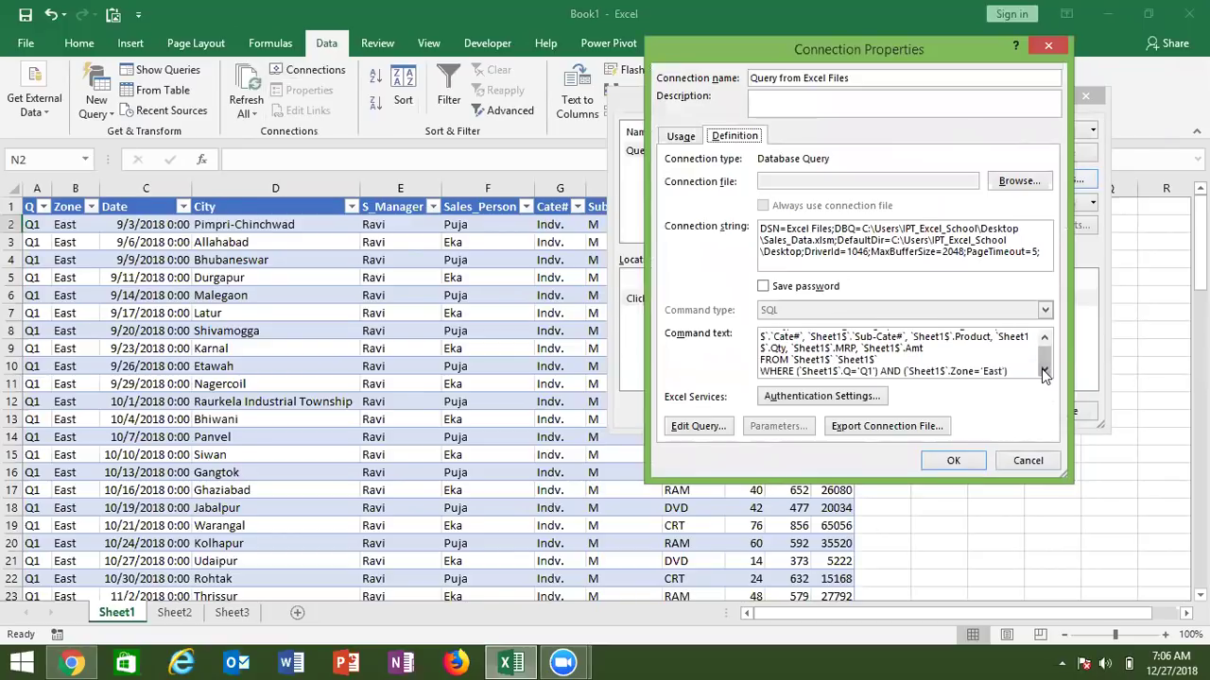
pyautogui.click(875, 371)
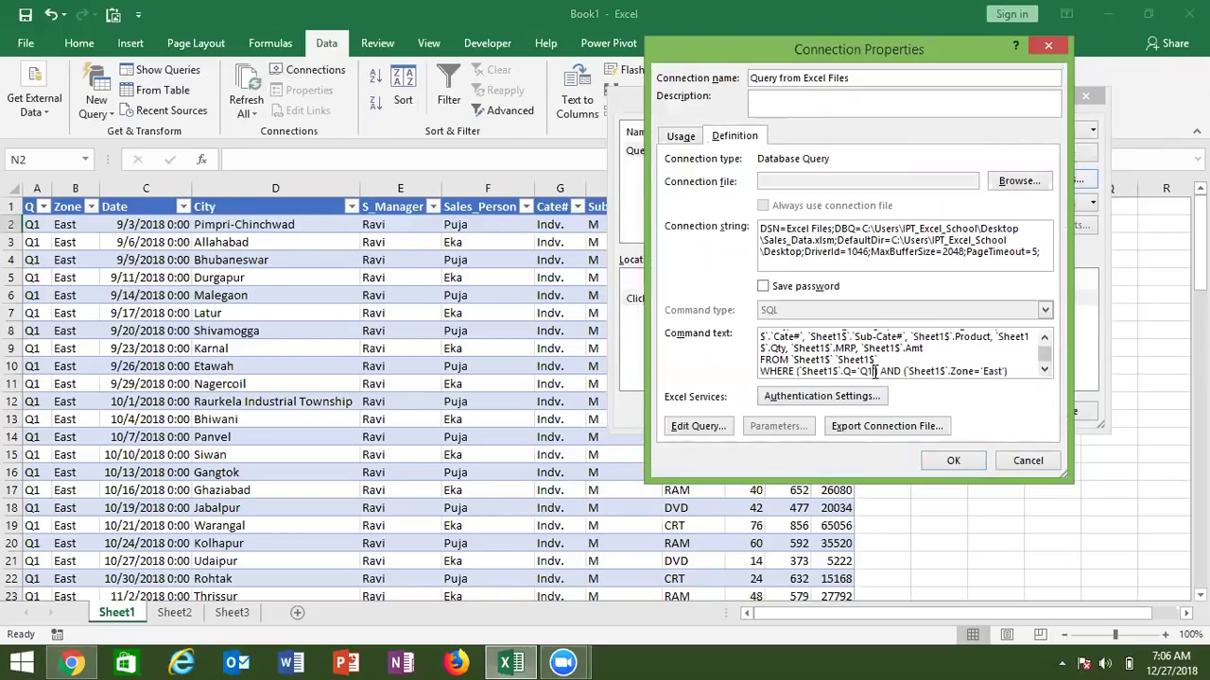
pyautogui.press('BackSpace')
pyautogui.press('BackSpace')
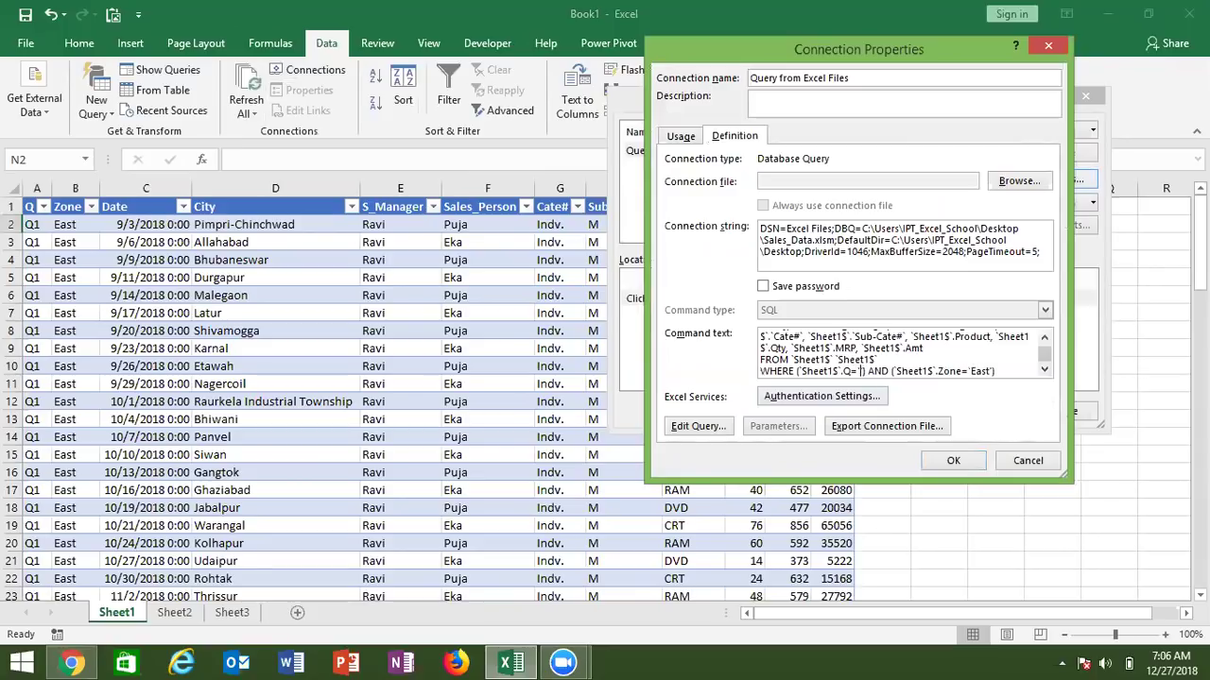
pyautogui.press('Delete')
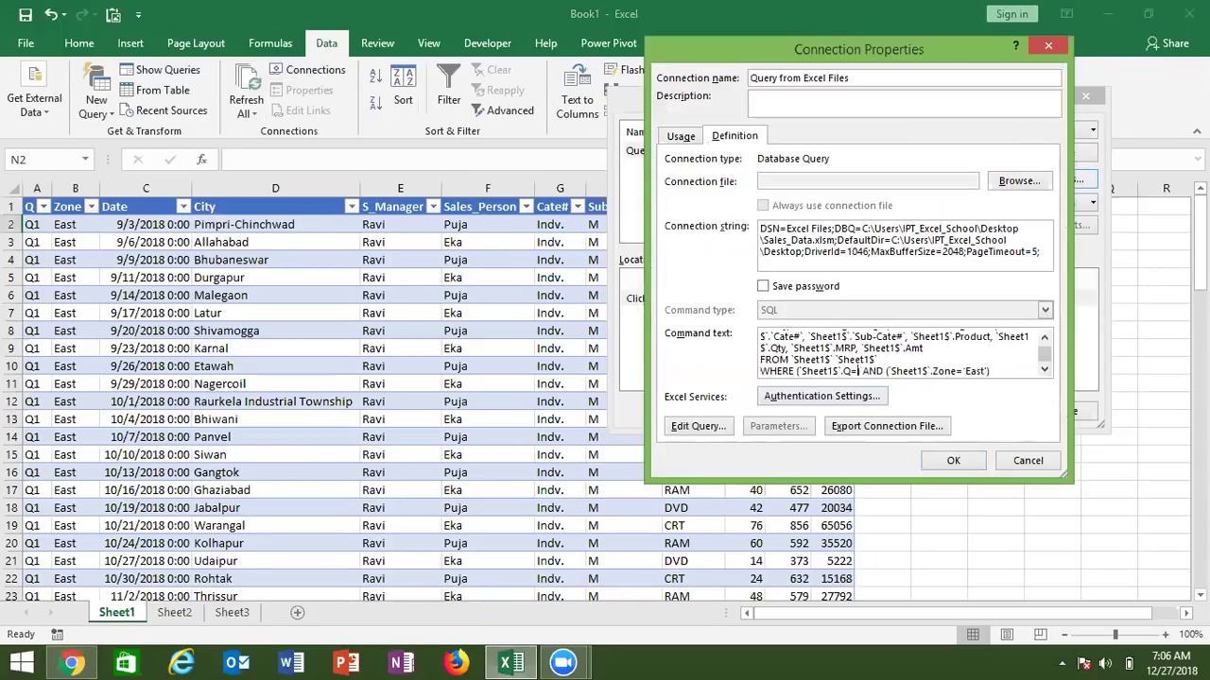
pyautogui.write('?')
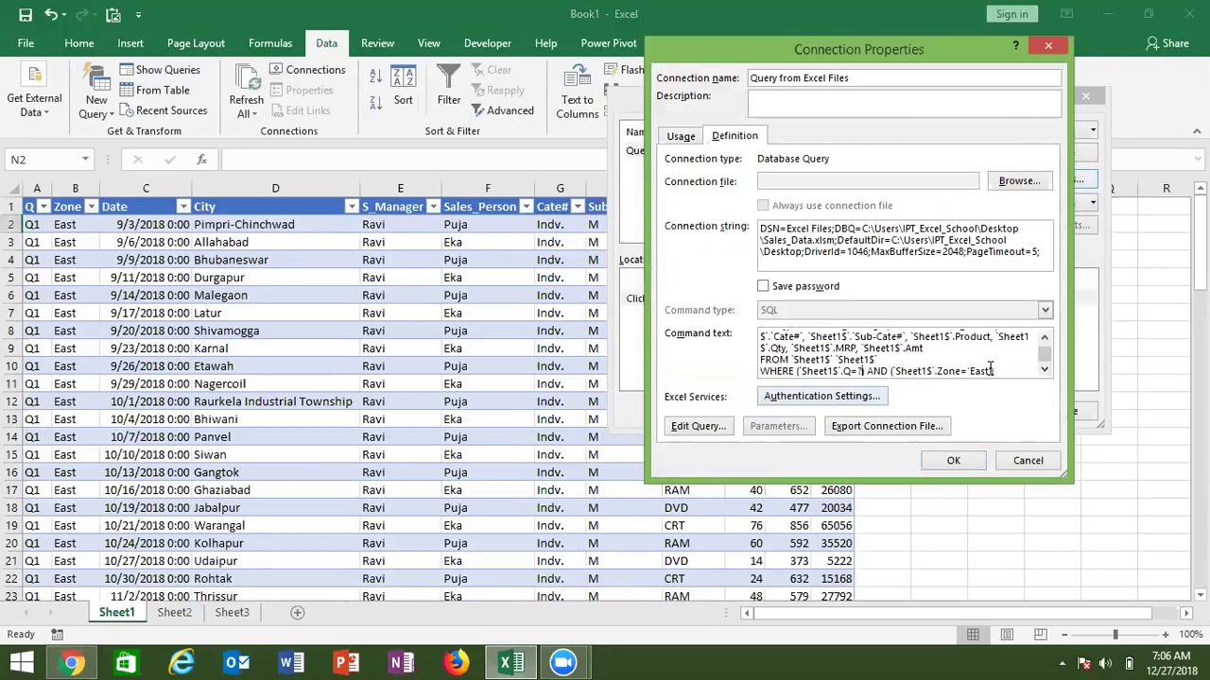
pyautogui.press('BackSpace')
pyautogui.press('BackSpace')
pyautogui.press('BackSpace')
pyautogui.press('BackSpace')
# Run the edited SQL and link Parameter1 to =Sheet1!$N$1 with auto-refresh
pyautogui.click(956, 462)
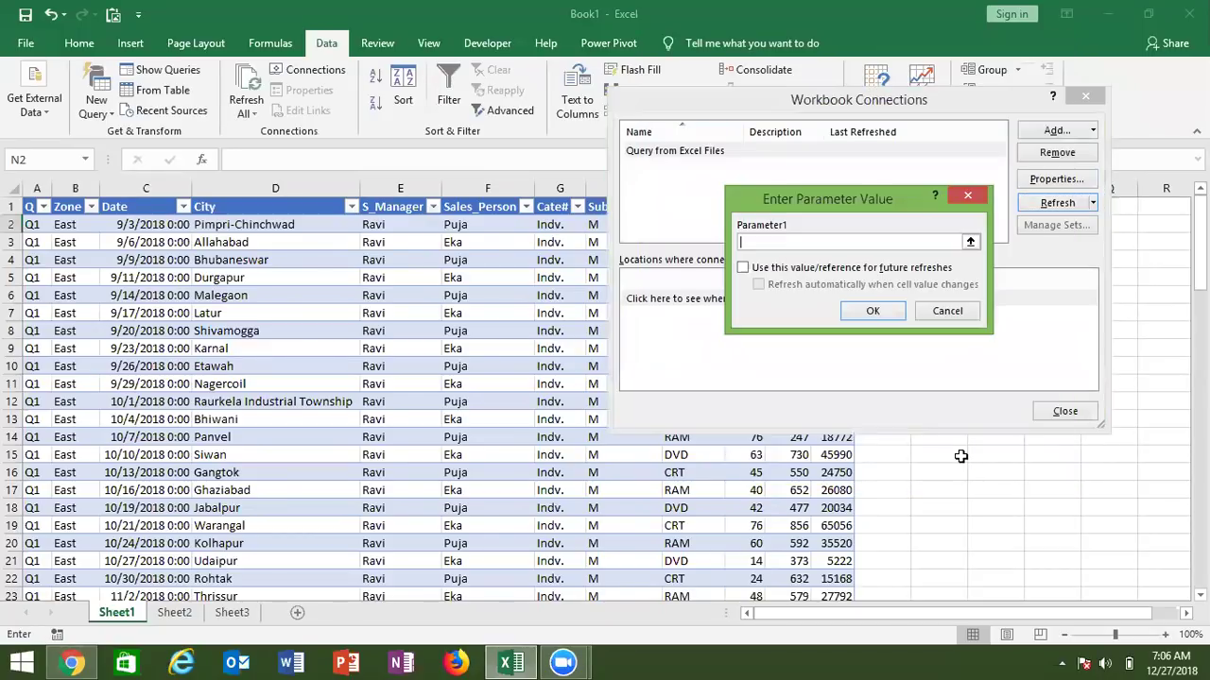
pyautogui.click(742, 267)
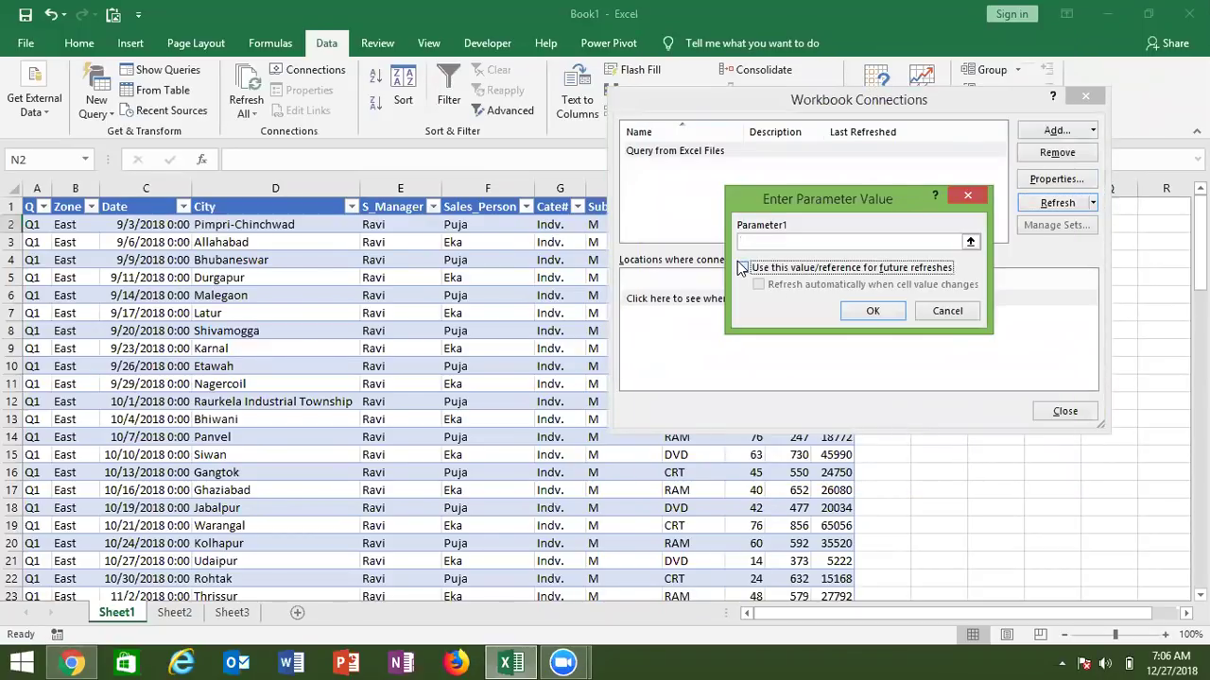
pyautogui.click(758, 284)
pyautogui.click(765, 242)
pyautogui.click(904, 484)
pyautogui.press('BackSpace')
pyautogui.press('BackSpace')
pyautogui.press('BackSpace')
pyautogui.press('BackSpace')
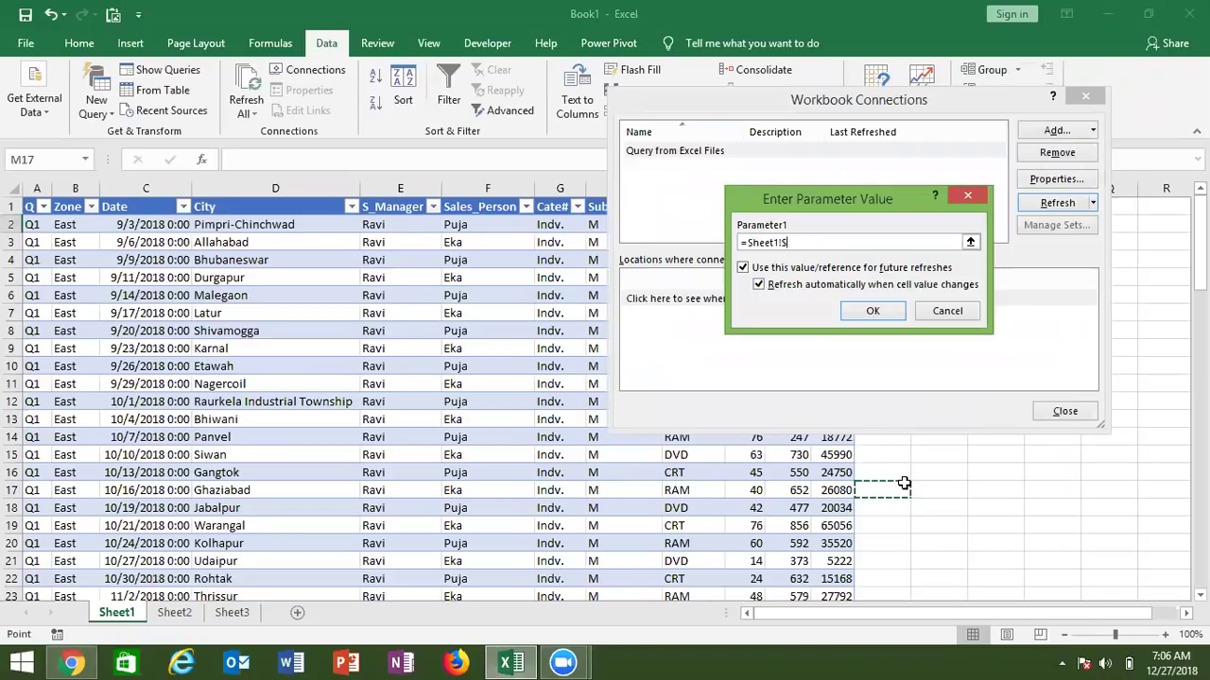
pyautogui.press('BackSpace')
pyautogui.press('BackSpace')
pyautogui.press('BackSpace')
pyautogui.click(931, 485)
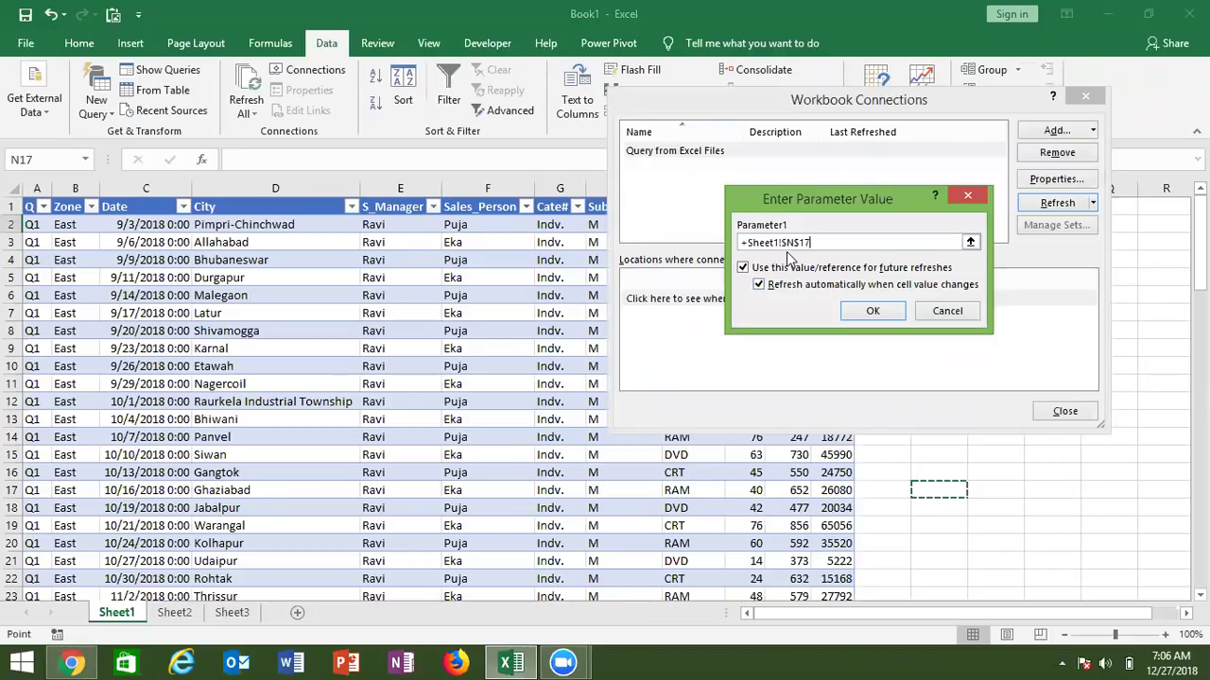
pyautogui.click(858, 312)
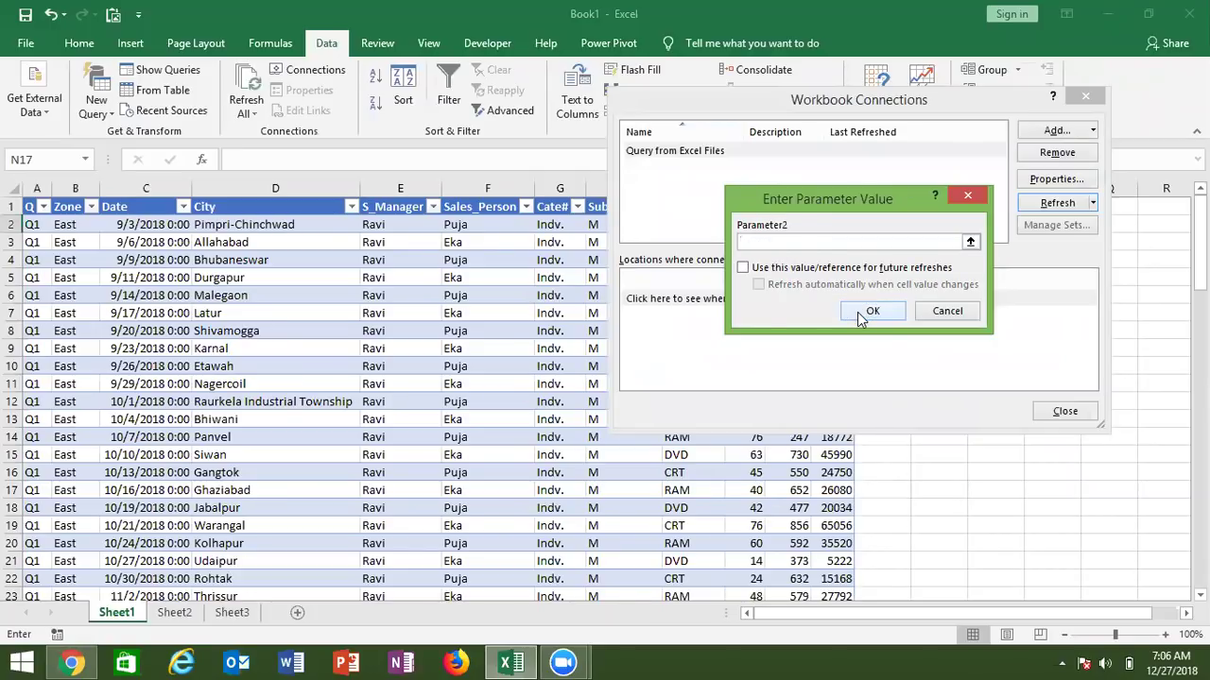
# Link Parameter2 to =Sheet1!$O$1 with auto-refresh, then close Workbook Connections
pyautogui.click(744, 269)
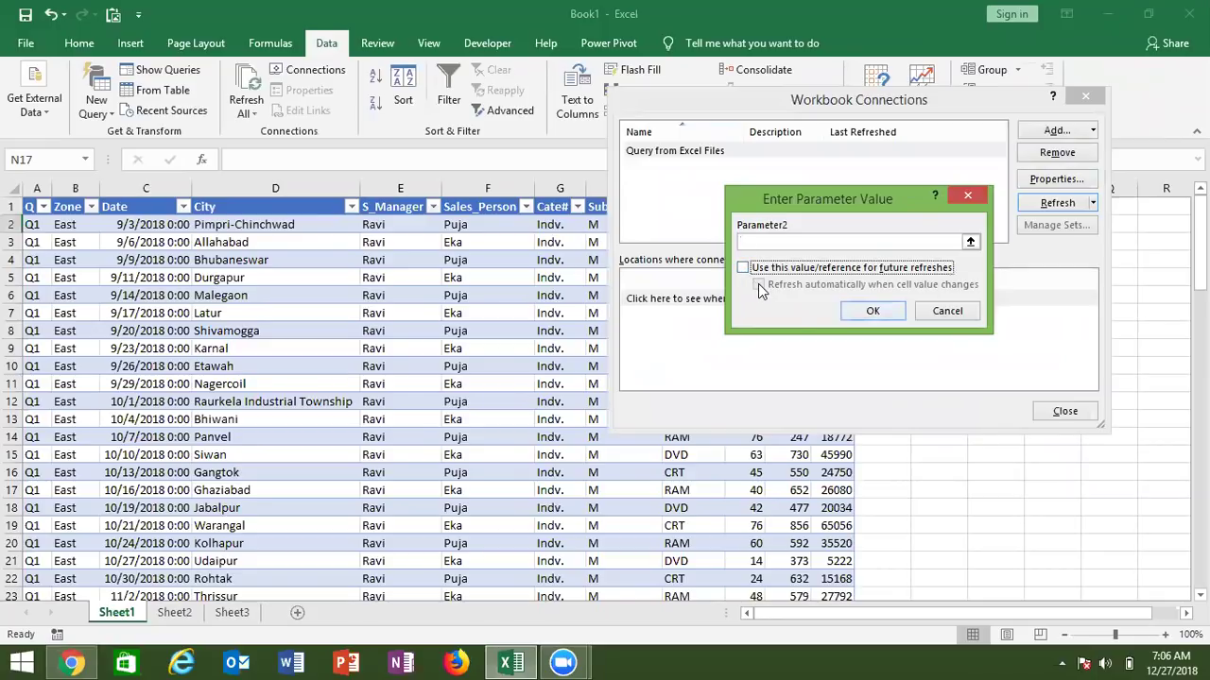
pyautogui.click(743, 268)
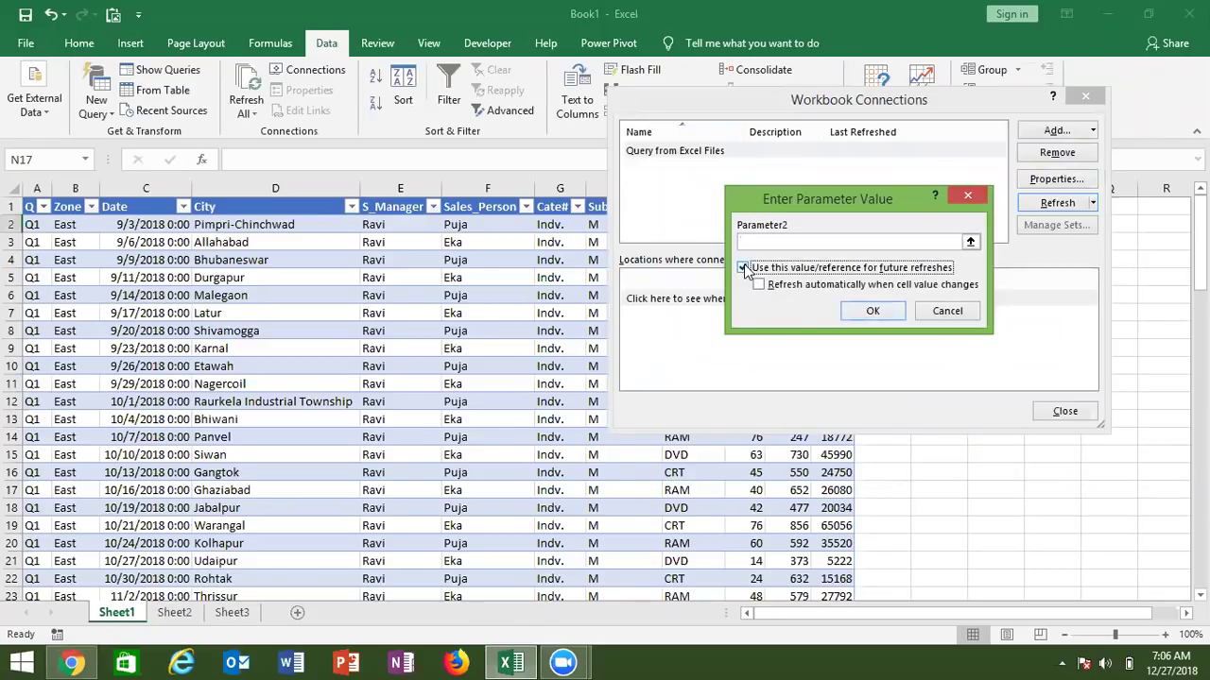
pyautogui.click(759, 285)
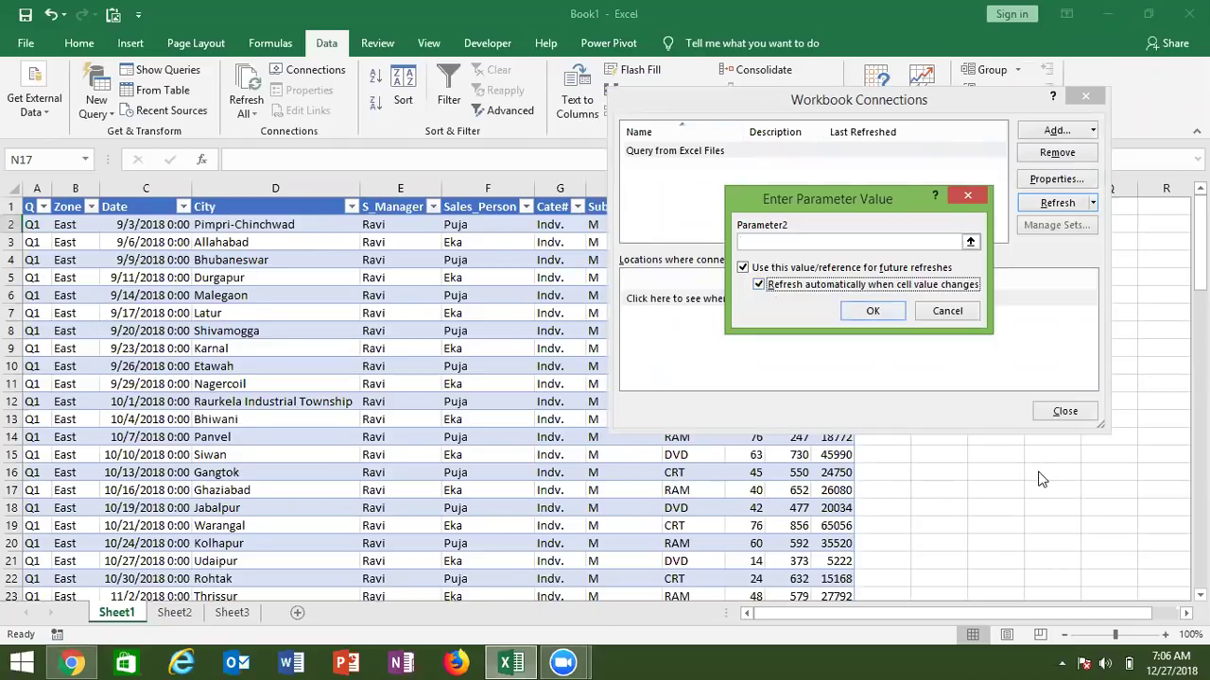
pyautogui.click(970, 244)
pyautogui.click(971, 244)
pyautogui.click(1015, 454)
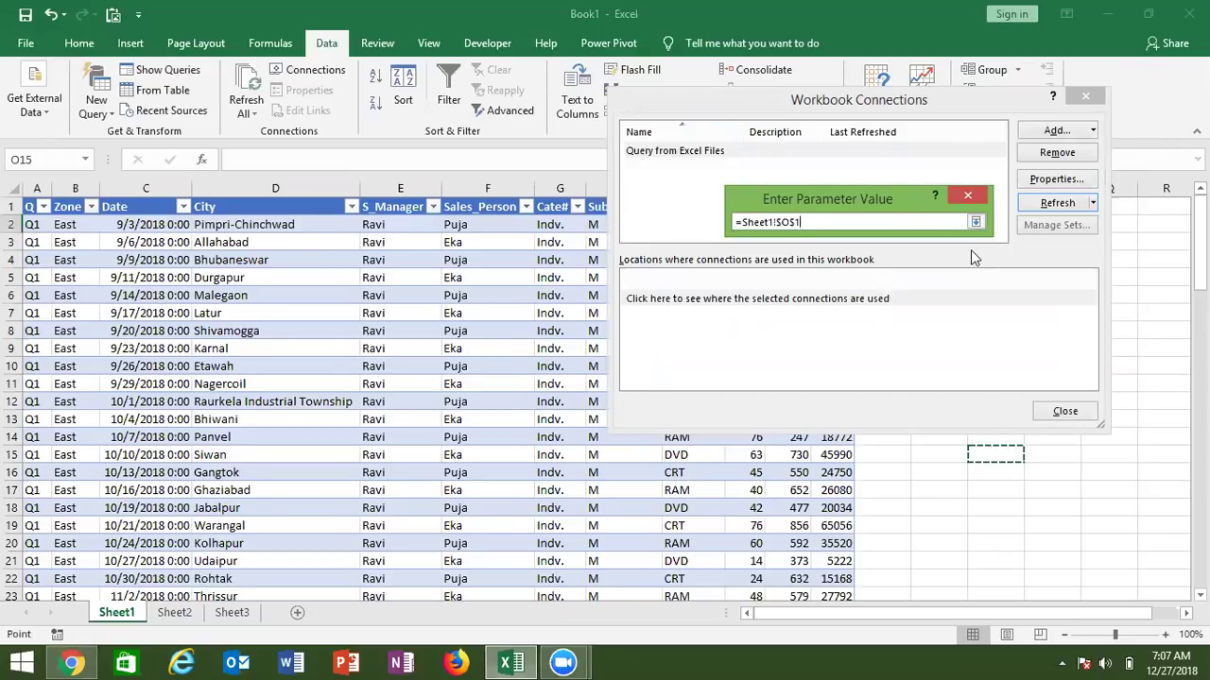
pyautogui.click(978, 227)
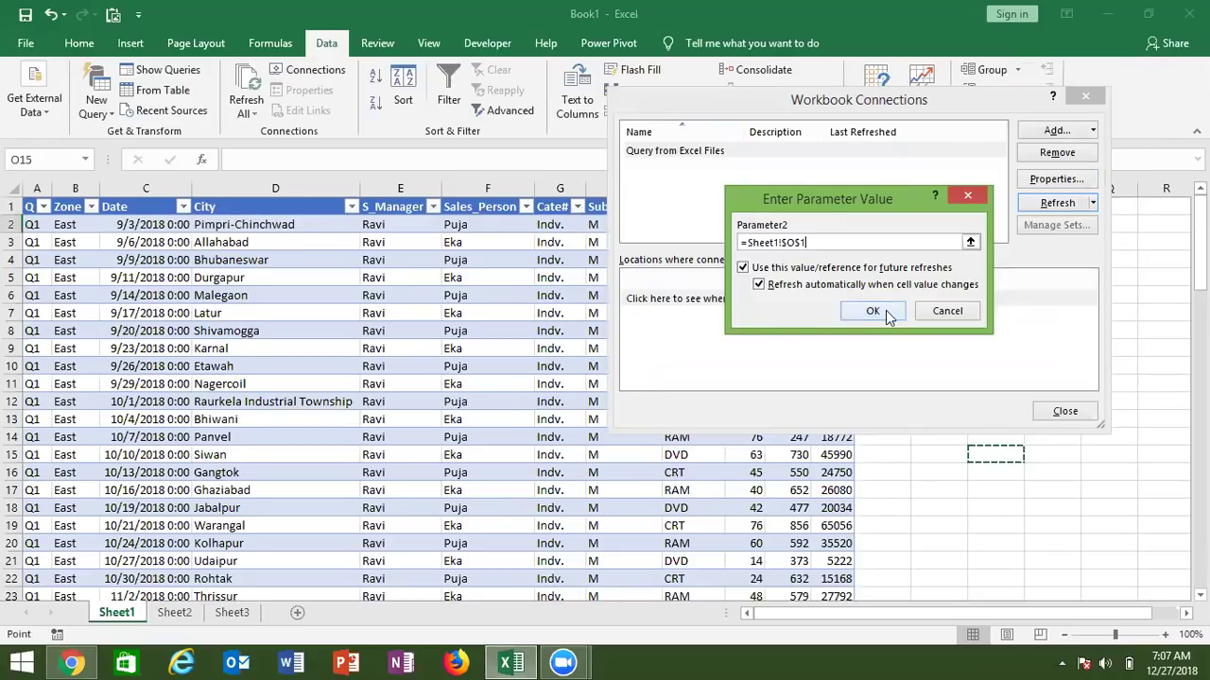
pyautogui.click(882, 310)
pyautogui.click(1065, 413)
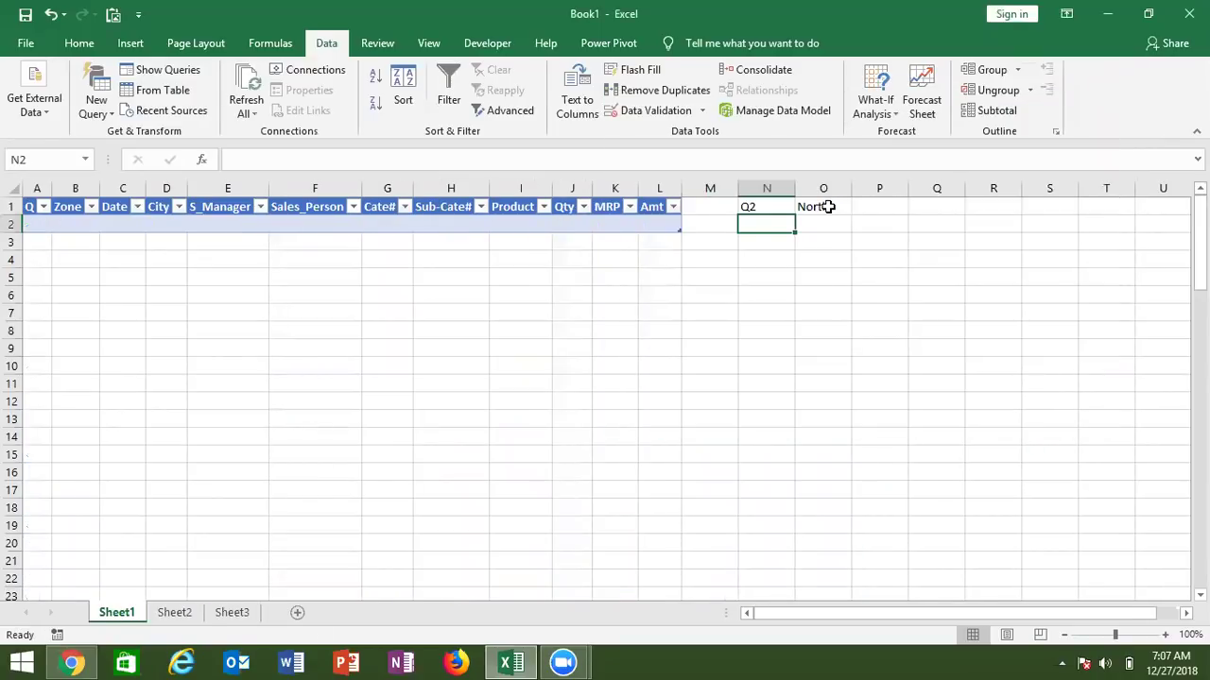
# Clear the zone in O1 and remove a misplaced North entry from O2
pyautogui.click(829, 206)
pyautogui.click(766, 201)
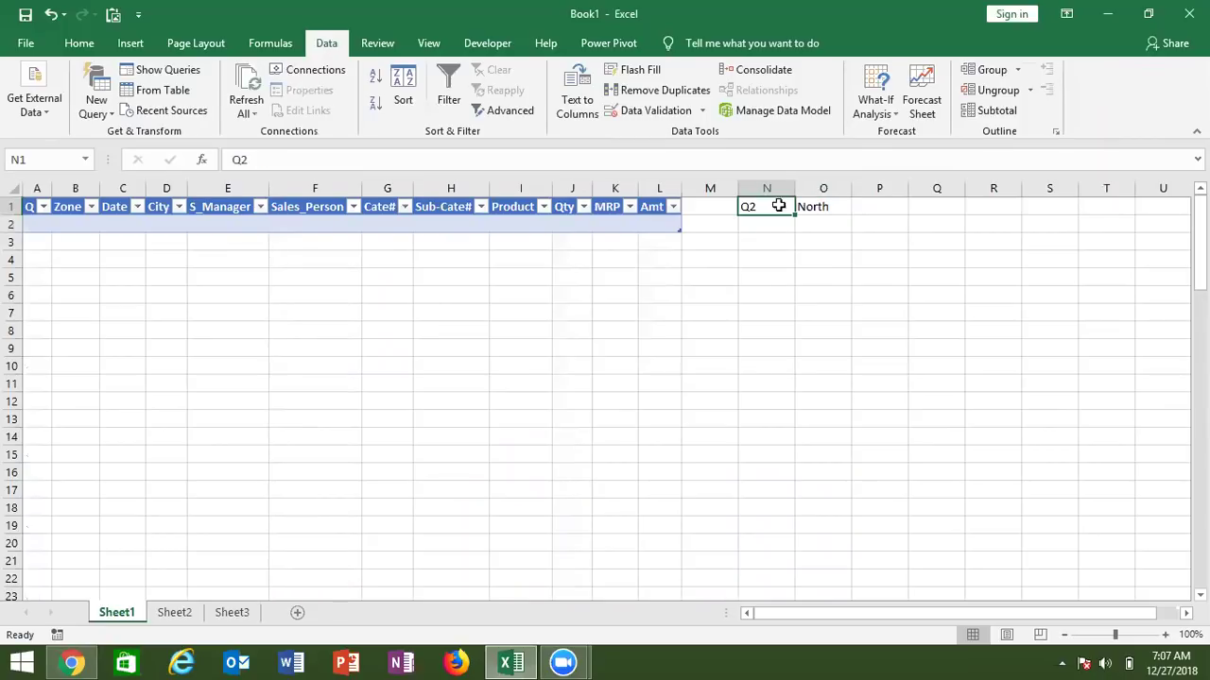
pyautogui.click(817, 207)
pyautogui.press('Delete')
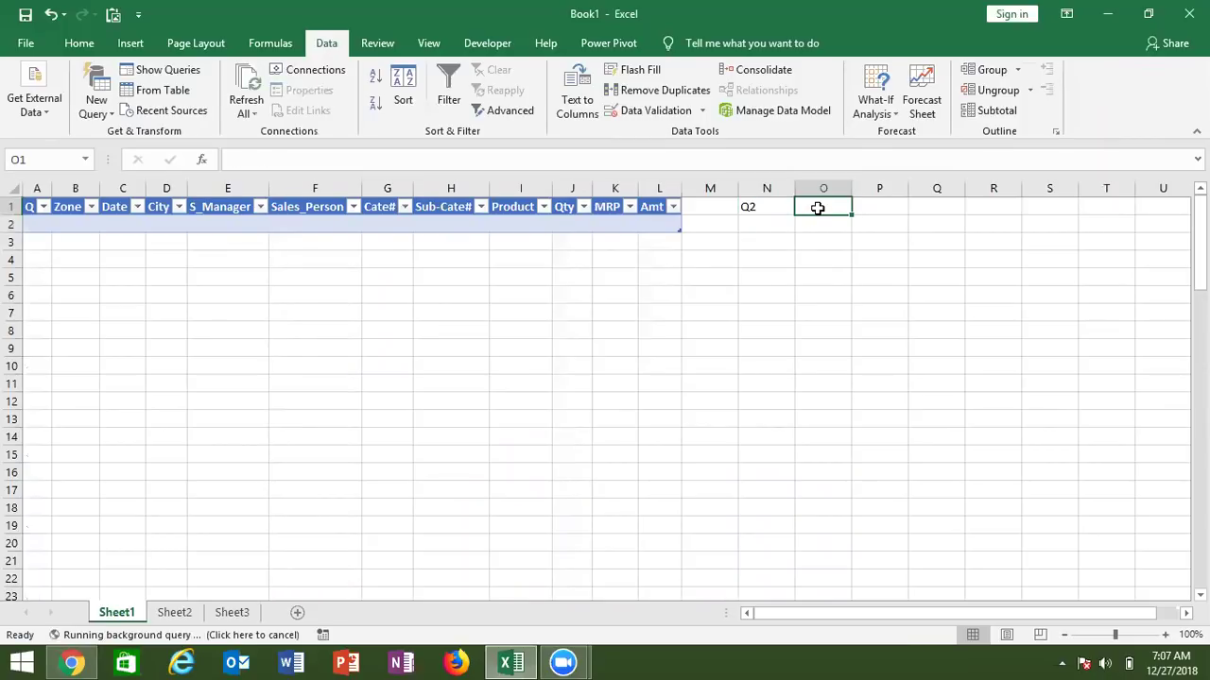
pyautogui.click(764, 208)
pyautogui.click(808, 208)
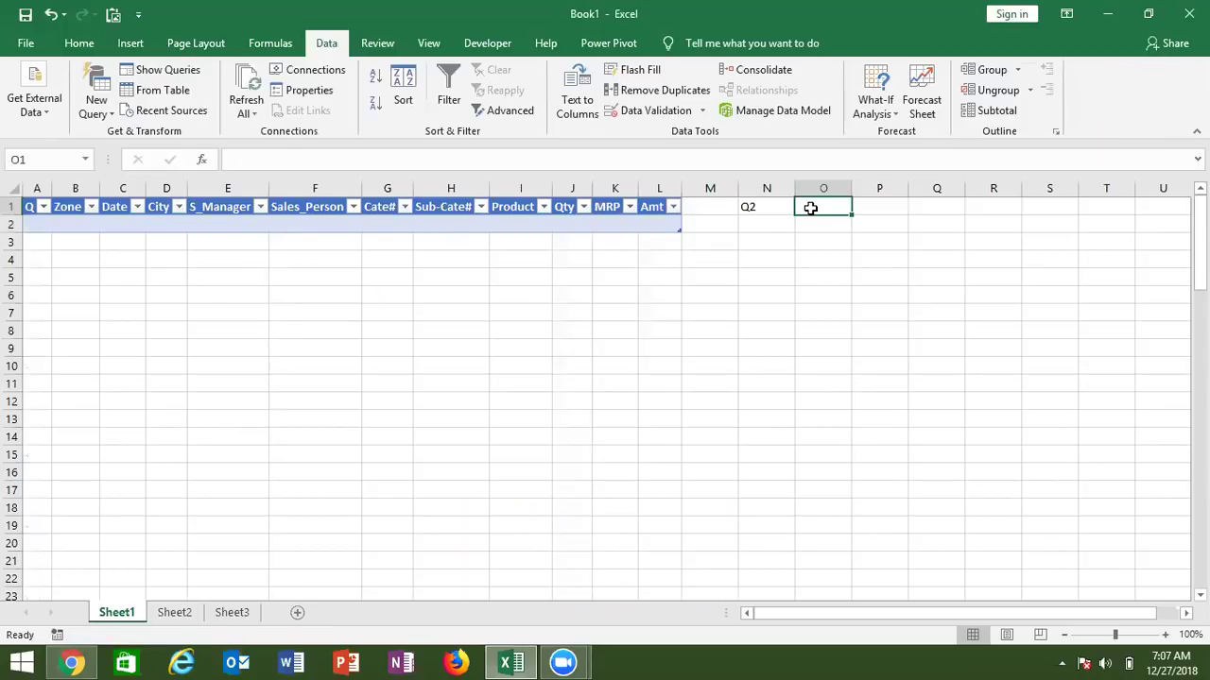
pyautogui.press('Down')
pyautogui.write('No')
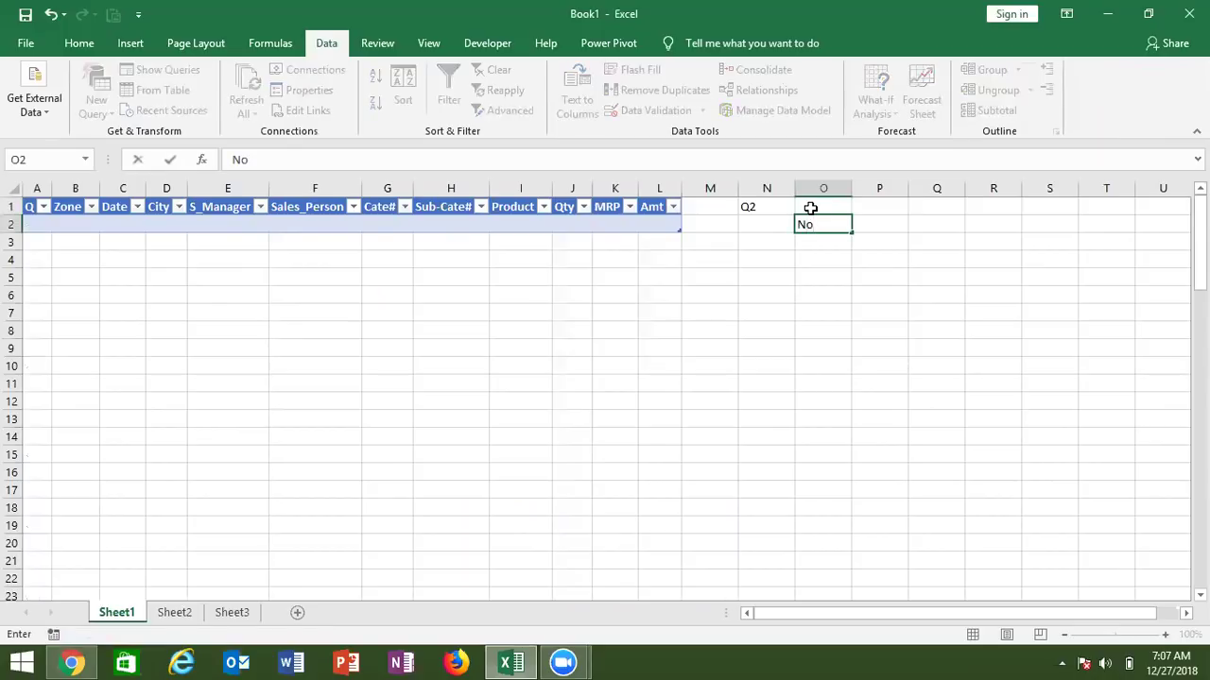
pyautogui.press('BackSpace')
pyautogui.press('BackSpace')
pyautogui.write('th')
pyautogui.press('Return')
pyautogui.press('Up')
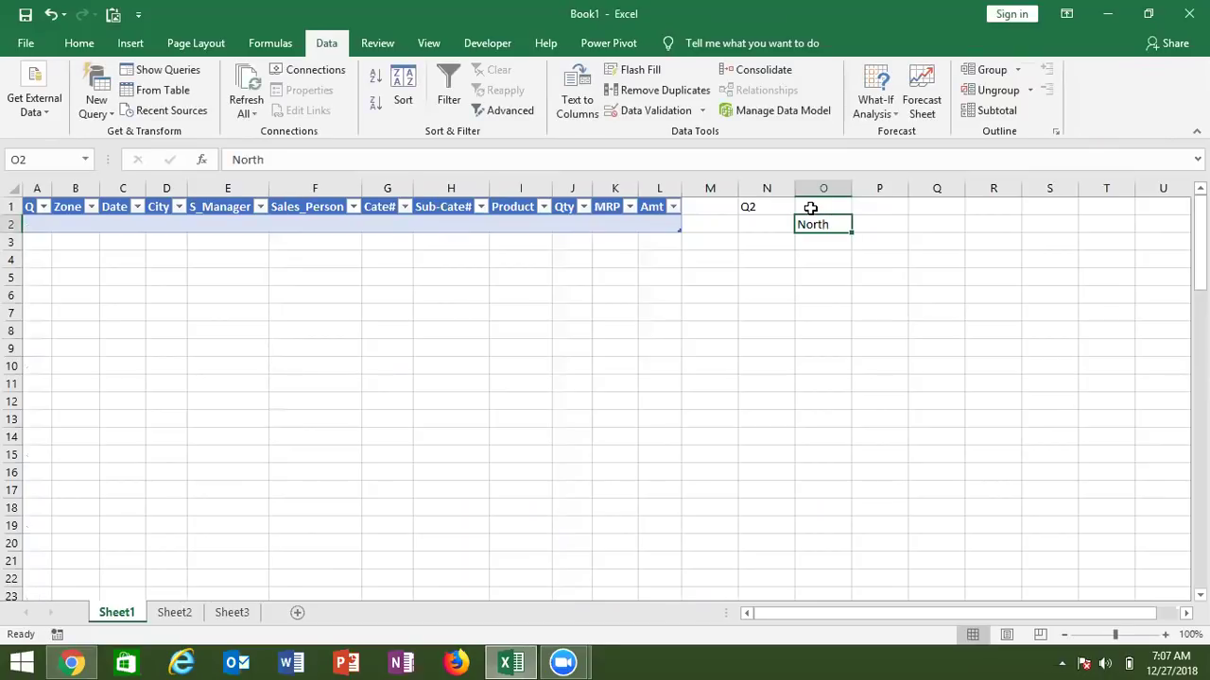
pyautogui.press('Delete')
# Enter East as the zone in O1
pyautogui.click(809, 208)
pyautogui.write('East')
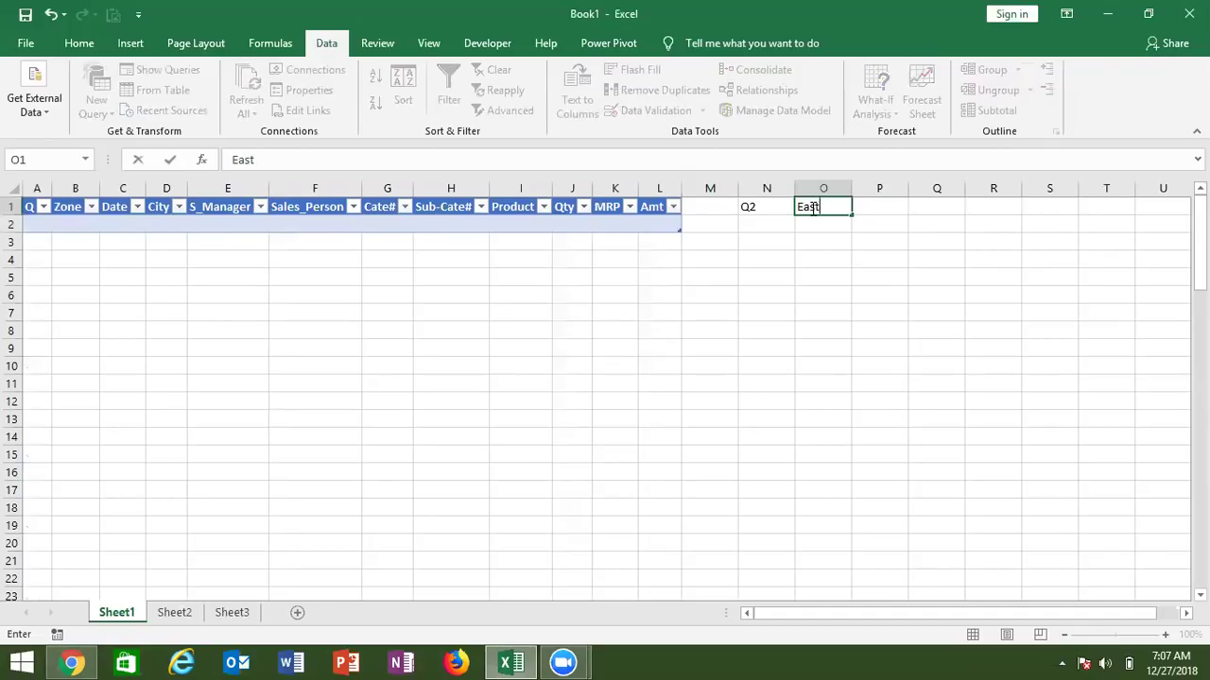
pyautogui.press('Return')
pyautogui.write('1')
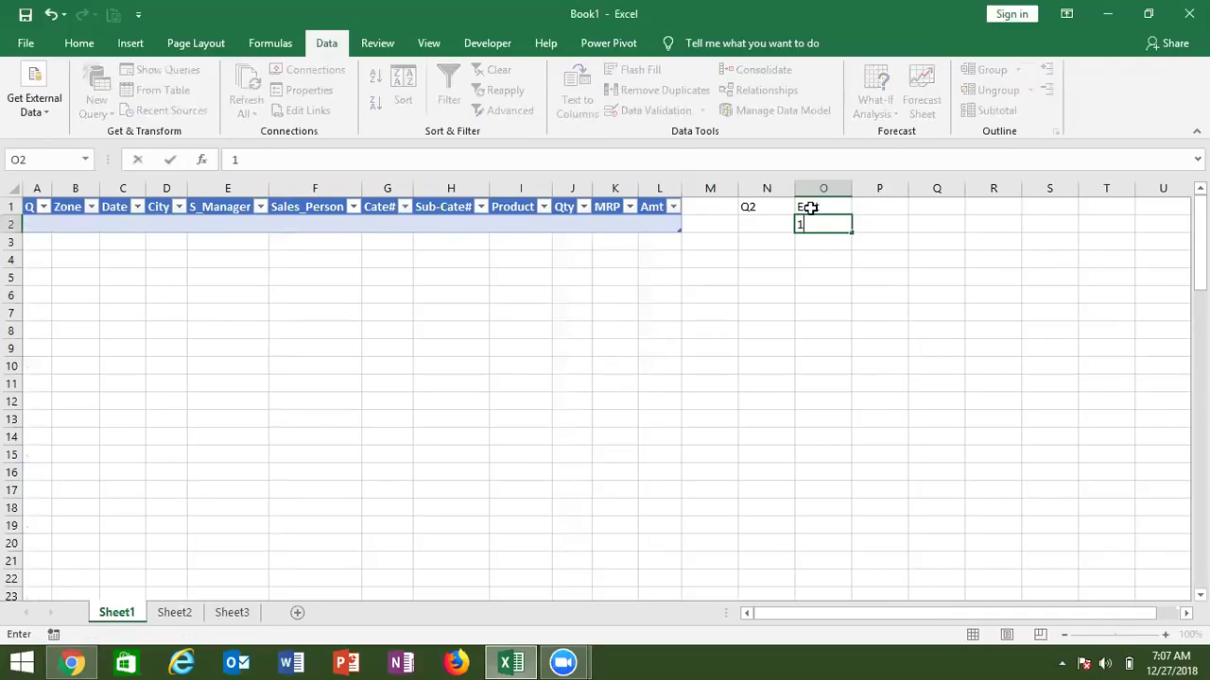
pyautogui.press('Escape')
pyautogui.press('Up')
# Set the quarter in N1, trying Q3 and Q4 before settling on Q1
pyautogui.press('Left')
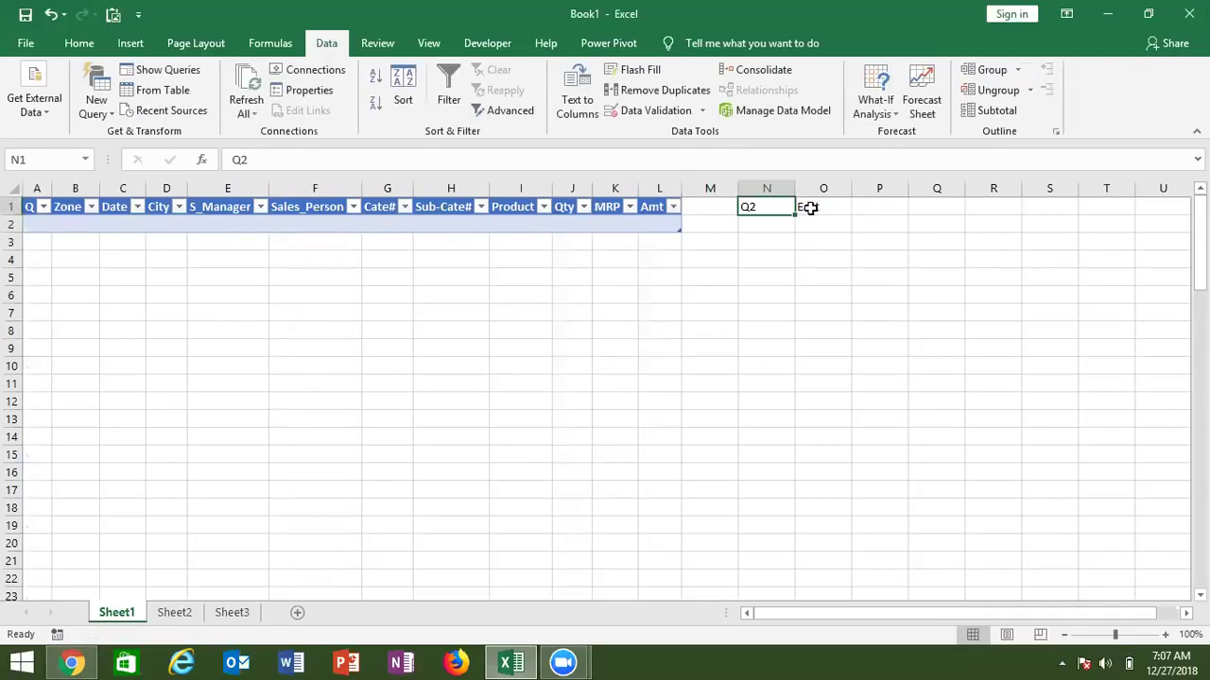
pyautogui.write('Q3')
pyautogui.press('Return')
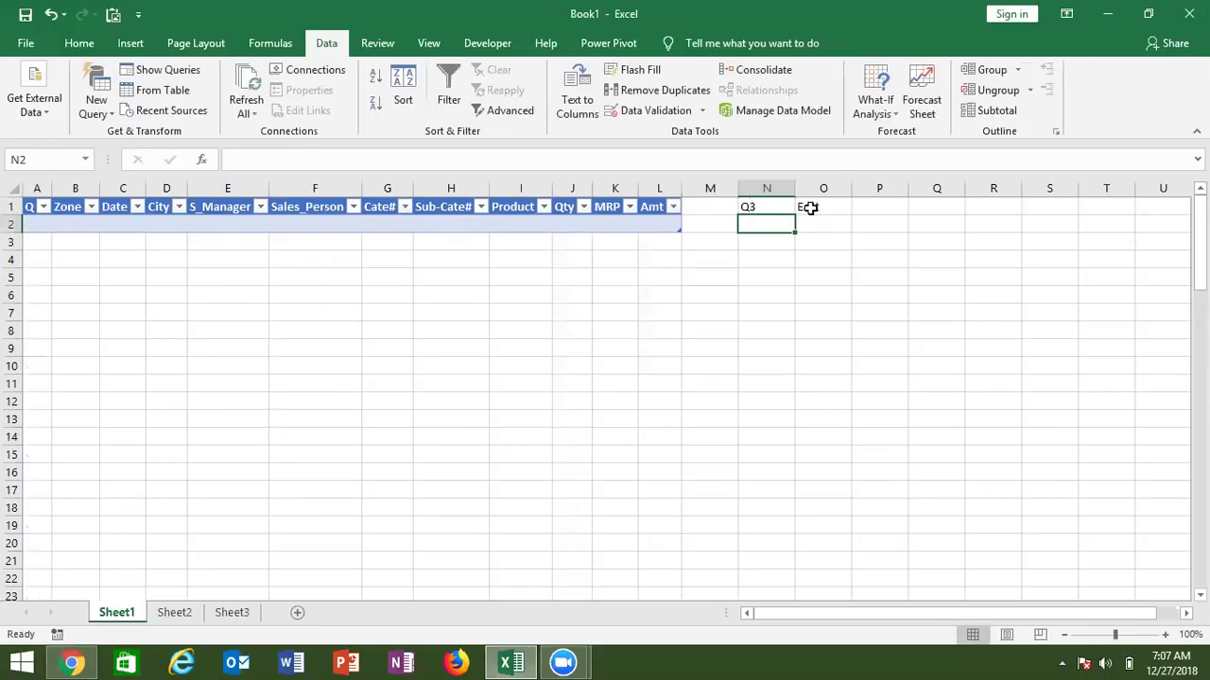
pyautogui.press('Up')
pyautogui.write('Q')
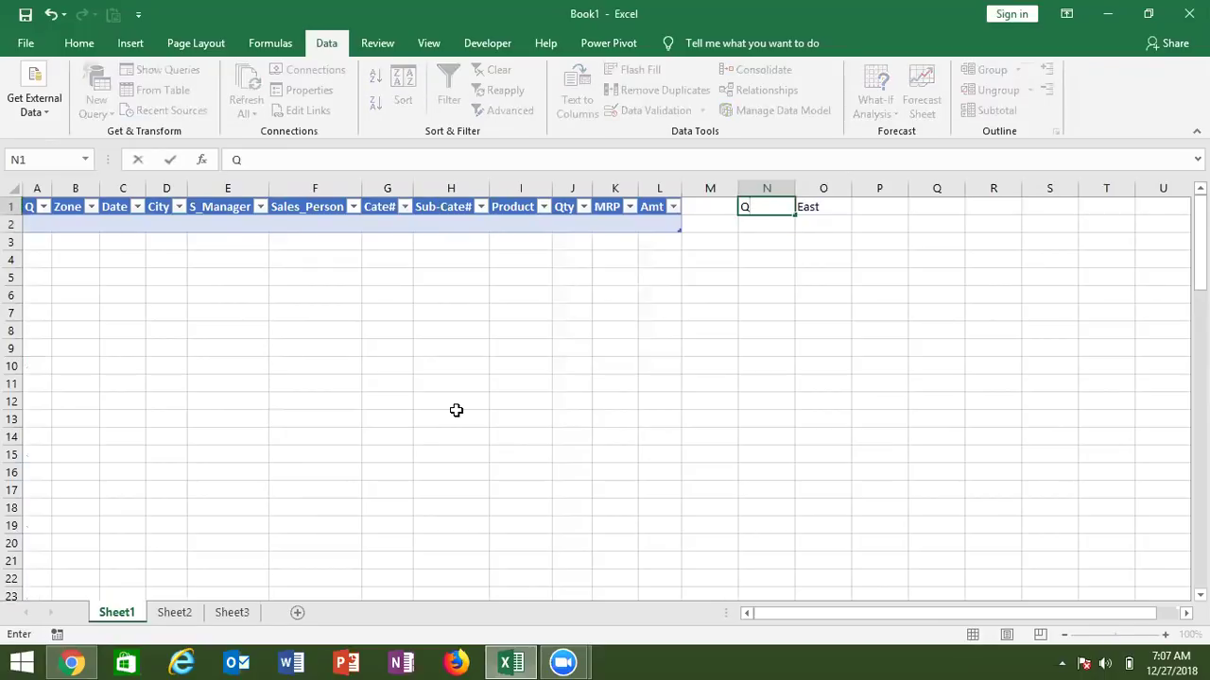
pyautogui.write('4')
pyautogui.press('Return')
pyautogui.press('Up')
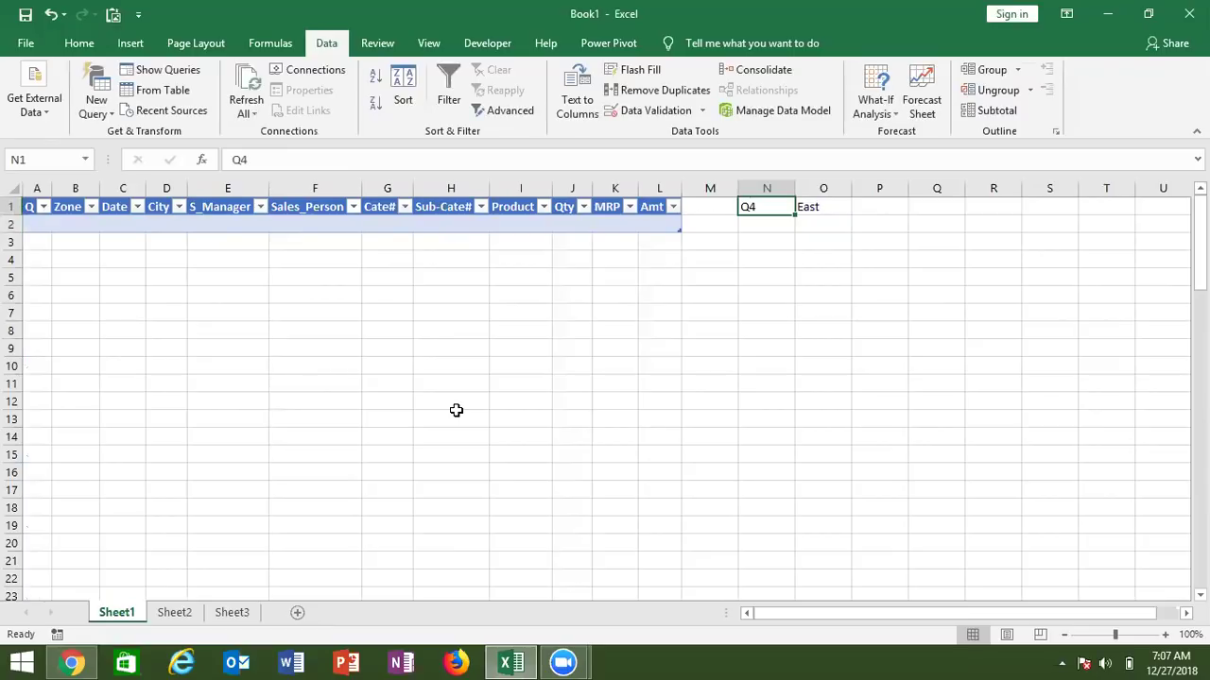
pyautogui.press('Right')
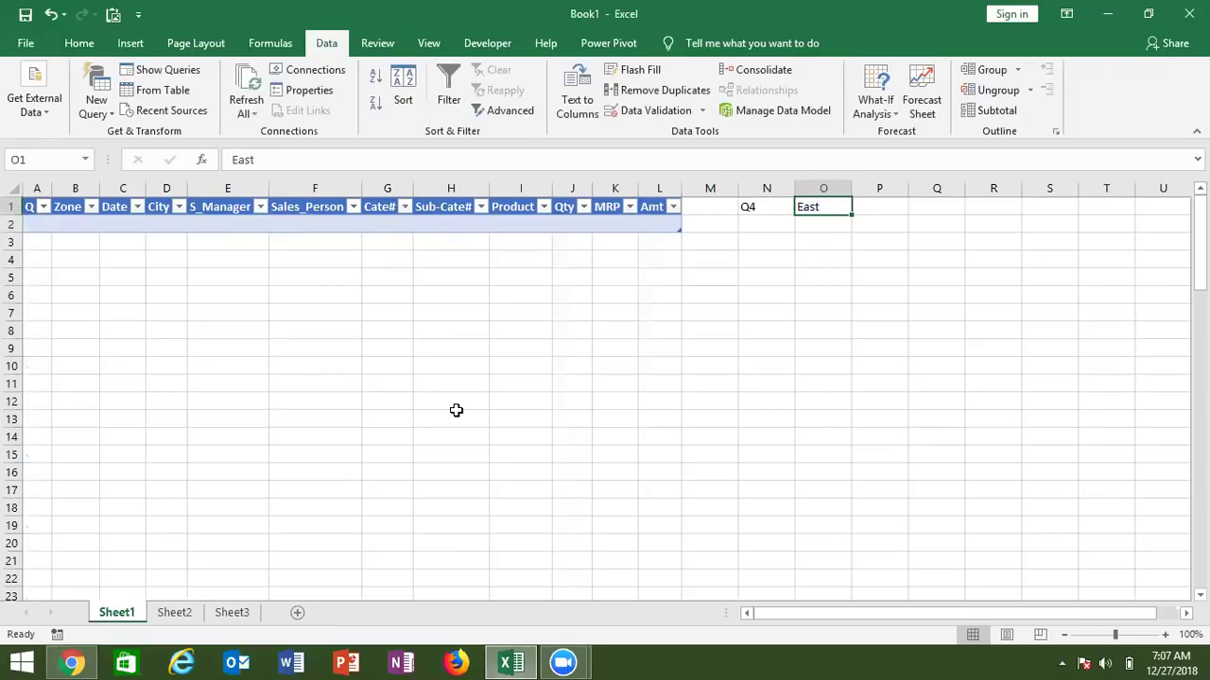
pyautogui.press('Left')
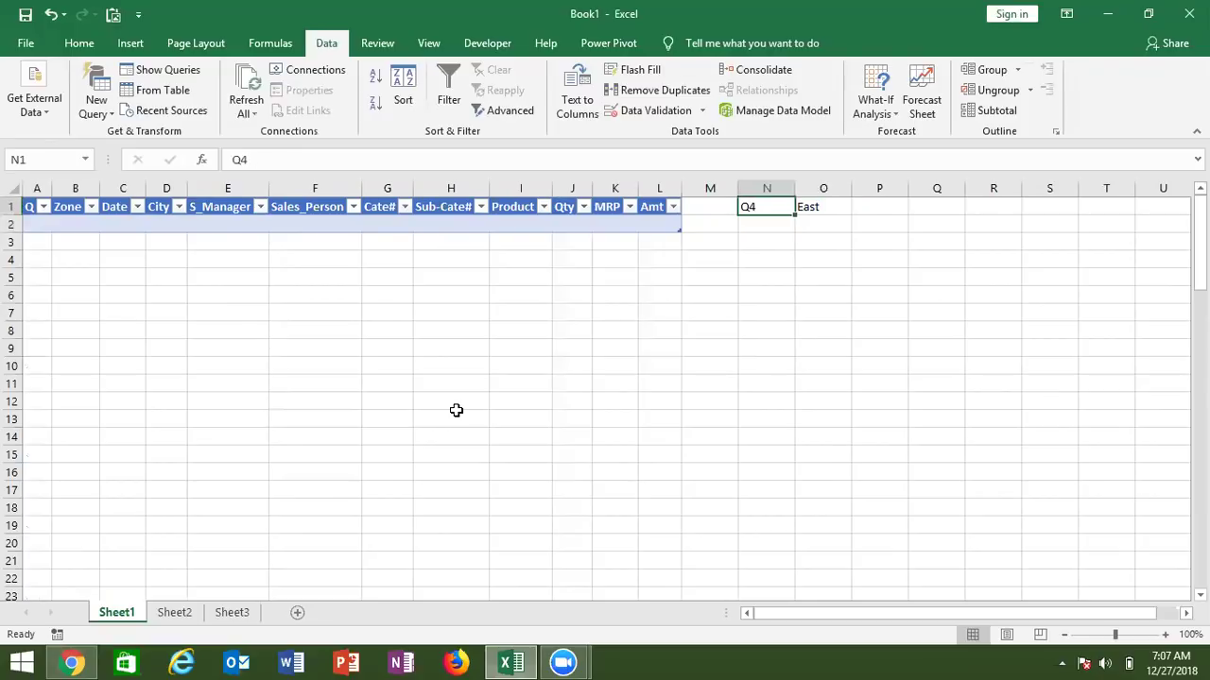
pyautogui.write('Q1')
pyautogui.press('Return')
# Enter North as the zone in O1, cancelling a stray entry below
pyautogui.press('Right')
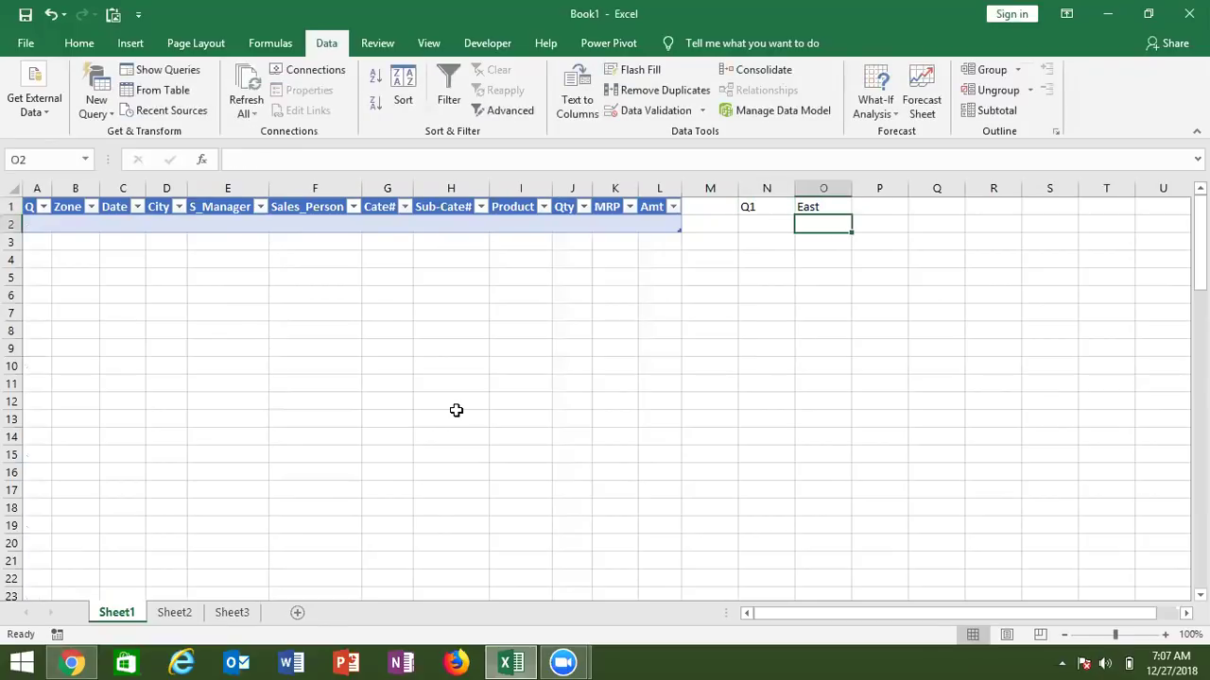
pyautogui.press('Up')
pyautogui.write('N')
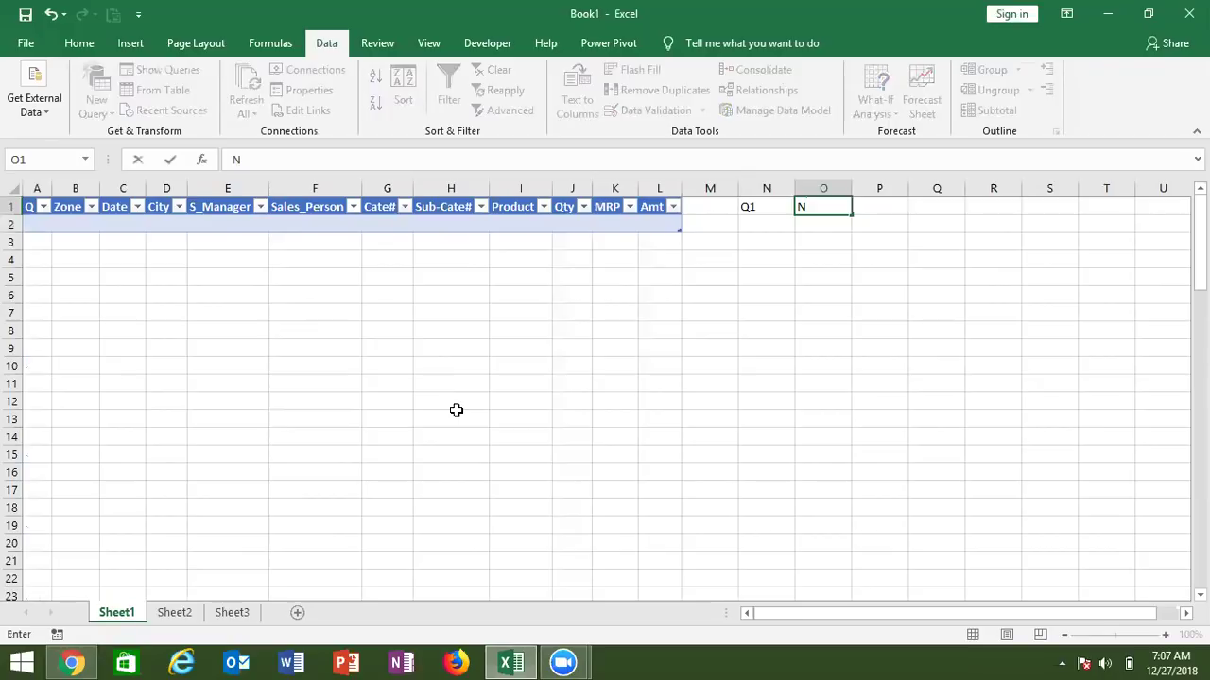
pyautogui.write('orth')
pyautogui.press('Return')
pyautogui.write('S')
pyautogui.press('Escape')
pyautogui.press('Up')
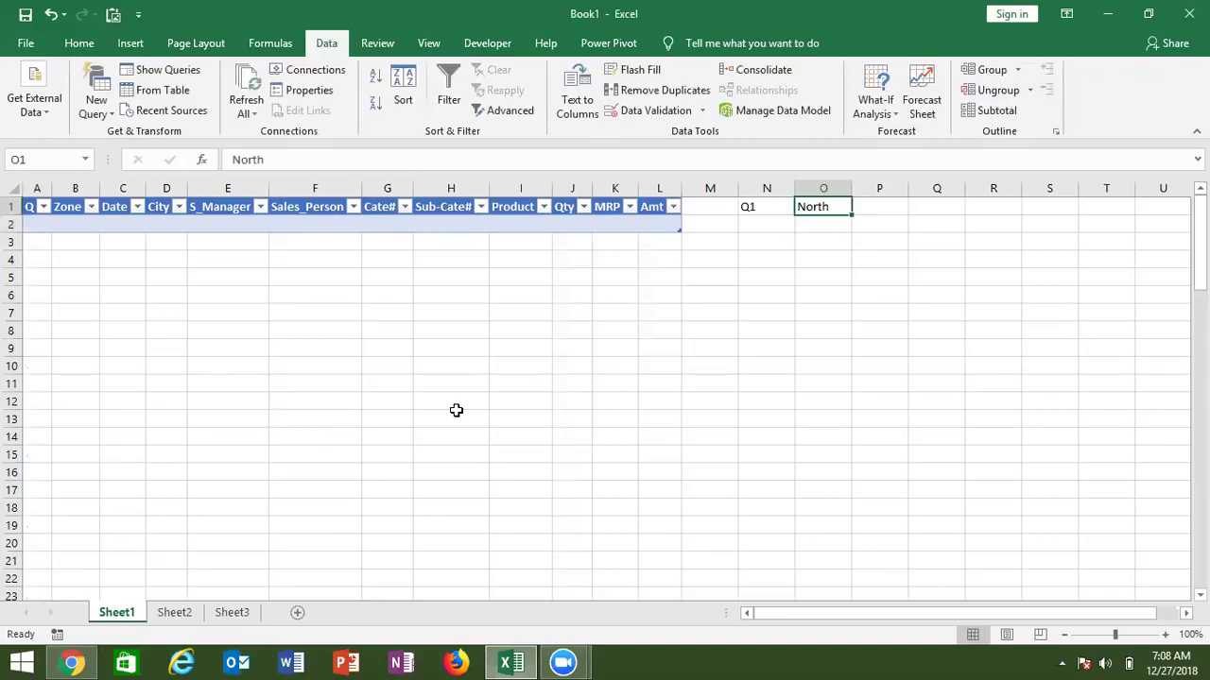
pyautogui.click(498, 218)
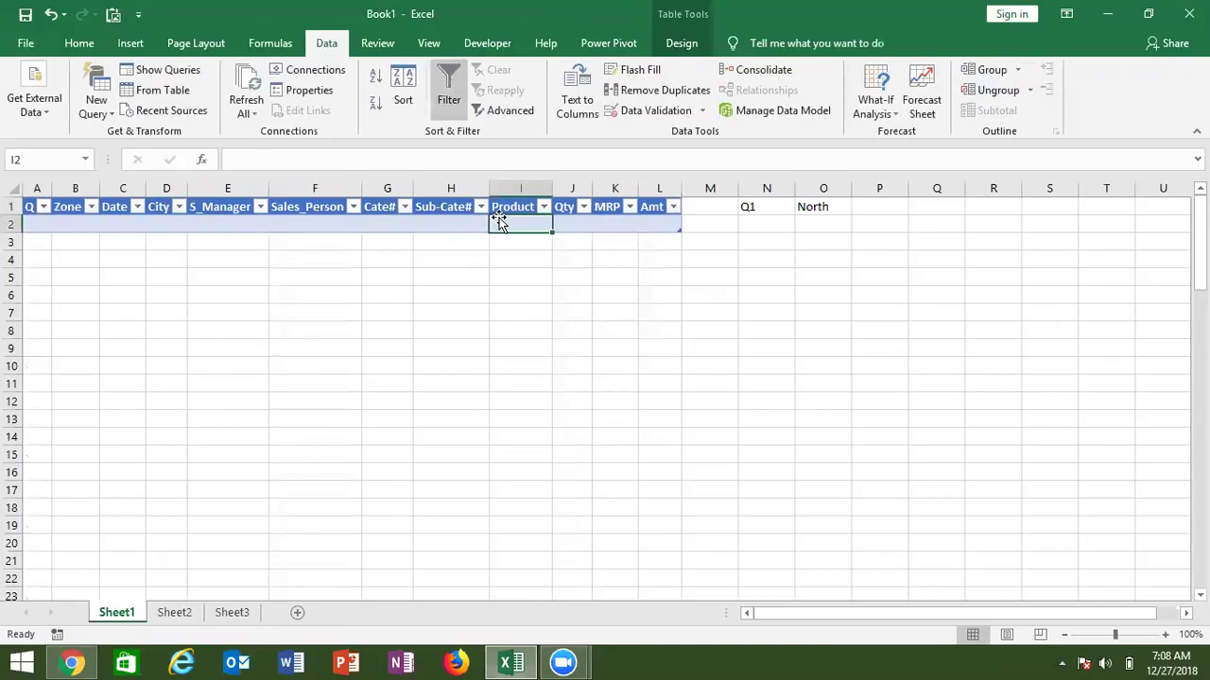
# Enter Q2 as the quarter in N1 and clear the duplicate copied into N2
pyautogui.click(746, 208)
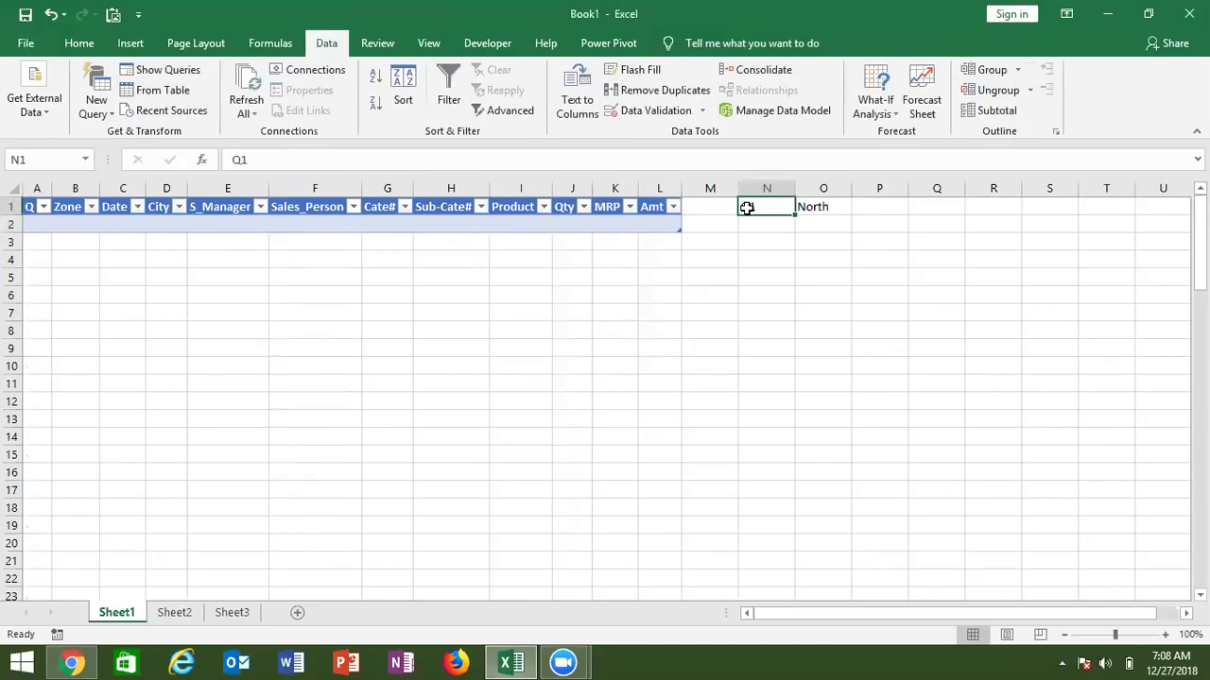
pyautogui.write('Q2')
pyautogui.press('Return')
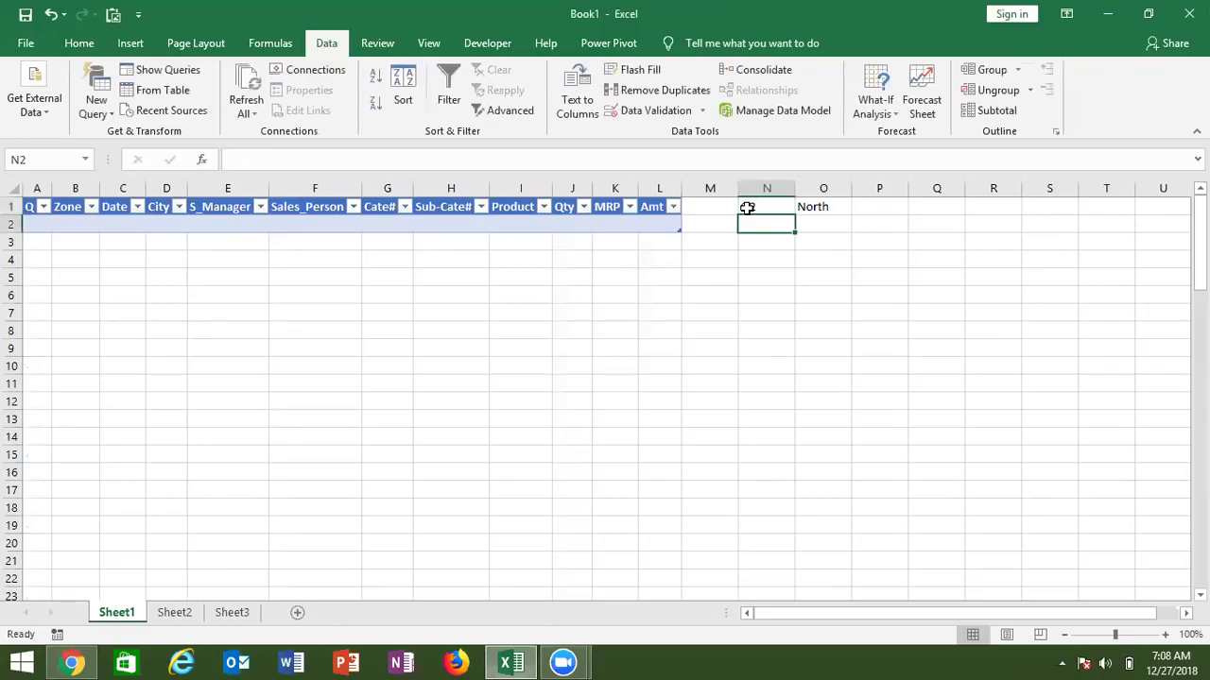
pyautogui.hotkey('ctrl', 'd')
pyautogui.press('Delete')
pyautogui.click(541, 221)
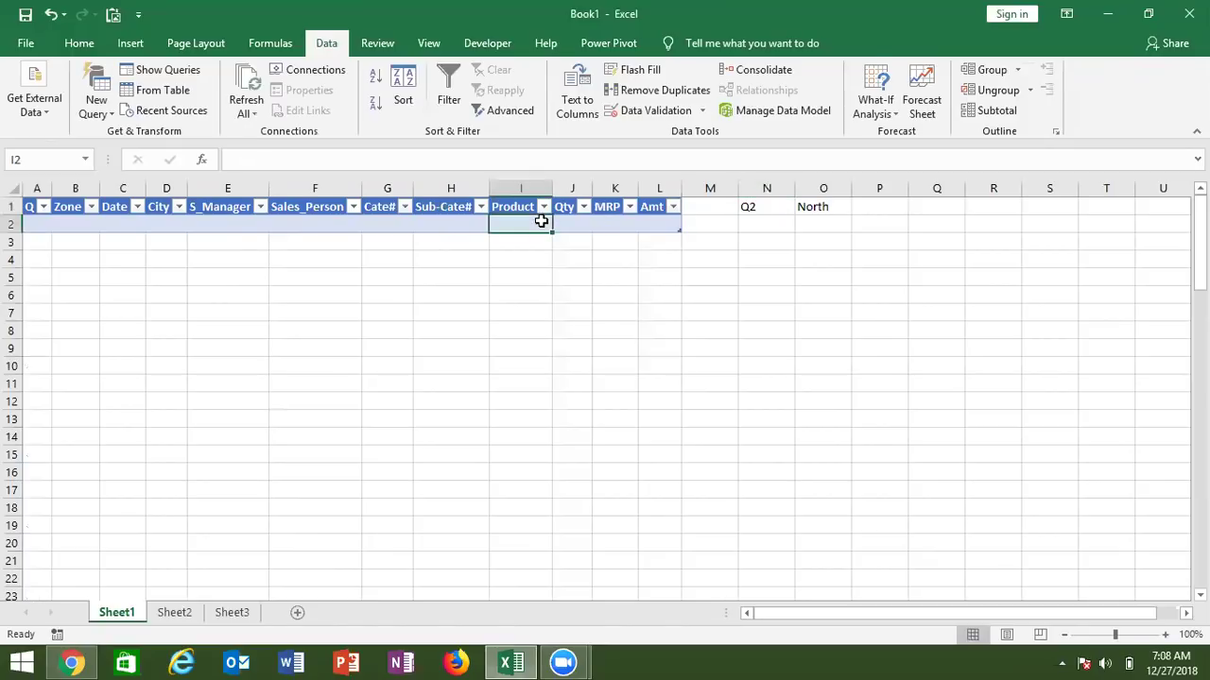
# Retype East in O1, delete the stray 1 from O2, and open Workbook Connections
pyautogui.click(824, 206)
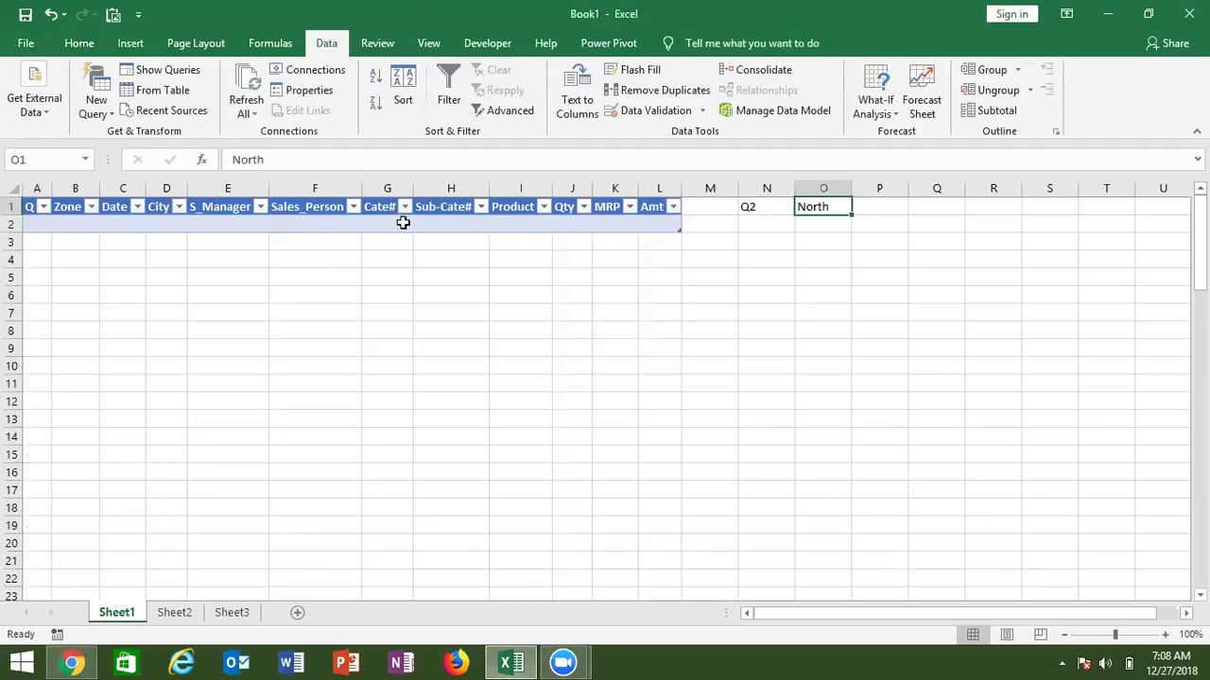
pyautogui.write('East')
pyautogui.press('Return')
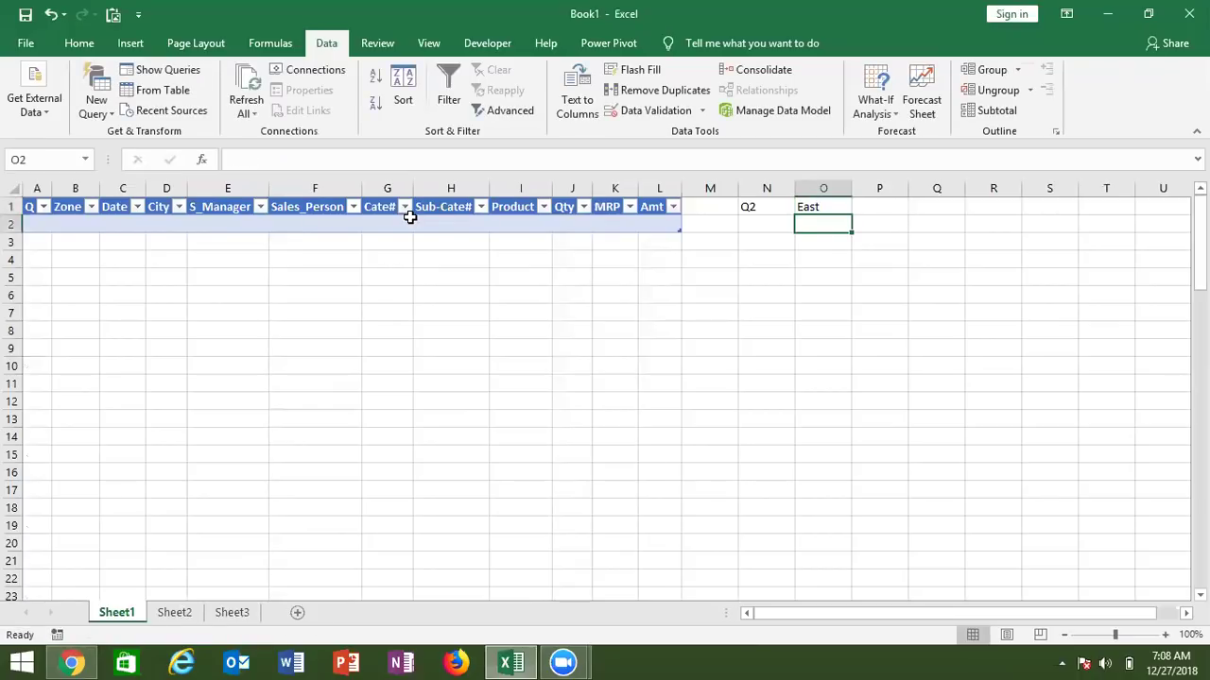
pyautogui.write('1')
pyautogui.press('Return')
pyautogui.press('Up')
pyautogui.press('Delete')
pyautogui.click(406, 224)
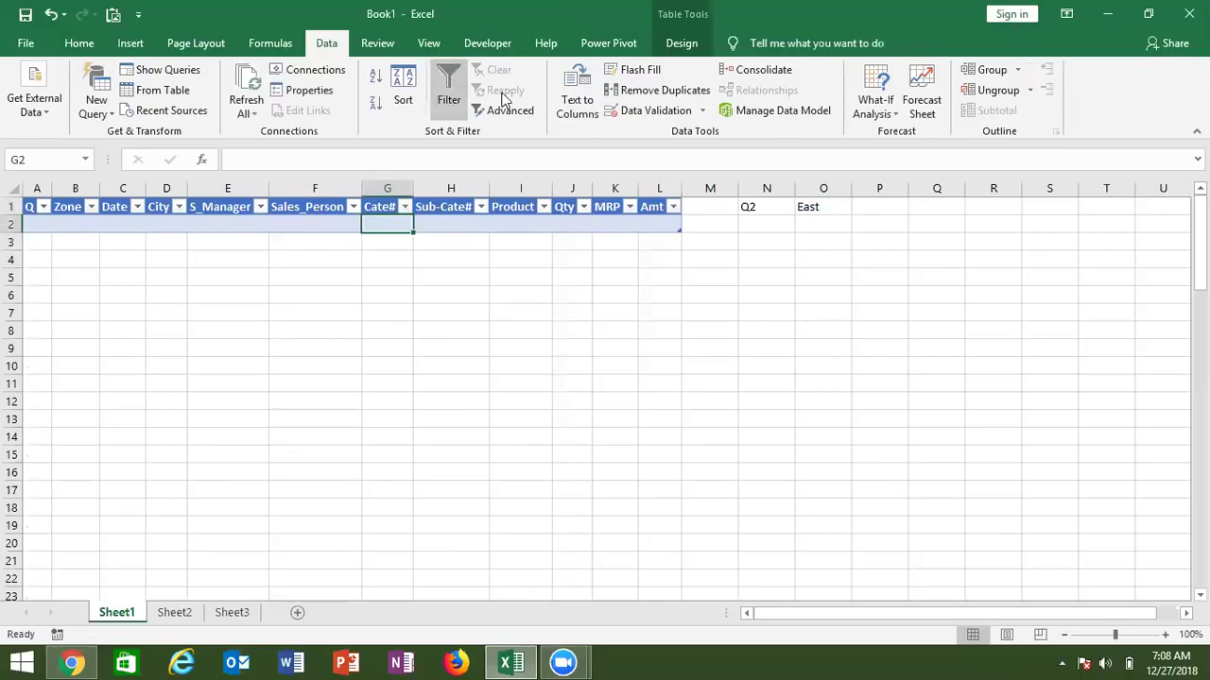
pyautogui.click(312, 70)
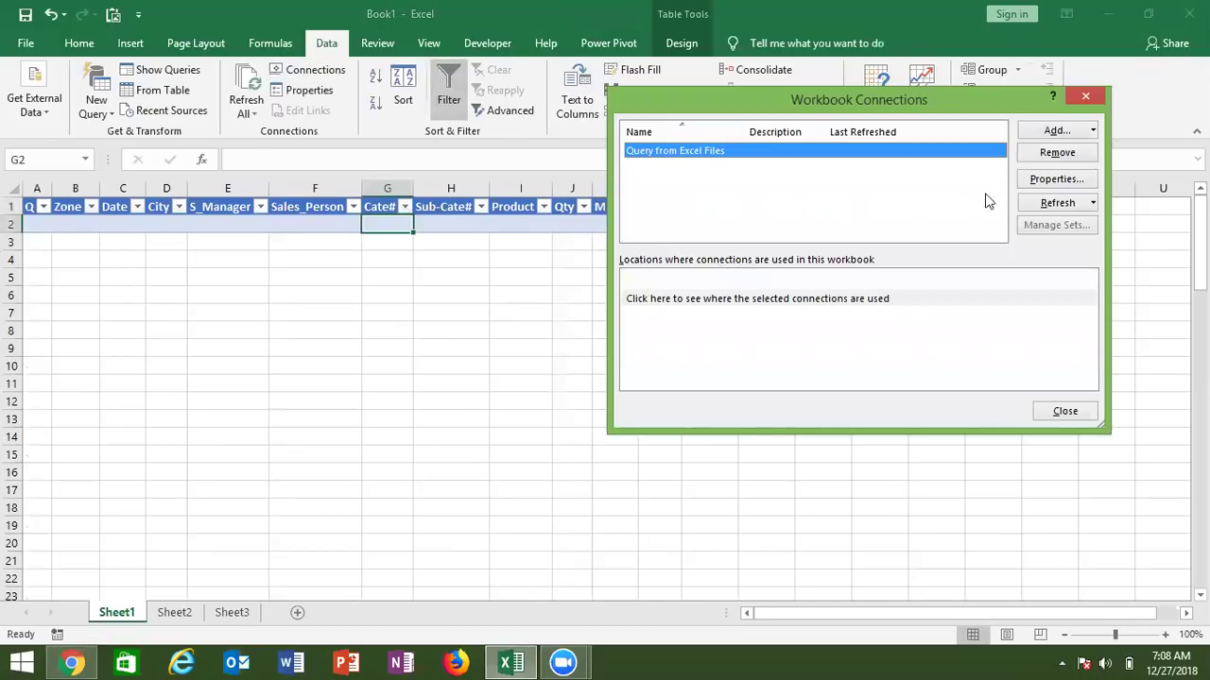
# Open the connection's Parameters dialog and review the sources of Parameter2 and Parameter1
pyautogui.click(1047, 180)
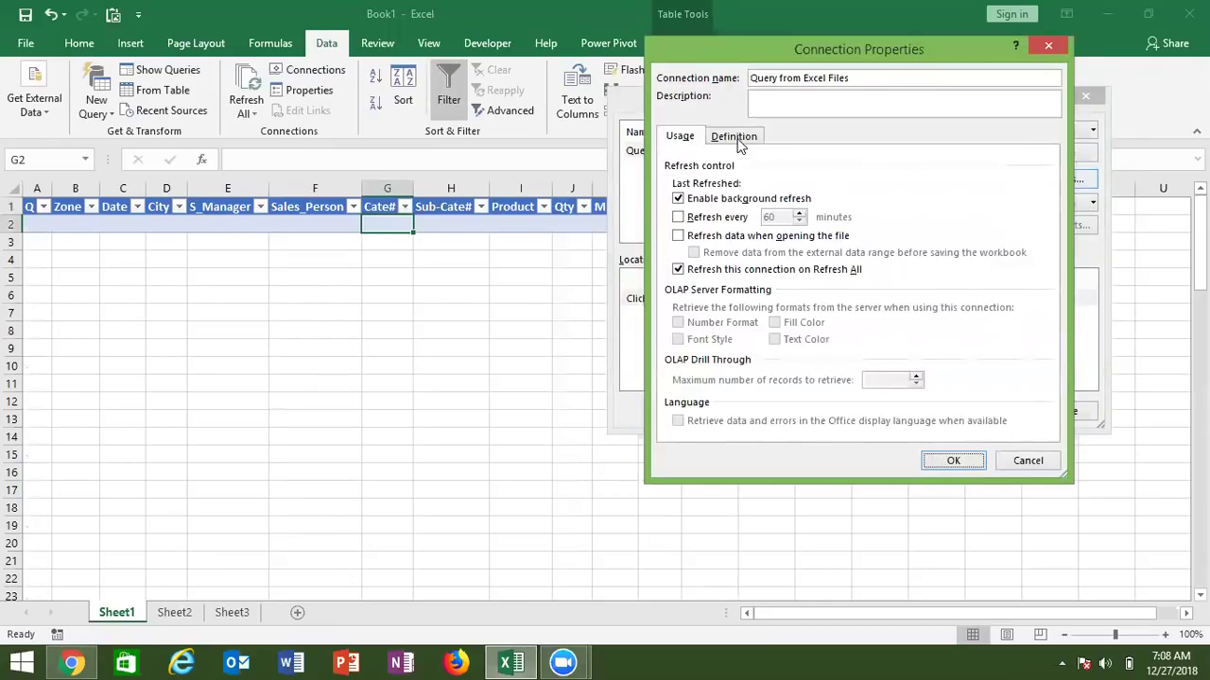
pyautogui.click(735, 142)
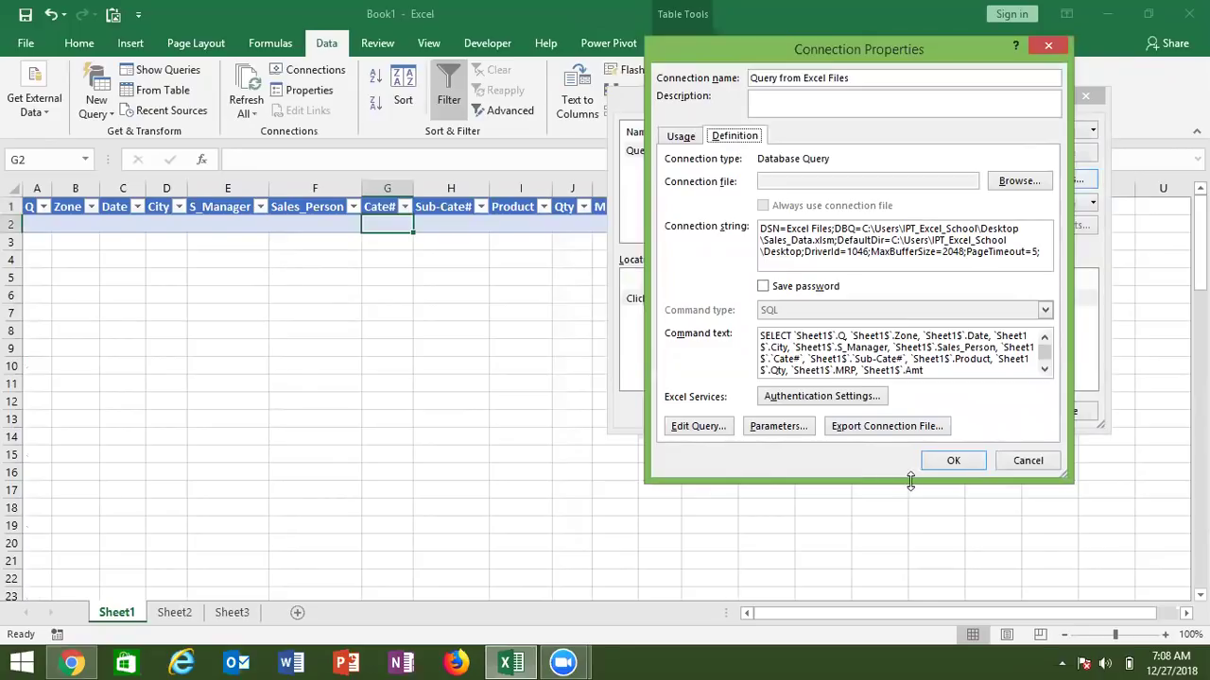
pyautogui.click(1047, 364)
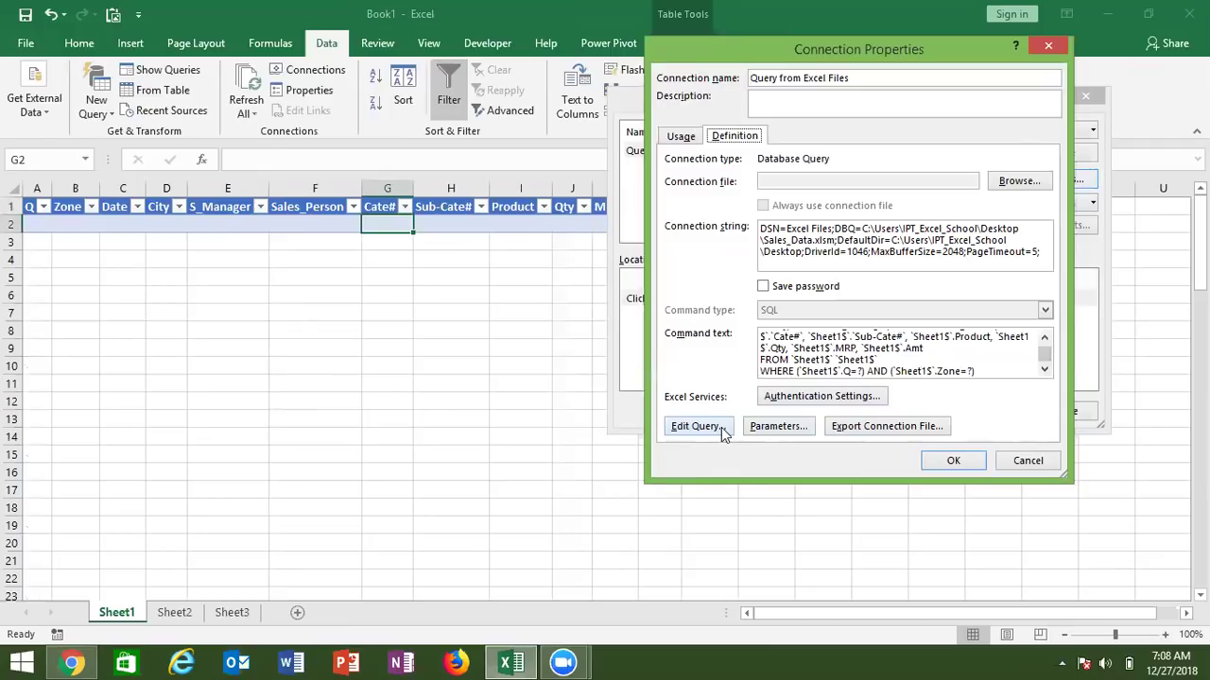
pyautogui.click(773, 430)
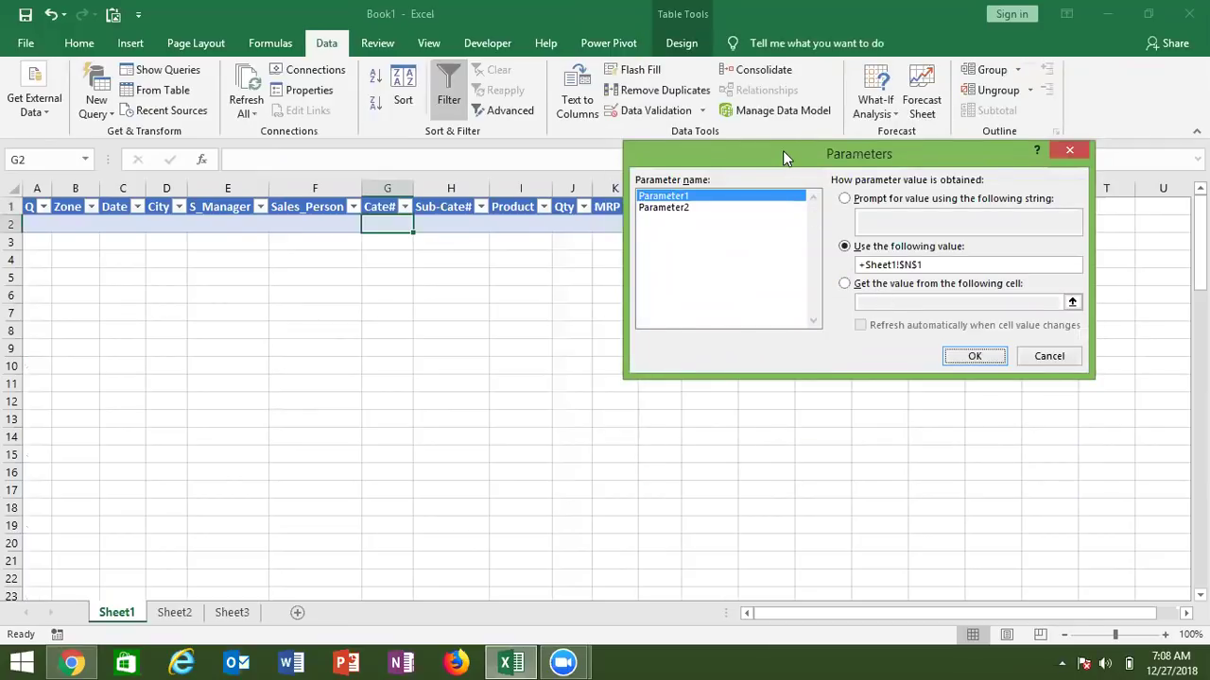
pyautogui.click(687, 207)
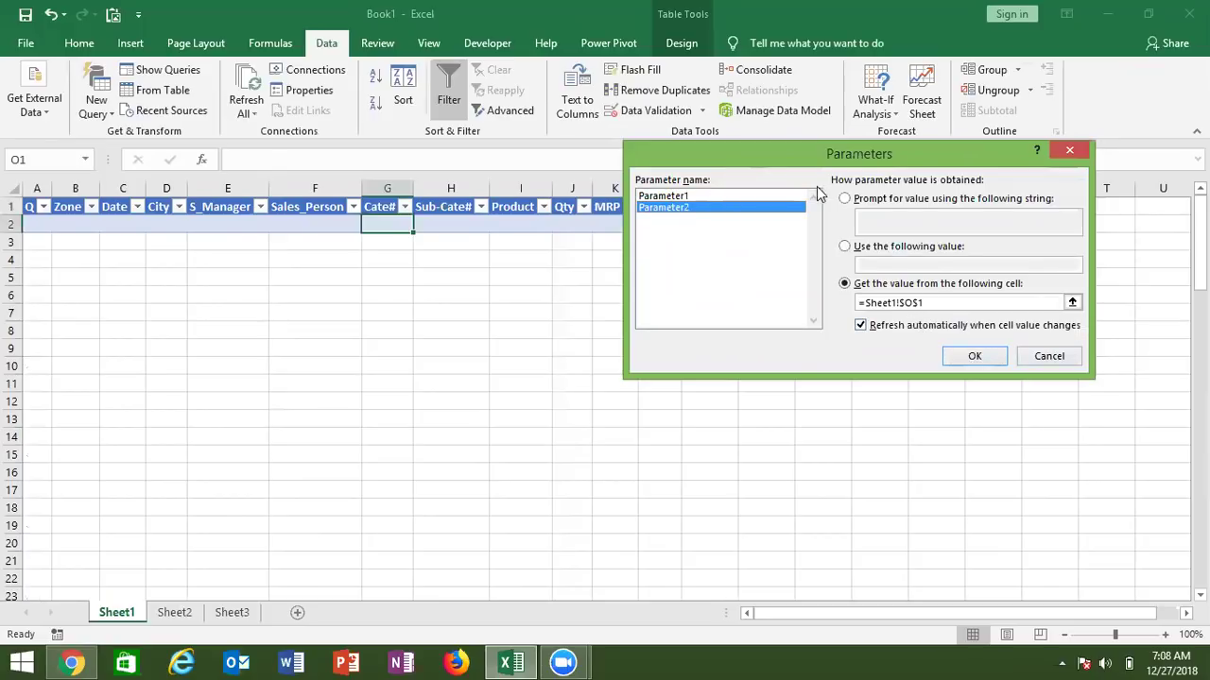
pyautogui.click(753, 197)
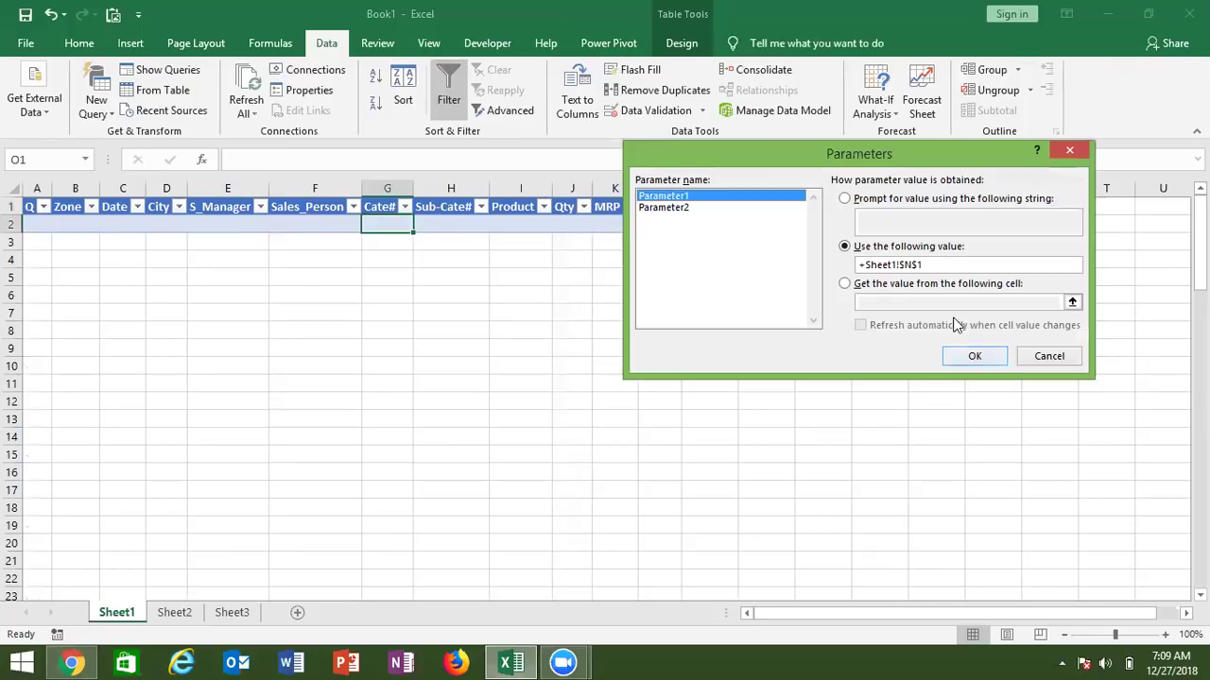
# Keep Parameter1 on its fixed =Sheet1!$N$1 value, then reopen the connection's query for editing
pyautogui.click(844, 201)
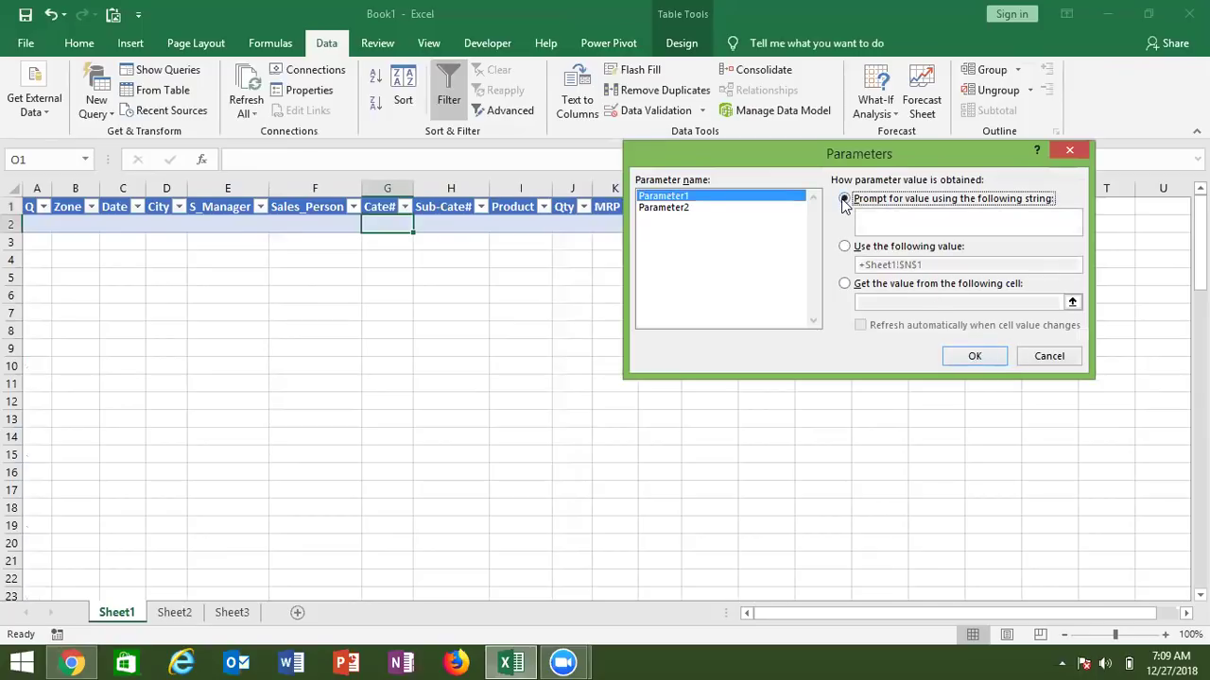
pyautogui.click(845, 247)
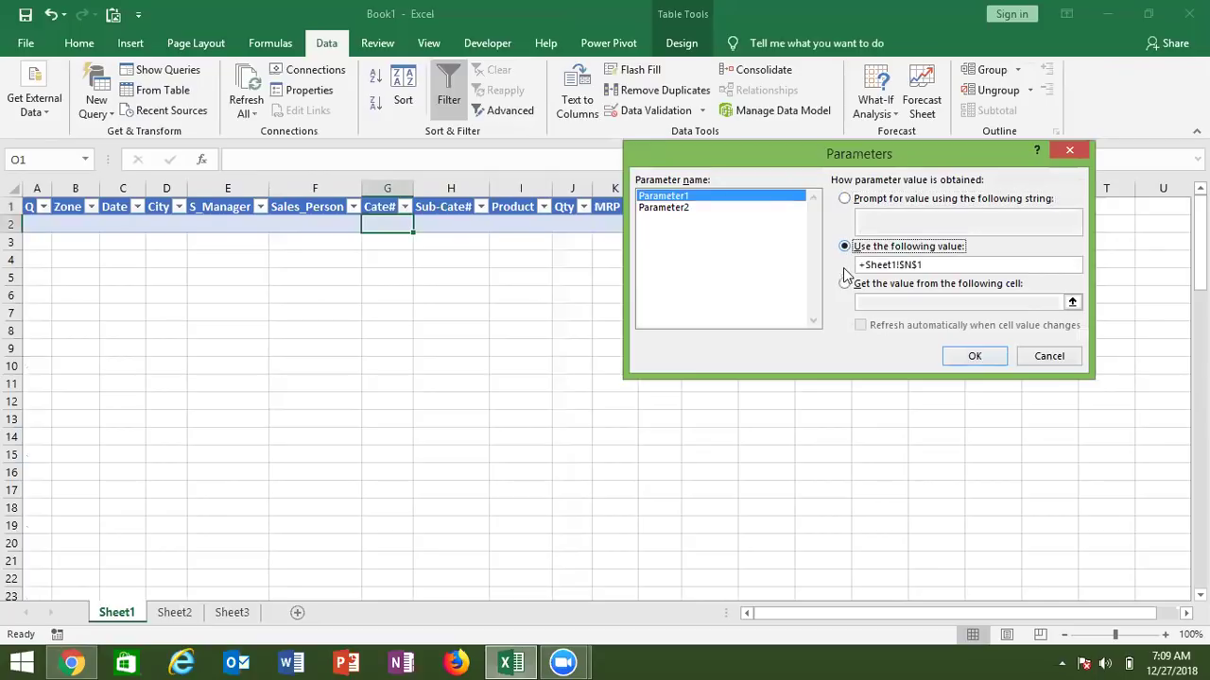
pyautogui.click(919, 265)
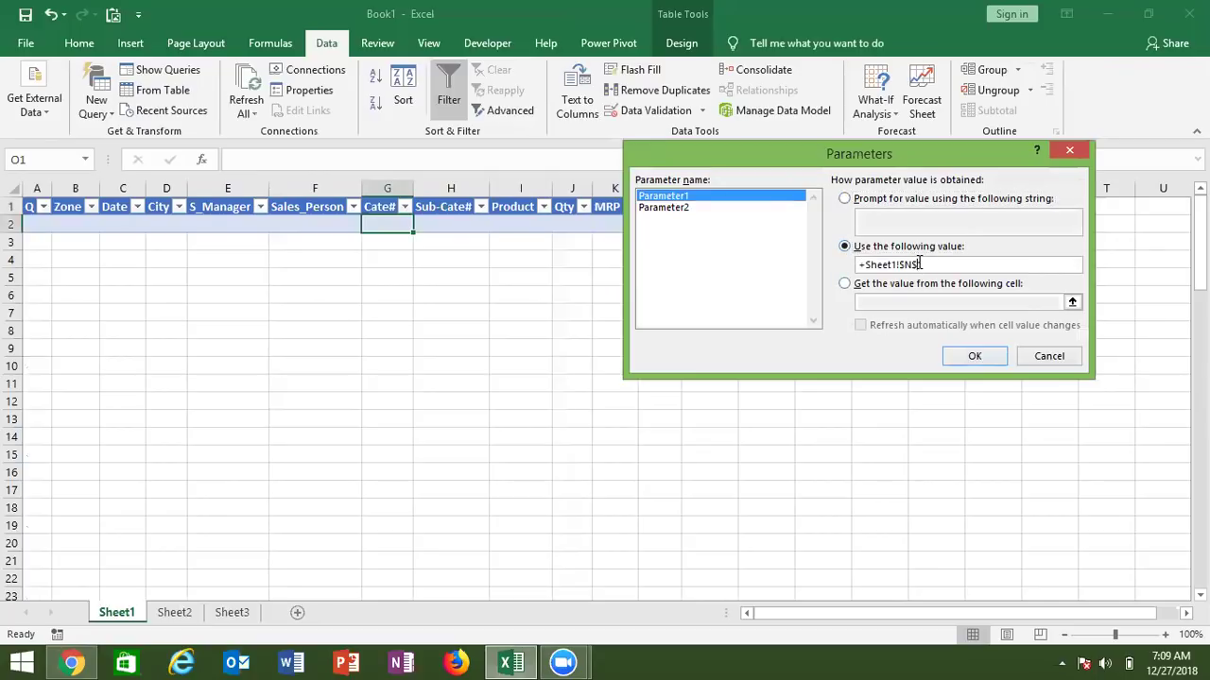
pyautogui.press('Return')
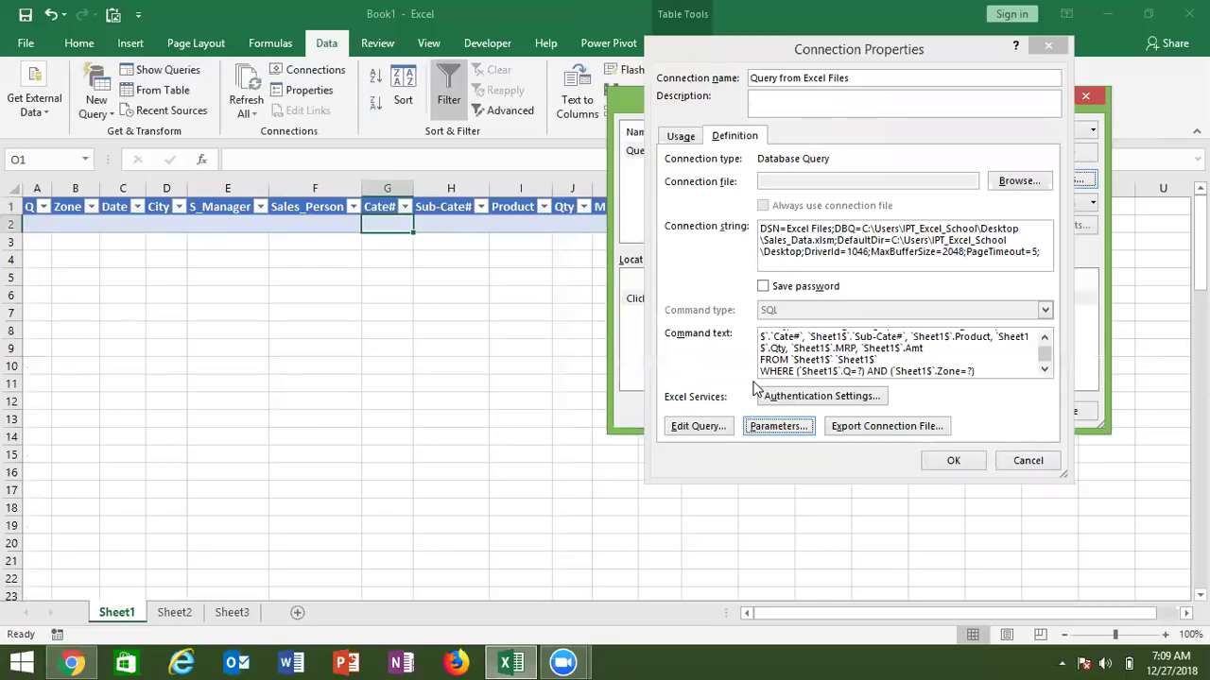
pyautogui.click(699, 426)
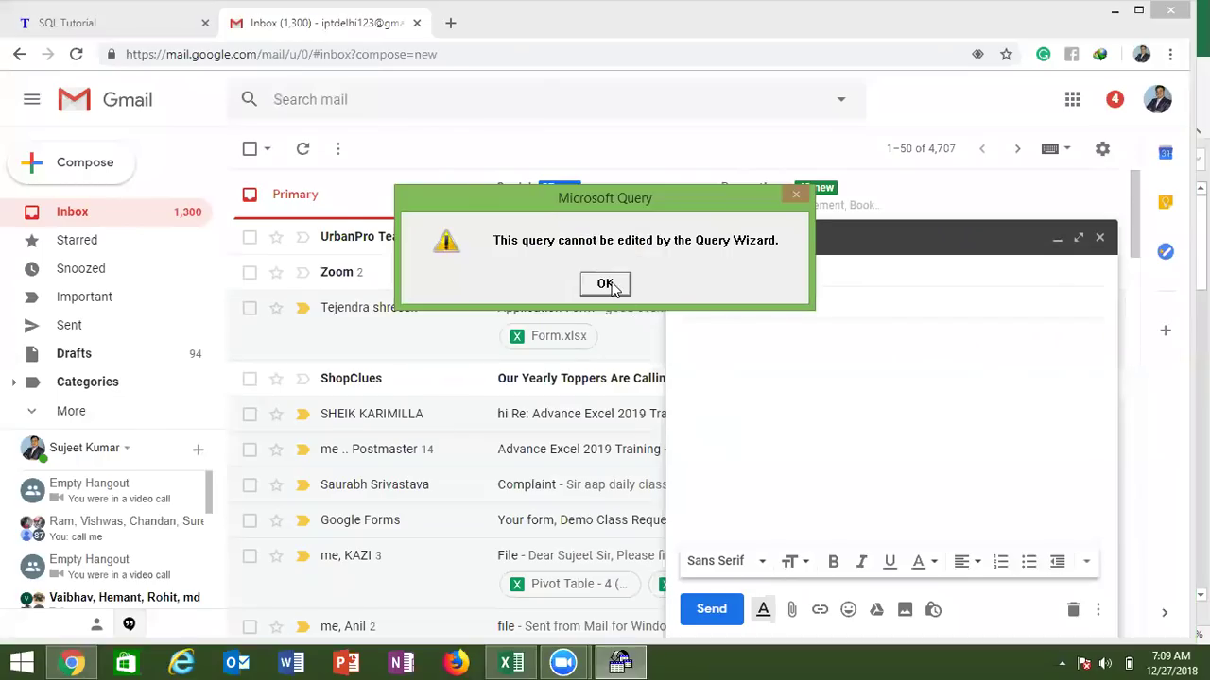
# Dismiss the warning and parameter prompt, check the Q and Zone criteria, then close Microsoft Query
pyautogui.click(612, 288)
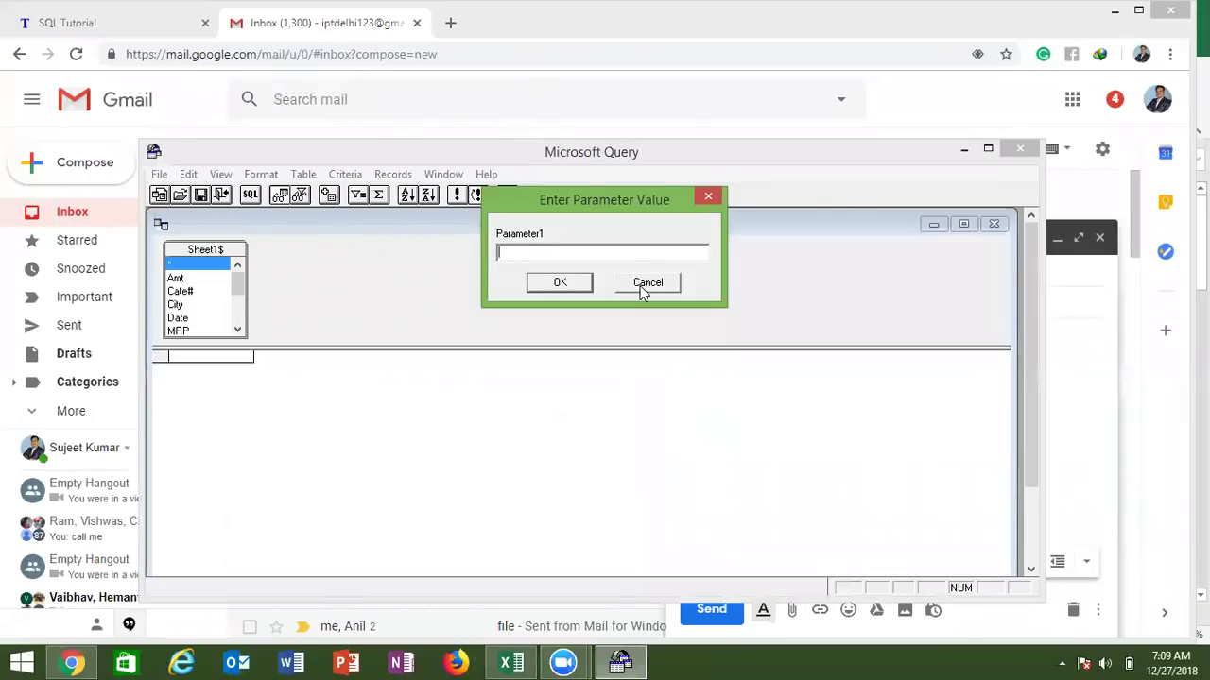
pyautogui.click(640, 286)
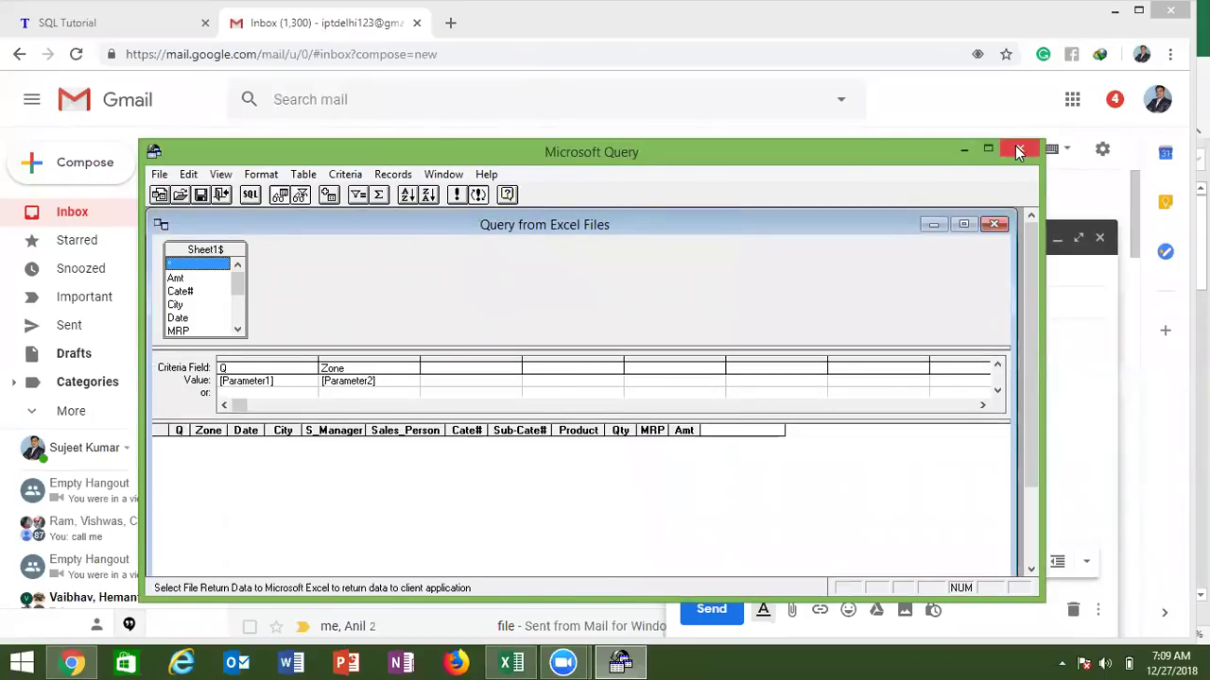
pyautogui.click(1019, 150)
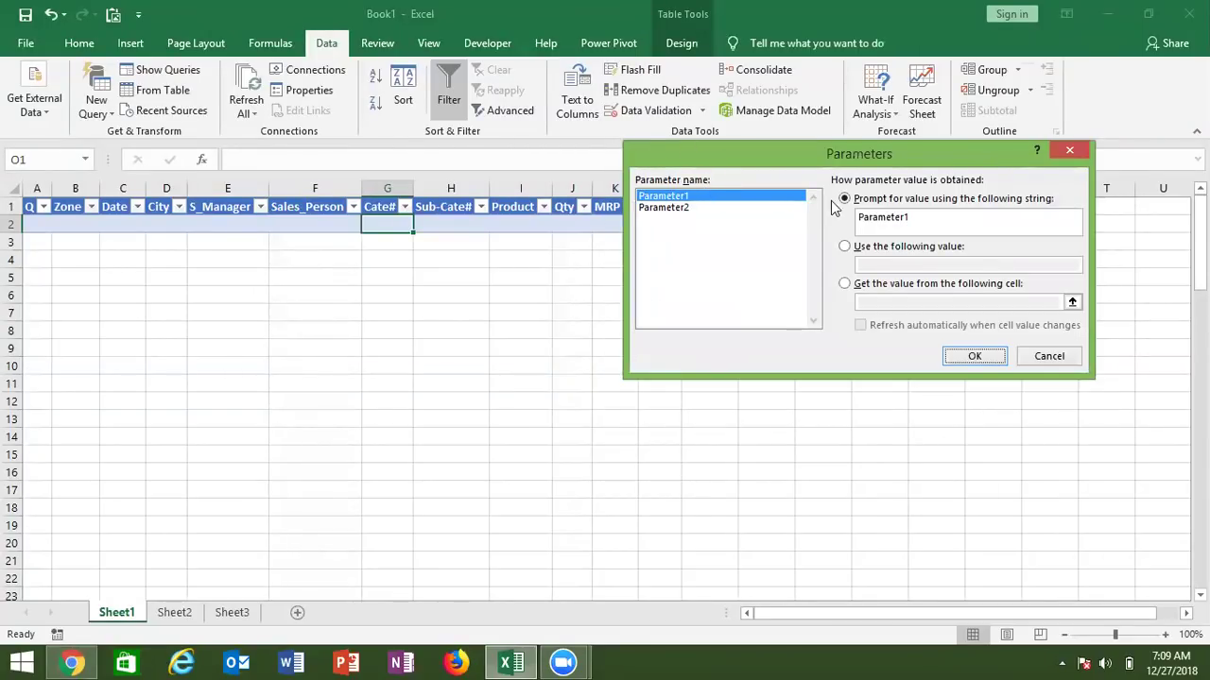
# Point Parameter1 to cell N1 with automatic refresh on change, confirm, and close Workbook Connections
pyautogui.click(846, 248)
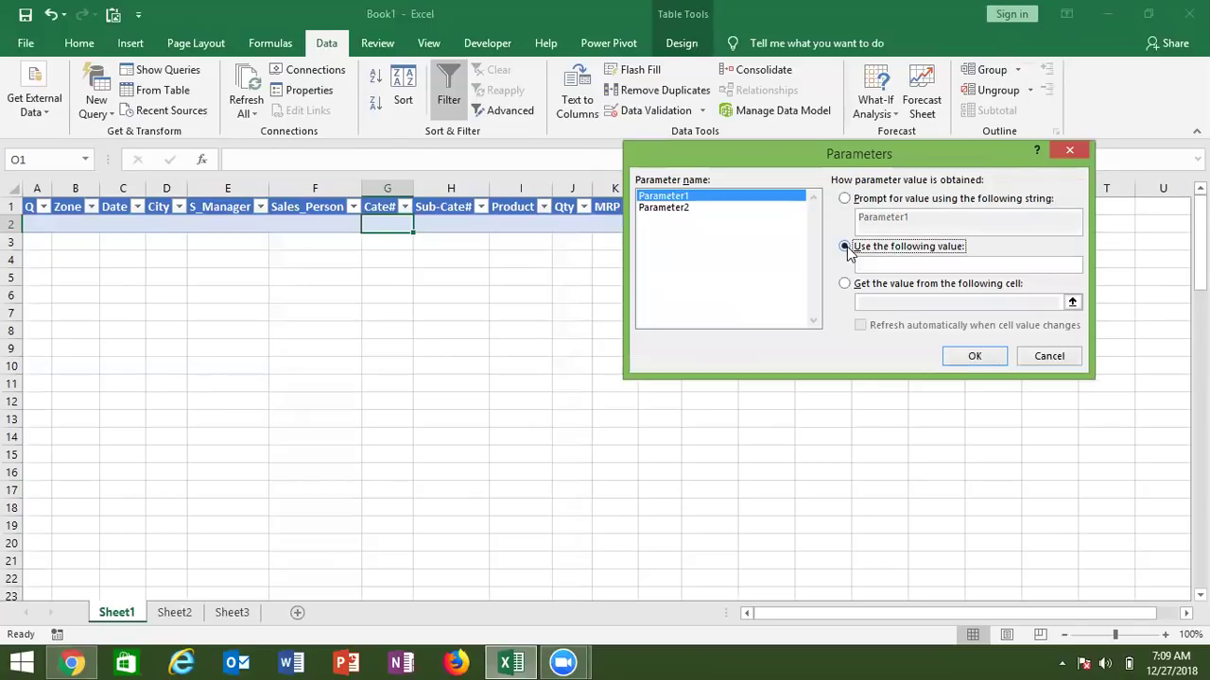
pyautogui.click(873, 262)
pyautogui.click(844, 284)
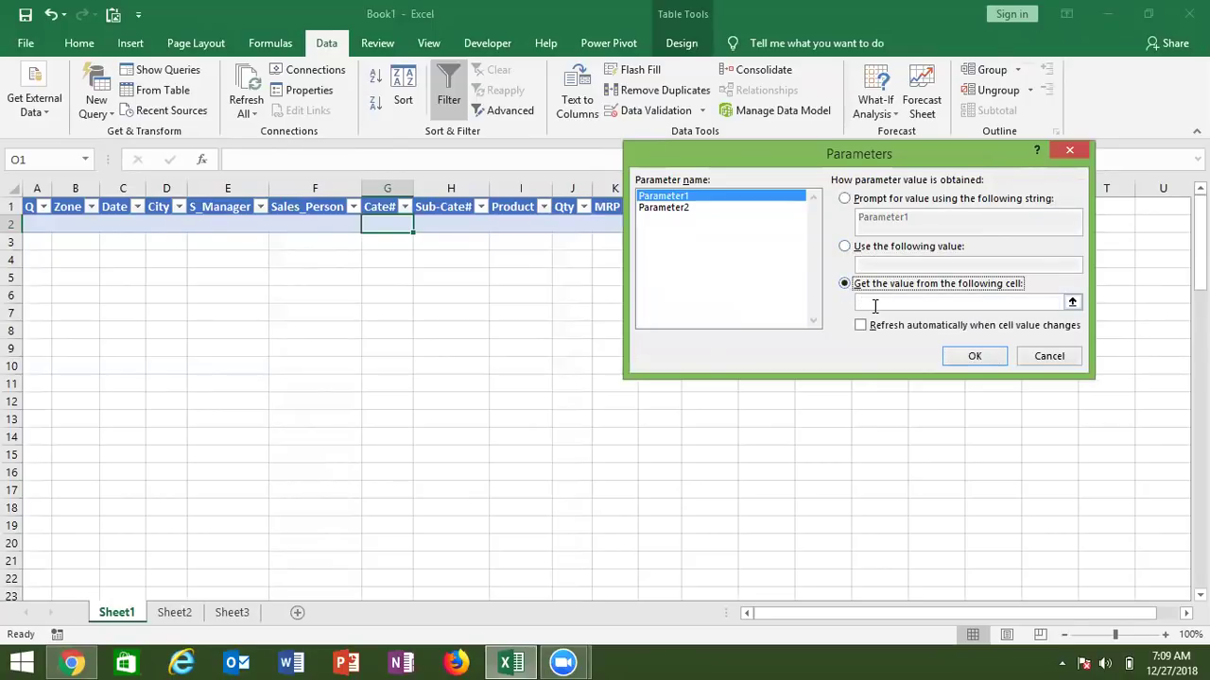
pyautogui.click(875, 303)
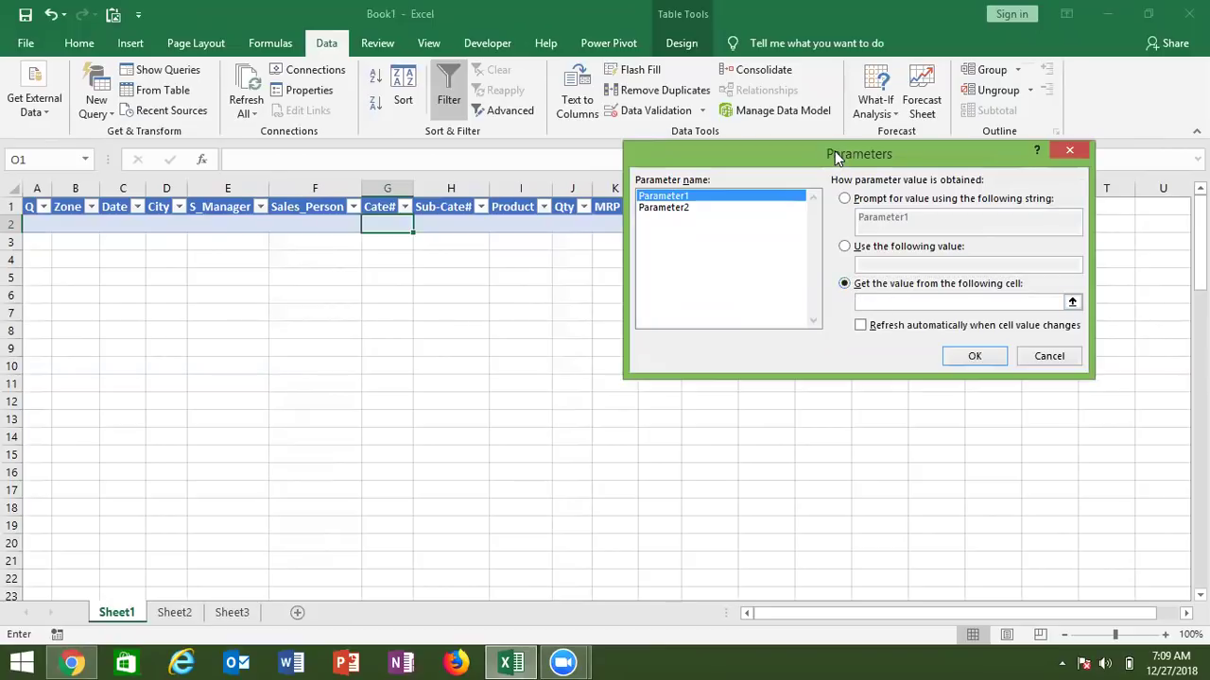
pyautogui.moveTo(836, 156); pyautogui.dragTo(764, 286)
pyautogui.click(757, 208)
pyautogui.click(792, 457)
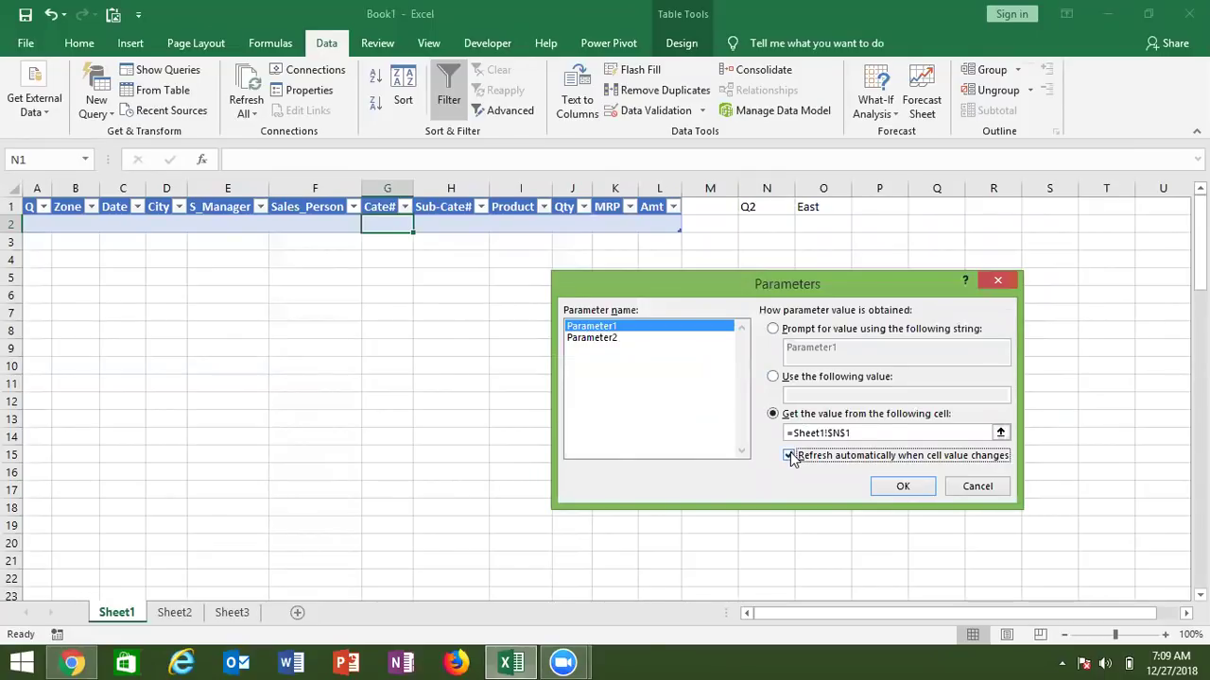
pyautogui.click(886, 485)
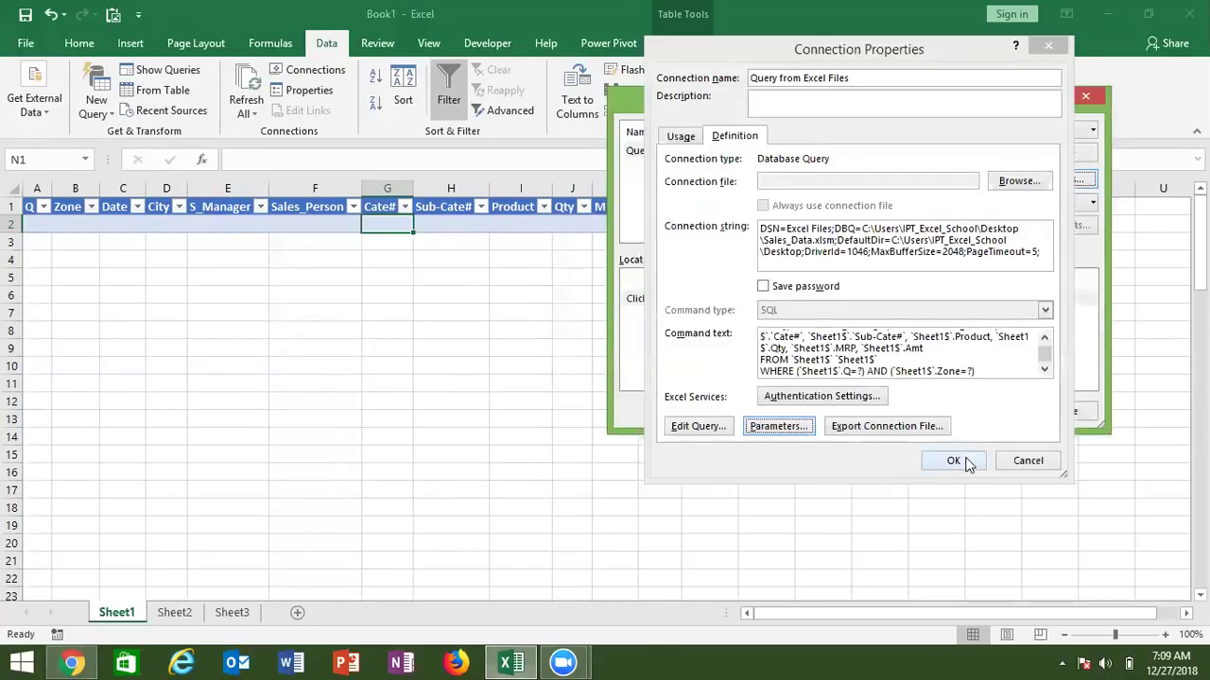
pyautogui.click(958, 461)
pyautogui.click(1062, 413)
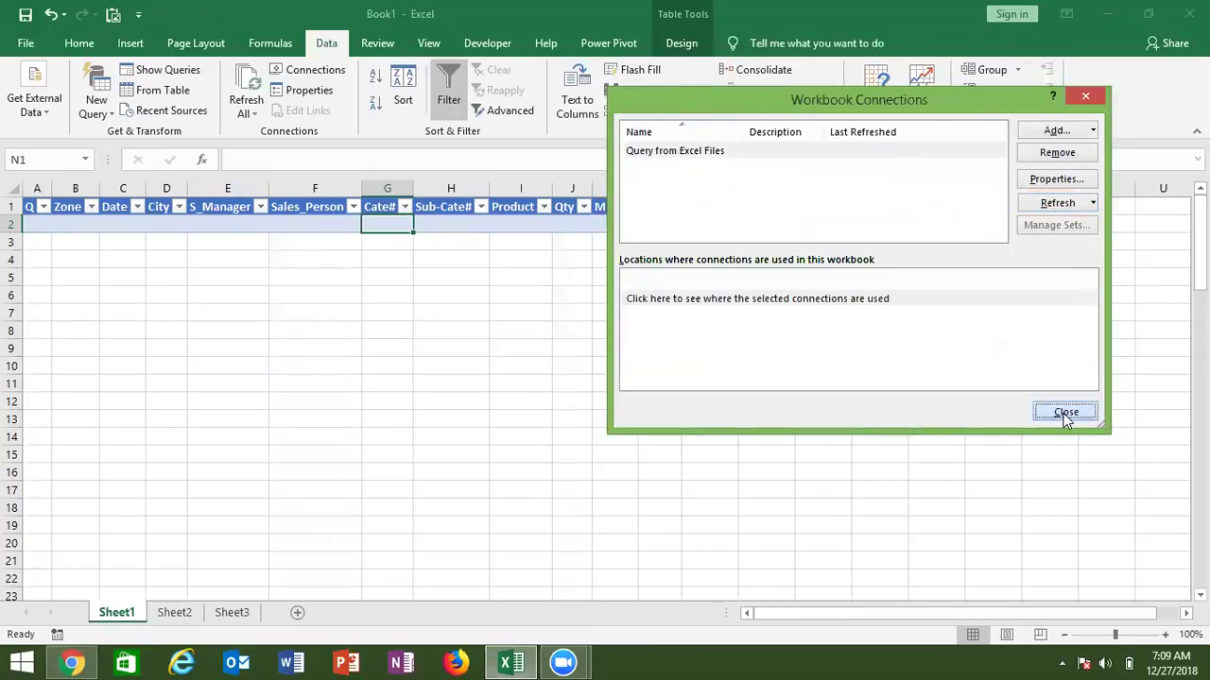
# Enter Q1 as the quarter in cell N1
pyautogui.click(771, 206)
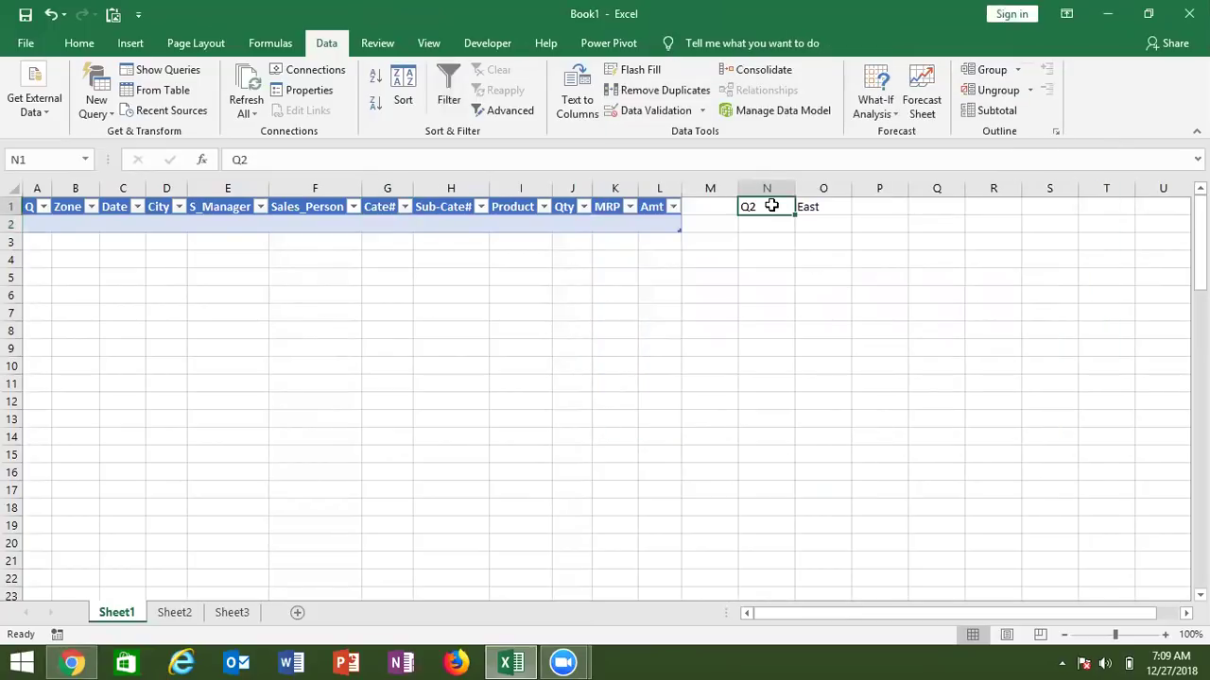
pyautogui.write('Q1')
pyautogui.press('Return')
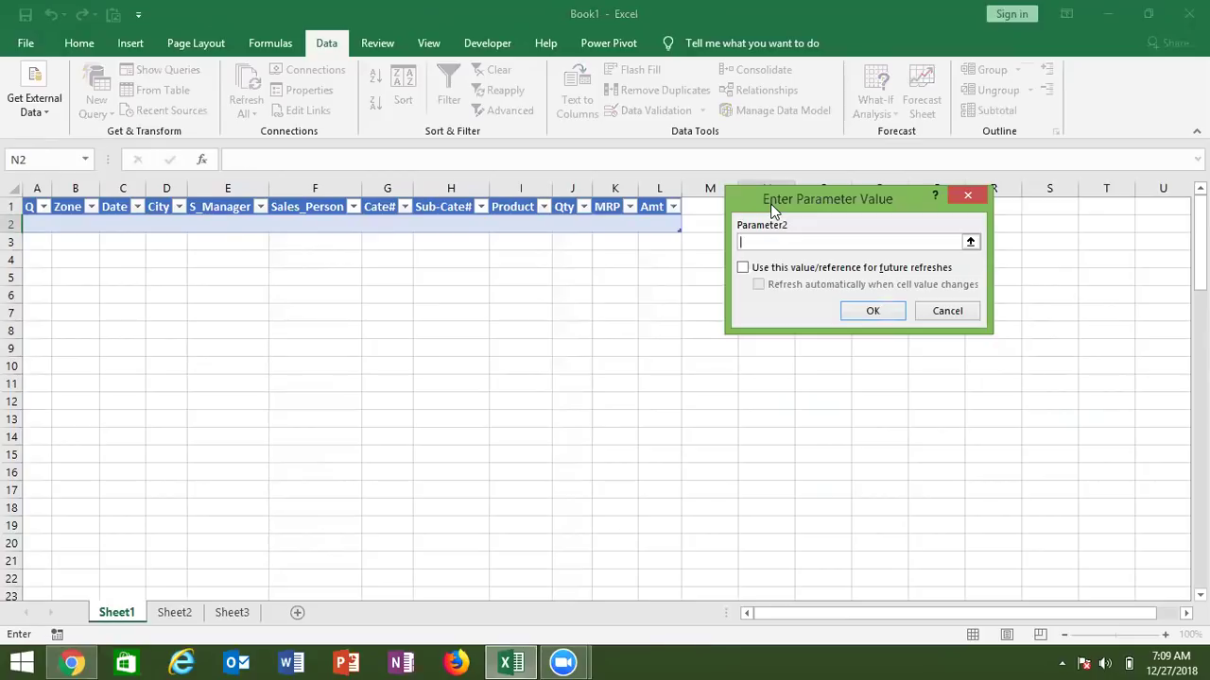
# Link Parameter2 to cell O1, keep its value and refresh automatically when it changes
pyautogui.click(742, 267)
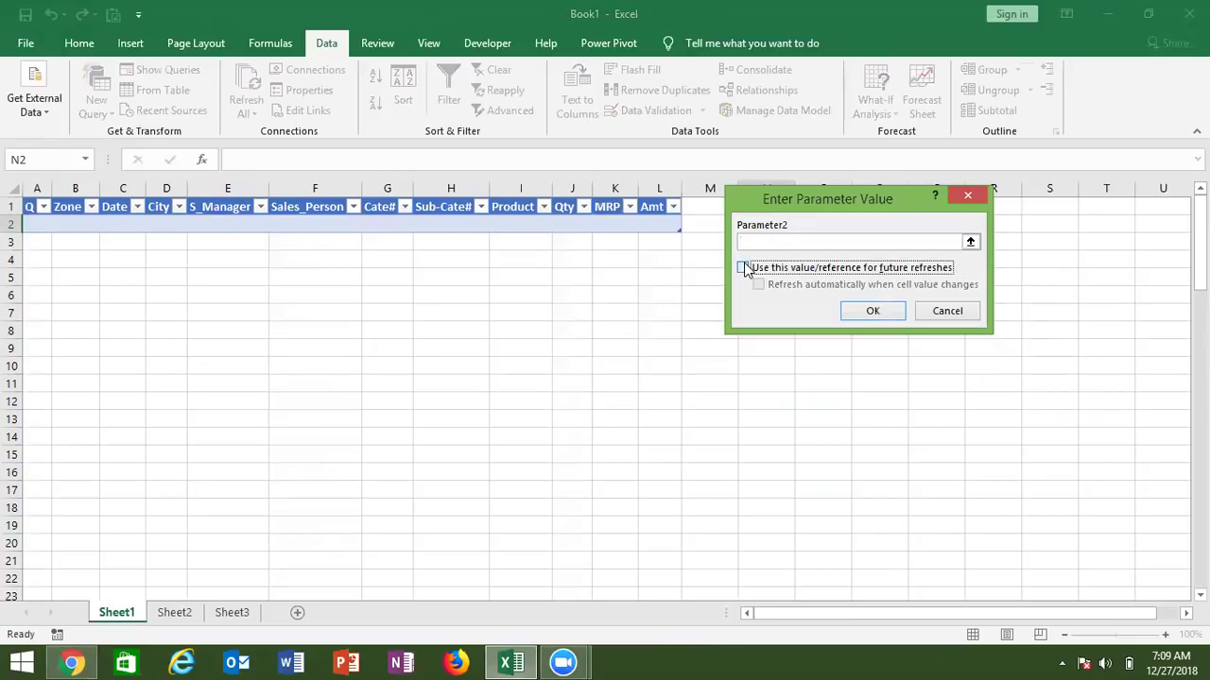
pyautogui.click(758, 284)
pyautogui.click(793, 241)
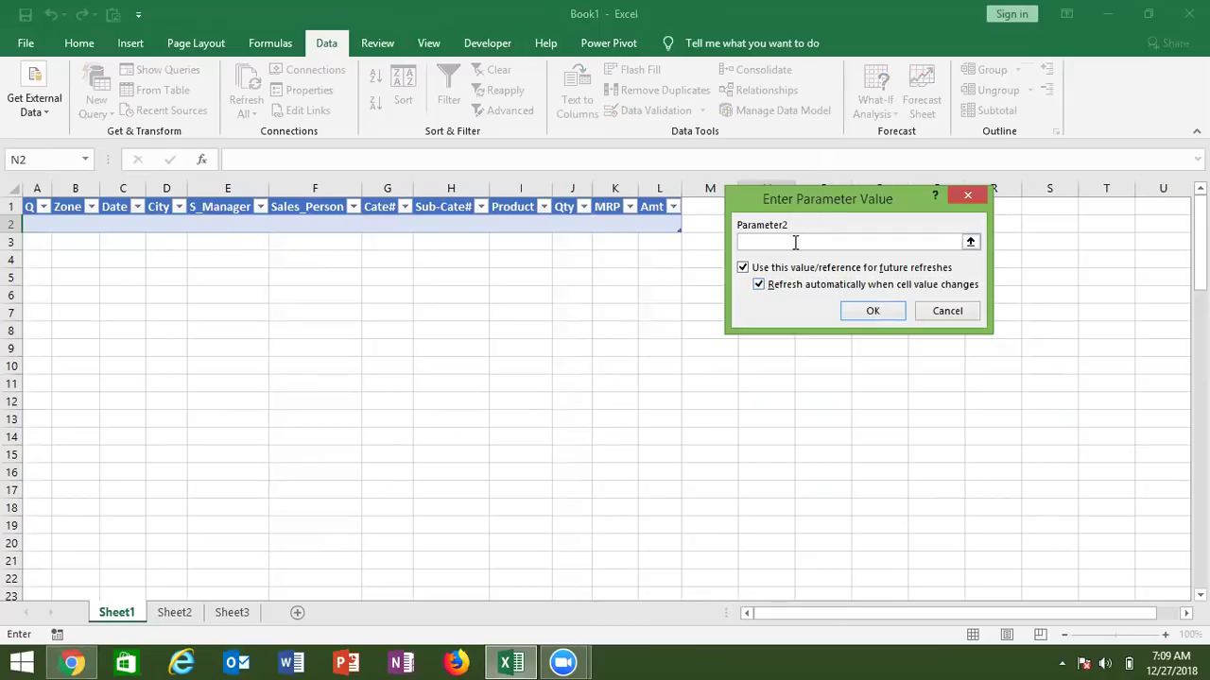
pyautogui.click(804, 206)
pyautogui.click(831, 397)
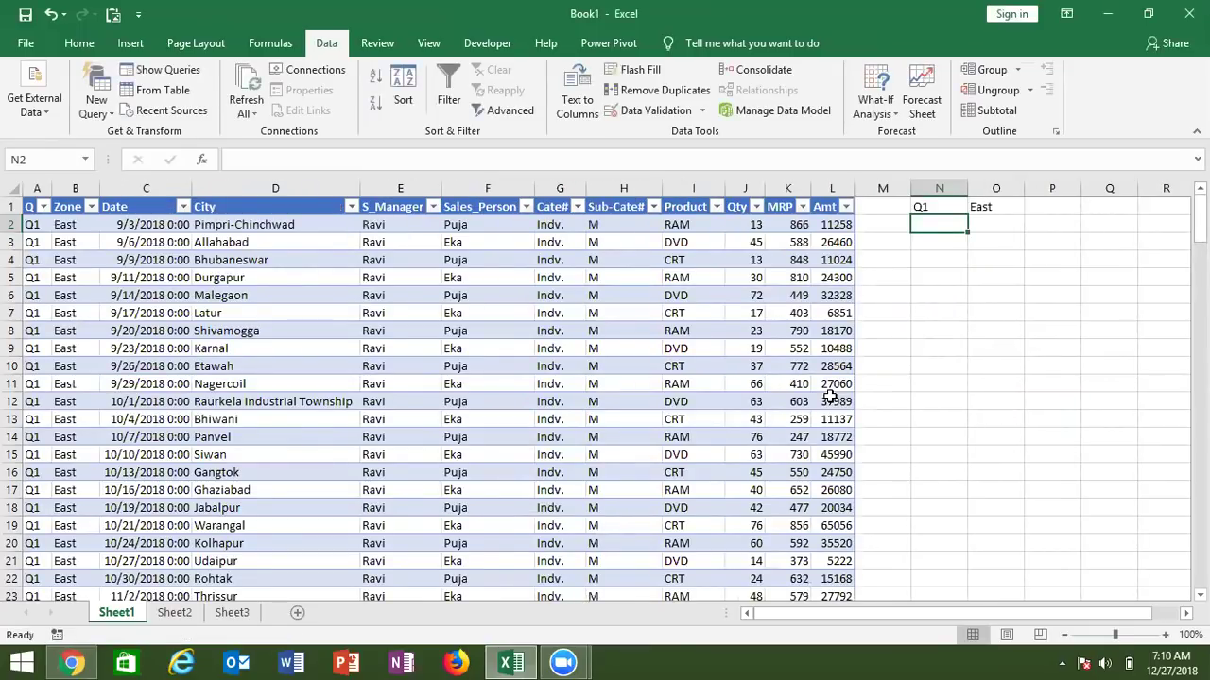
# Enter North in O1 and Q2 in N1 to list Q2 North sales rows
pyautogui.press('Up')
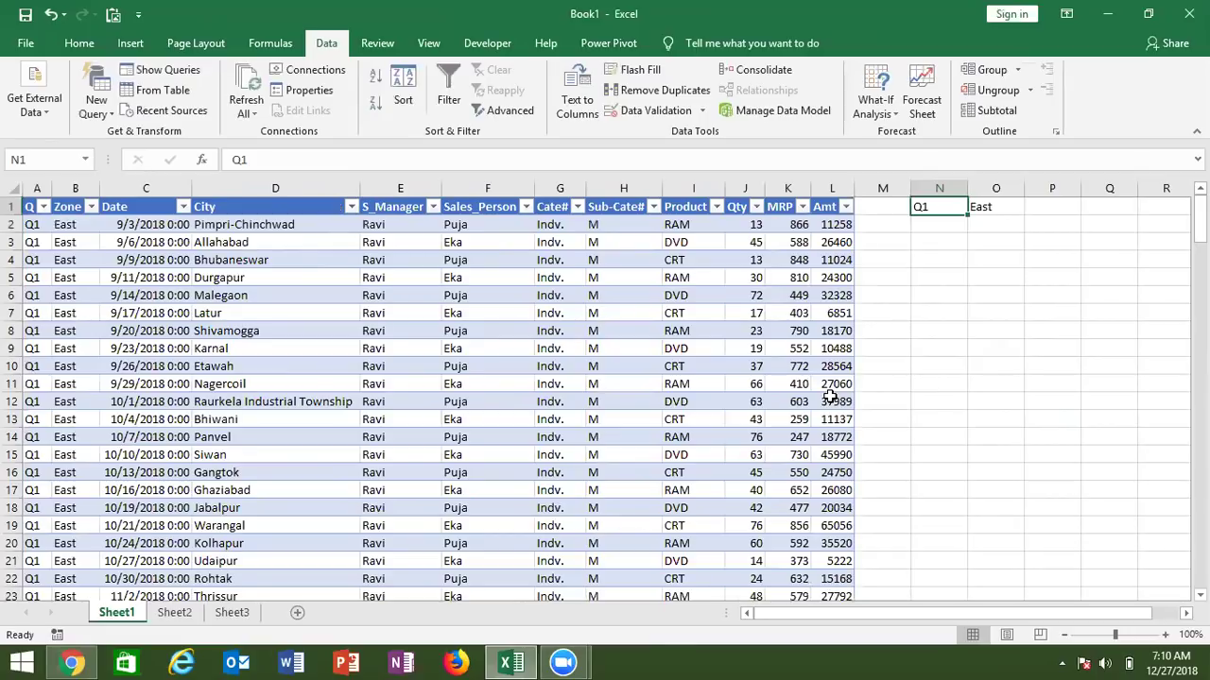
pyautogui.press('Right')
pyautogui.write('North')
pyautogui.press('Return')
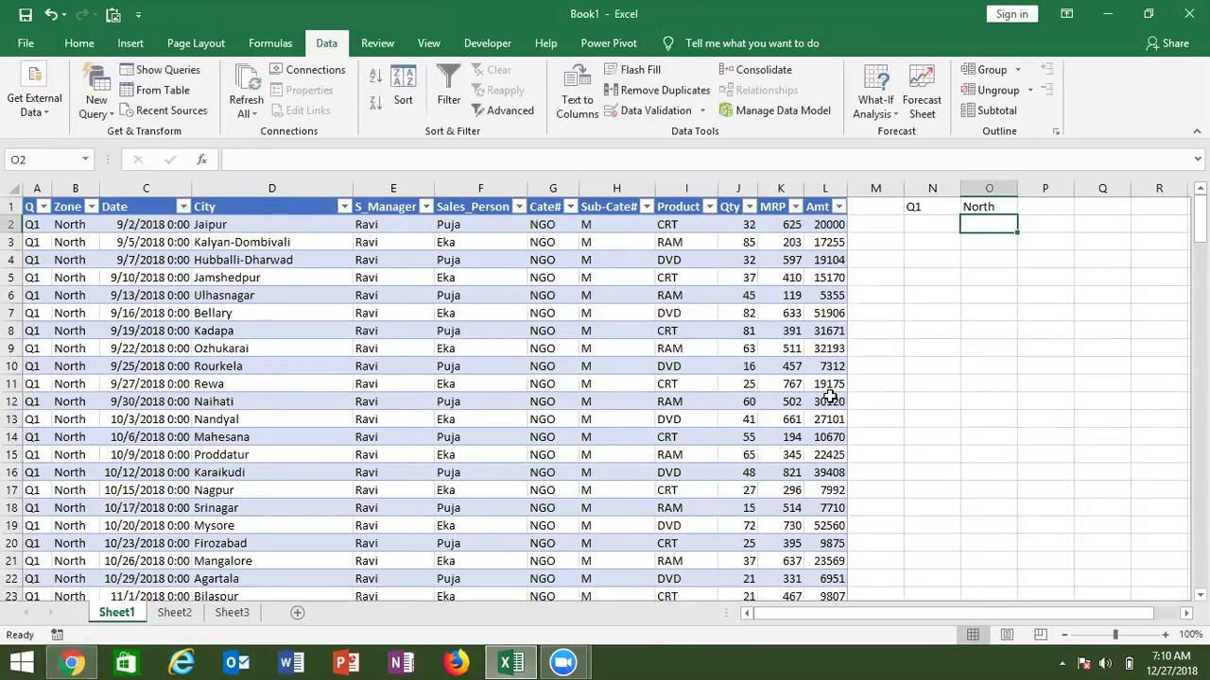
pyautogui.press('Up')
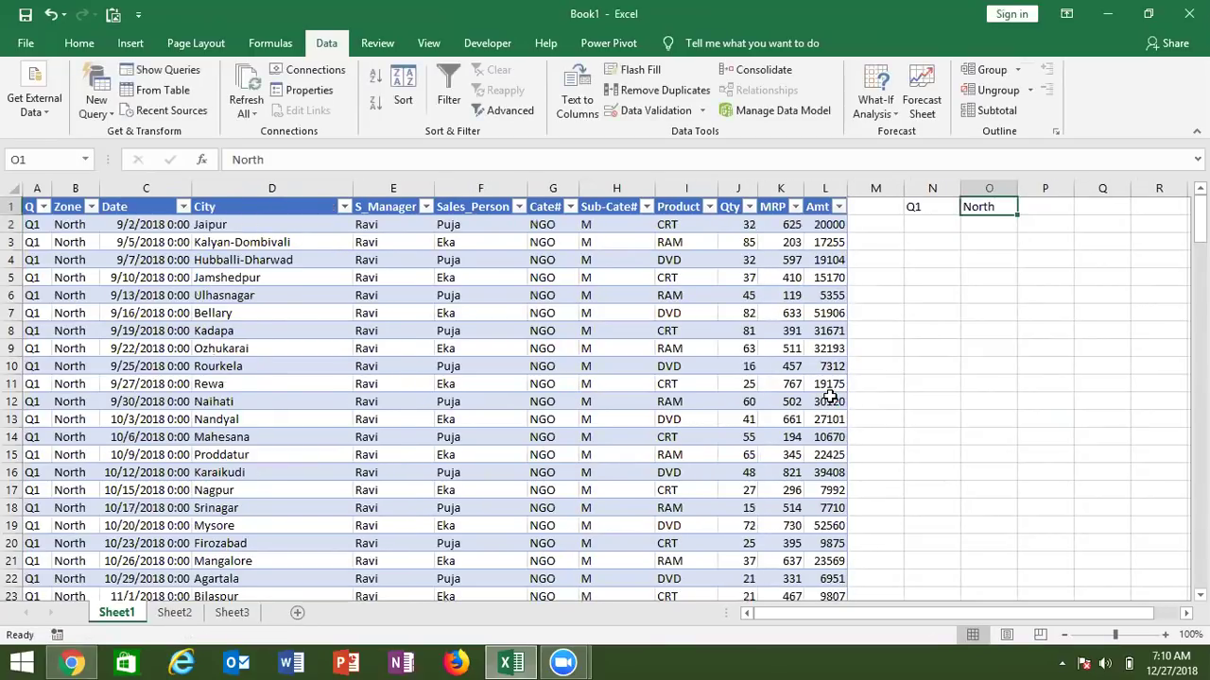
pyautogui.press('Left')
pyautogui.write('Q2')
pyautogui.press('Return')
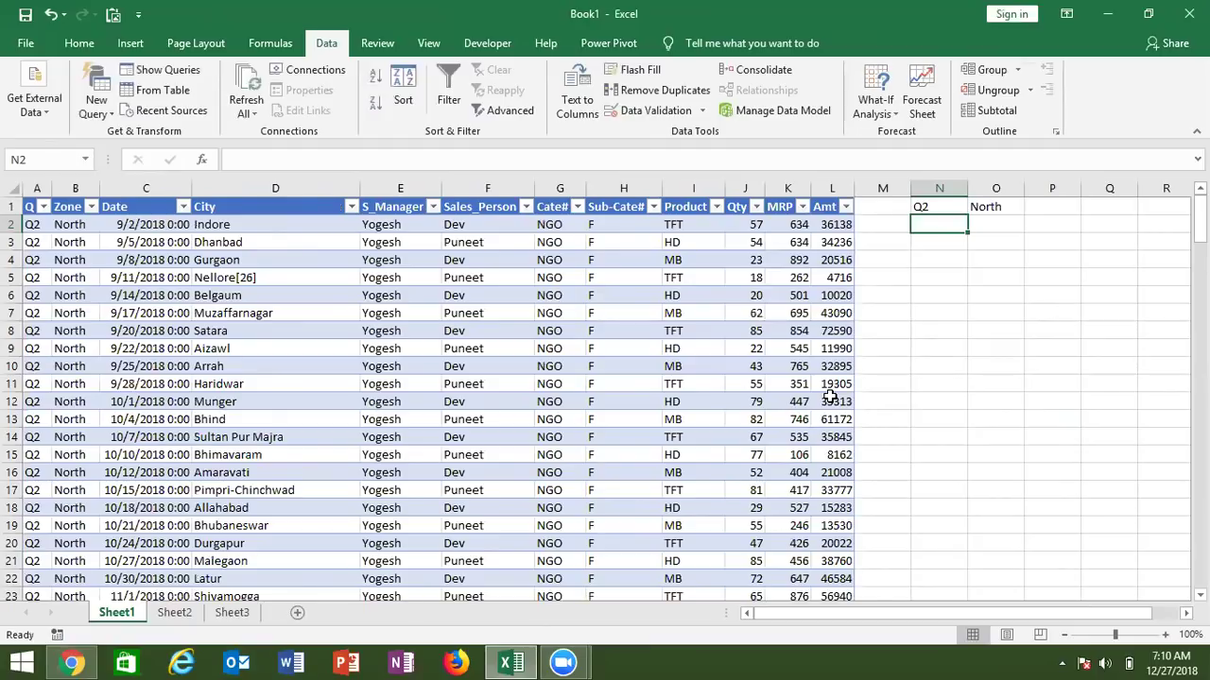
# Start Save As and pick the recent 6.Data Manu folder
pyautogui.click(19, 43)
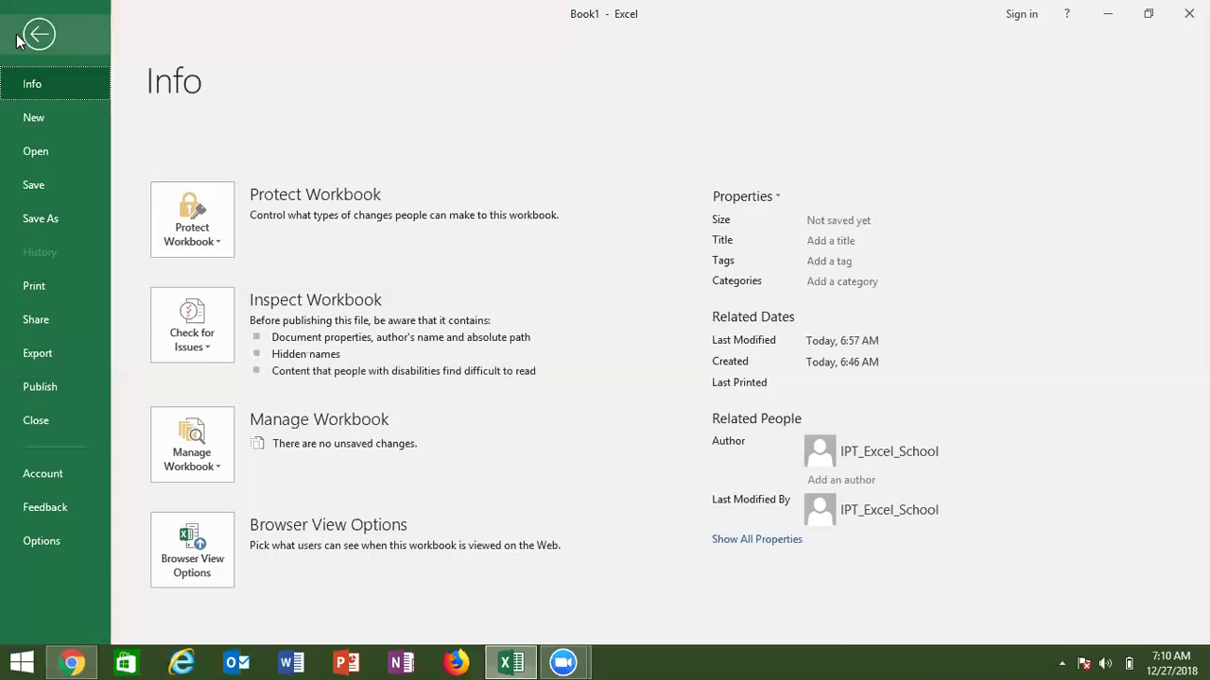
pyautogui.click(63, 223)
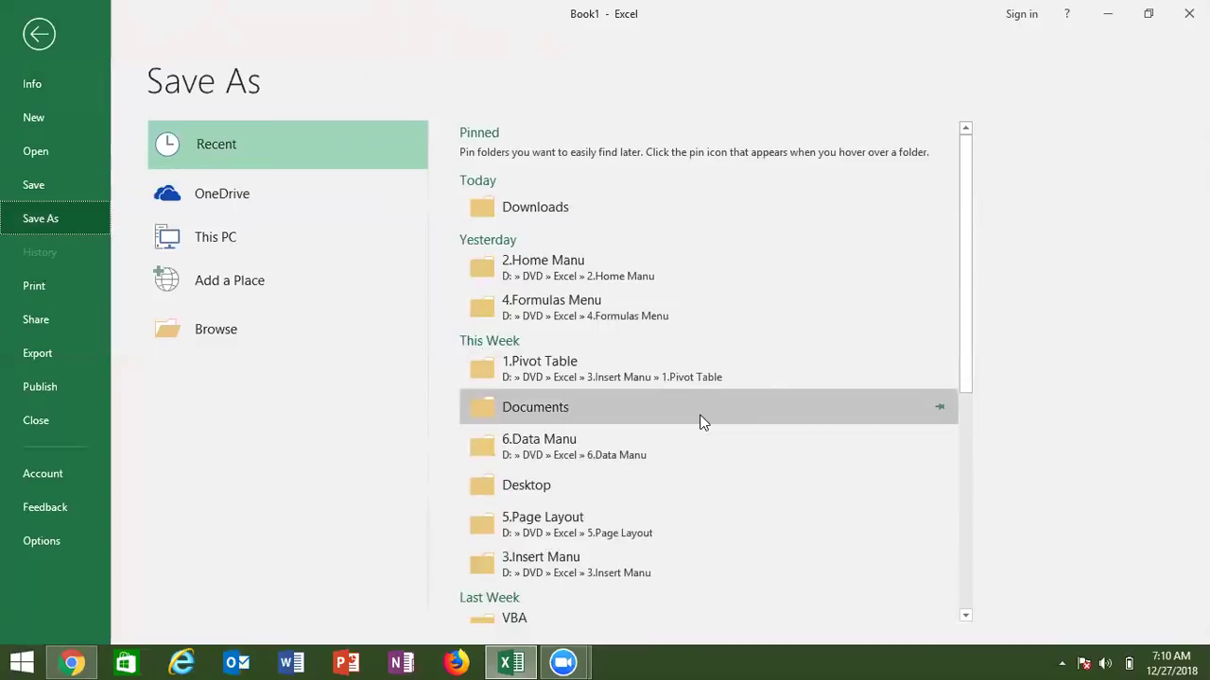
pyautogui.moveTo(973, 313)
pyautogui.mouseDown()
pyautogui.moveTo(966, 451)
pyautogui.moveTo(977, 376)
pyautogui.mouseUp()
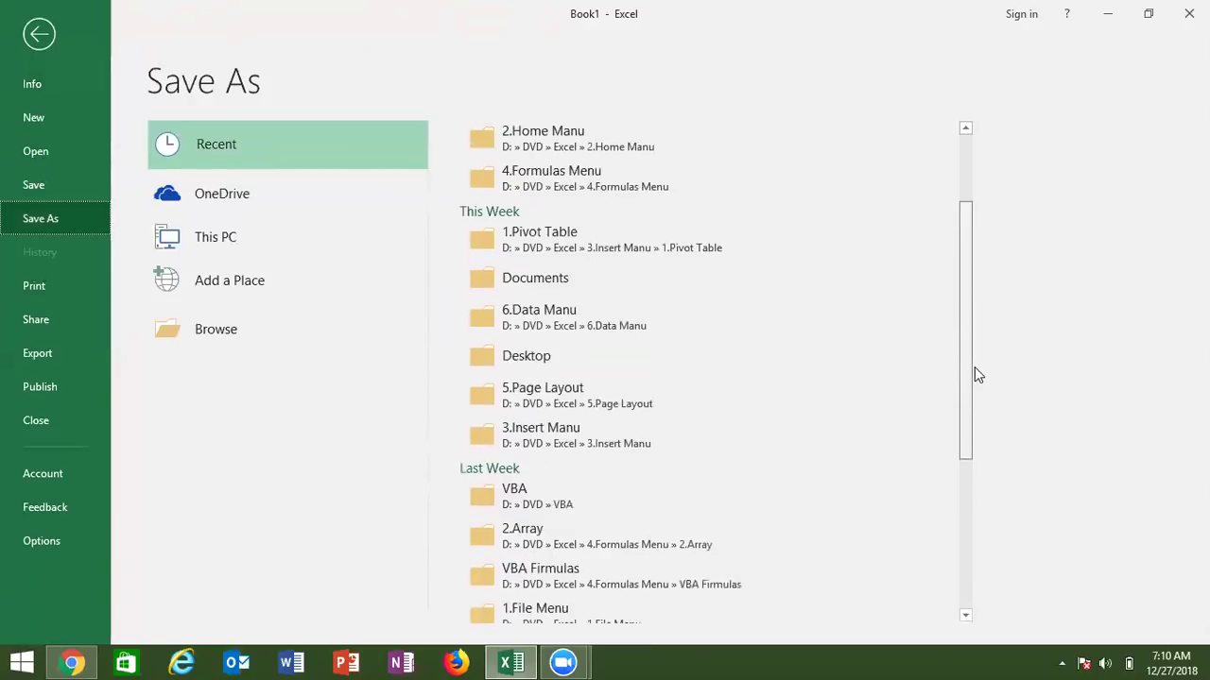
pyautogui.moveTo(974, 368); pyautogui.dragTo(970, 346)
pyautogui.click(664, 390)
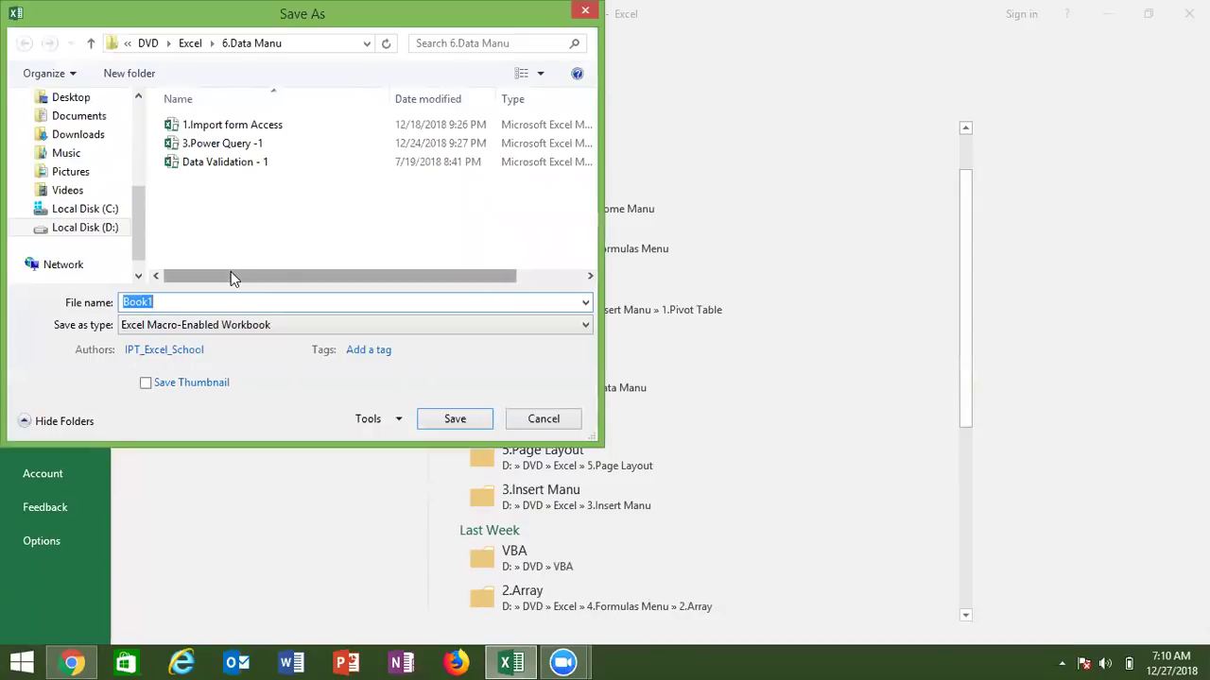
# Save the workbook as 'SQL Q in Excel' and close Excel
pyautogui.write('SAQ')
pyautogui.press('BackSpace')
pyautogui.press('BackSpace')
pyautogui.write('QL in')
pyautogui.press('BackSpace')
pyautogui.press('BackSpace')
pyautogui.press('BackSpace')
pyautogui.write('Q in Excel')
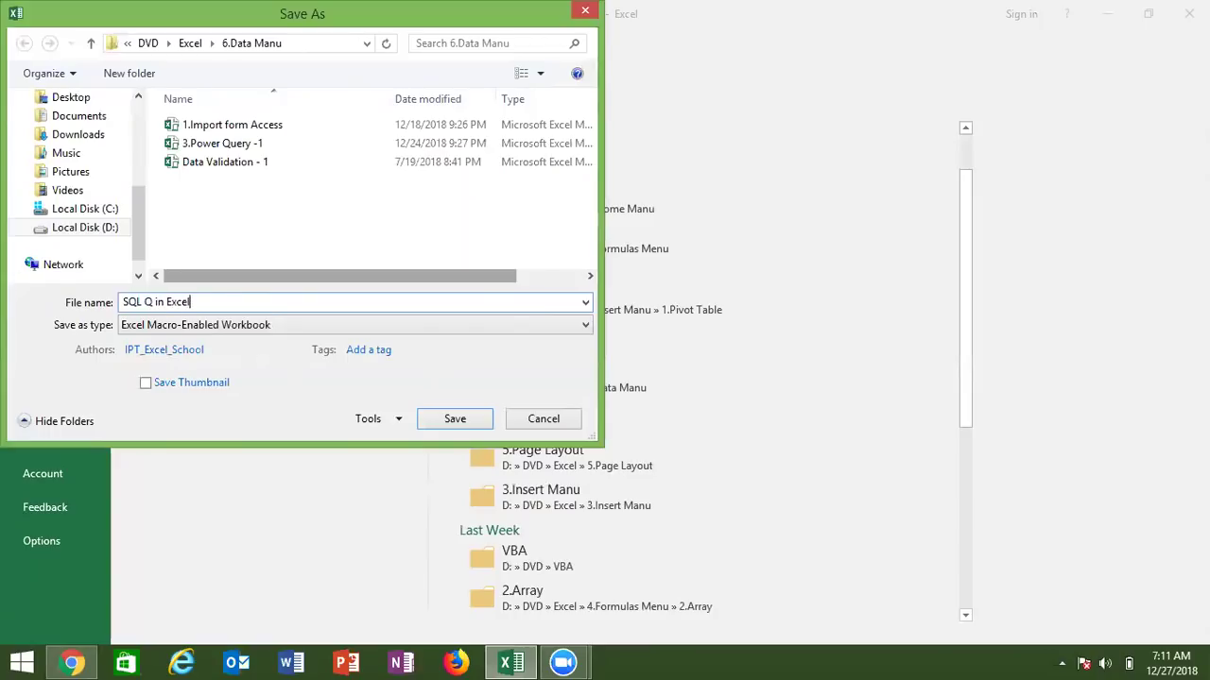
pyautogui.click(455, 422)
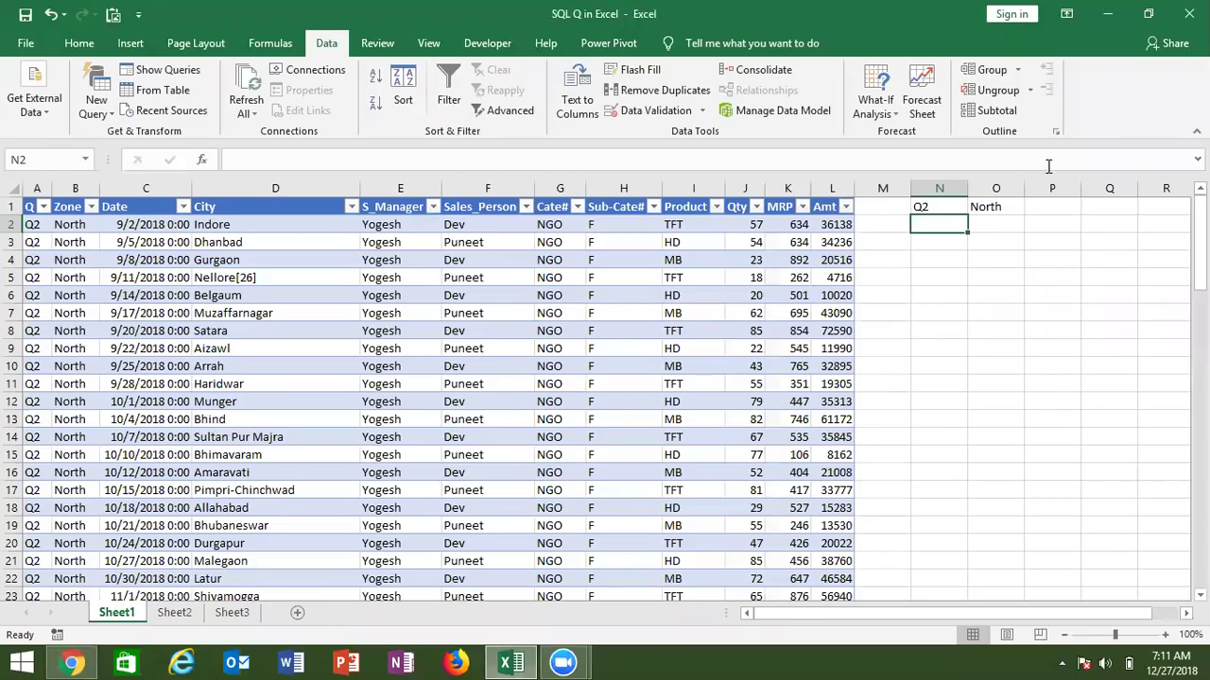
pyautogui.click(1189, 13)
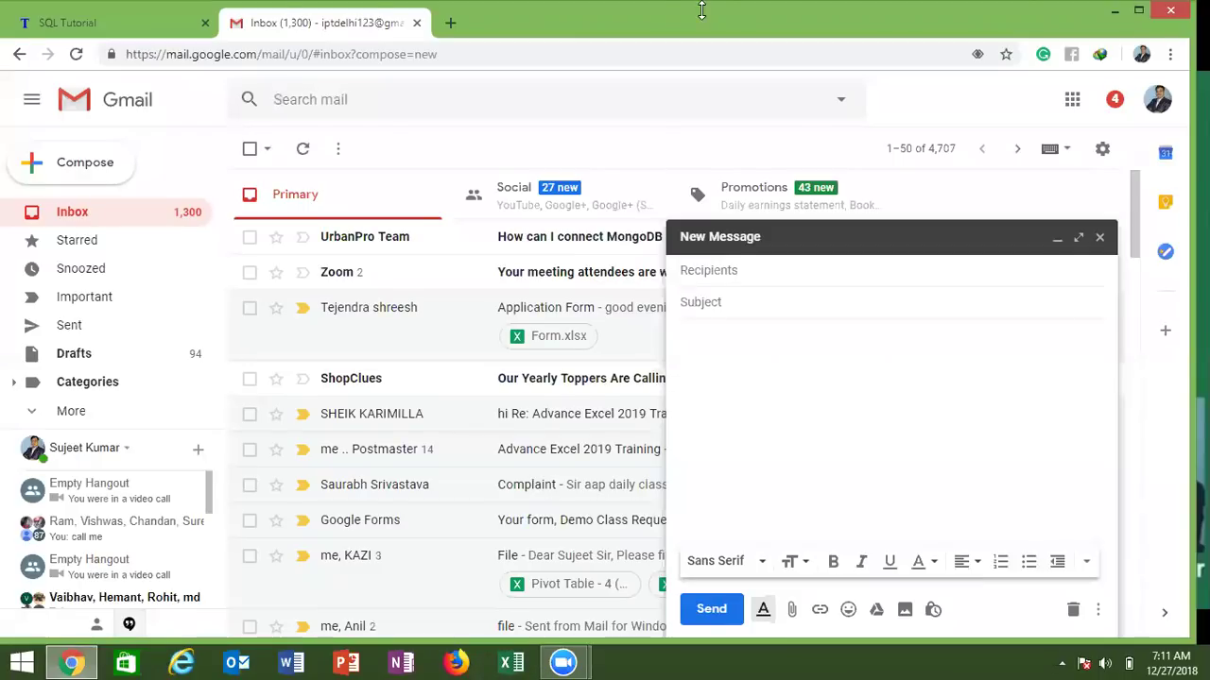